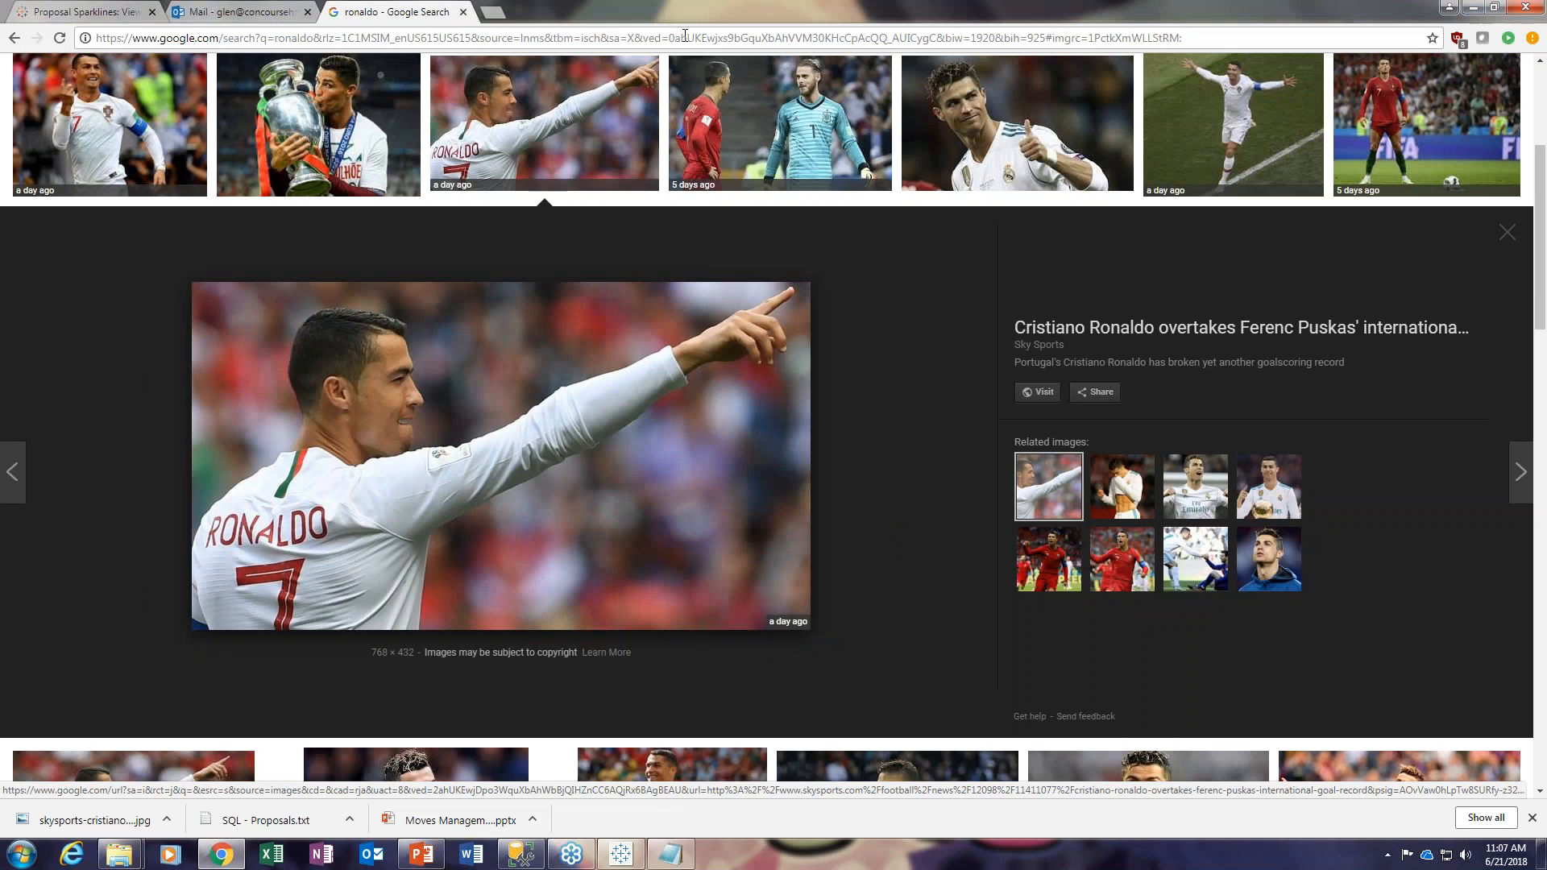
Step: Switch to the proposals query in SQL Server Management Studio, clearing the browser and Desktop folder windows, and widen the query area
left_click(1471, 11)
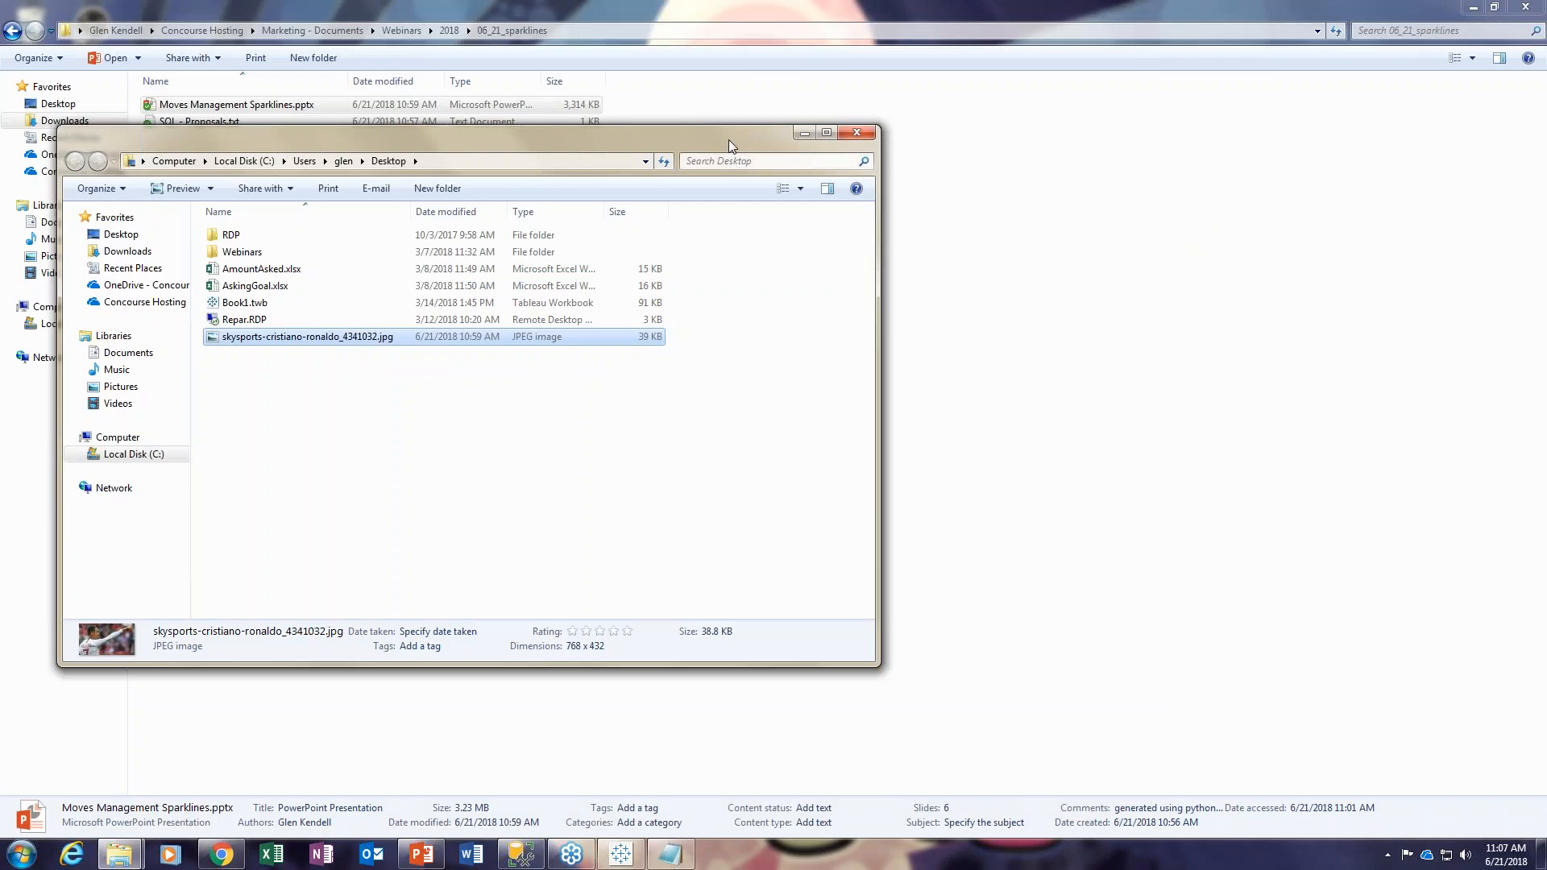
left_click(834, 133)
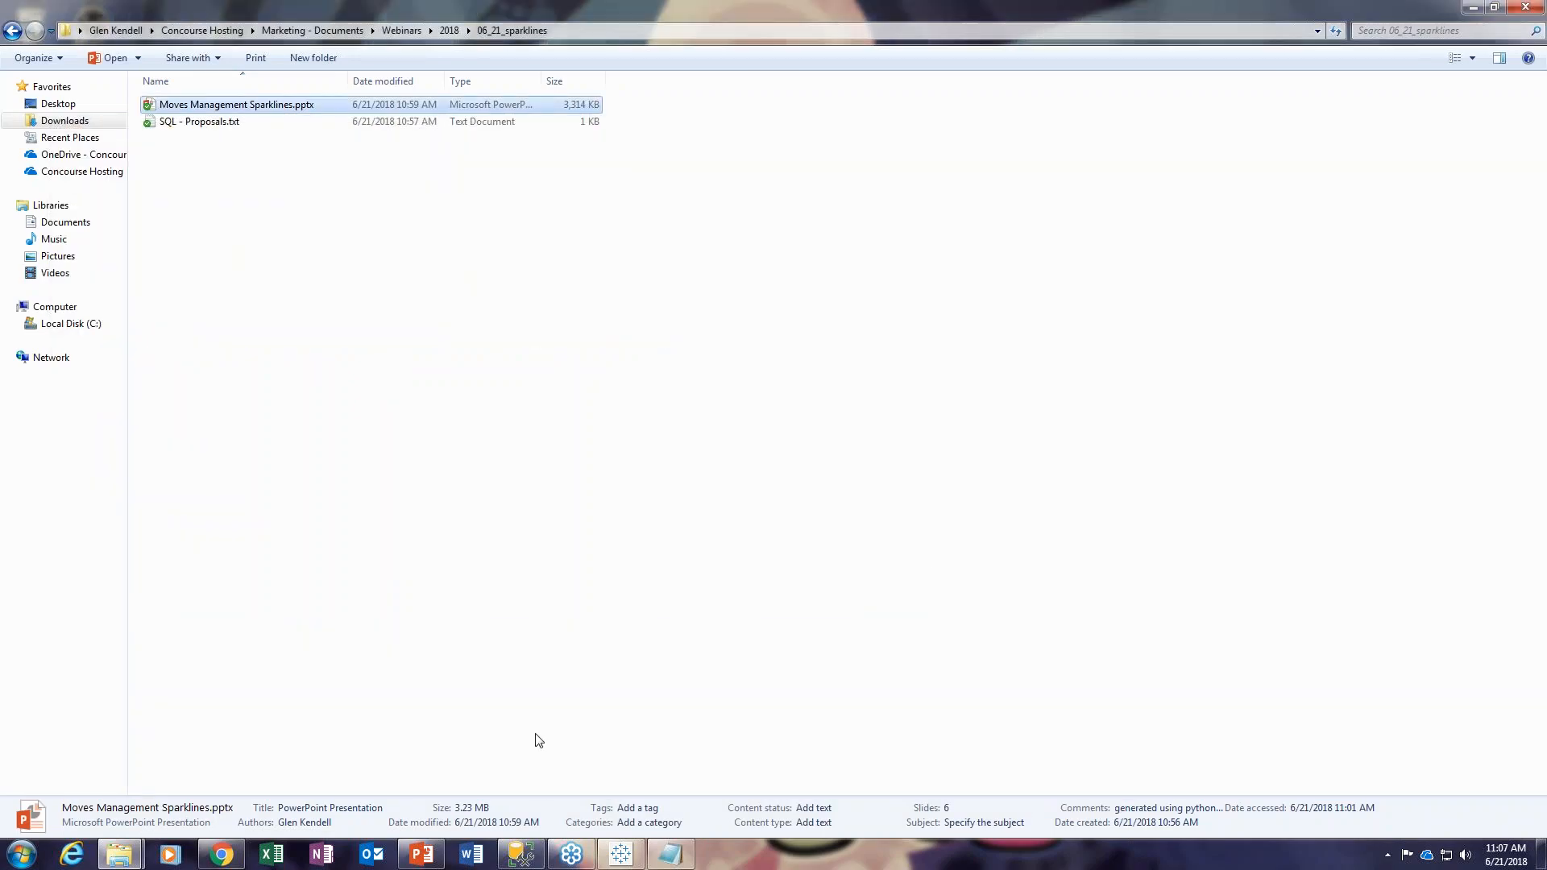
left_click(523, 857)
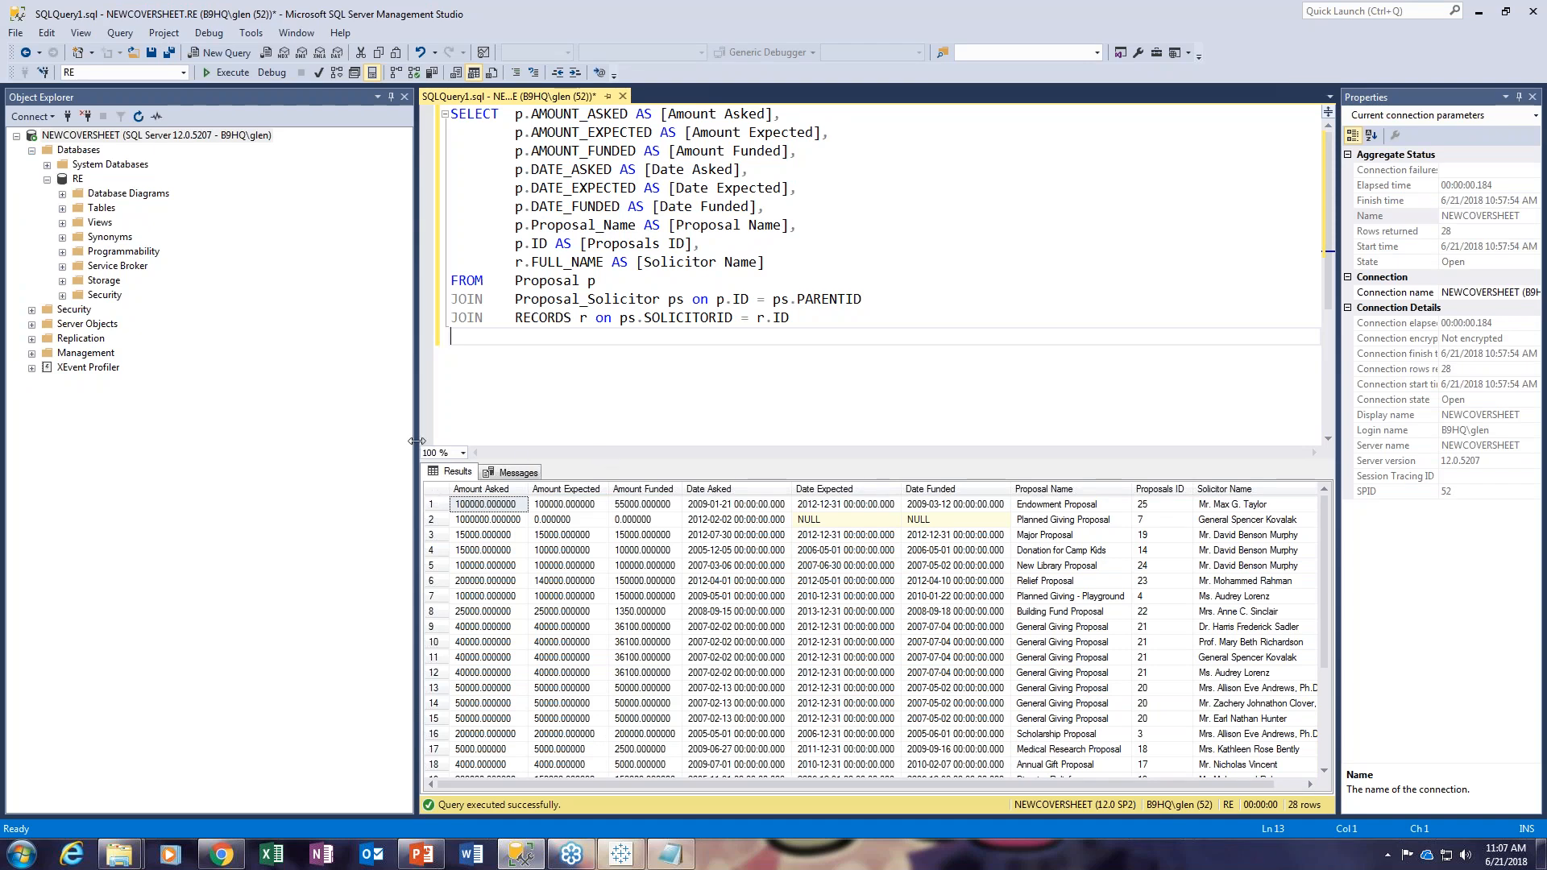
left_click_drag(415, 441, 325, 441)
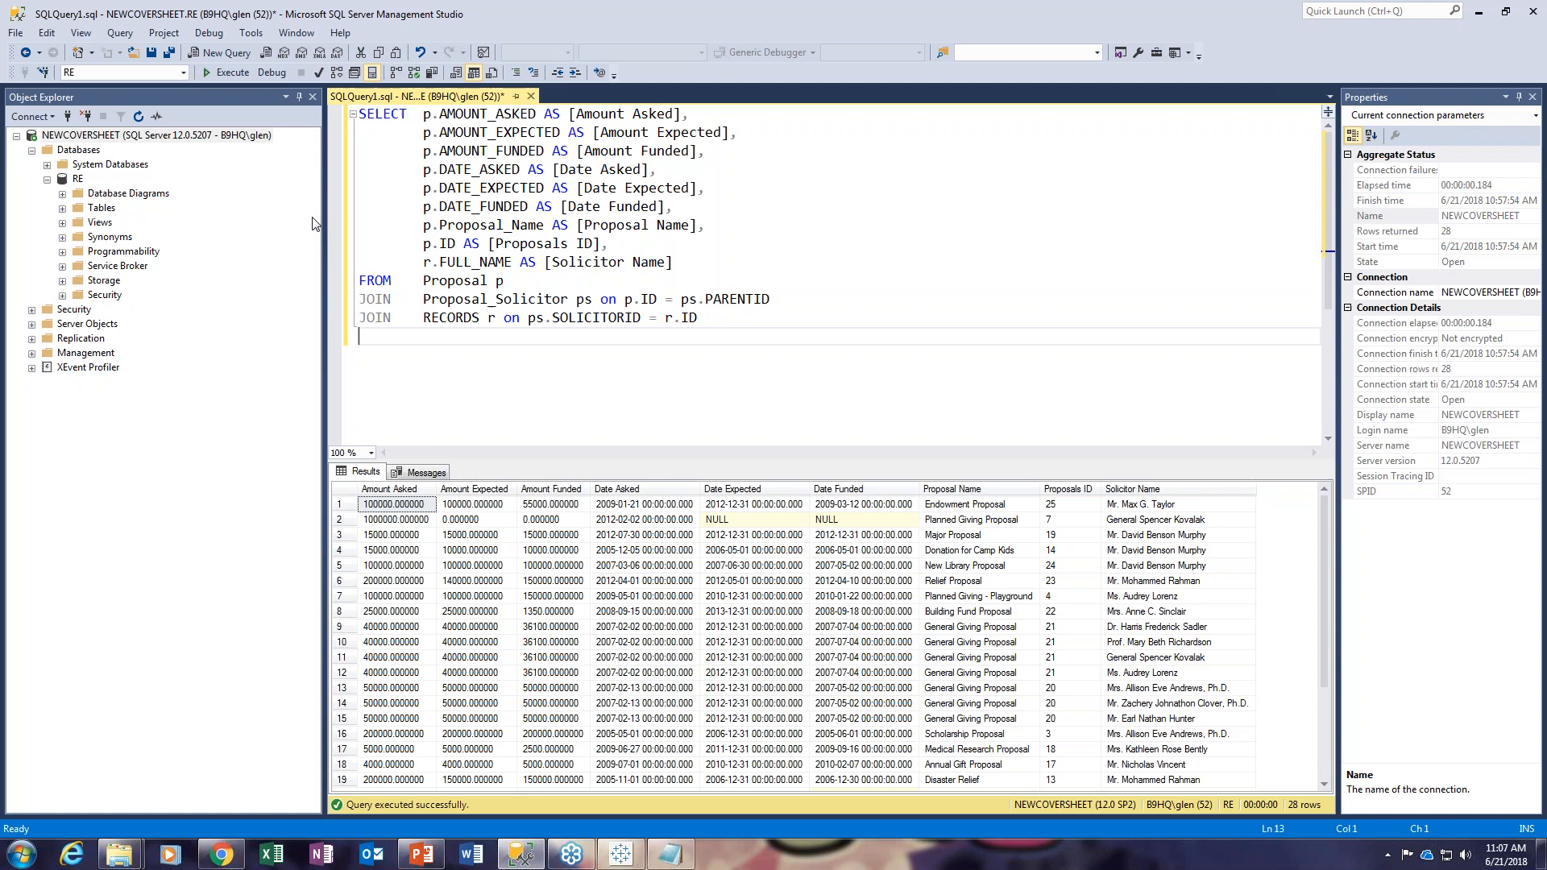
Step: Expand the RE database's tables and show the columns of the dbo.PROPOSAL table
left_click(63, 209)
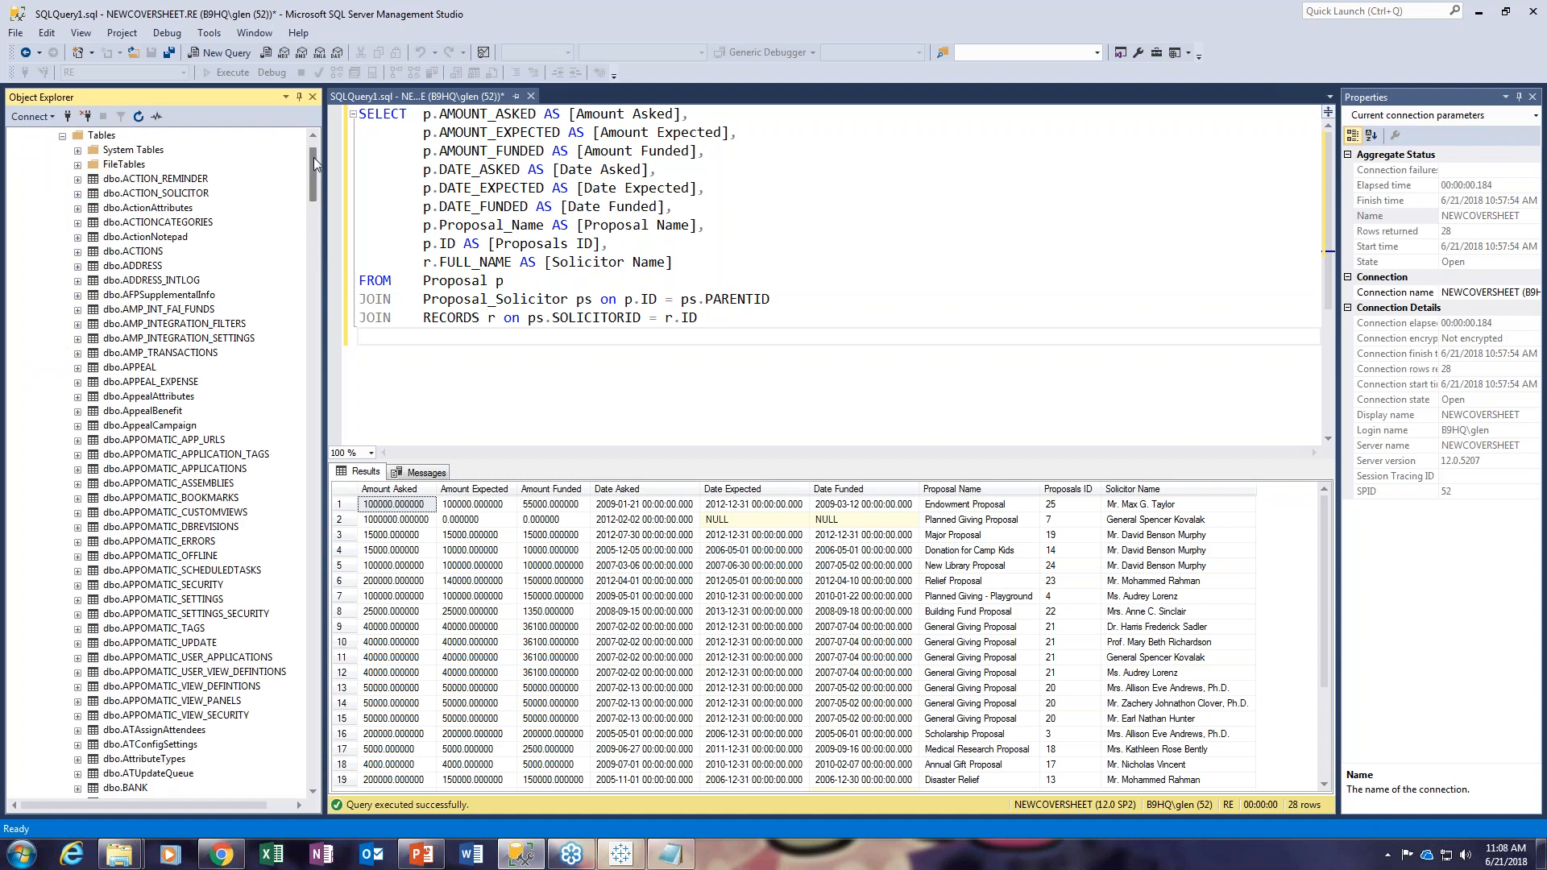
left_click_drag(314, 164, 311, 569)
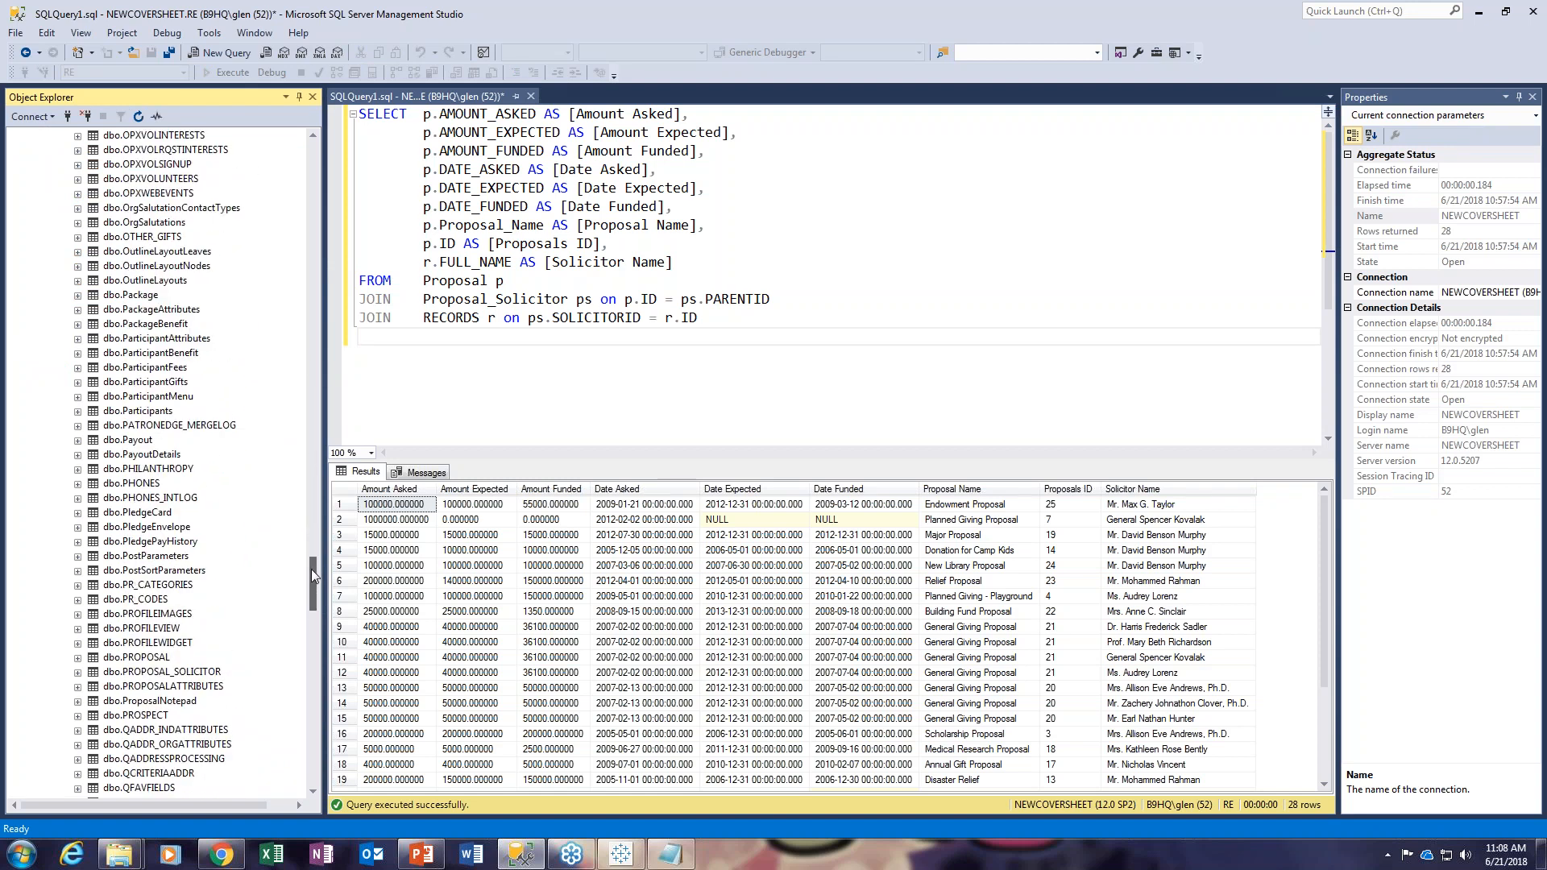
left_click(77, 657)
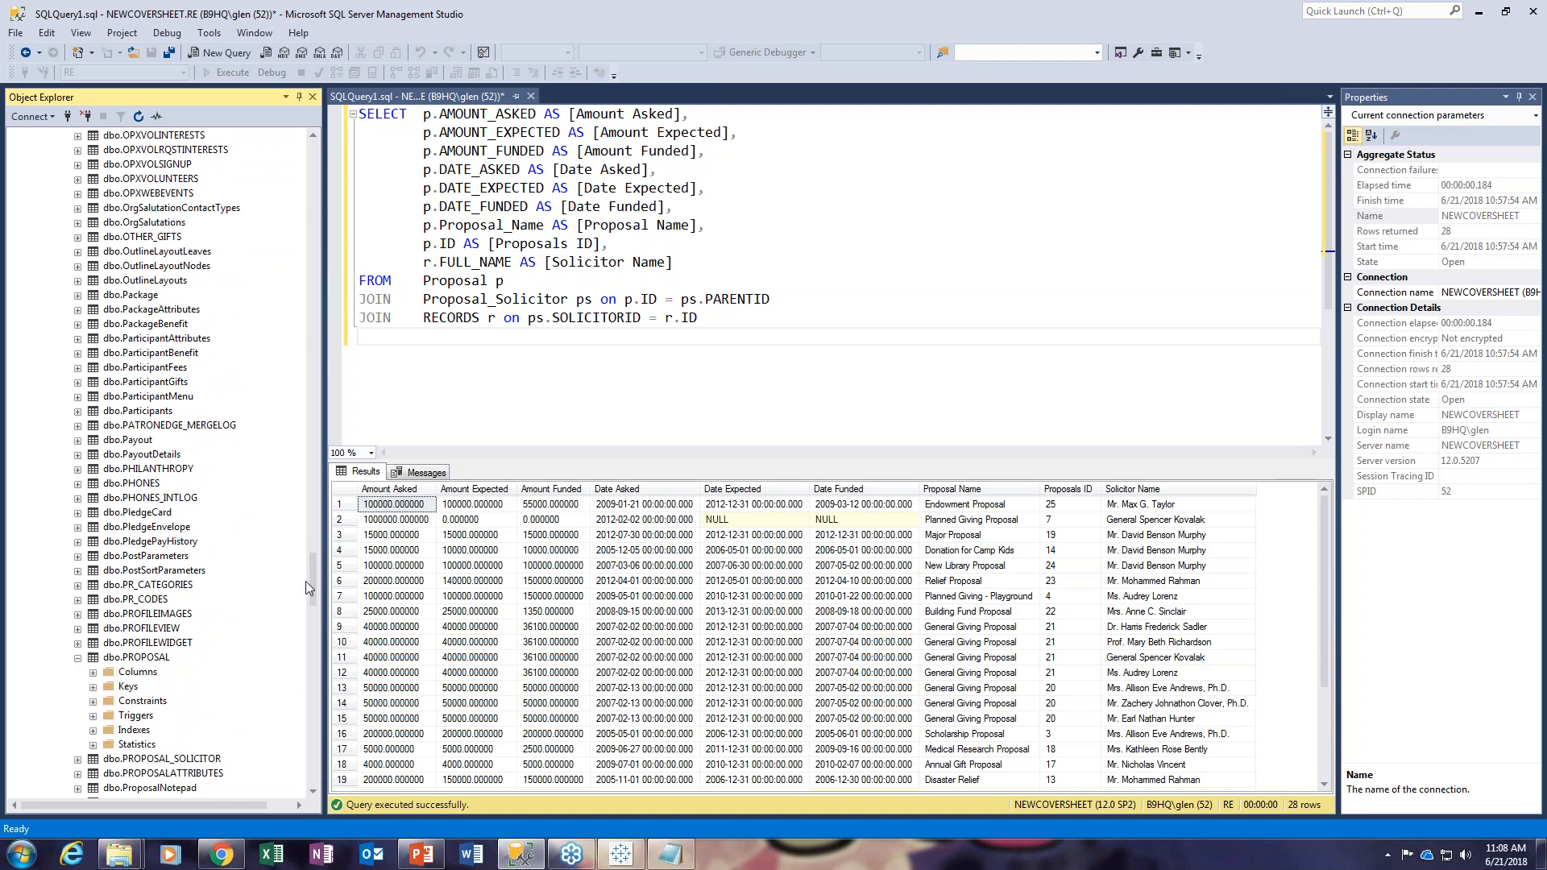
left_click_drag(312, 578, 306, 589)
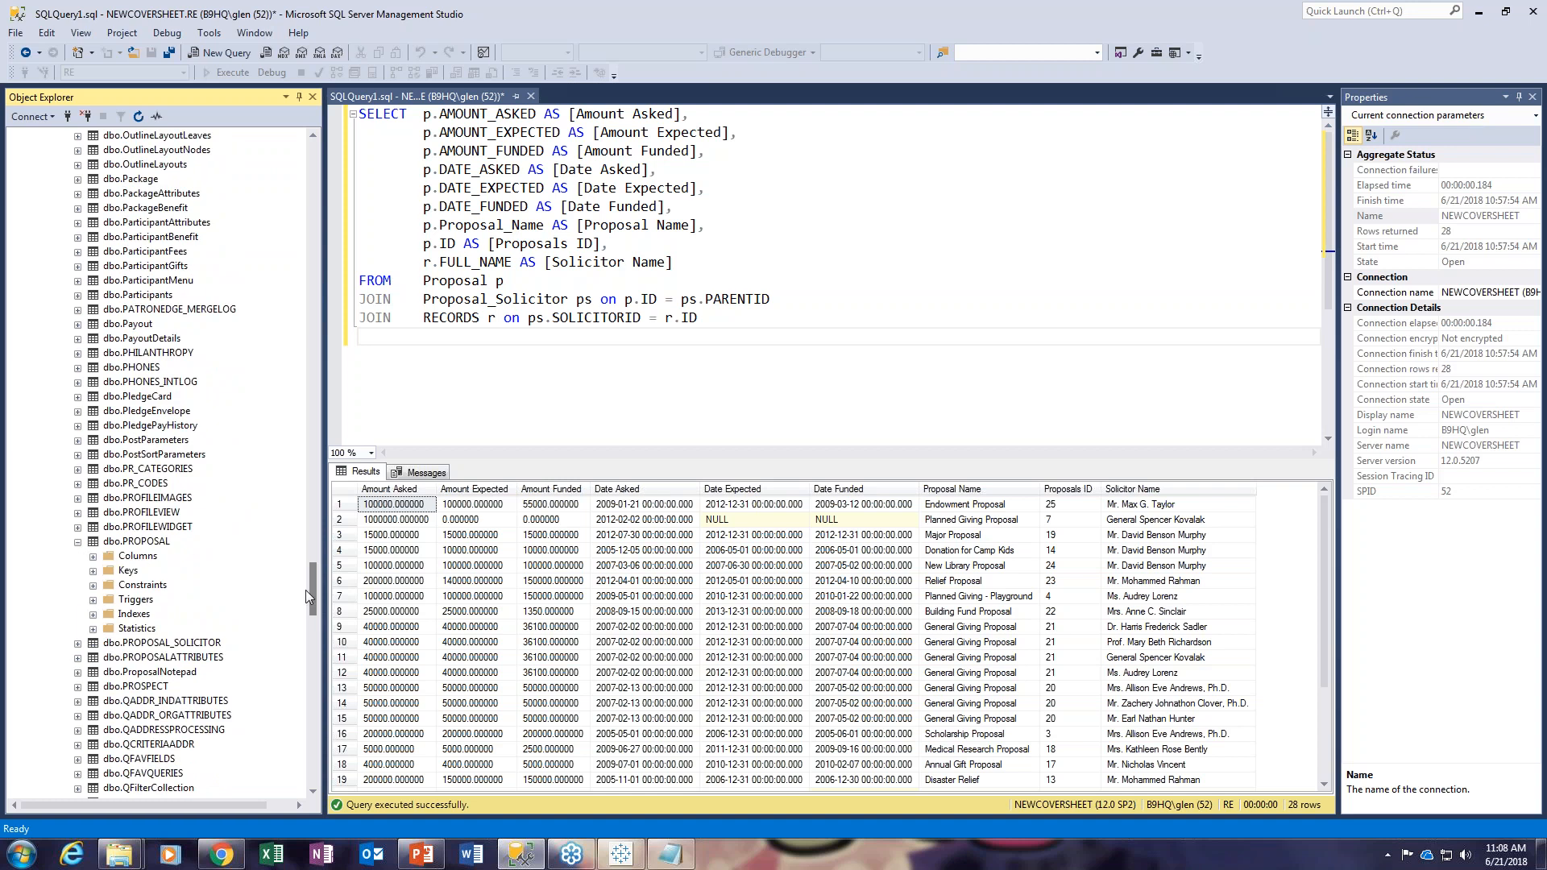
left_click(93, 556)
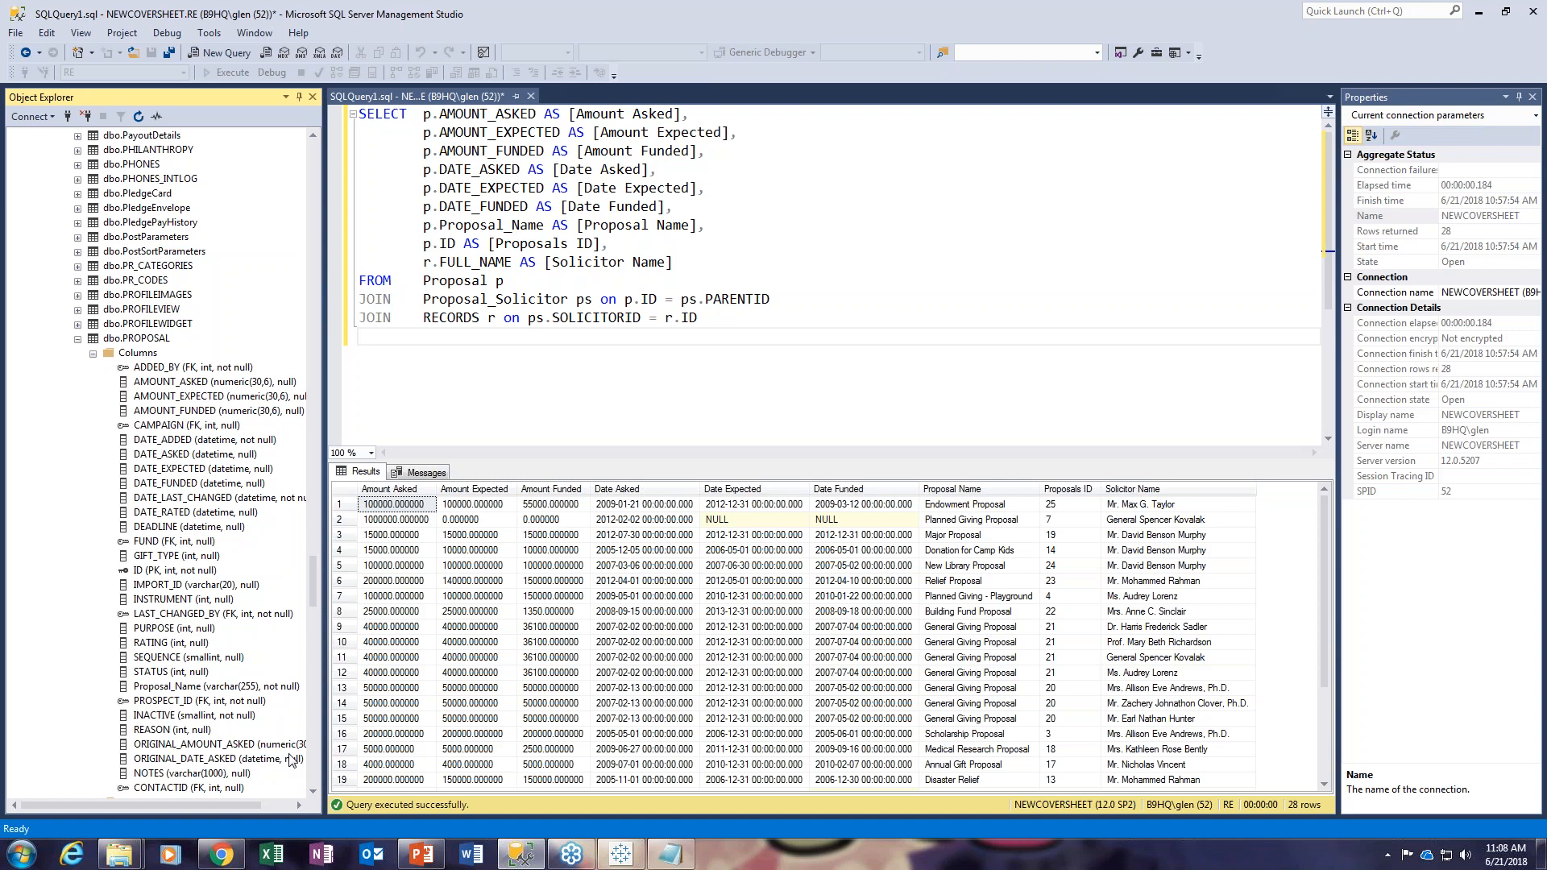
Step: Examine the date and amount columns for asked, expected and funded in the dbo.PROPOSAL table
left_click(171, 455)
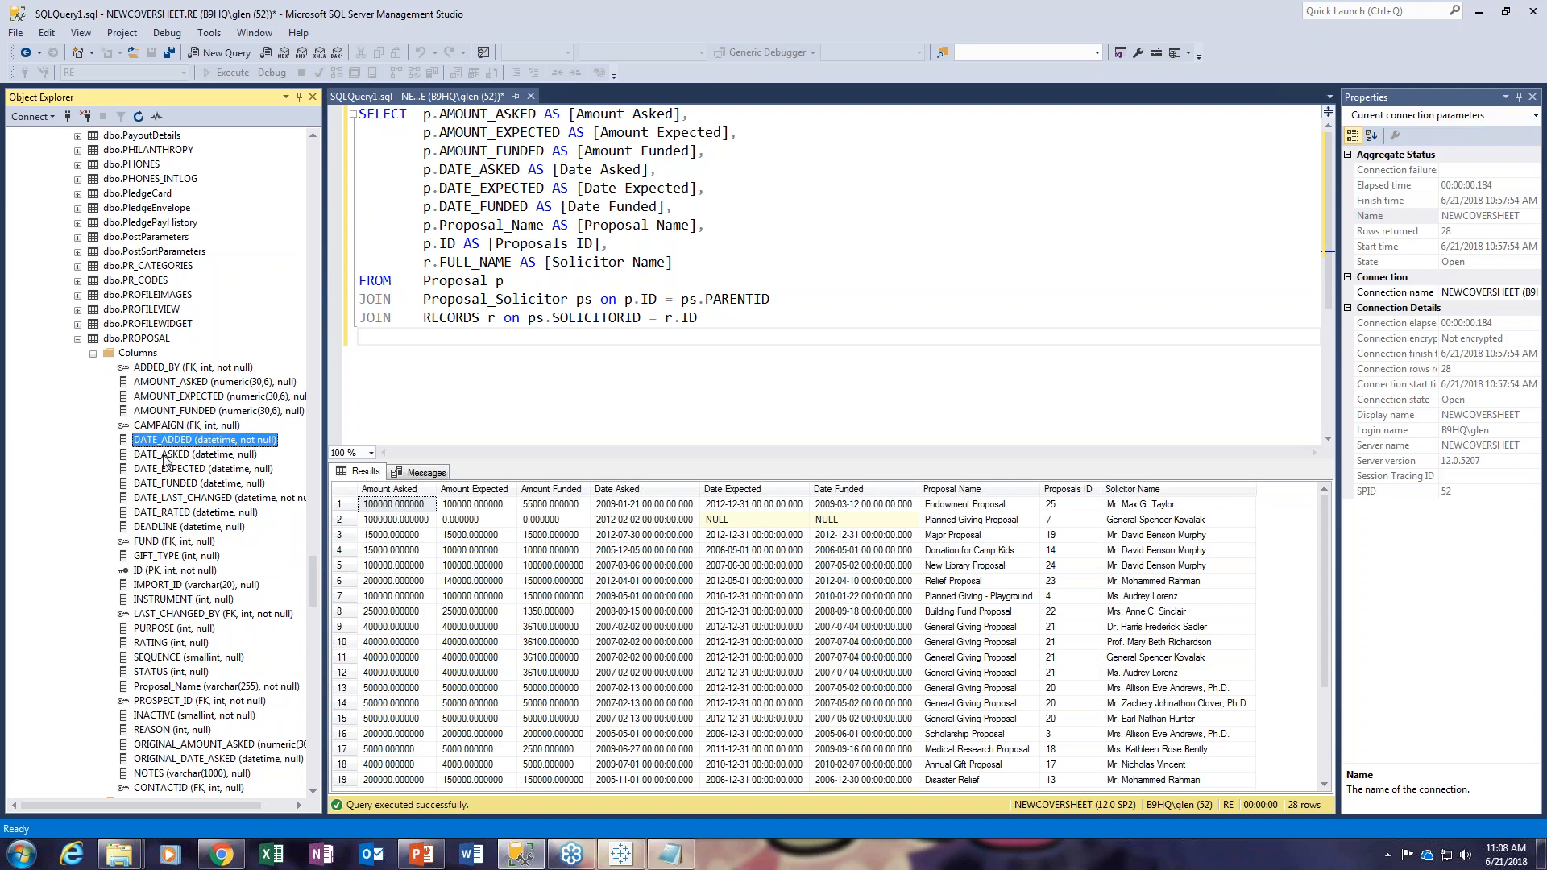
left_click(167, 470)
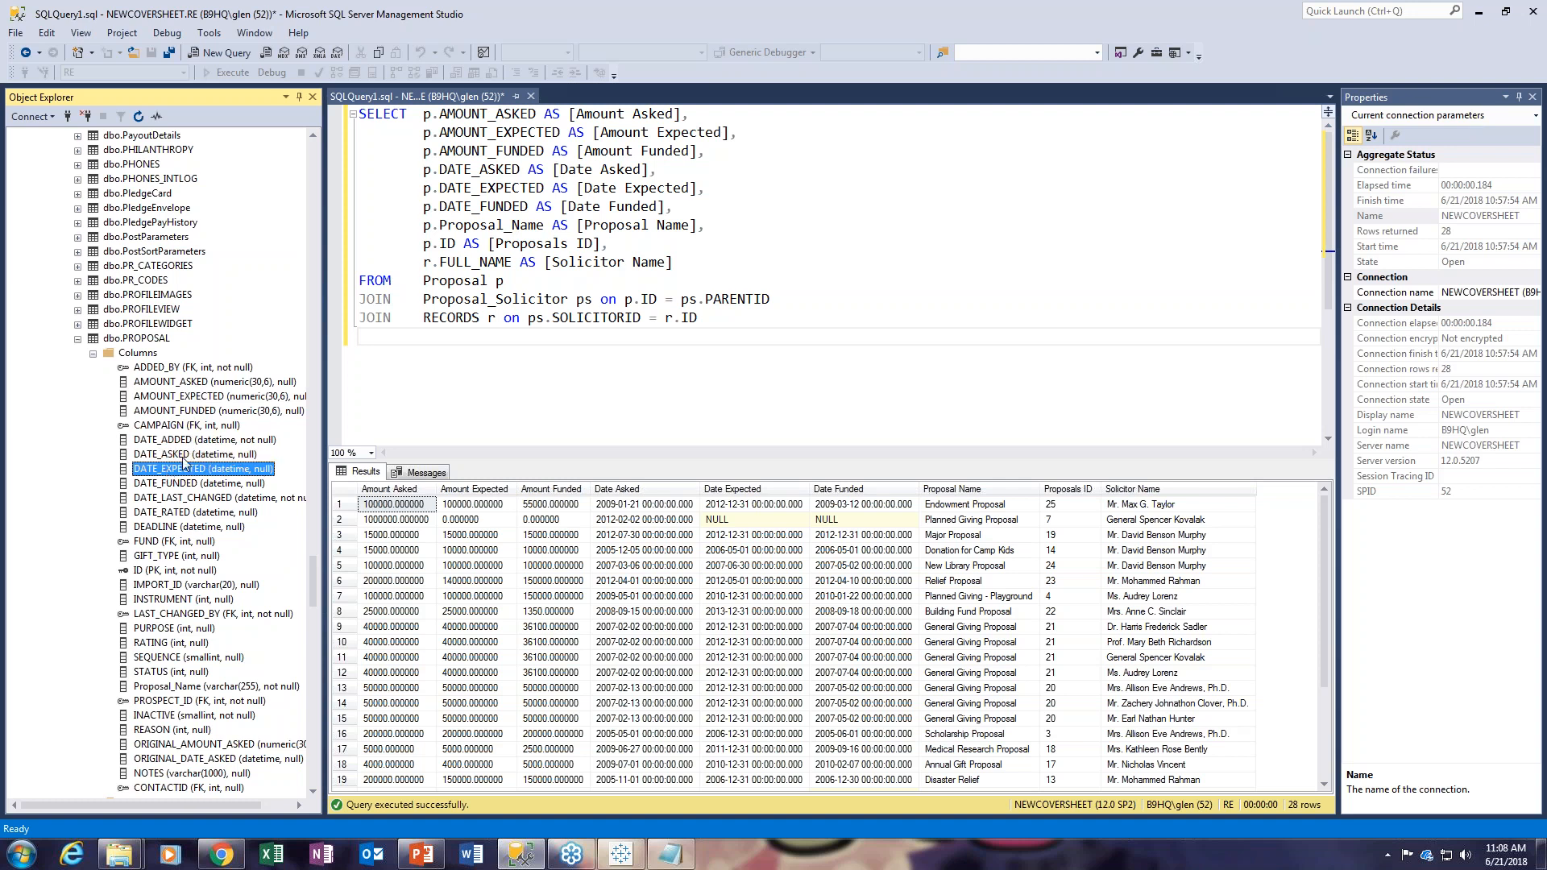
left_click(179, 485)
left_click(180, 382)
left_click(181, 396)
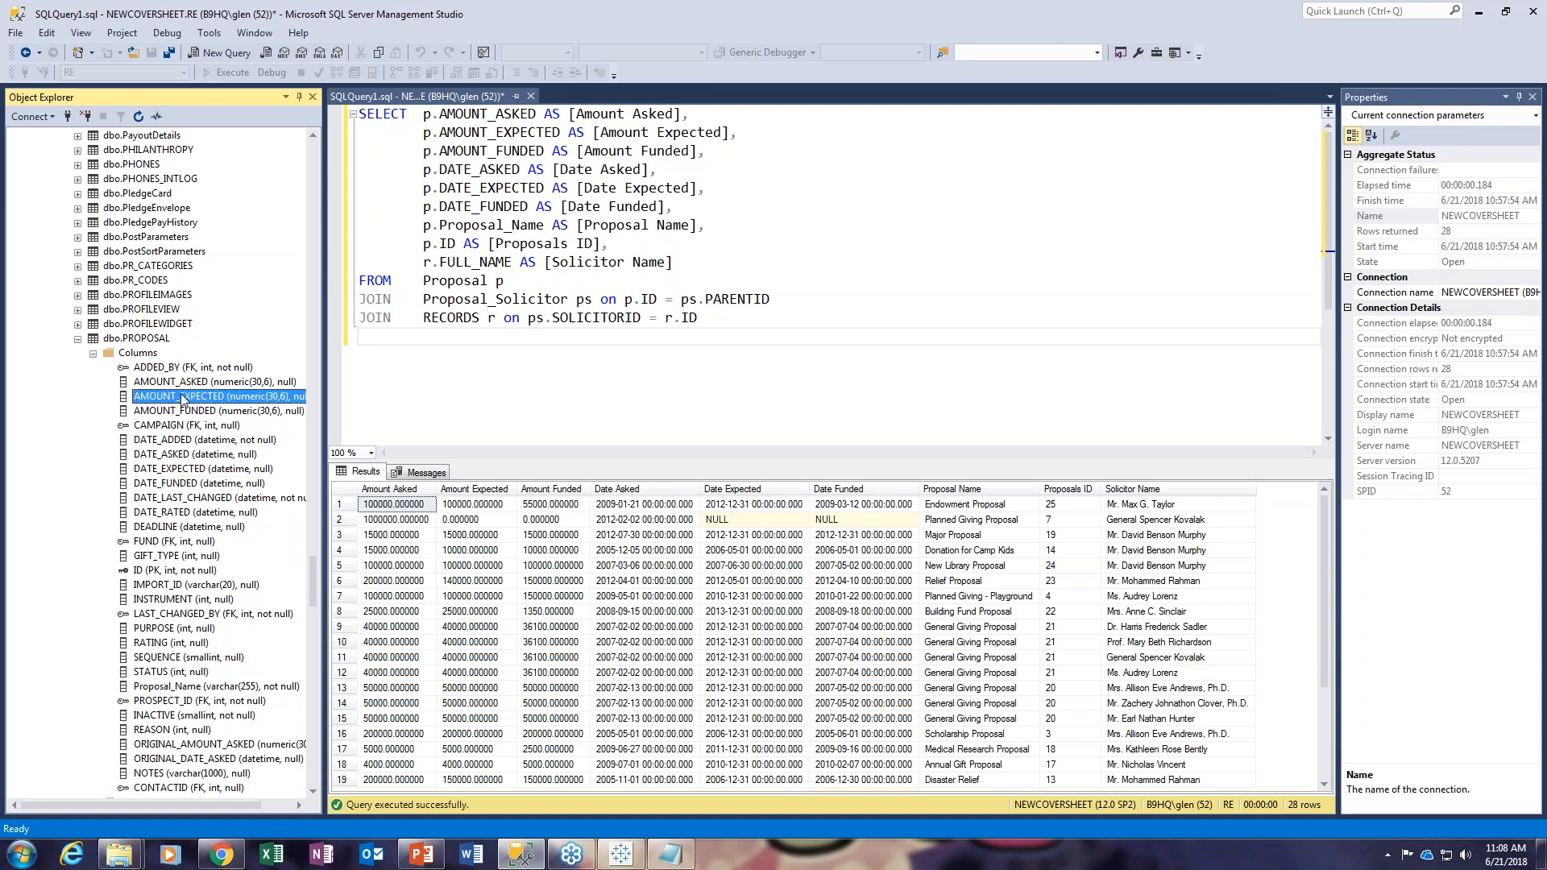
left_click(182, 412)
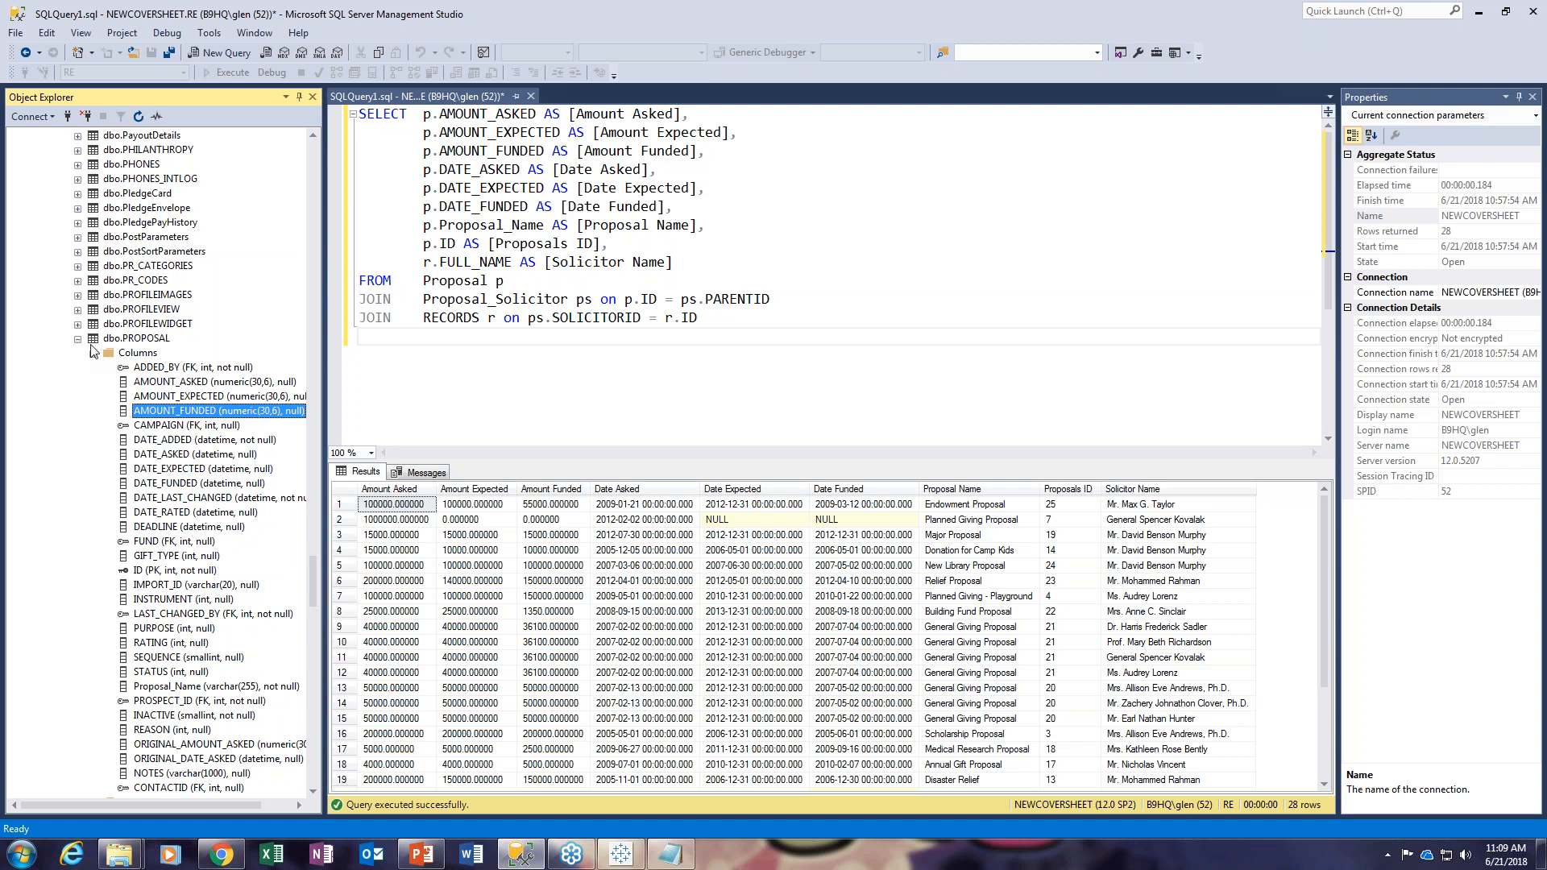
Step: Collapse dbo.PROPOSAL and examine the PARENTID and SOLICITORID columns of dbo.PROPOSAL_SOLICITOR used in the query's joins
left_click(77, 340)
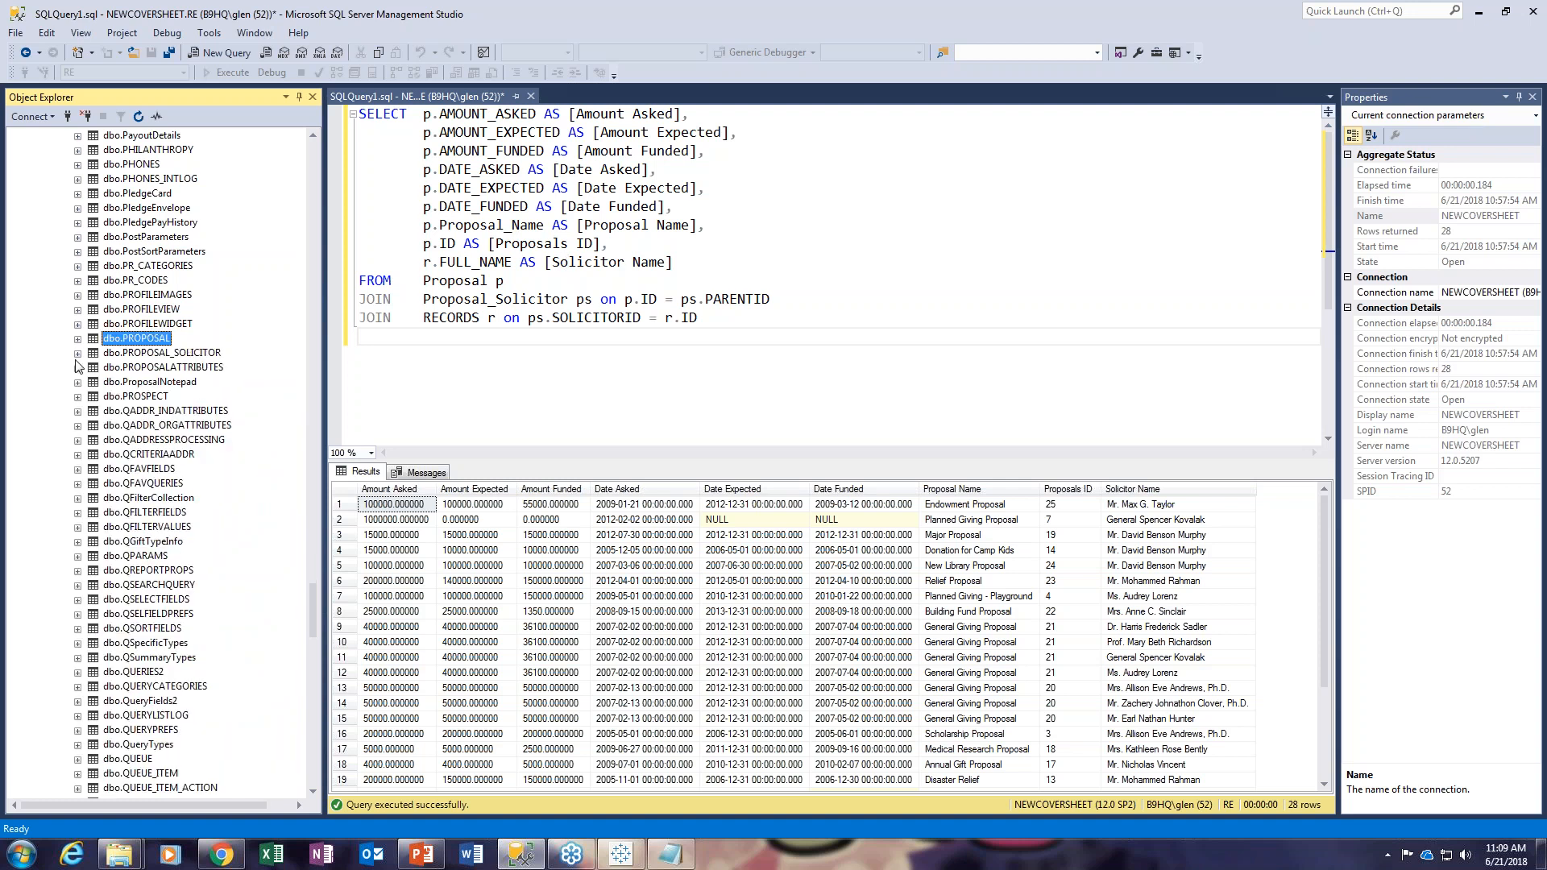
left_click(78, 354)
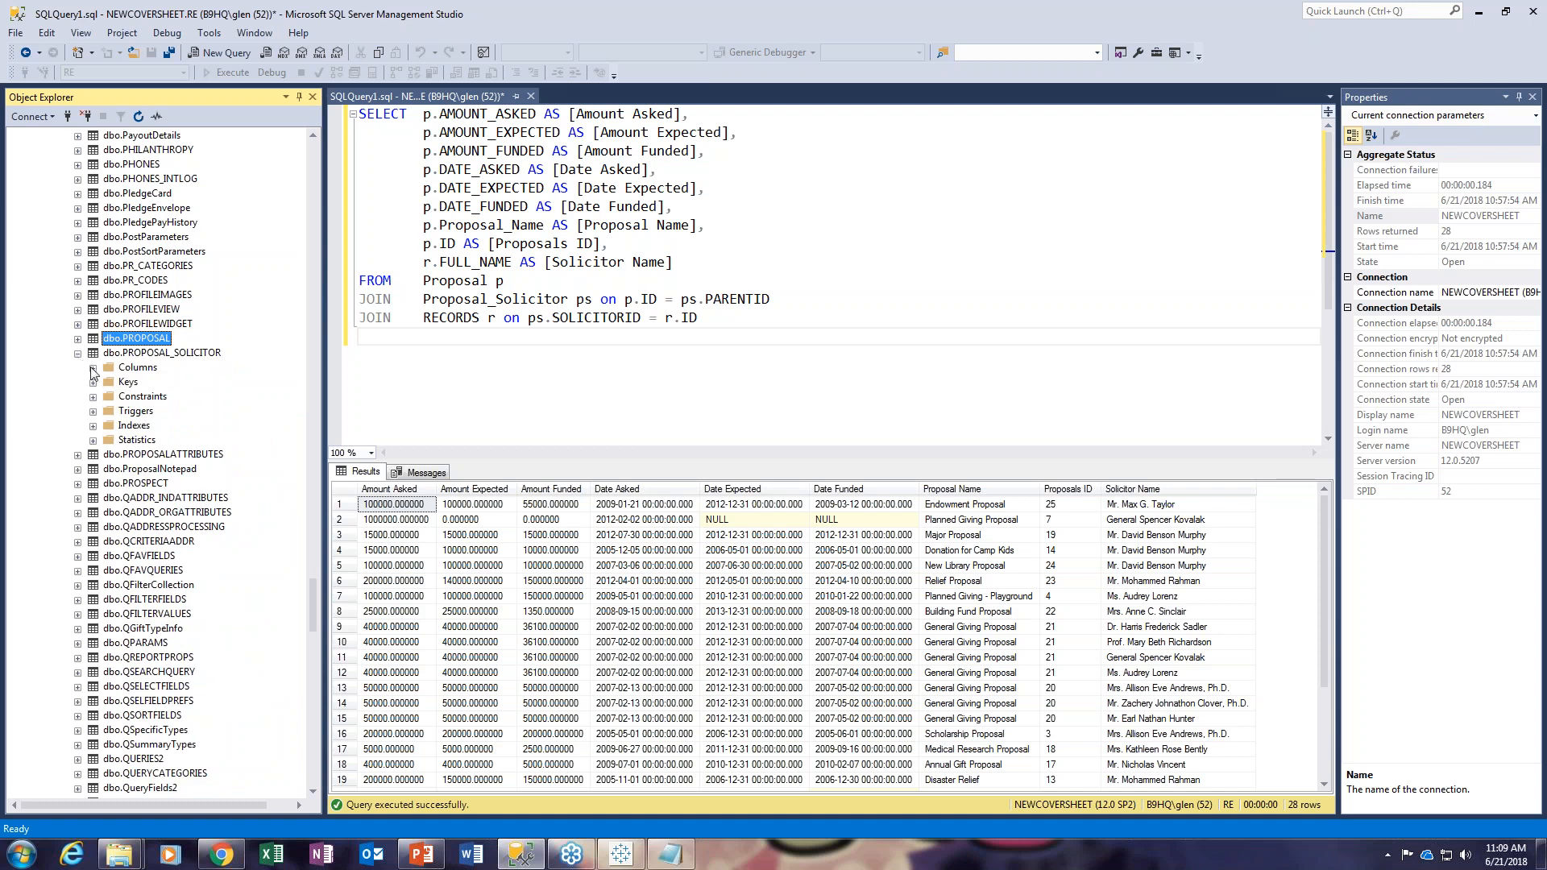
left_click(92, 367)
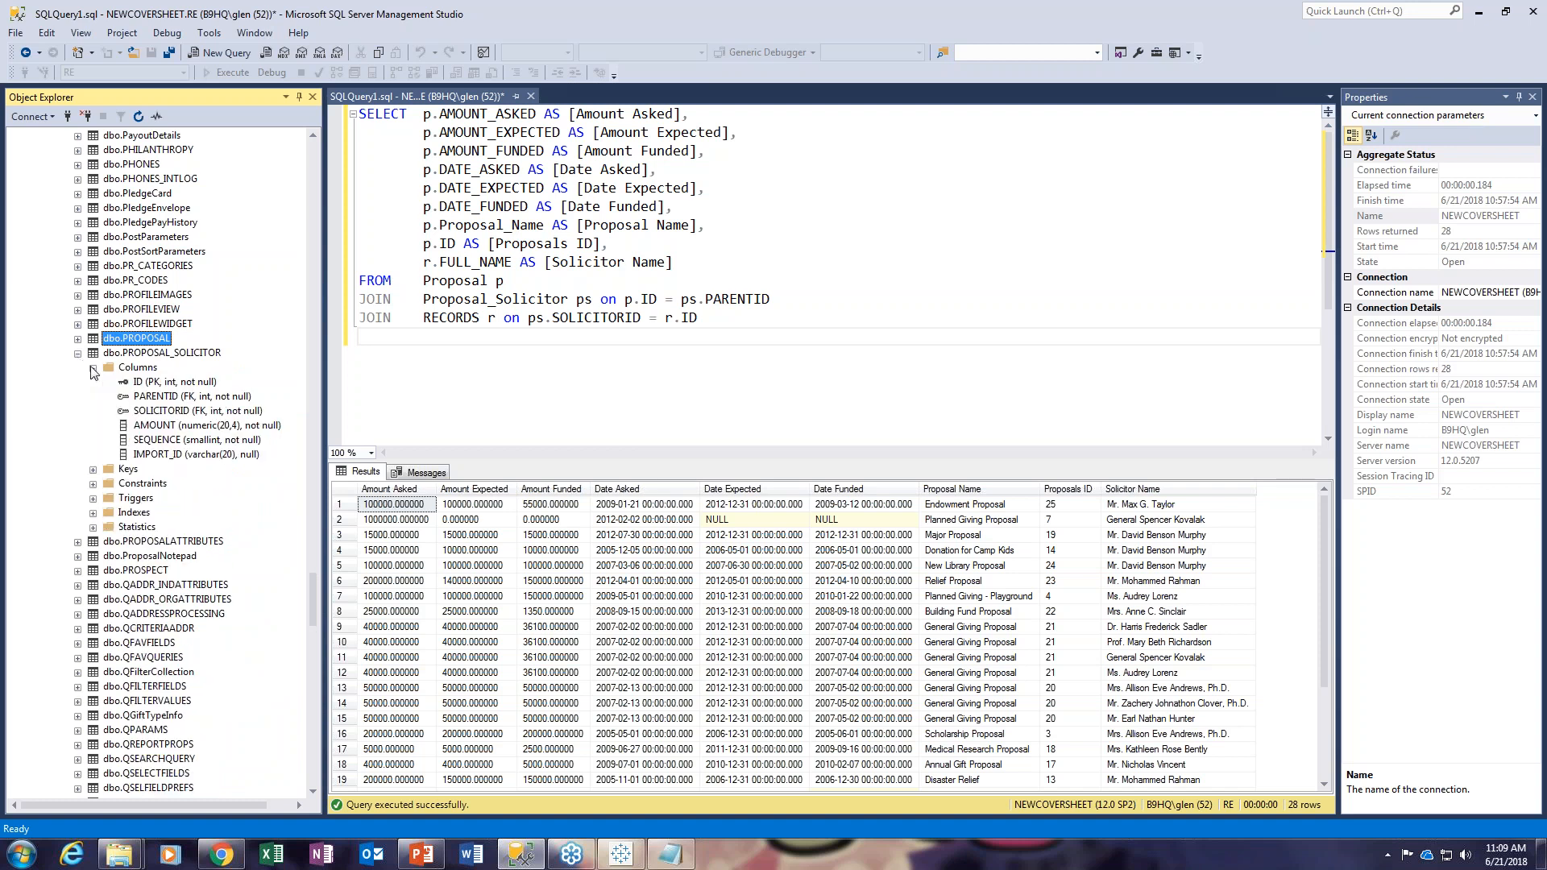
left_click(170, 397)
left_click(174, 412)
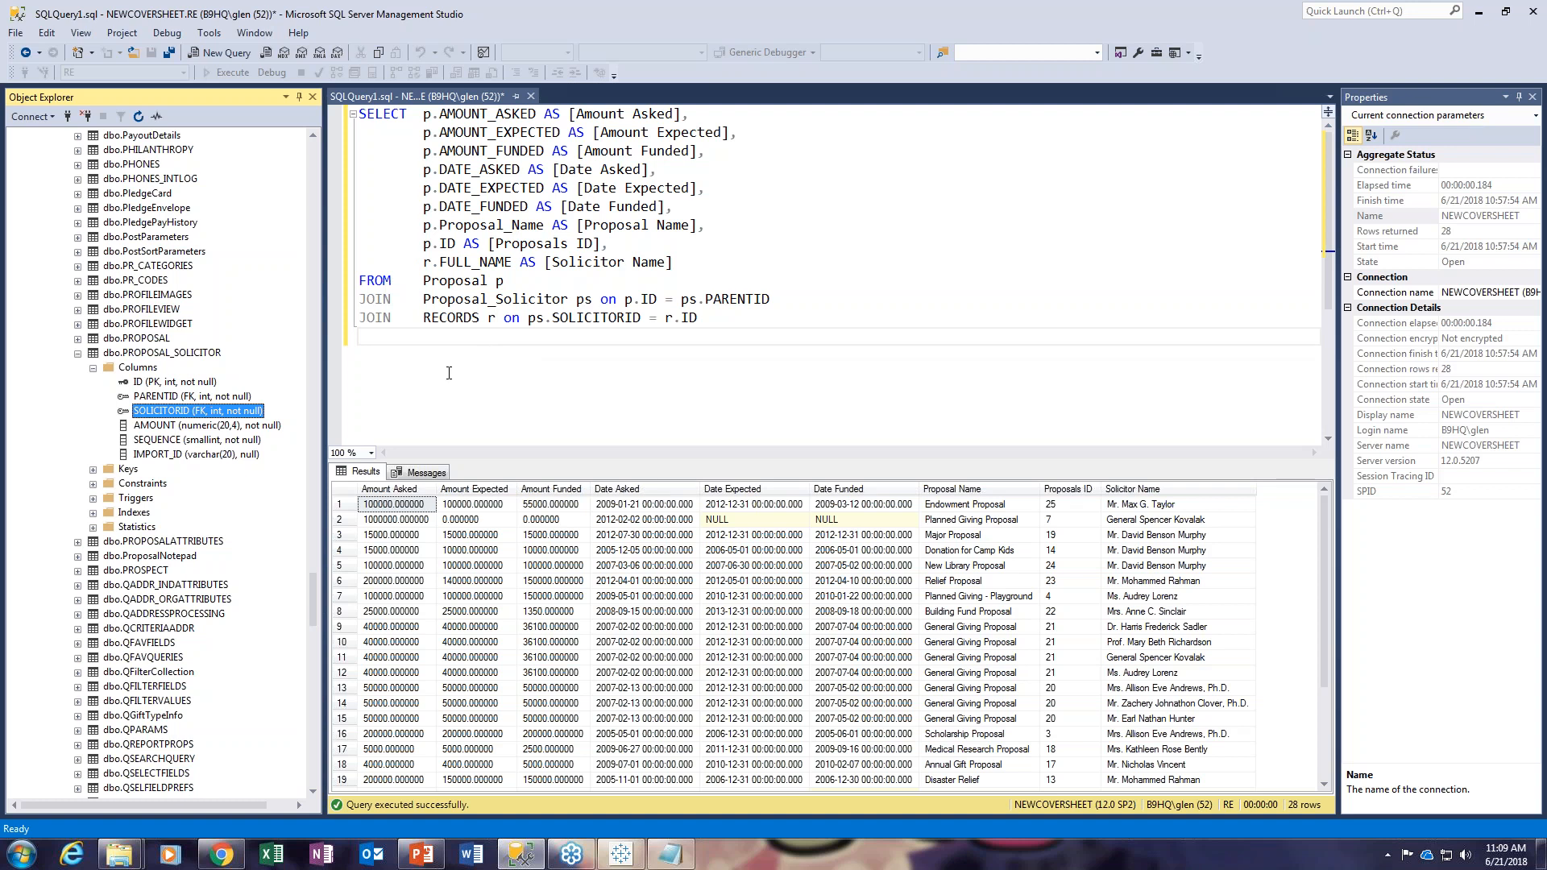
left_click(584, 385)
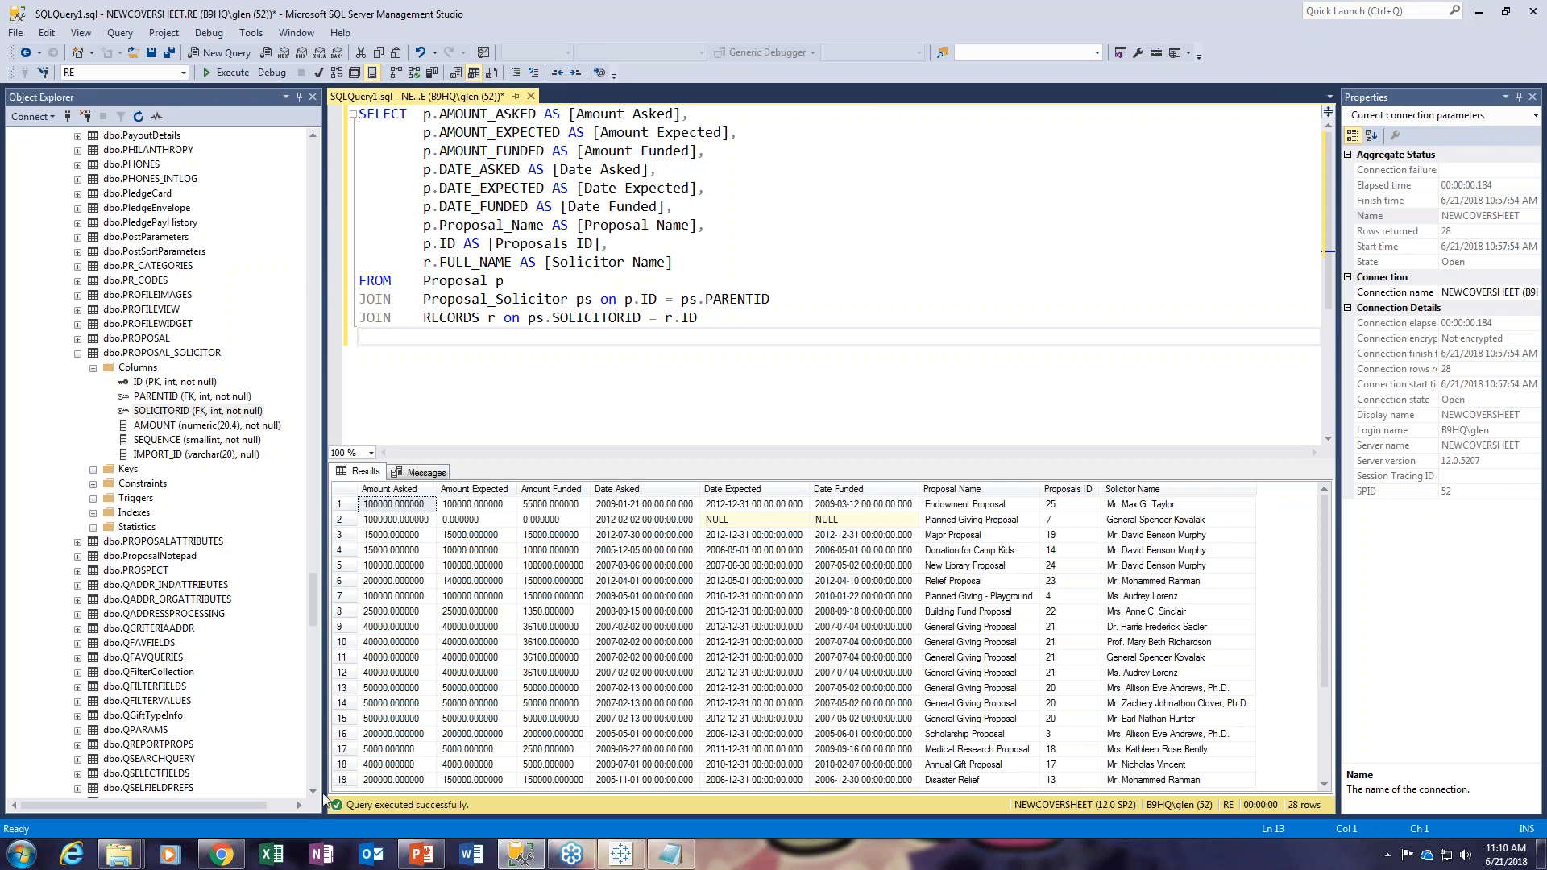
Step: Collapse the Tables folder and the RE database in the object tree
left_click_drag(313, 605, 301, 105)
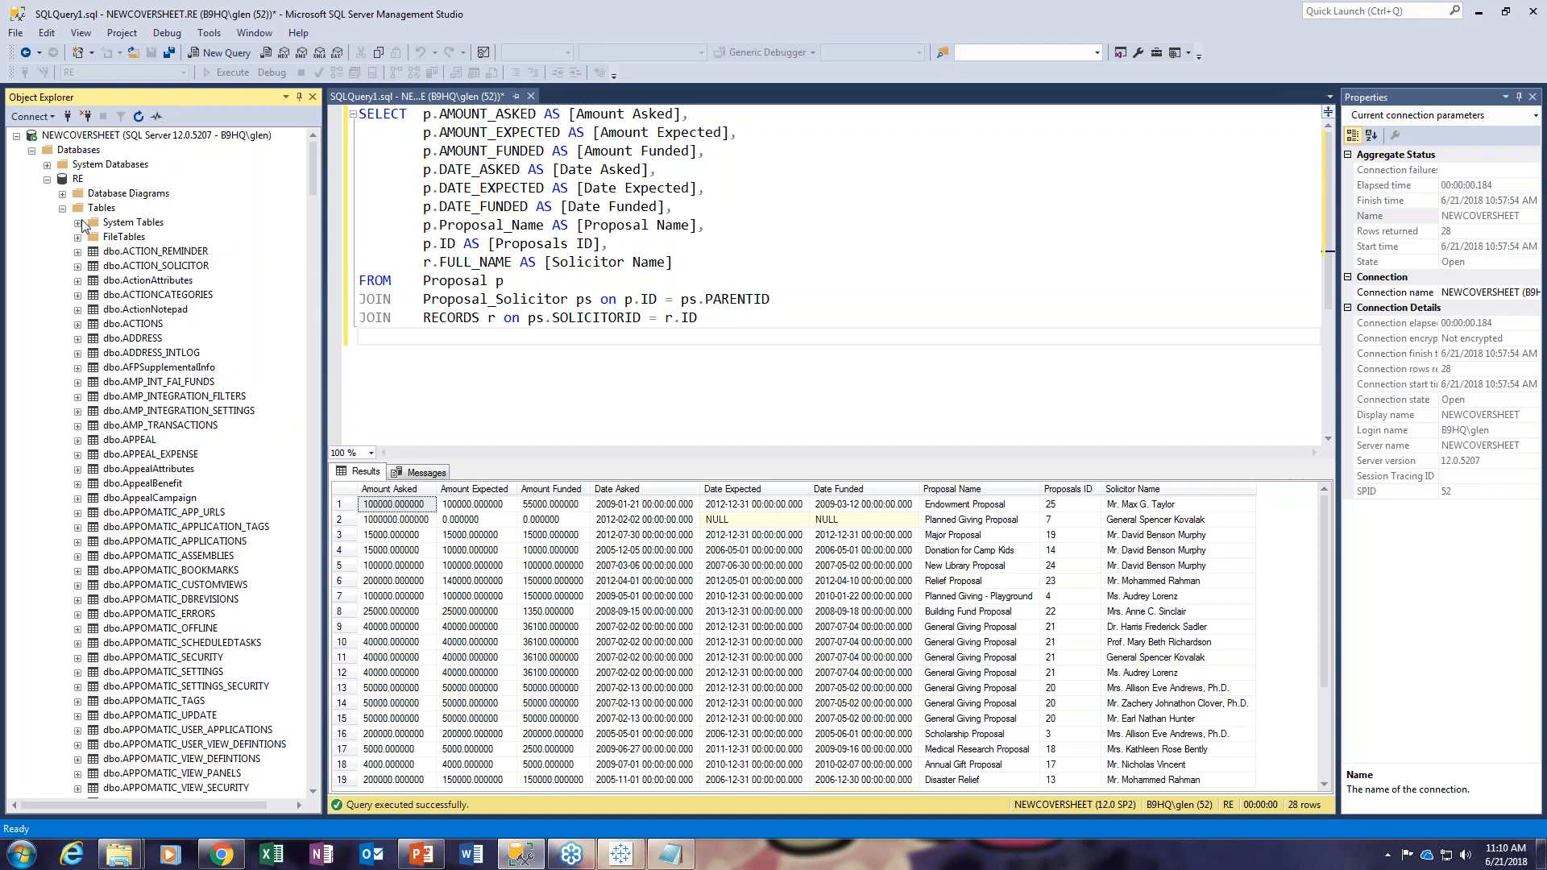
left_click(62, 208)
left_click(47, 179)
left_click(46, 180)
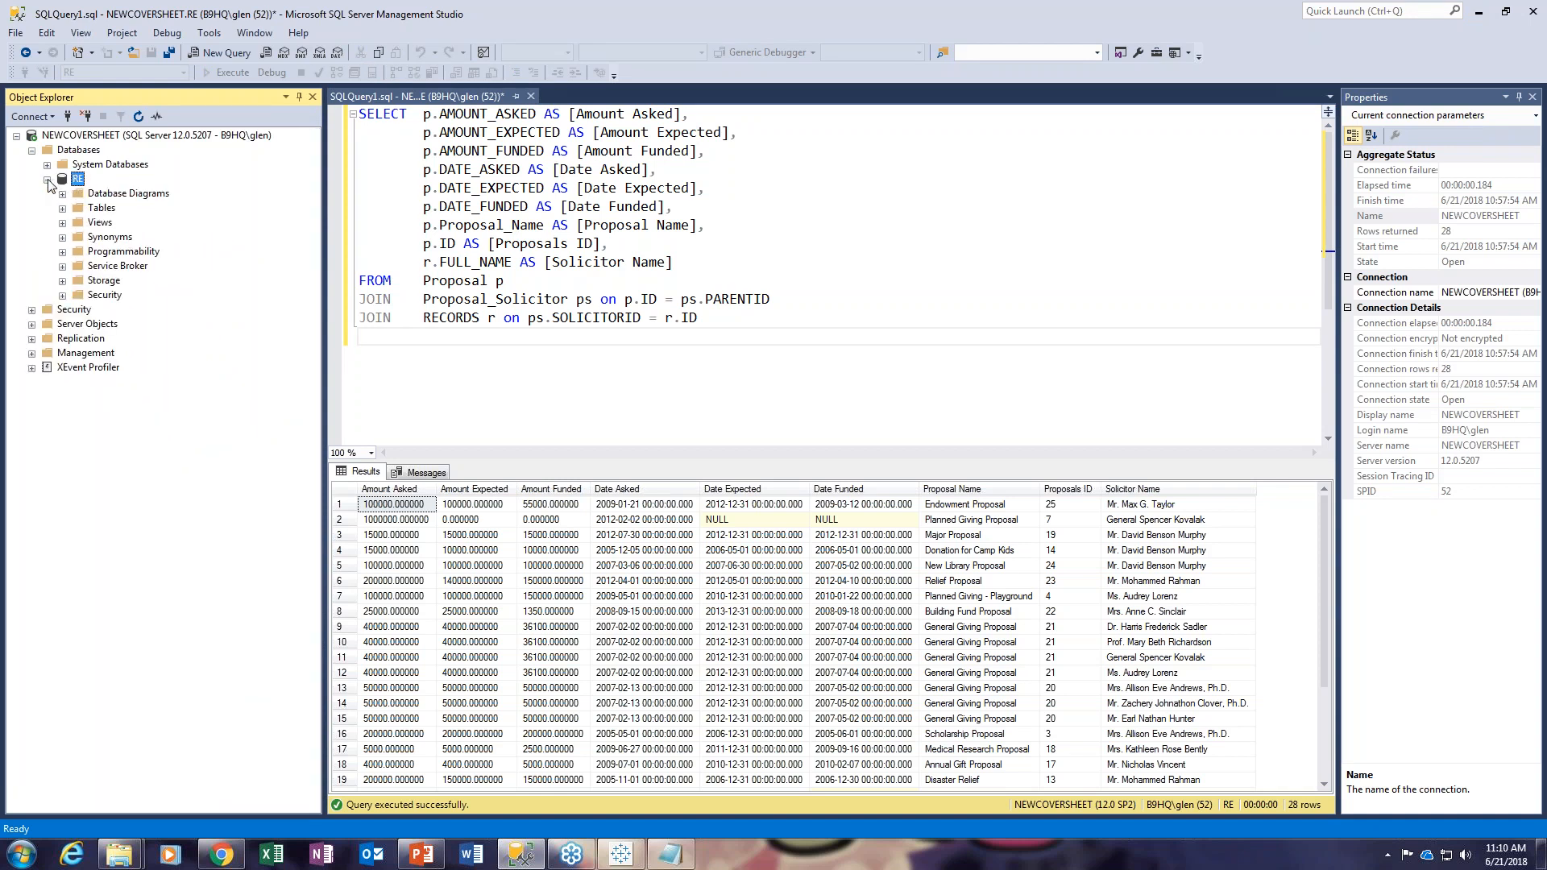
left_click(48, 180)
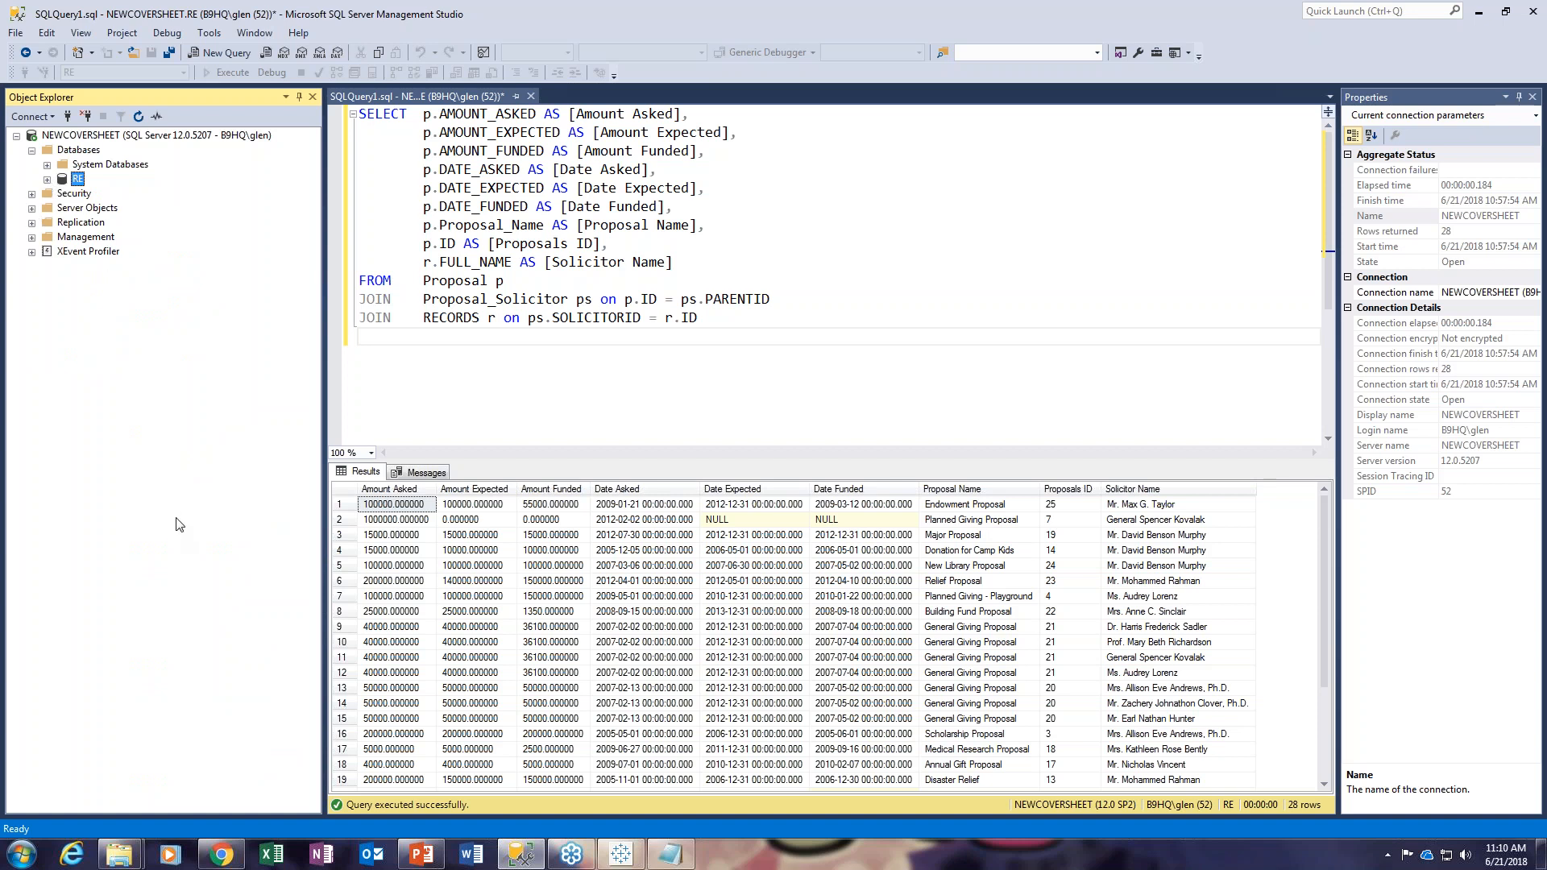
left_click(46, 180)
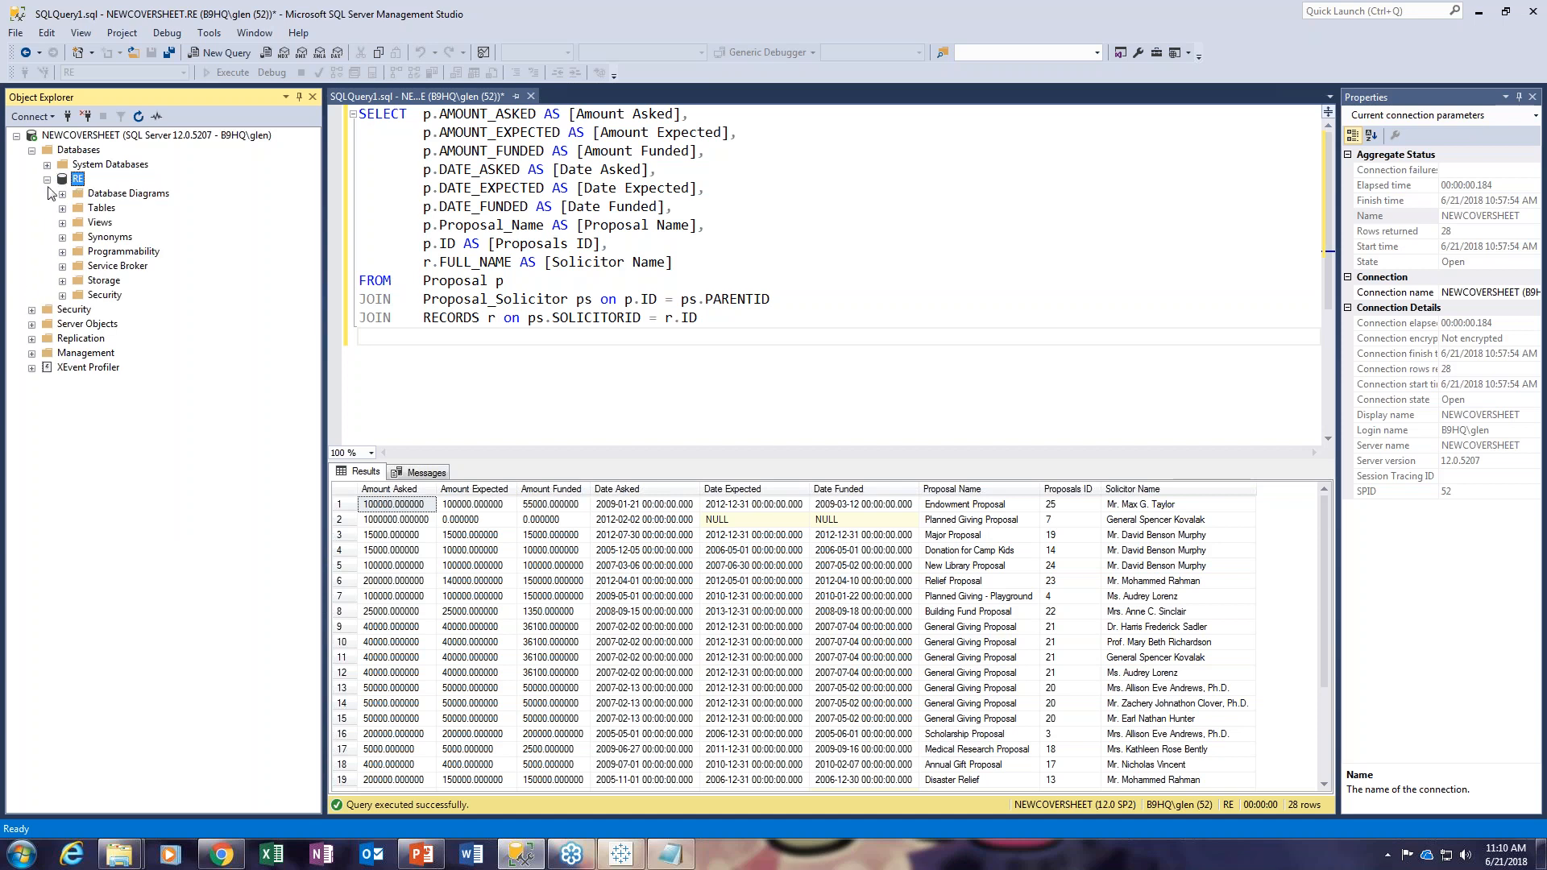
left_click(48, 180)
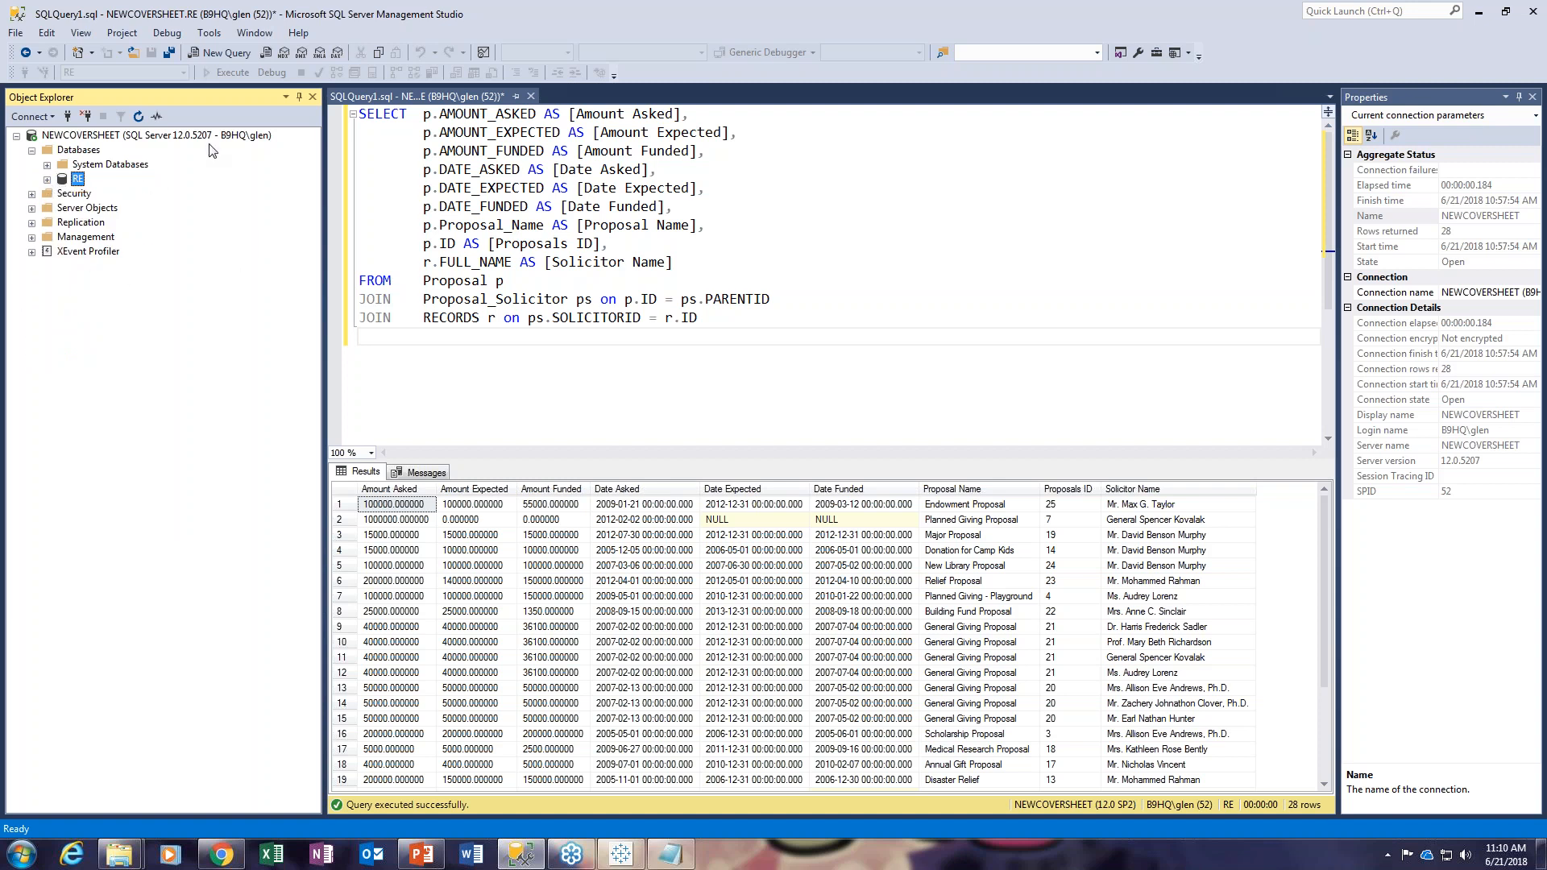
Step: Minimize the open windows, switch to the Proposal Sparklines workbook in Tableau and hide the chart type suggestions
left_click(1479, 14)
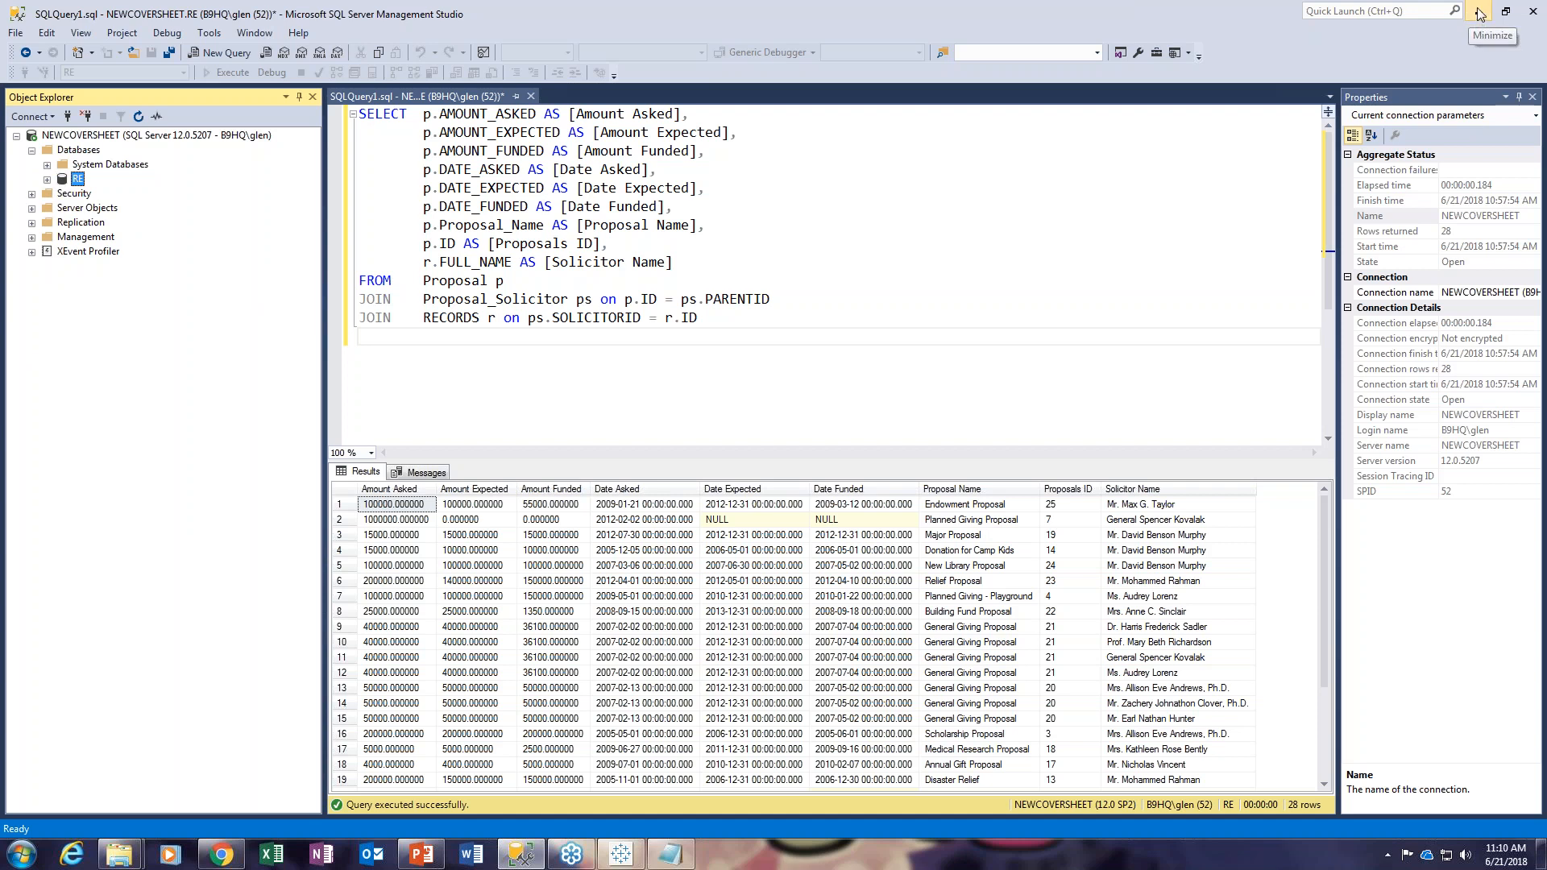
left_click(1479, 11)
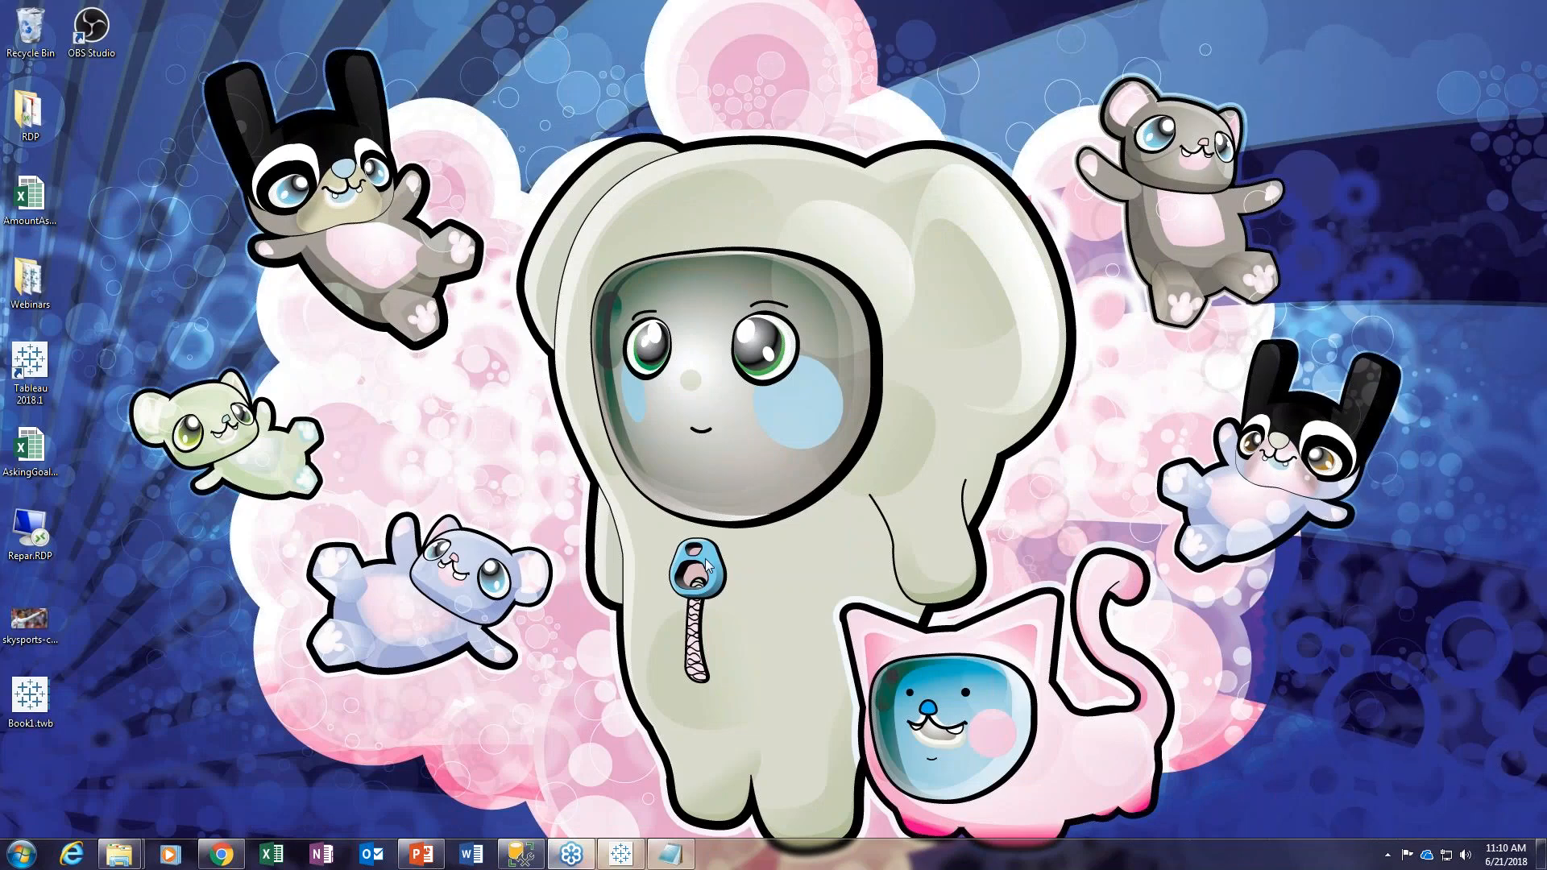
mouse_move(627, 859)
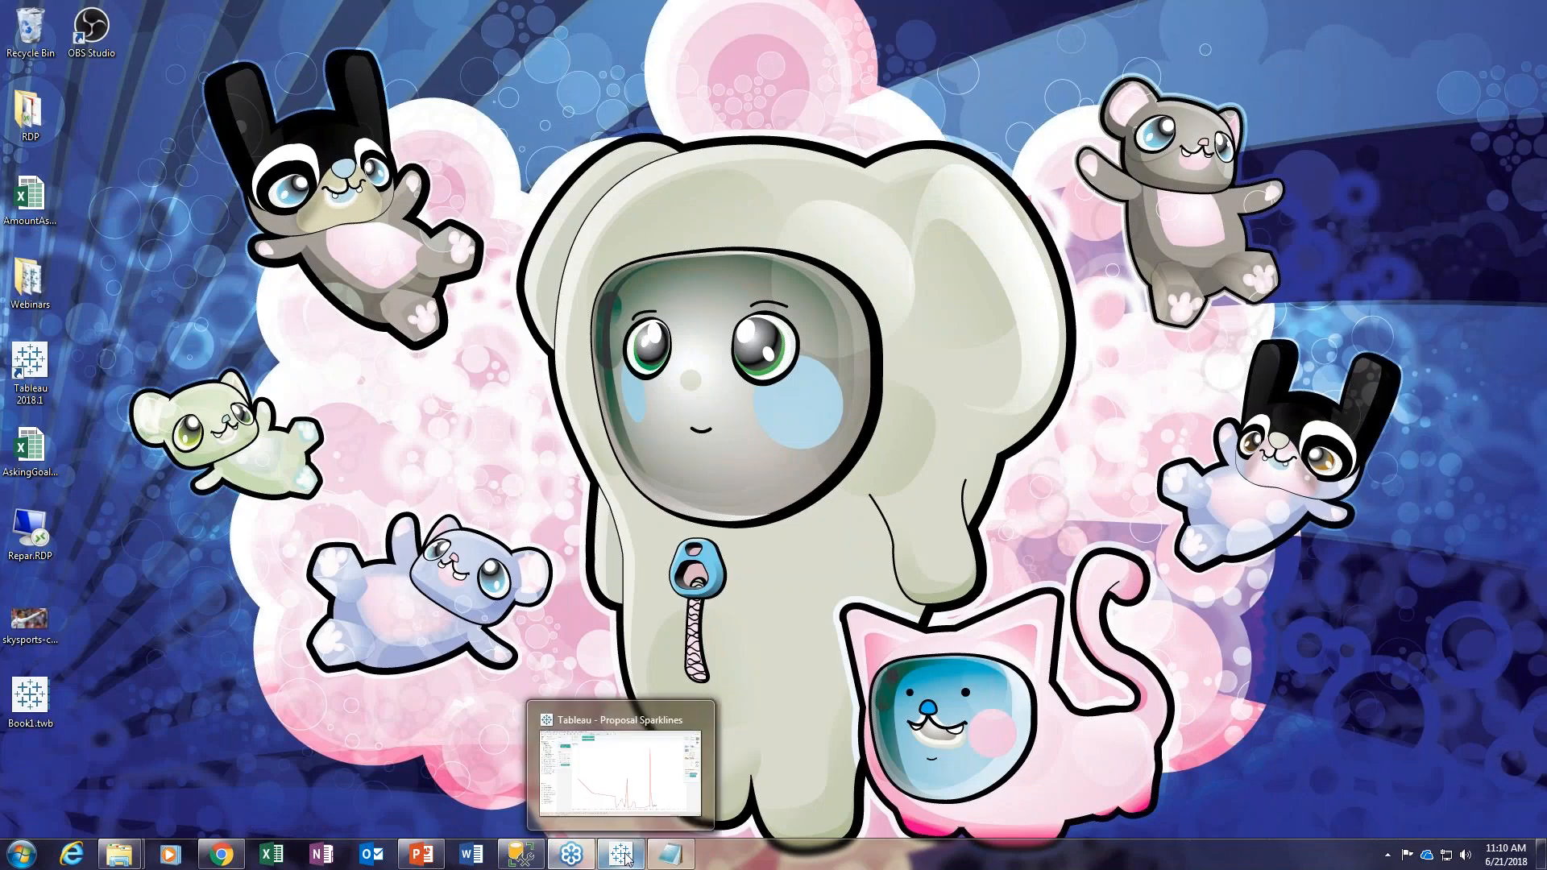
left_click(627, 856)
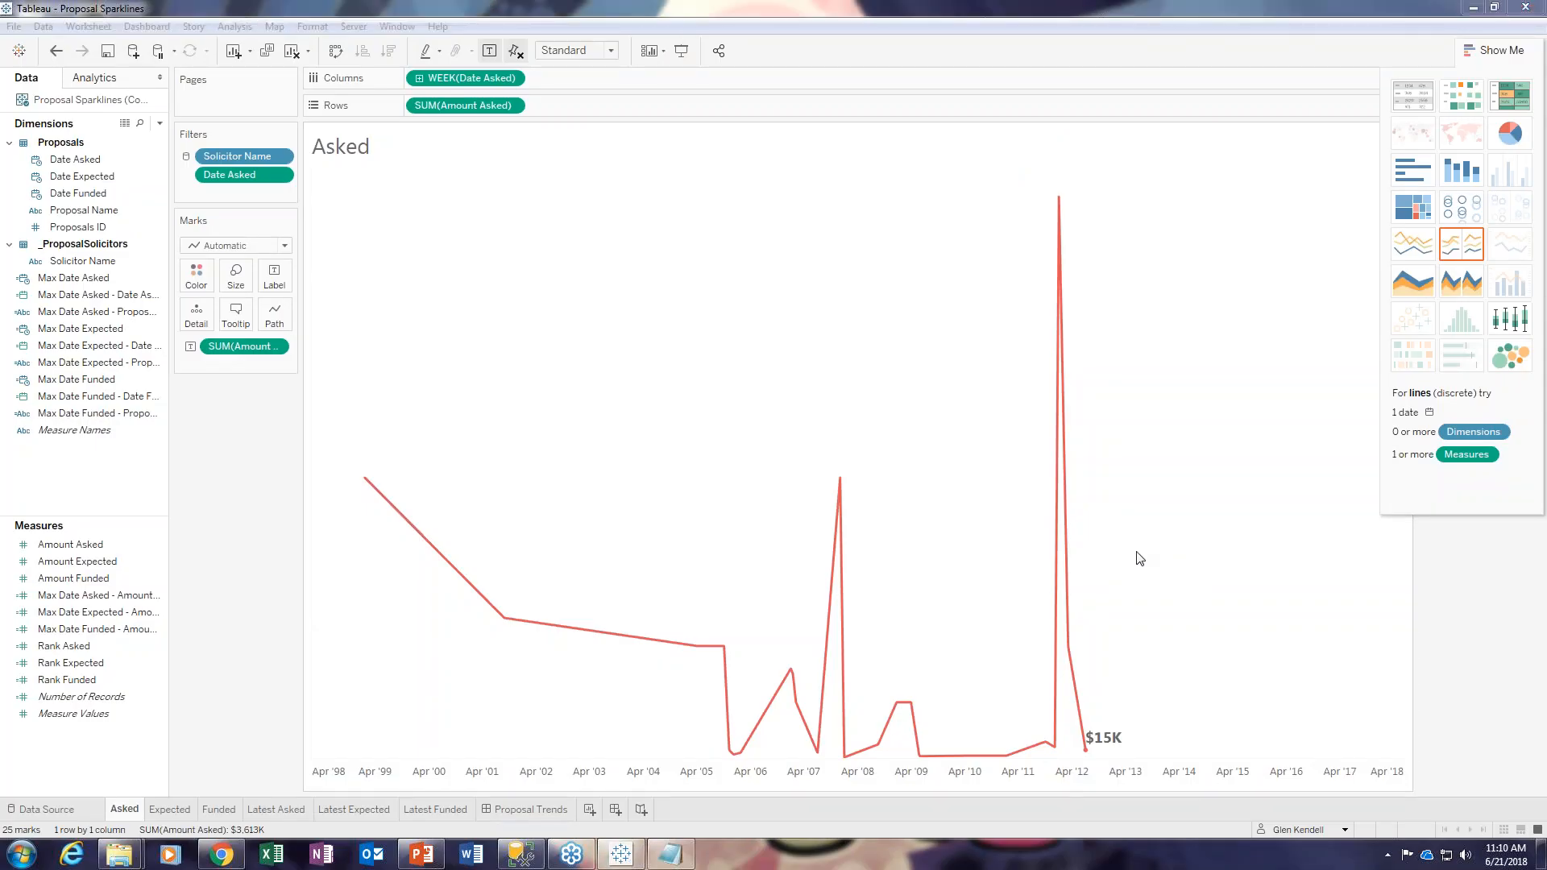
left_click(1493, 50)
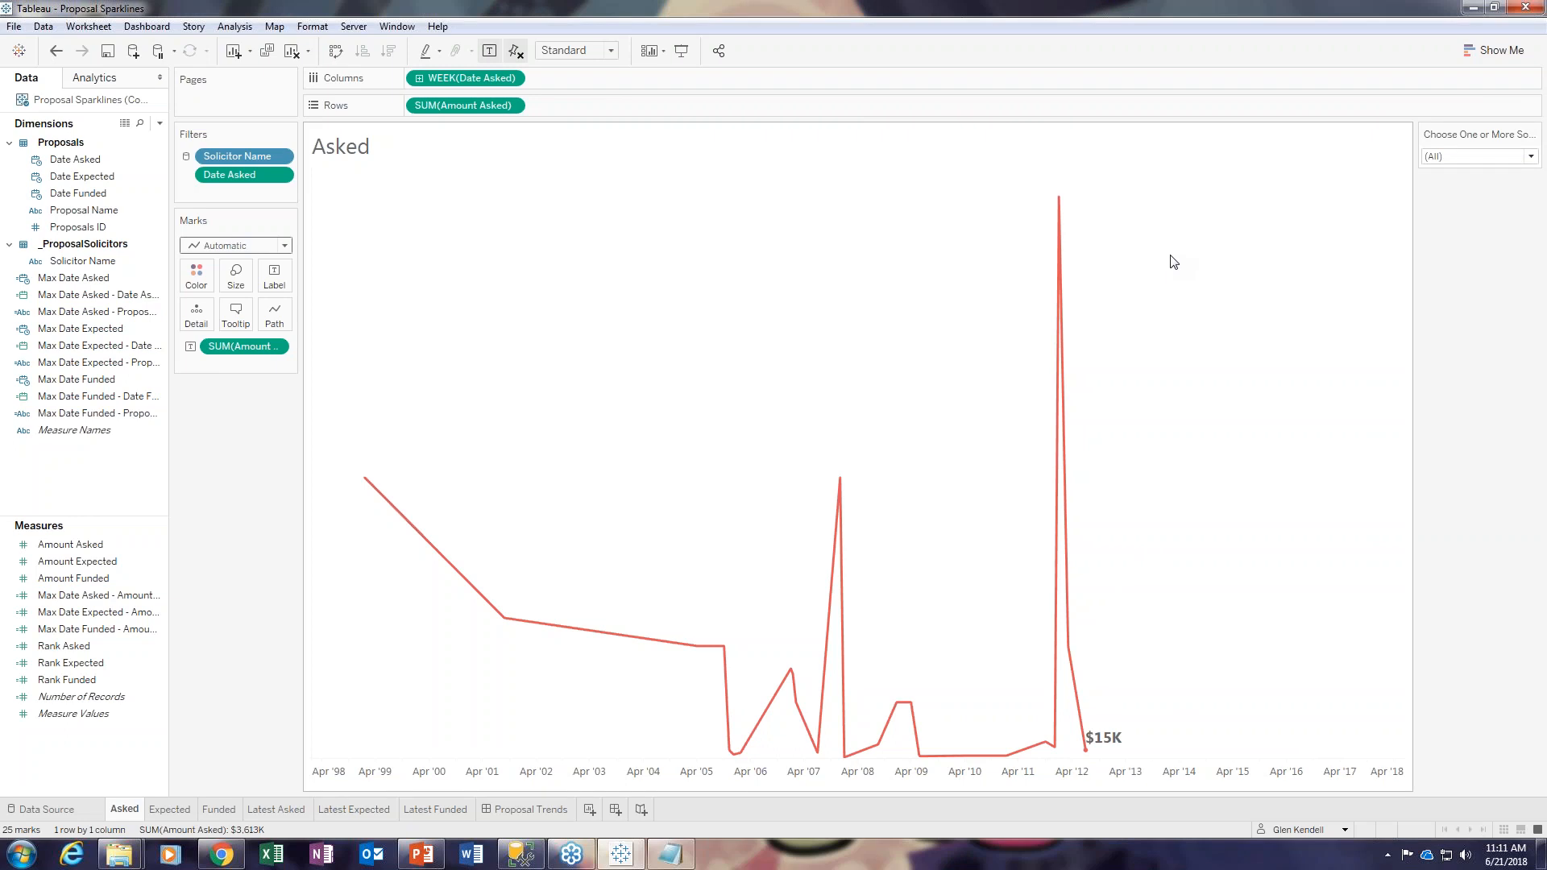
Step: Review the Proposal Trends dashboard and compare it with the Asked, Expected and Funded sheets
left_click(534, 810)
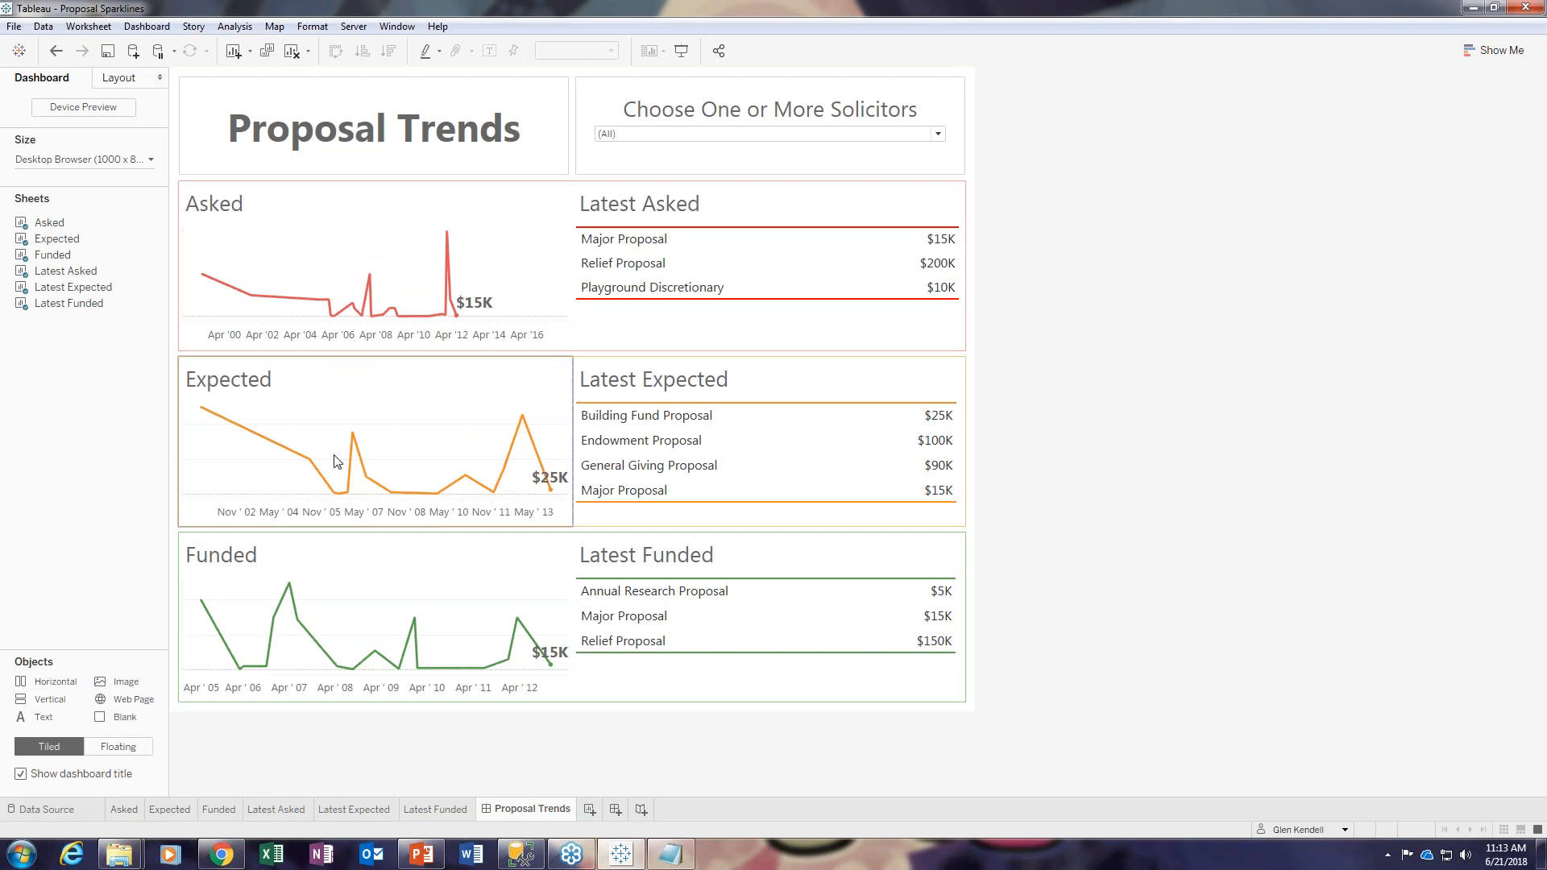
left_click(125, 809)
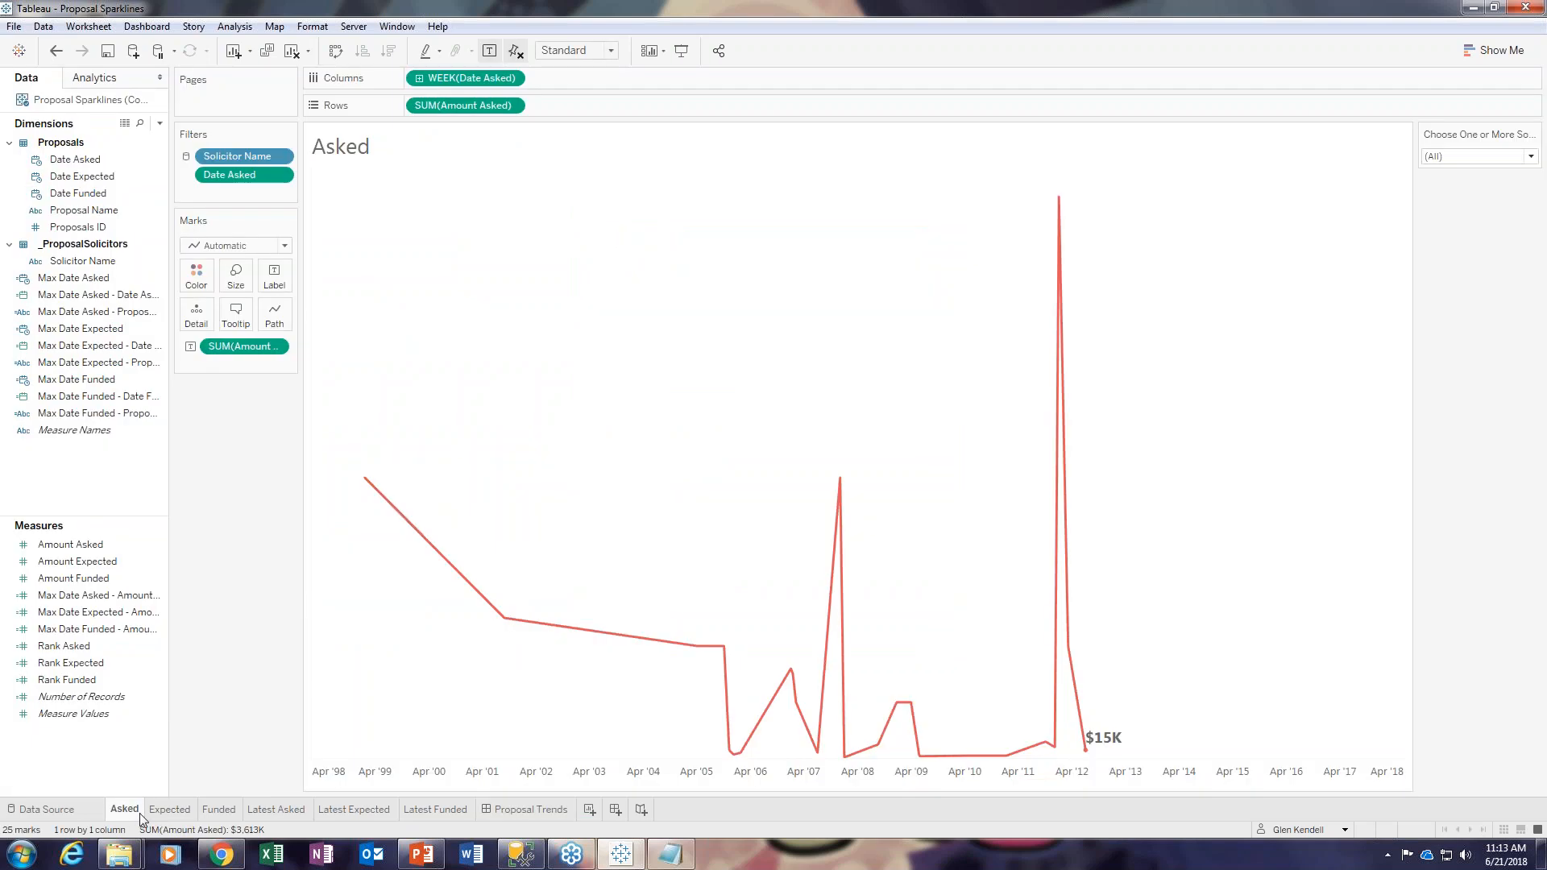
left_click(166, 810)
left_click(215, 810)
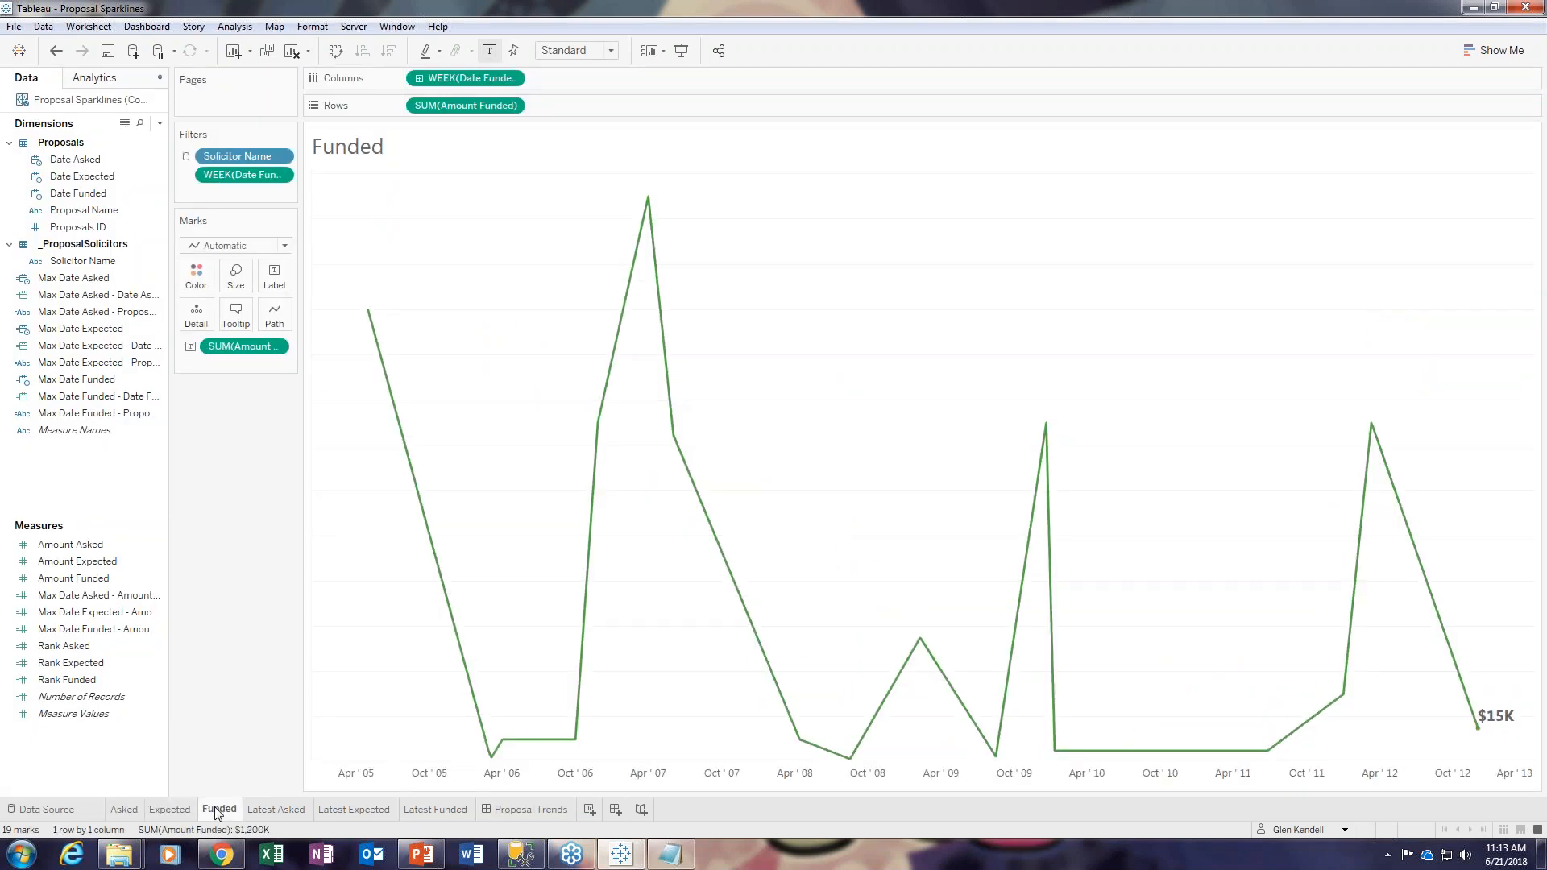
left_click(125, 808)
left_click(518, 811)
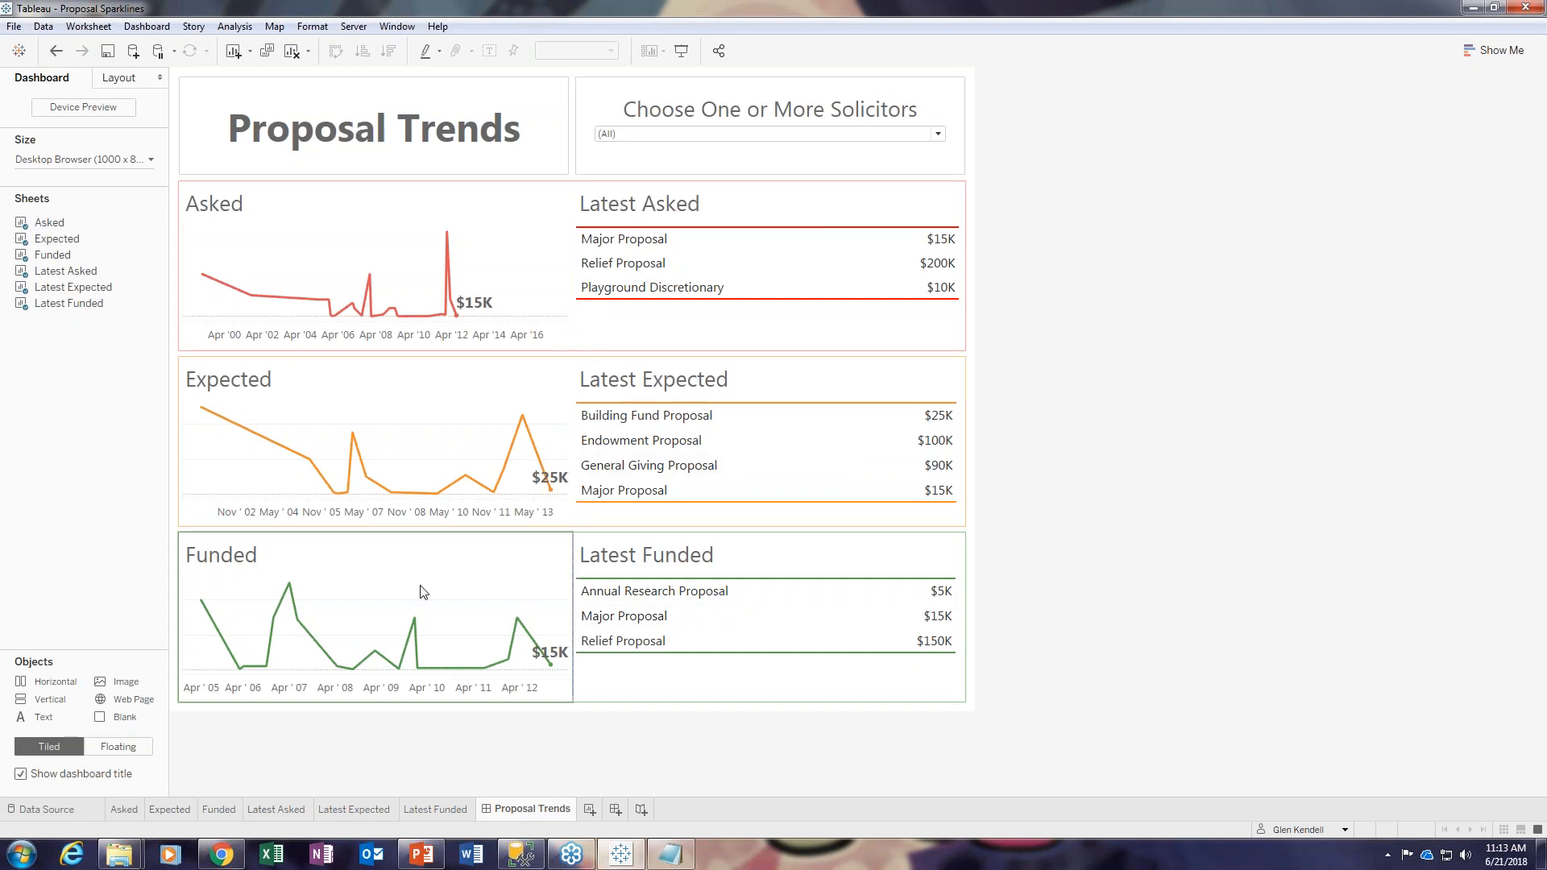
Step: Open the Asked sheet and select the Date Asked field in the Proposals table
left_click(124, 809)
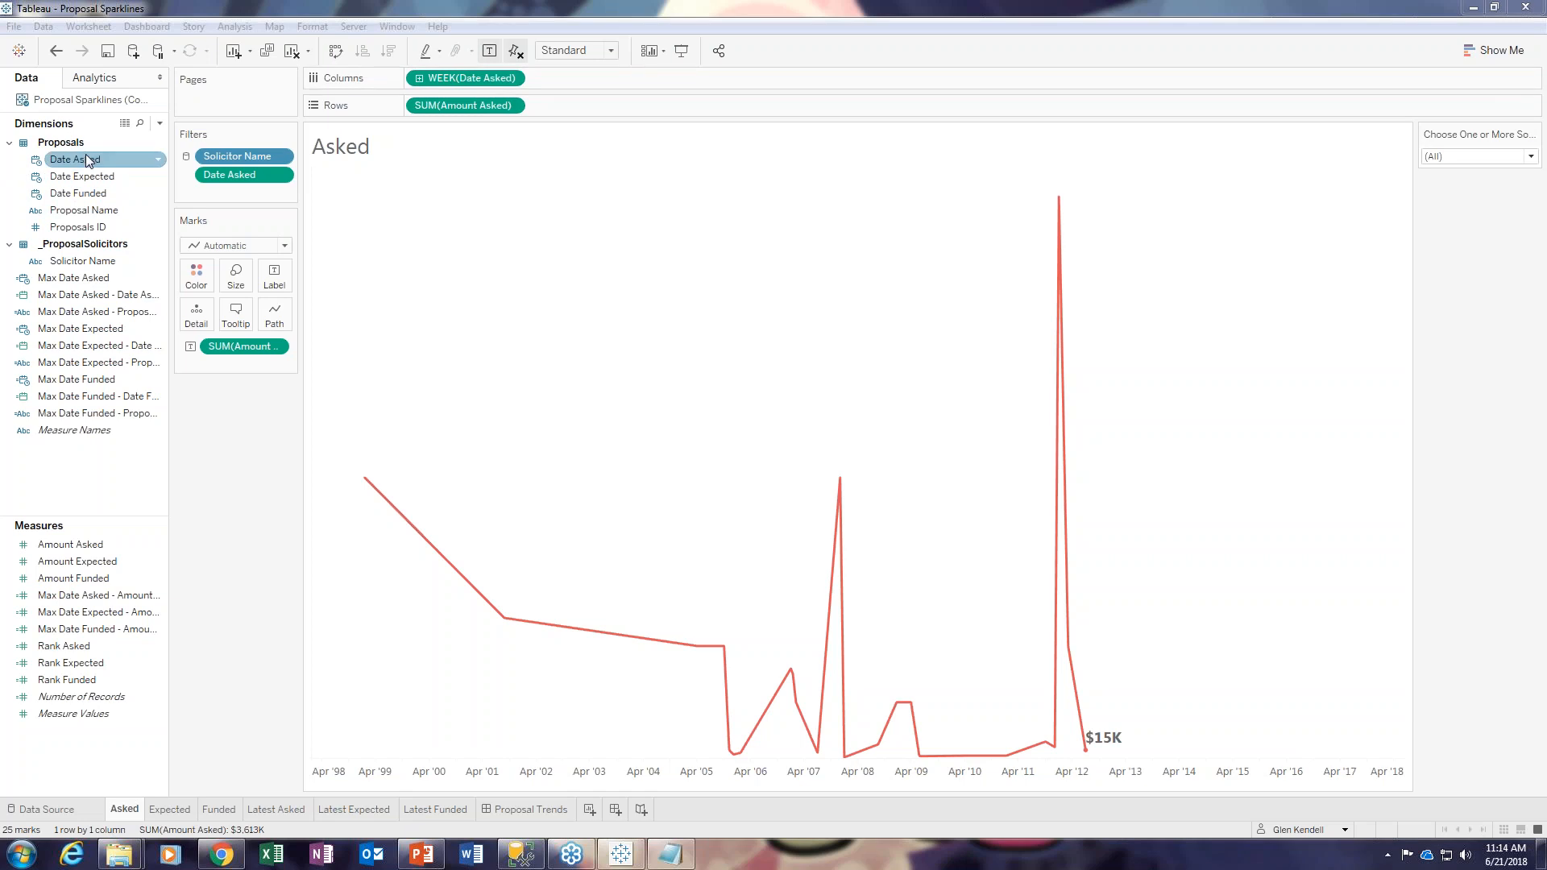
mouse_move(83, 165)
left_mouse_down()
mouse_move(577, 80)
mouse_move(157, 176)
mouse_move(88, 161)
left_mouse_up()
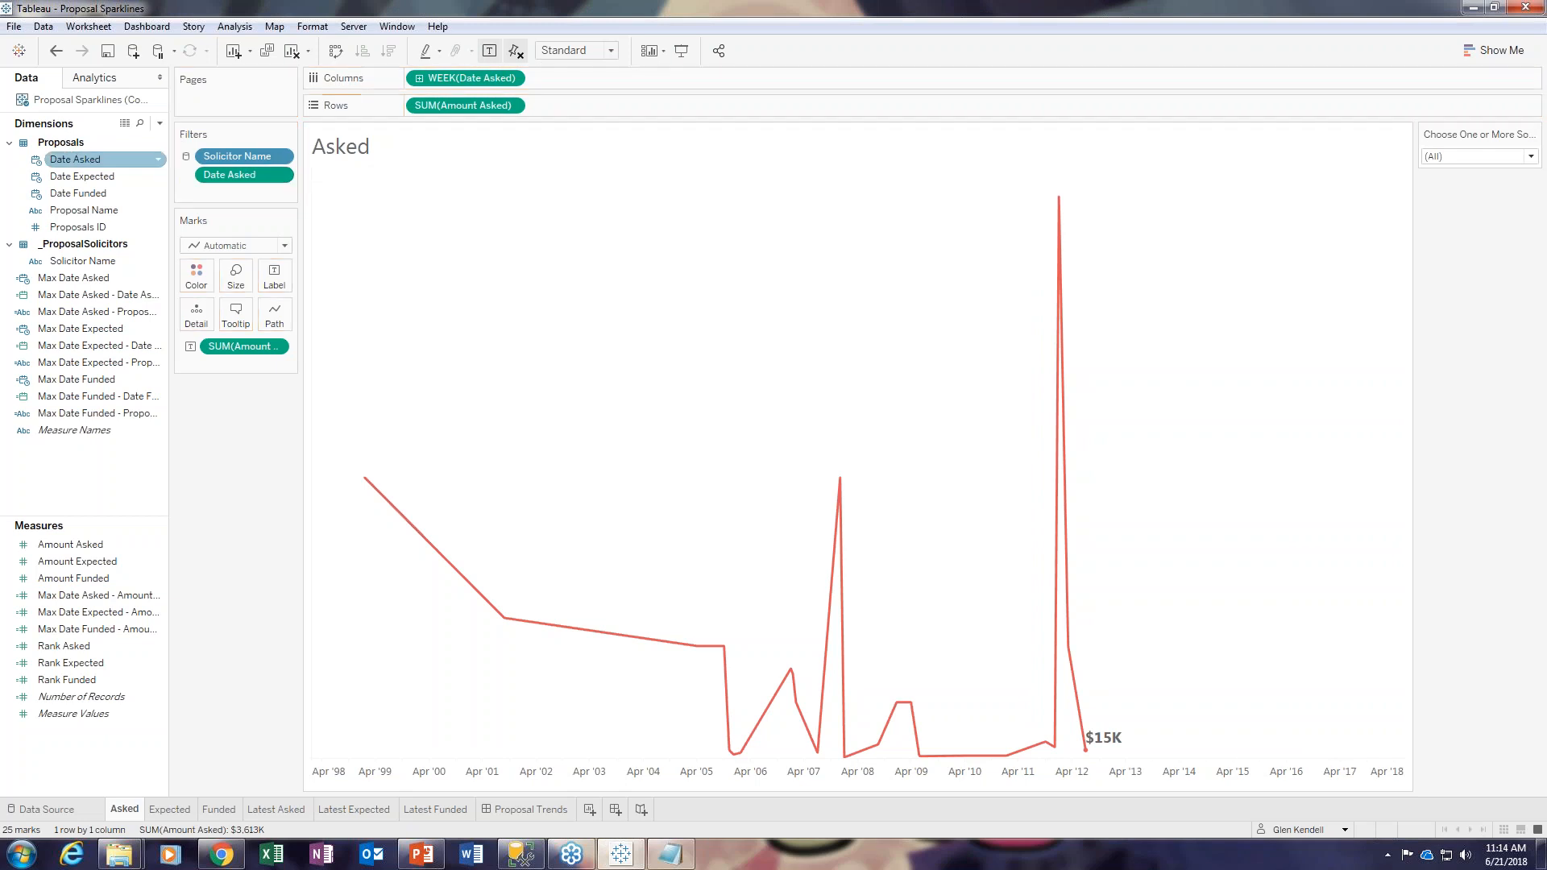
Step: Try Date Asked on Columns at the continuous Year level and return it to Week Number
left_click(511, 78)
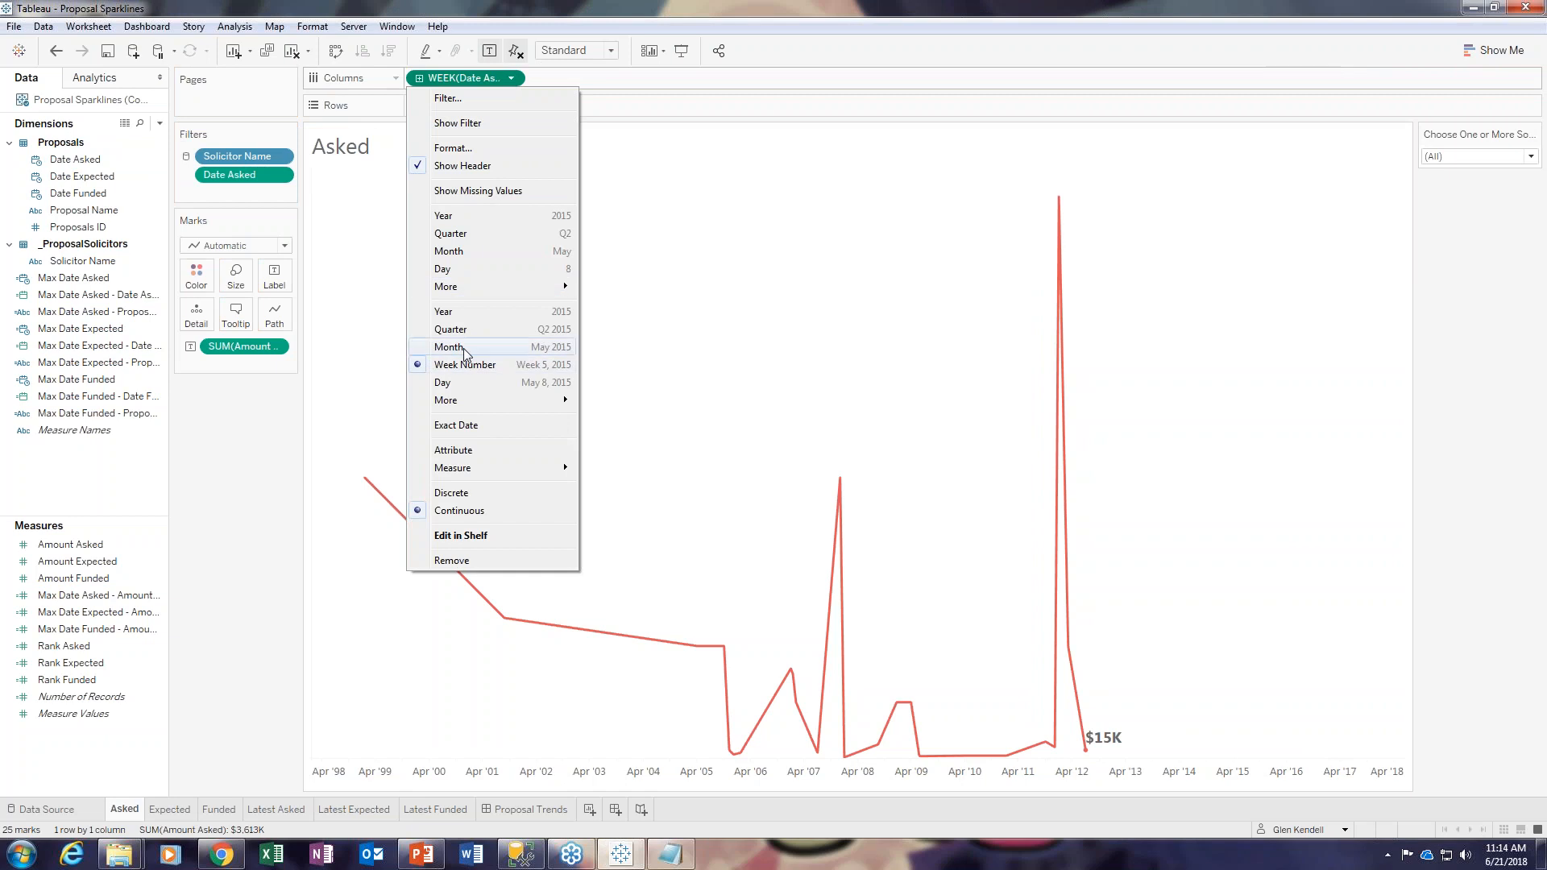
left_click(464, 313)
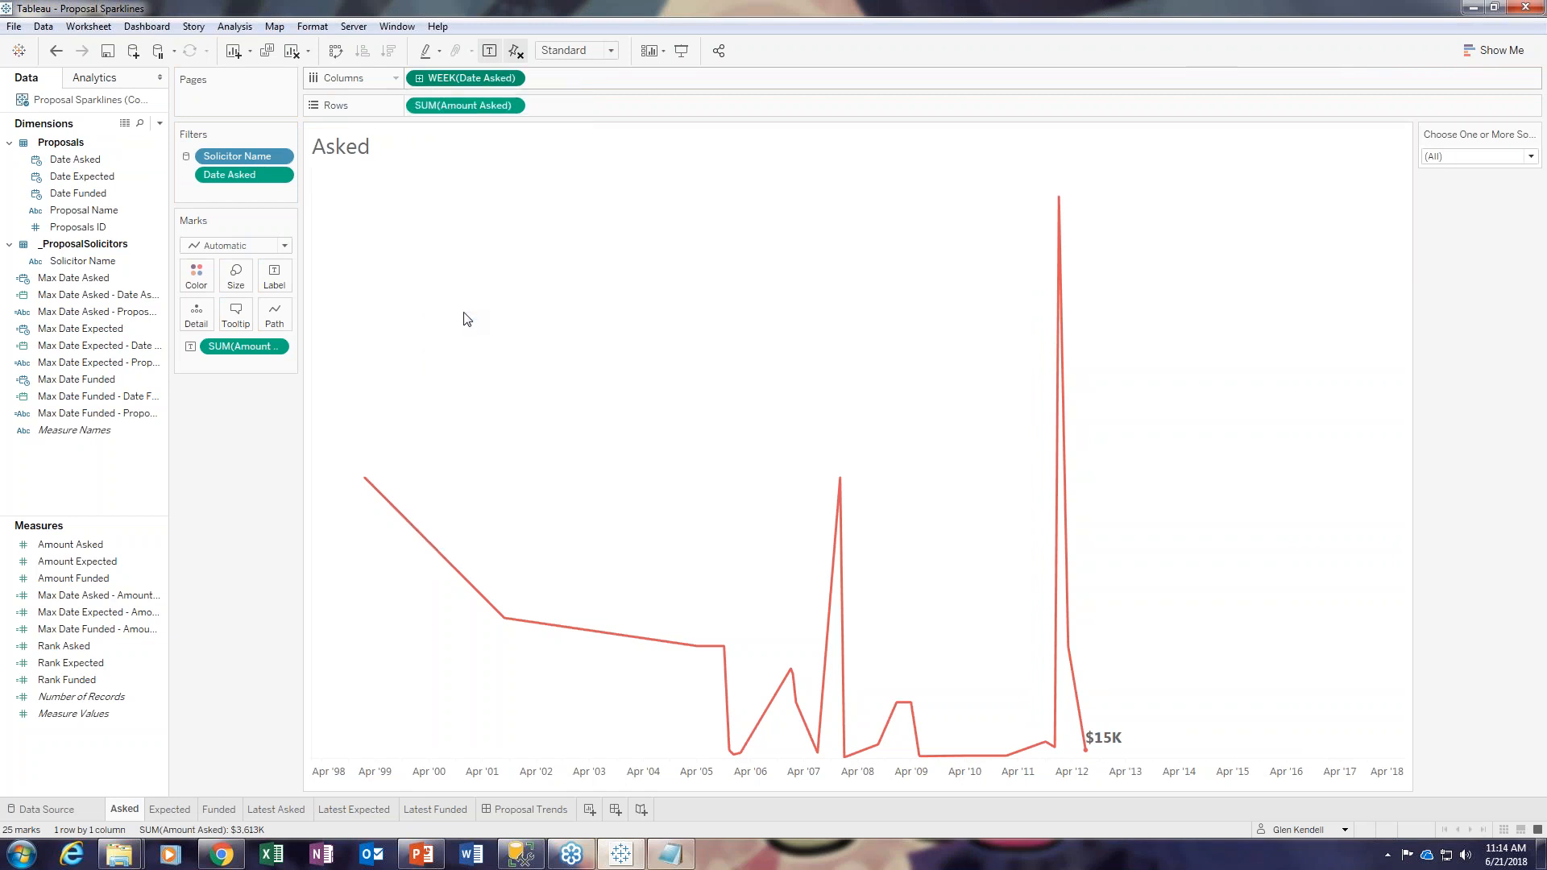
left_click(511, 77)
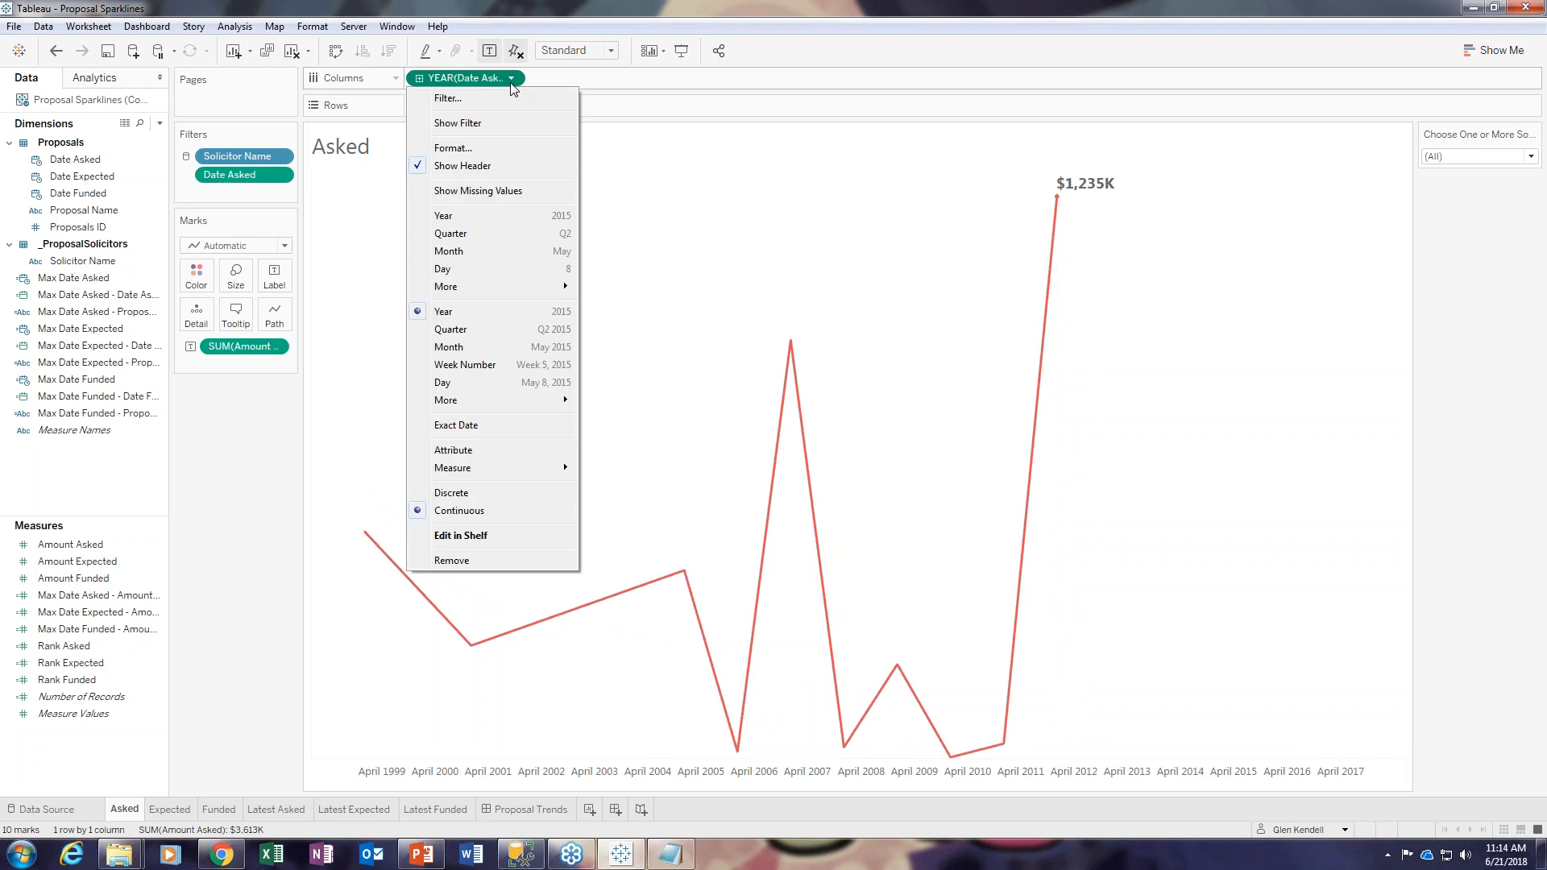
left_click(467, 367)
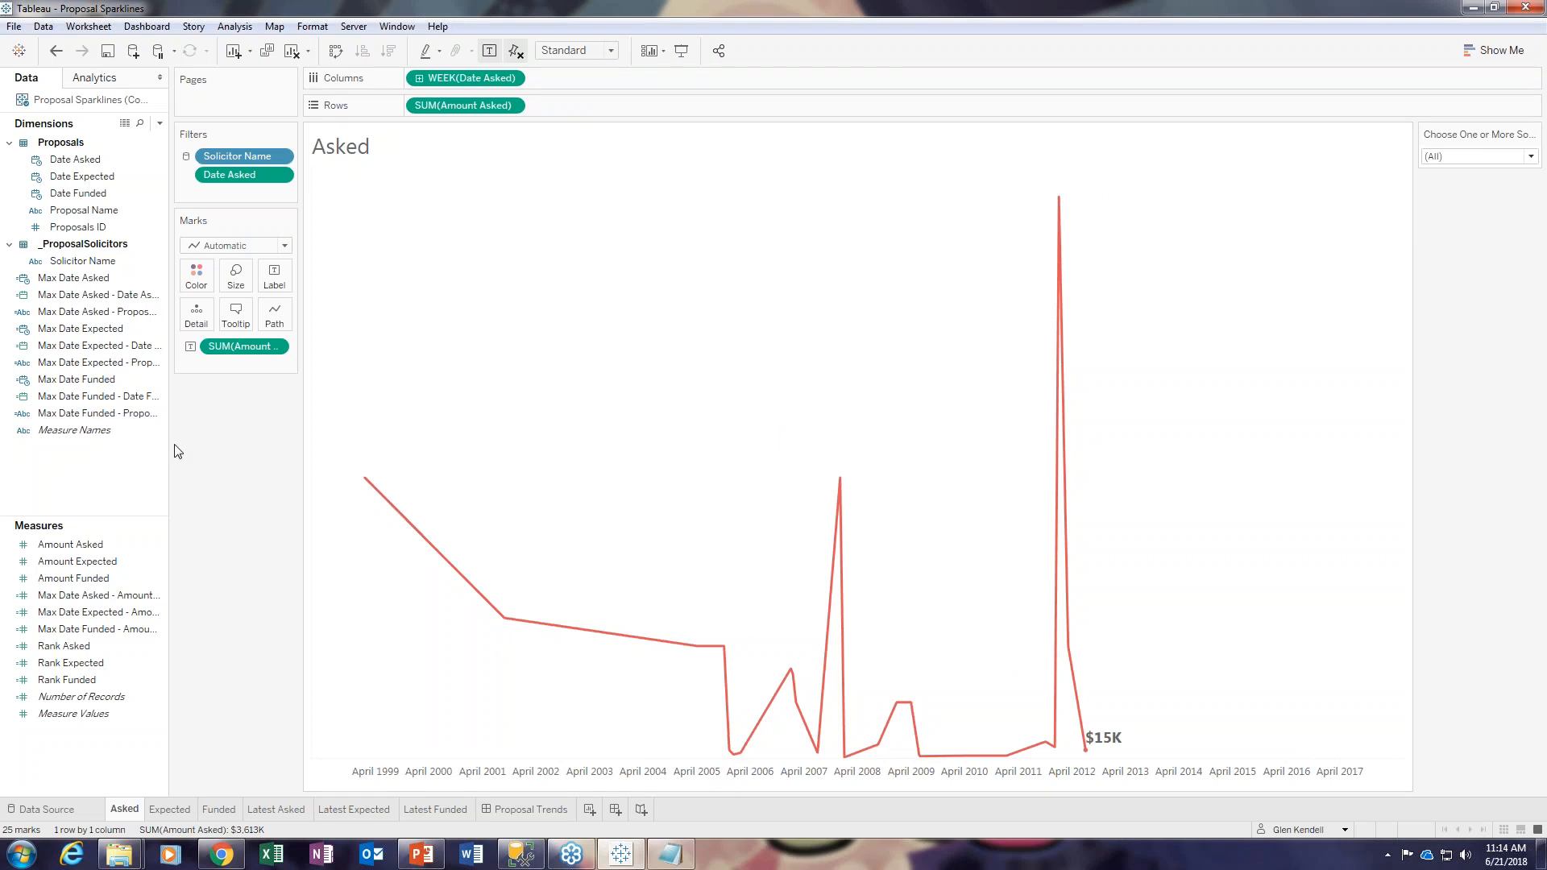
Step: Try placing the Amount Asked measure on Rows and withdraw it to the list of measures
left_click(80, 546)
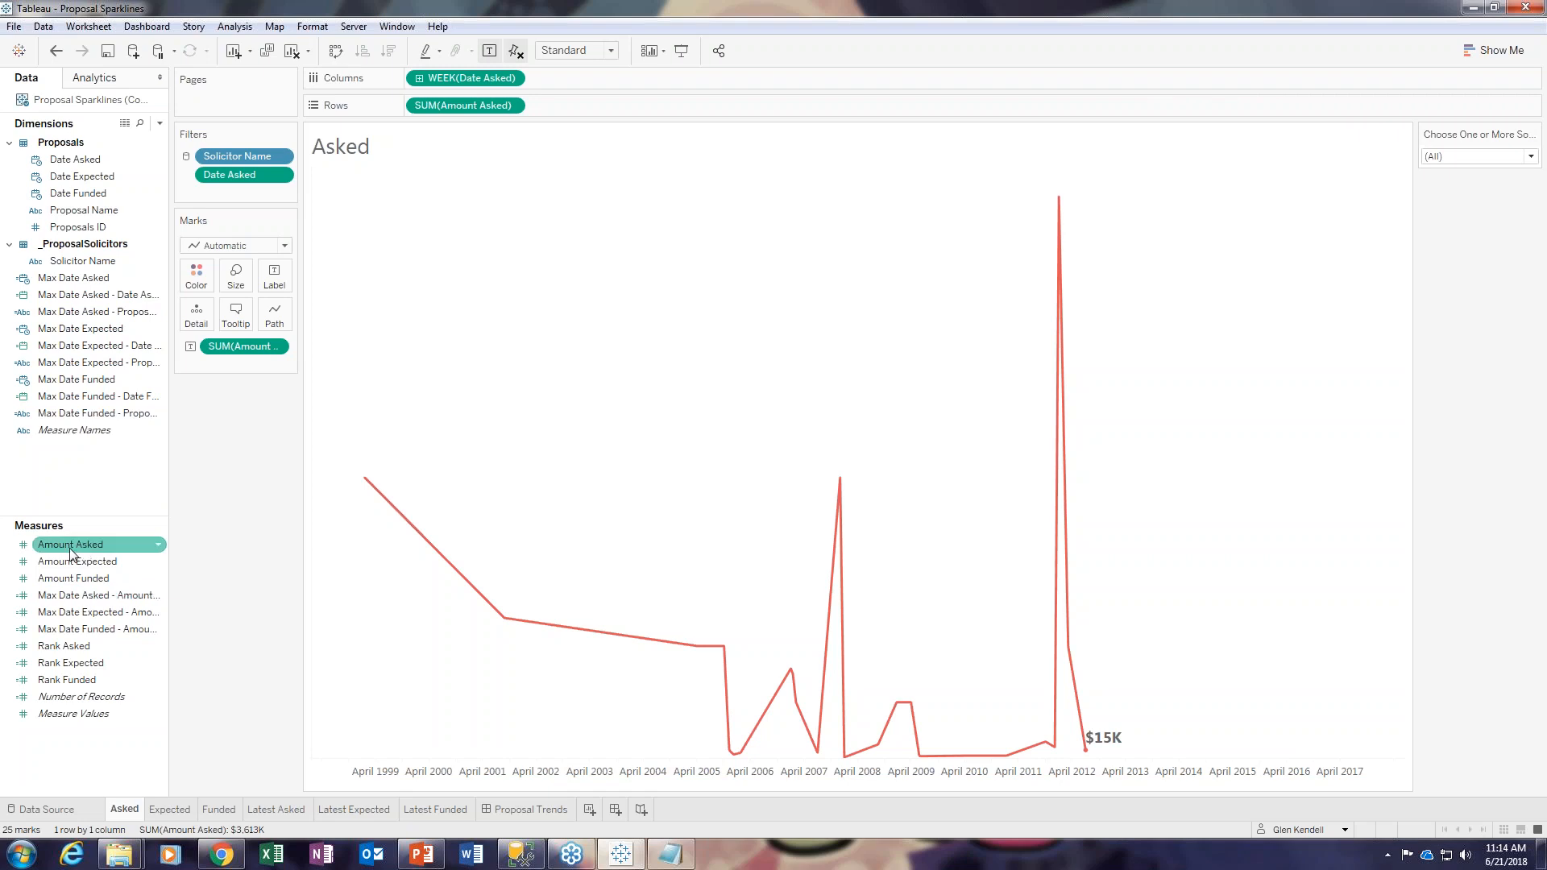
left_click_drag(71, 551, 516, 110)
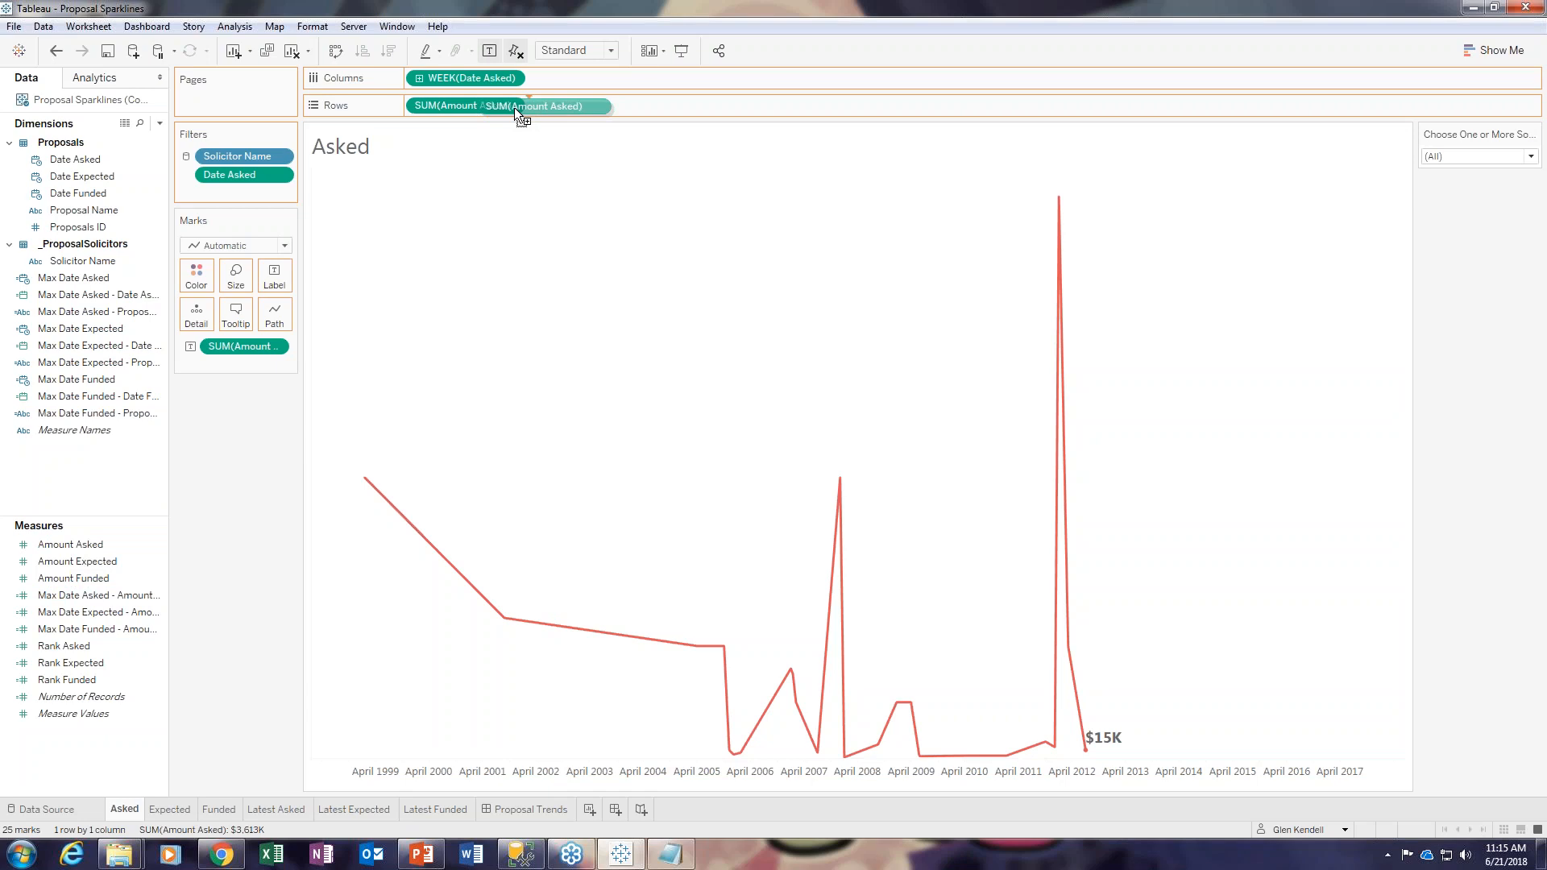
left_click_drag(514, 108, 65, 543)
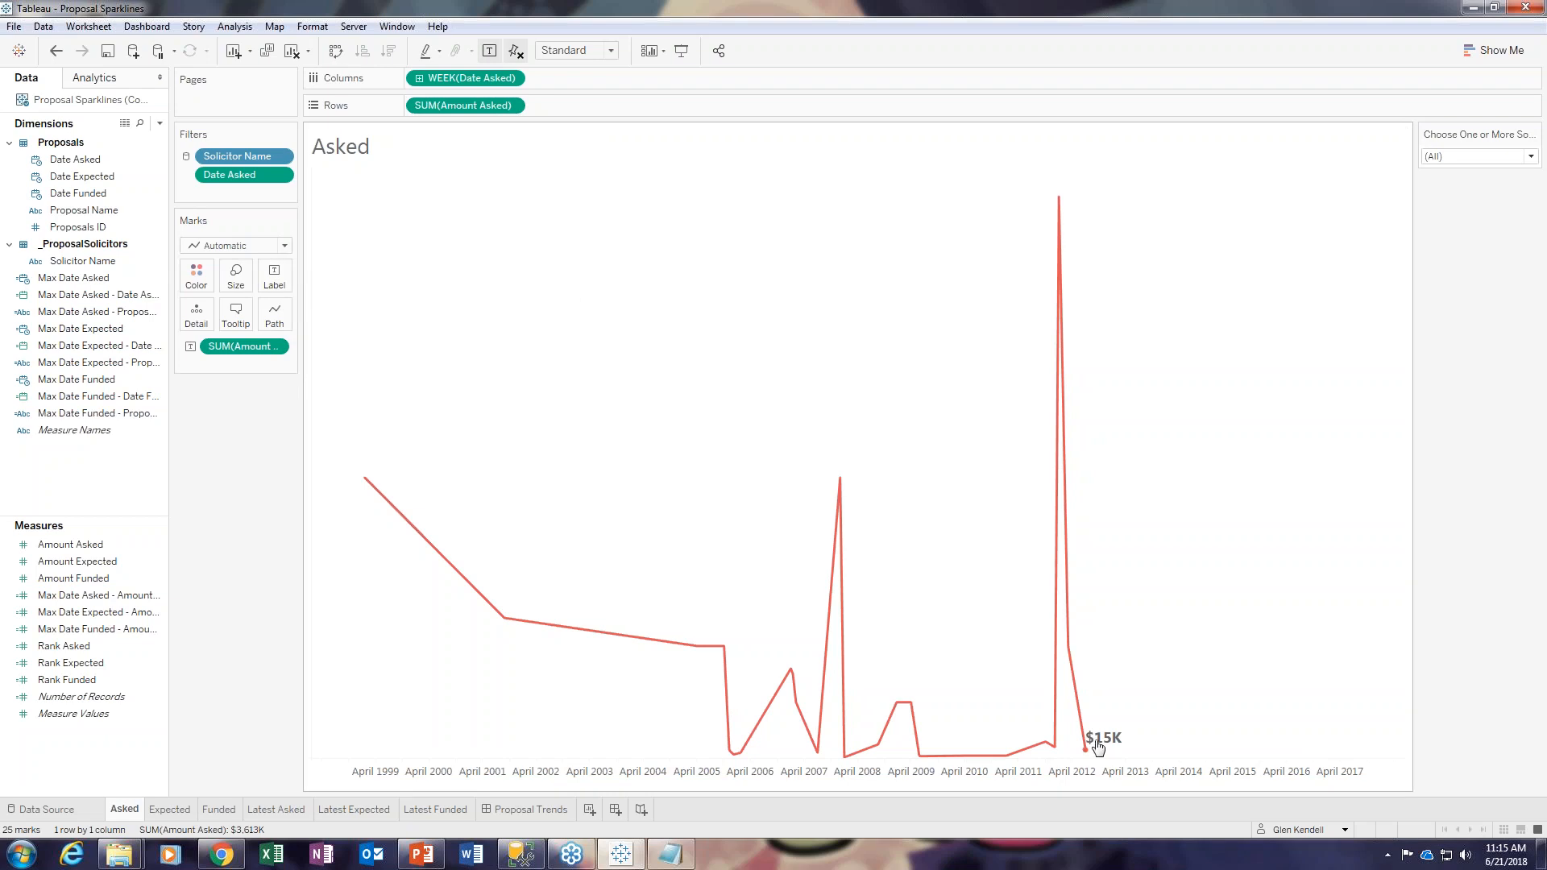
Step: Try labelling all marks, the minimum and maximum, and the line ends including the start of the line on the Asked chart
left_click(275, 279)
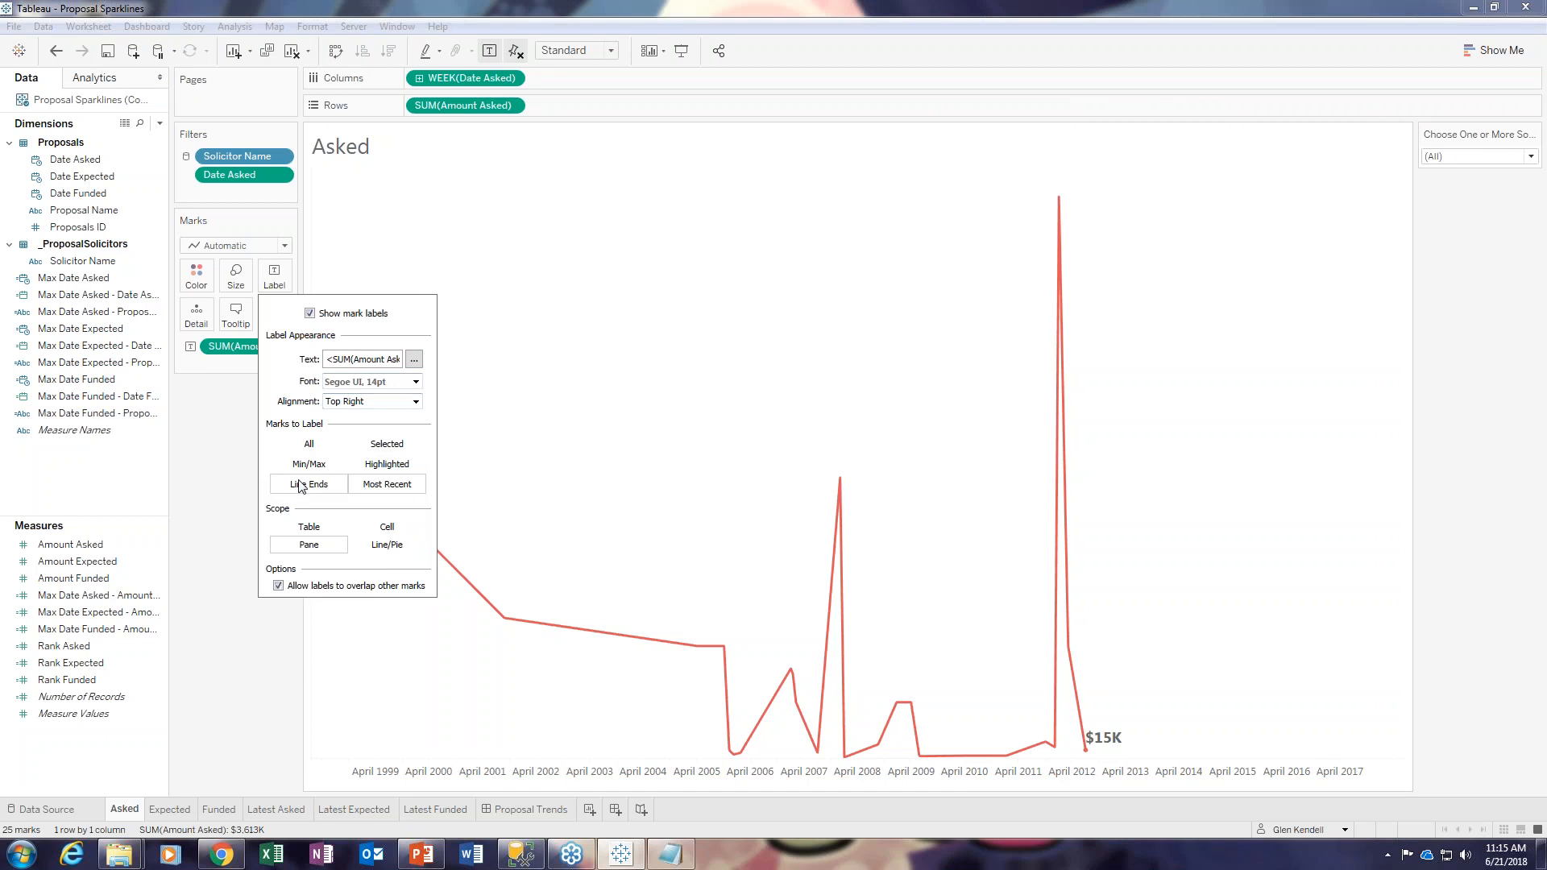
left_click(308, 444)
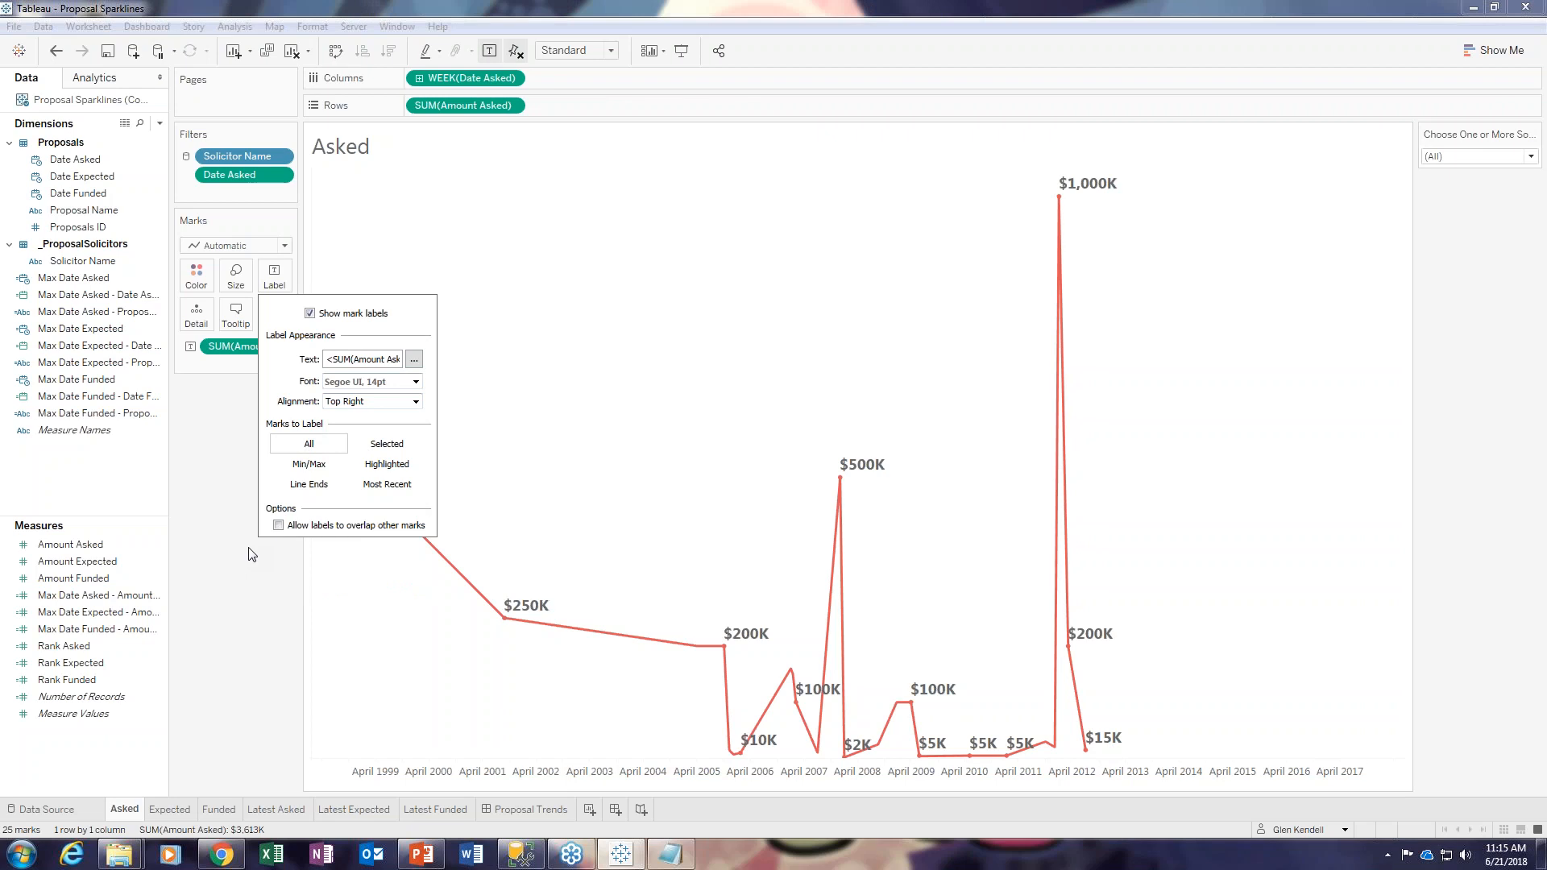
left_click(322, 467)
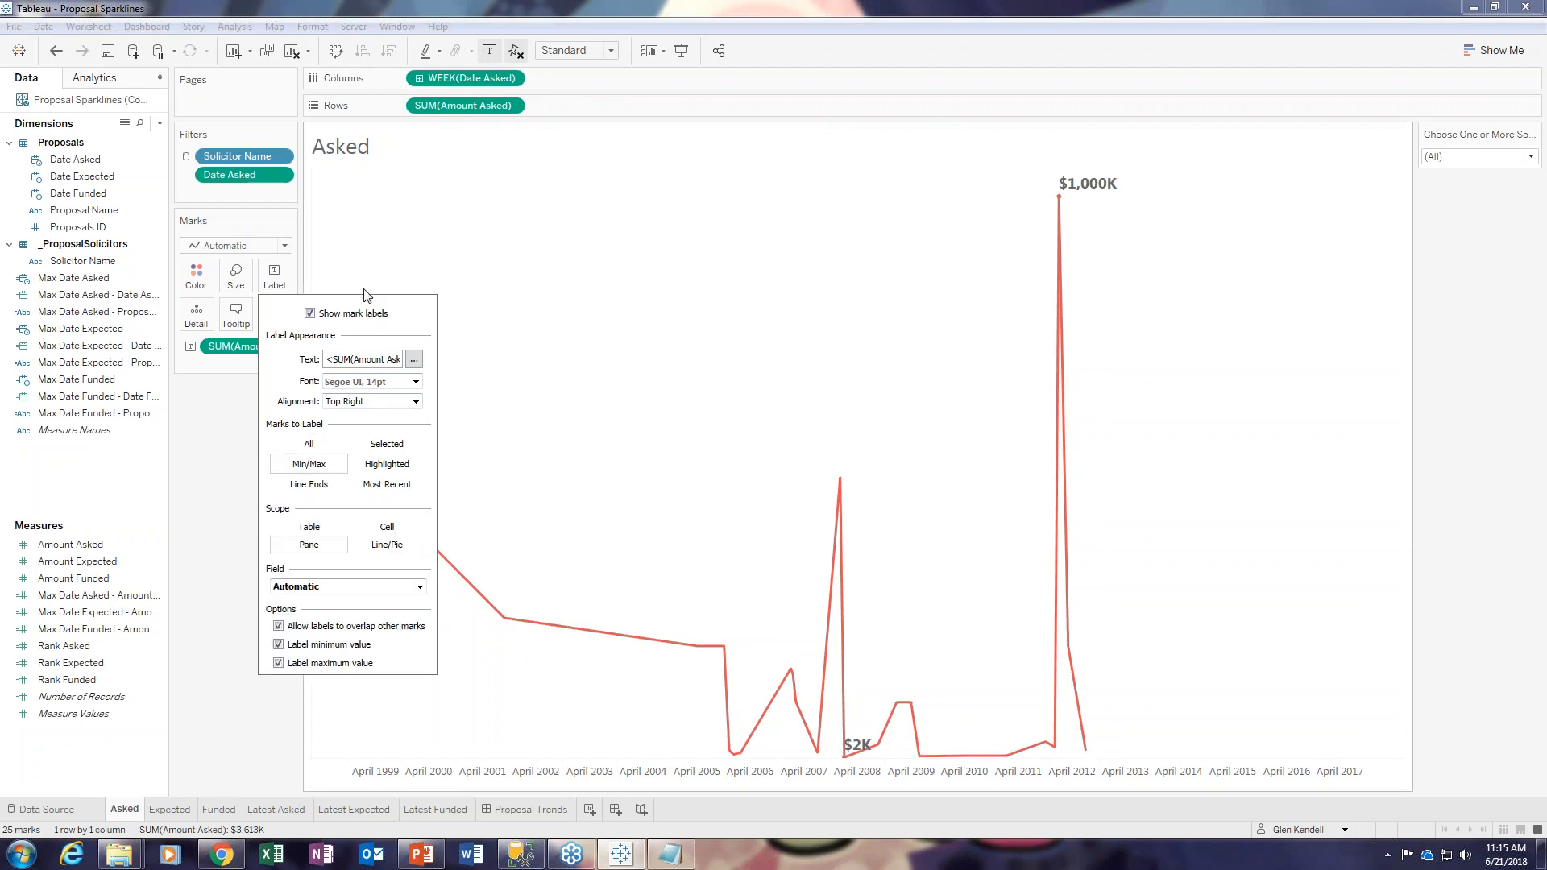
left_click(311, 492)
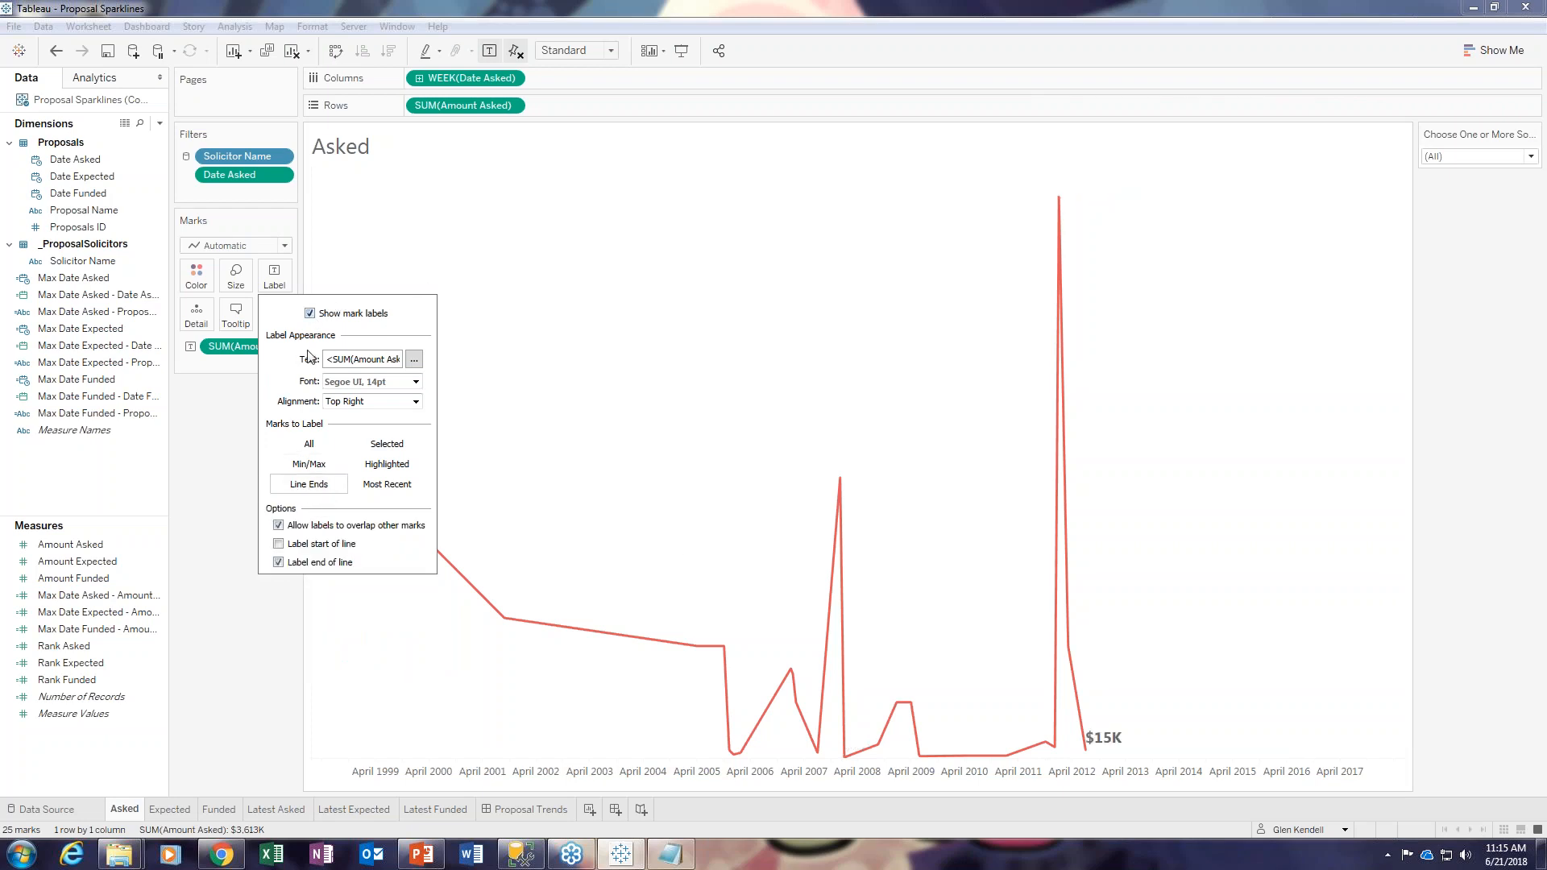
left_click(210, 444)
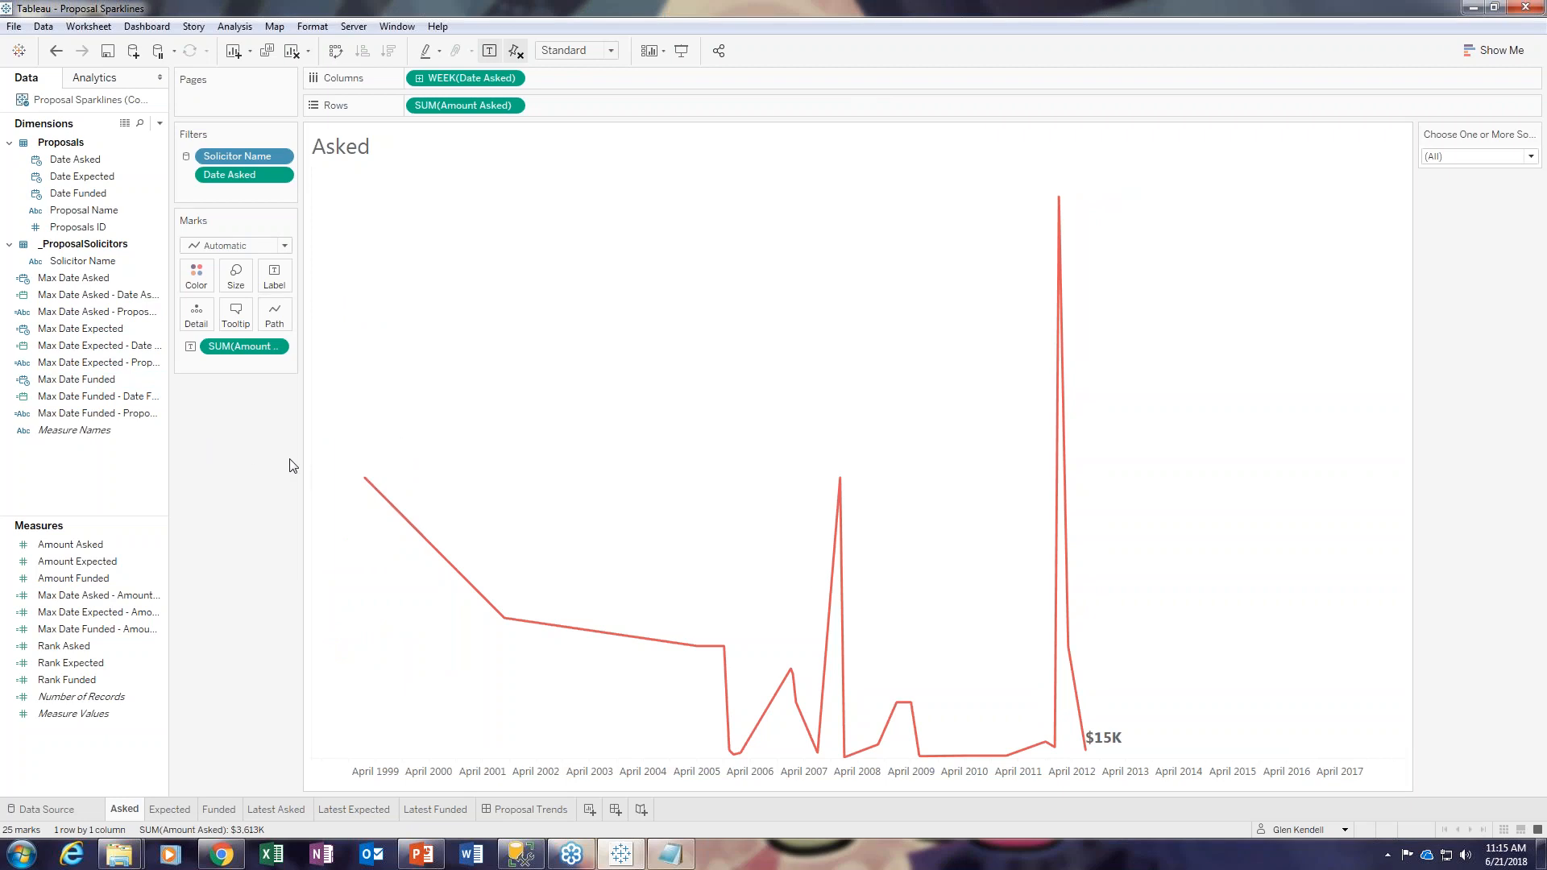
left_click(273, 277)
left_click(279, 545)
left_click(215, 436)
Step: Set the Asked chart's mark labels to show only the most recent value
left_click(274, 278)
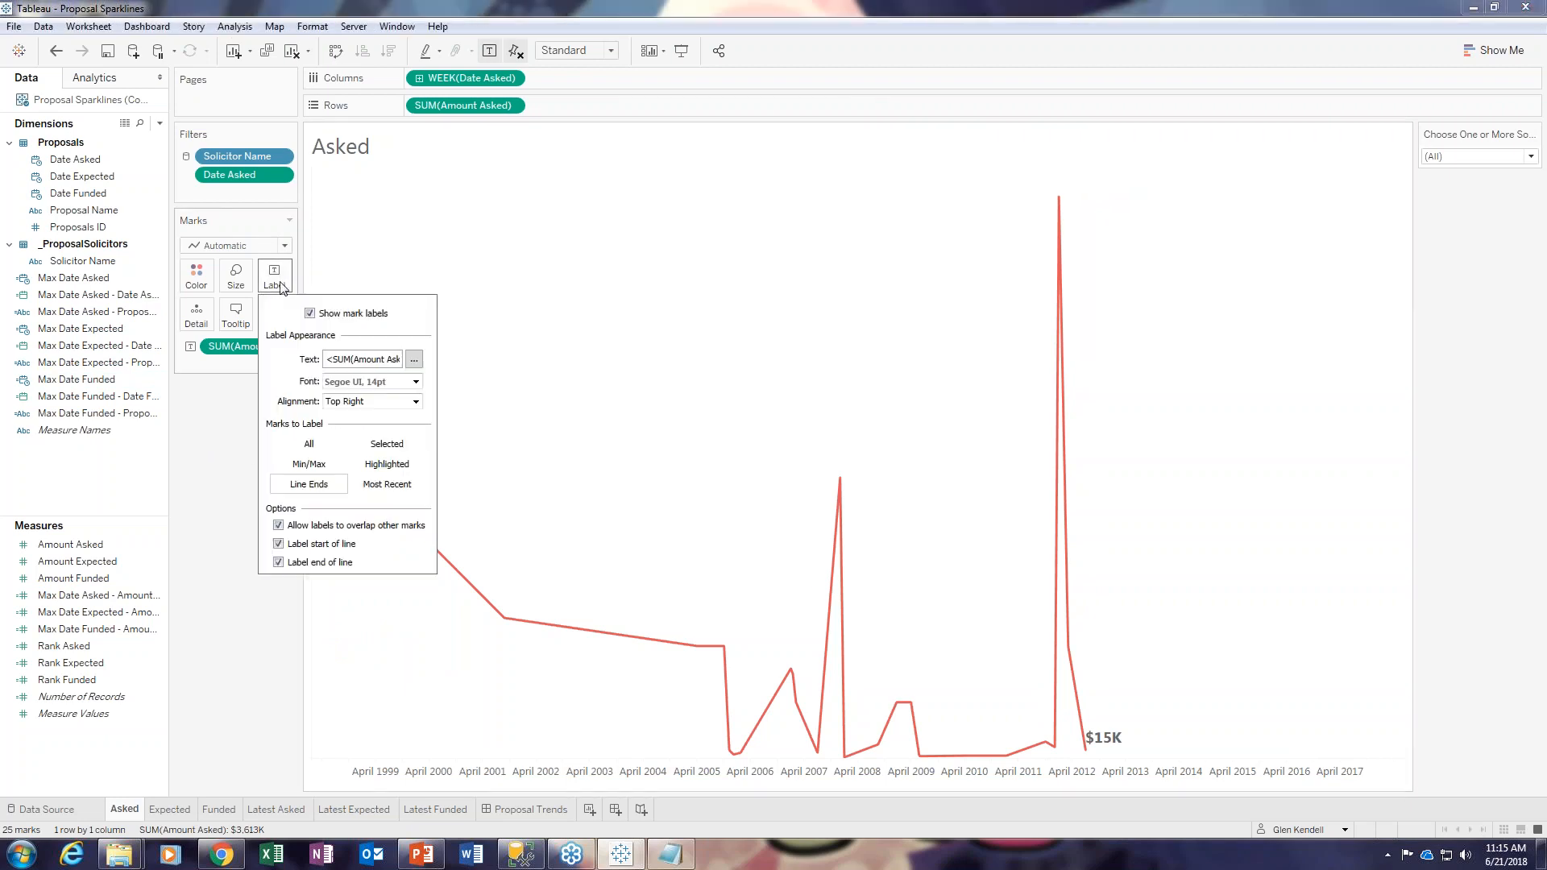
left_click(399, 487)
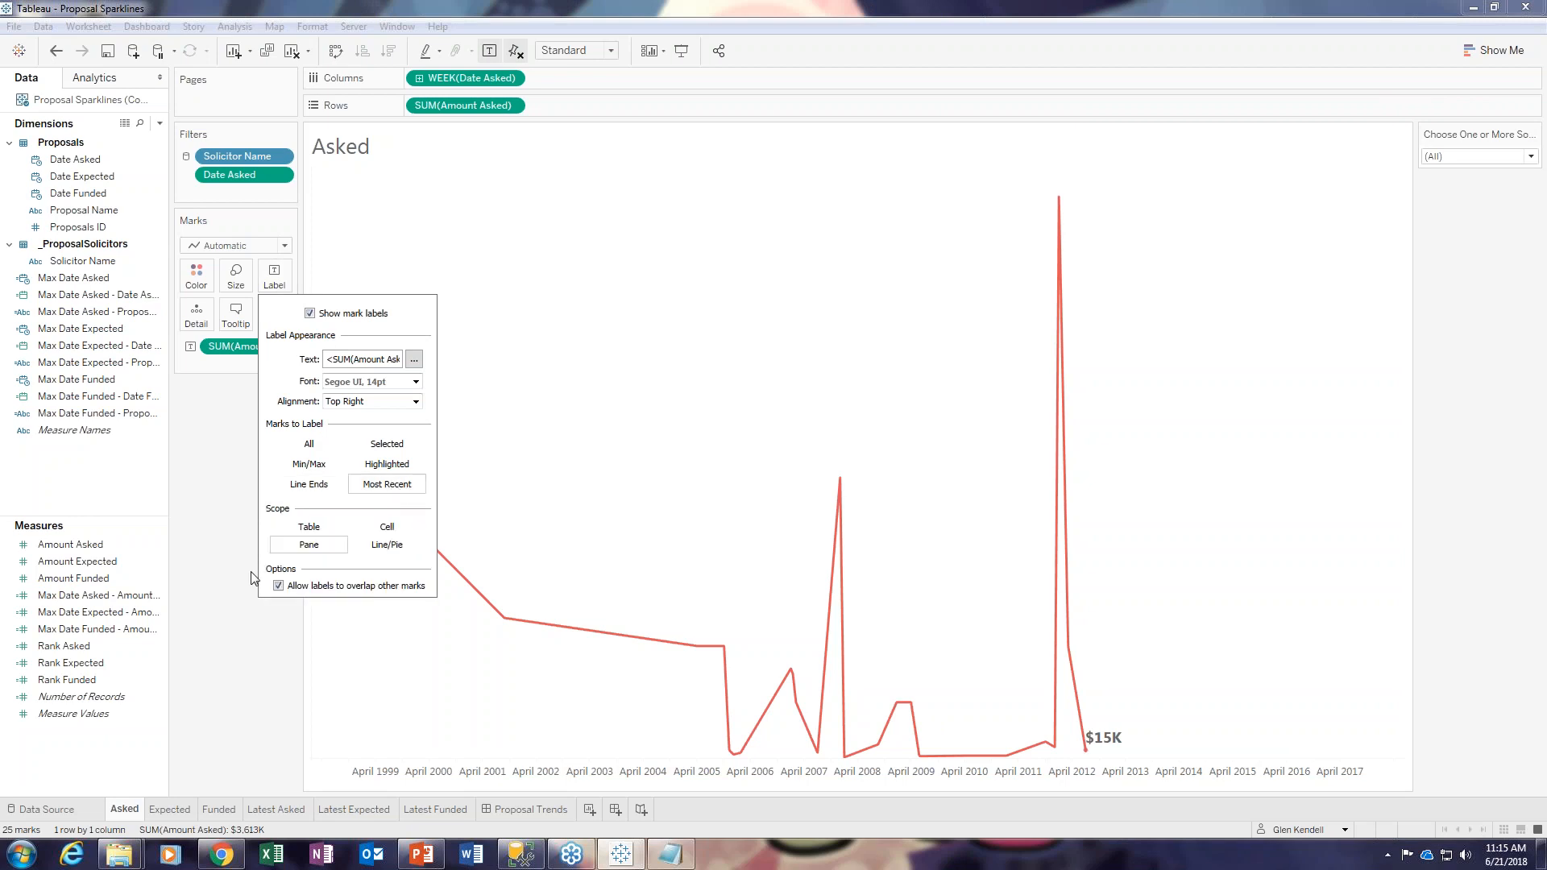
left_click(232, 471)
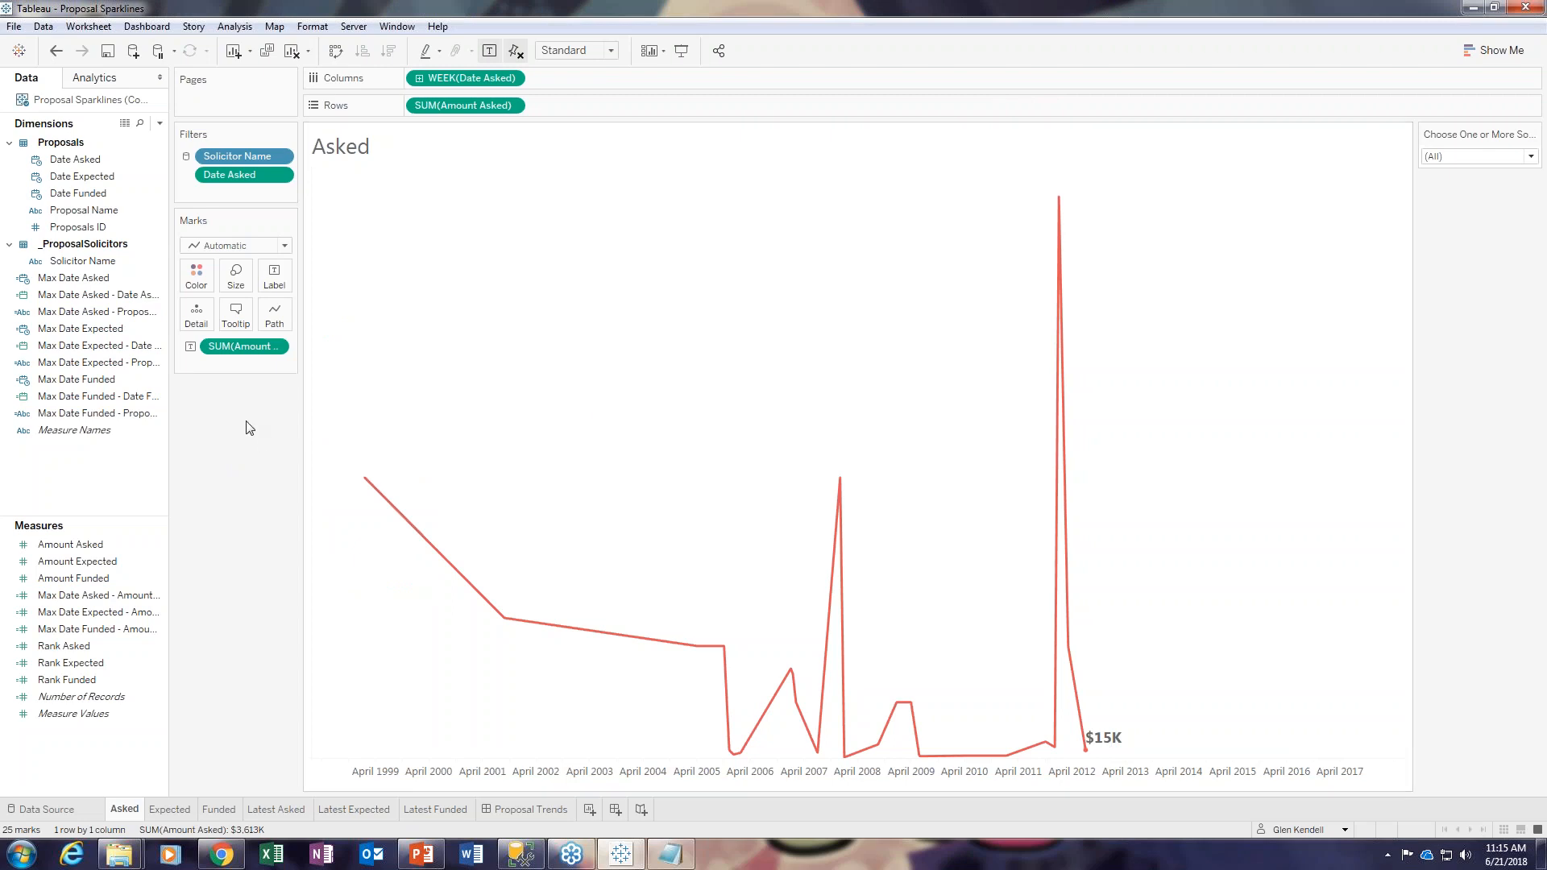
right_click(308, 416)
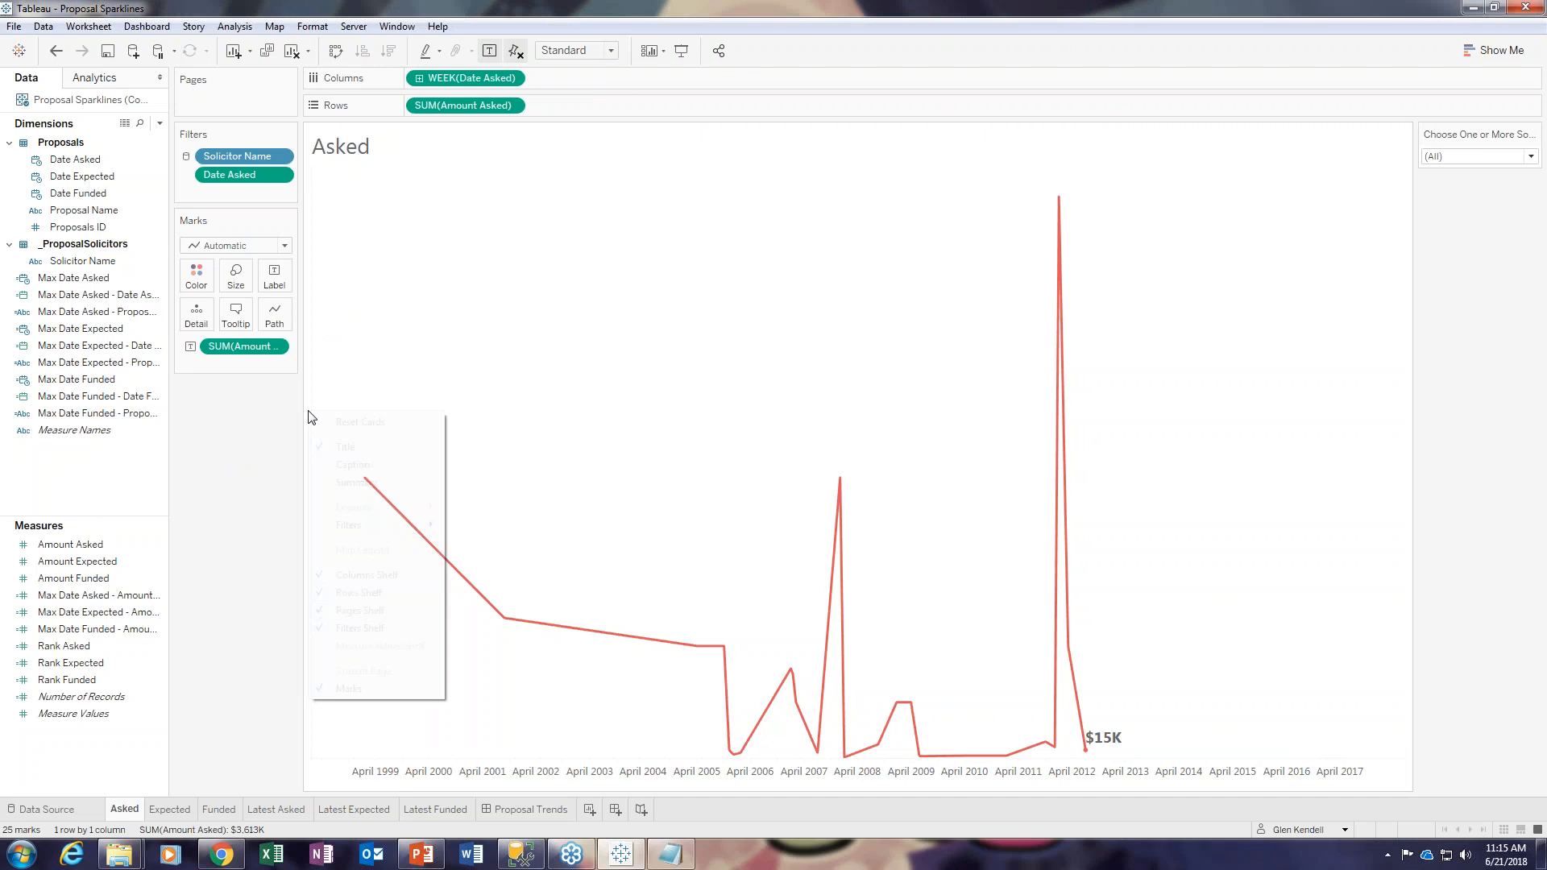
left_click(286, 415)
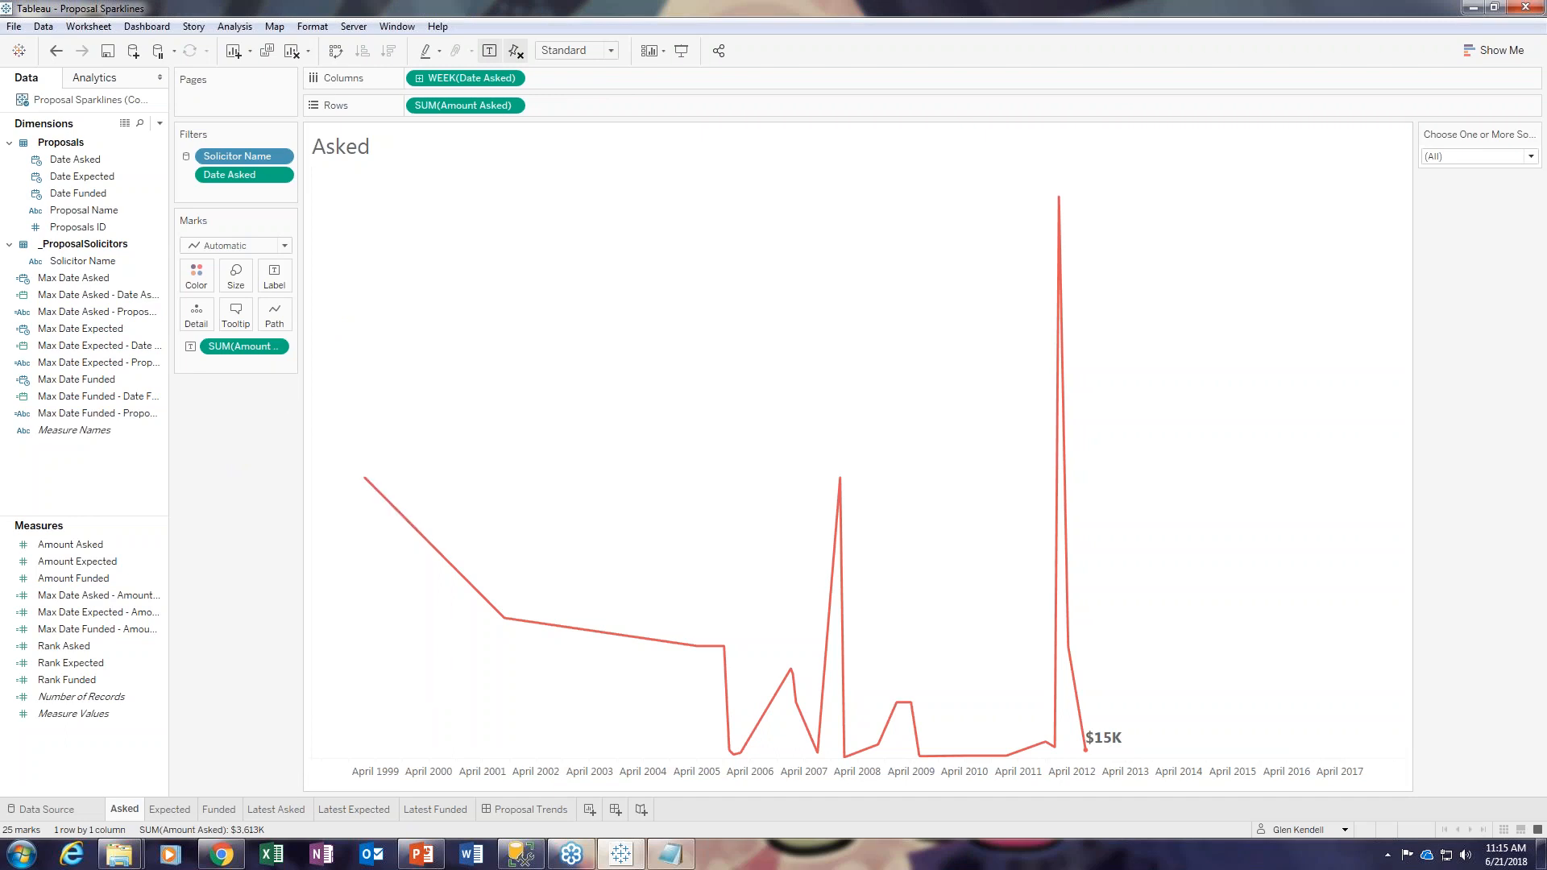
right_click(305, 415)
left_click(287, 406)
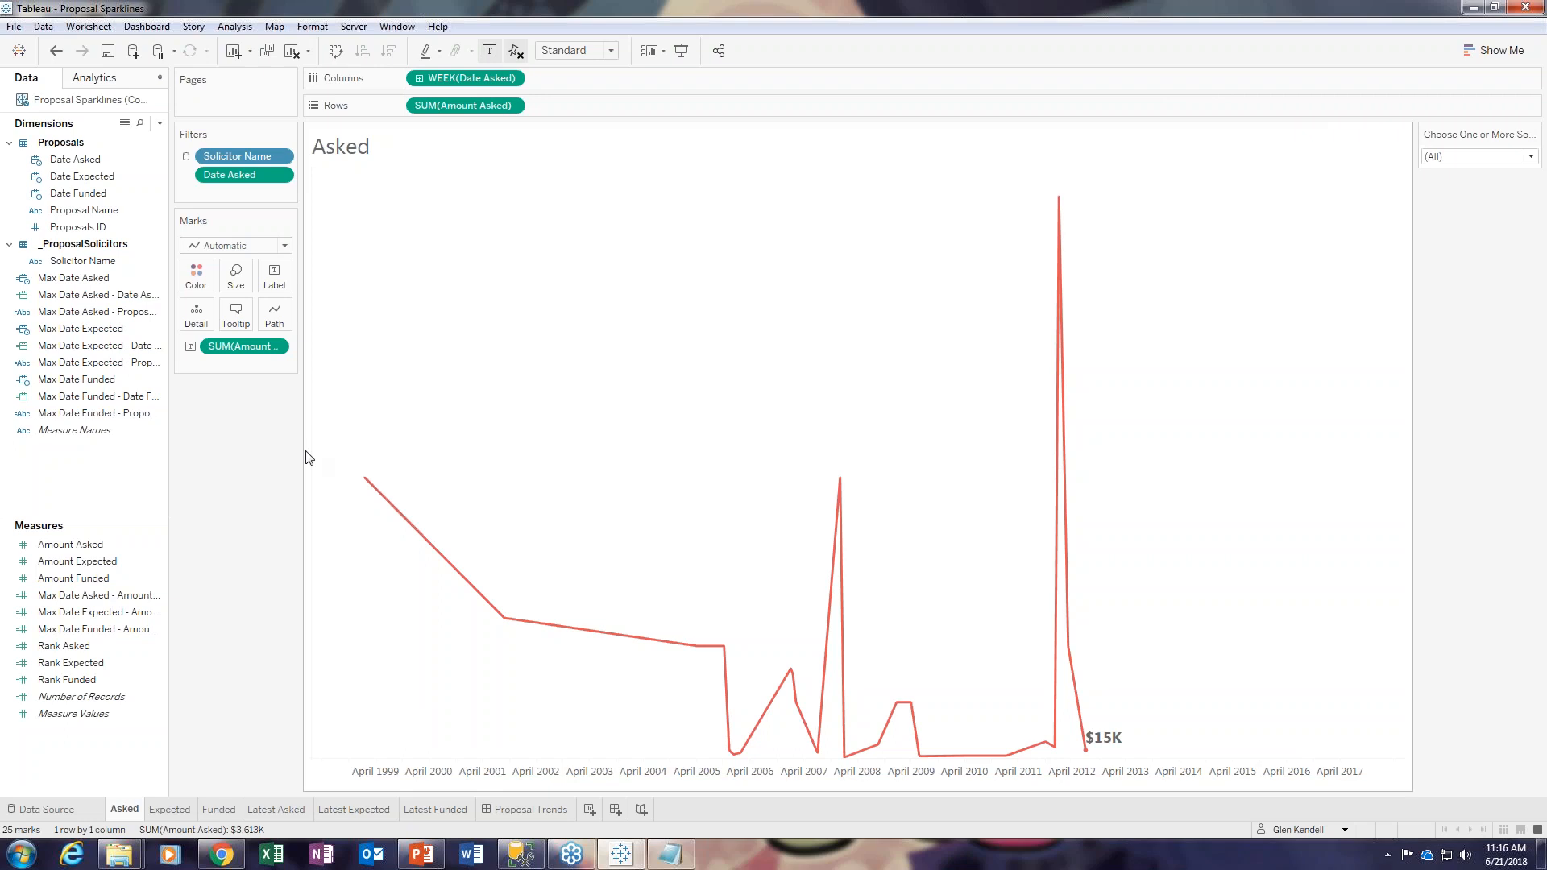
Step: Examine the range, title and tick mark settings of the Week of Date Asked axis
right_click(501, 775)
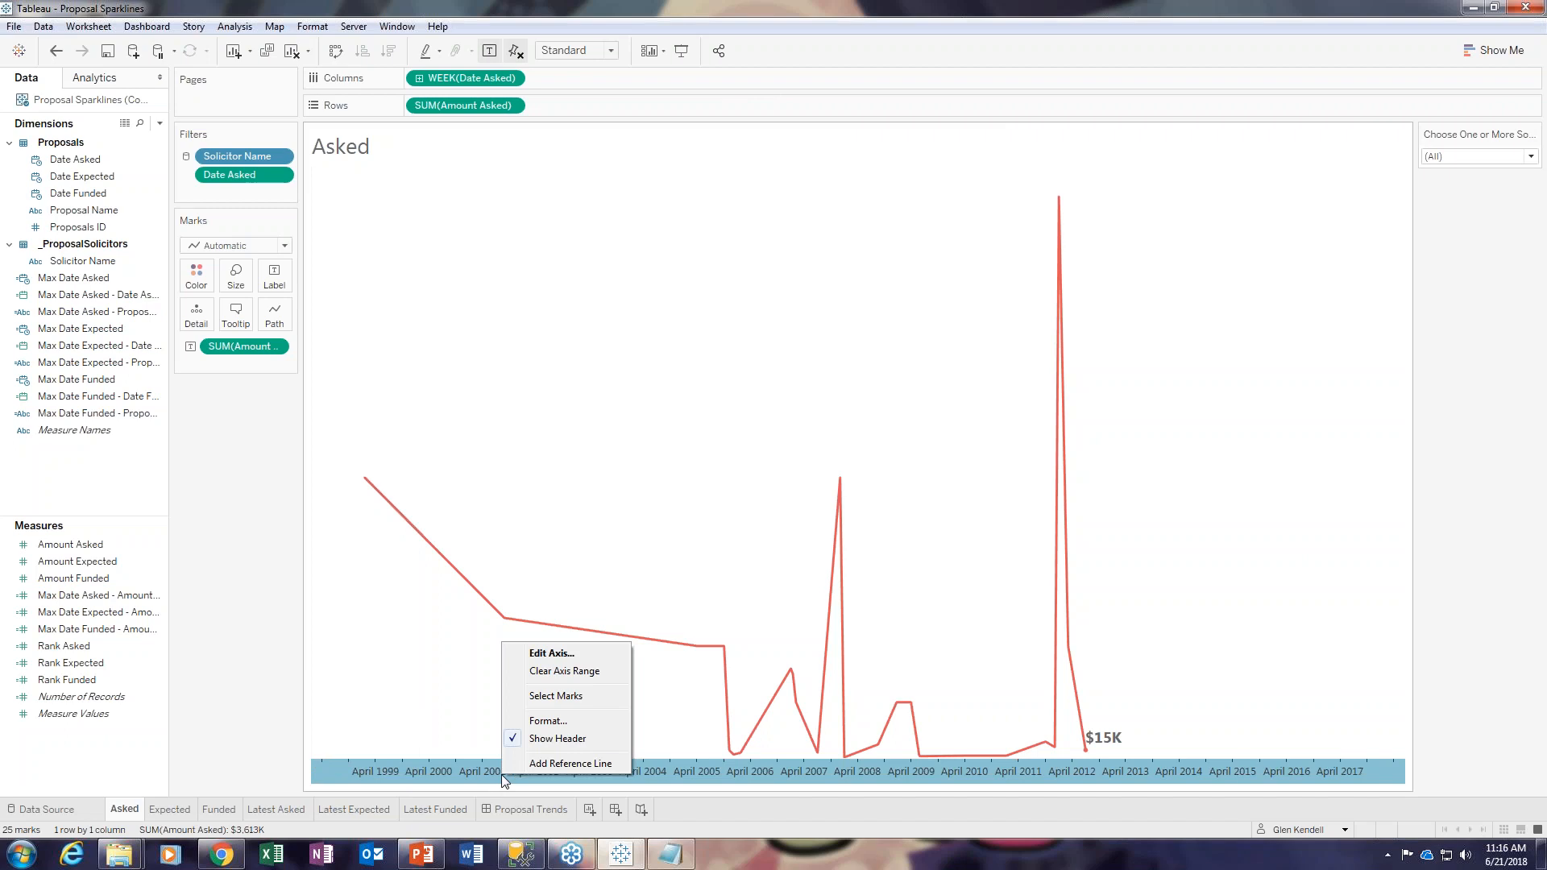
left_click(554, 654)
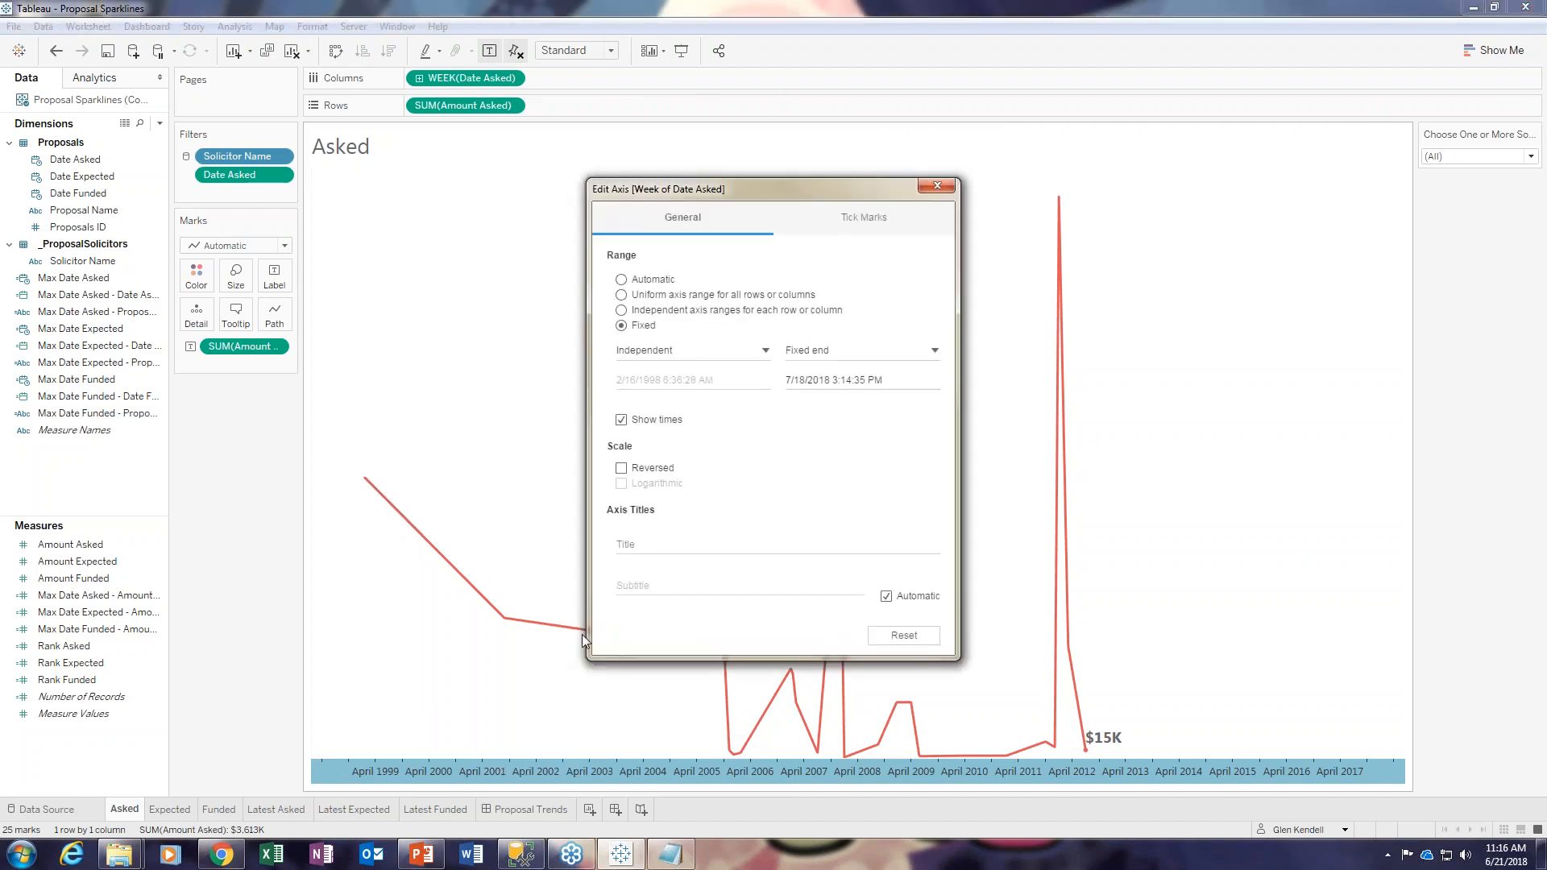
left_click(628, 540)
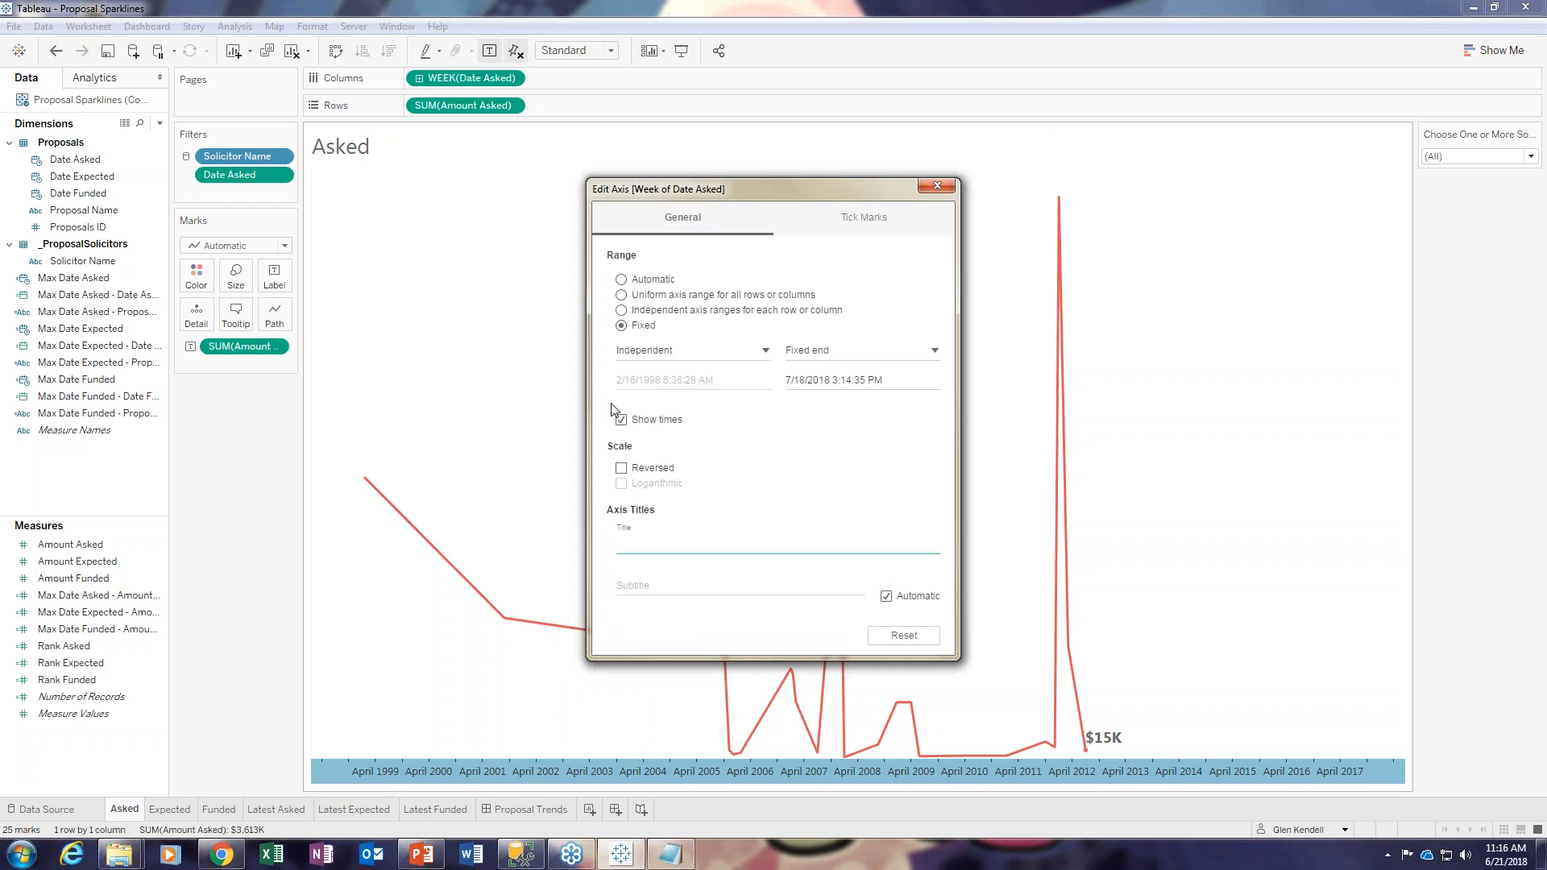
left_click(859, 223)
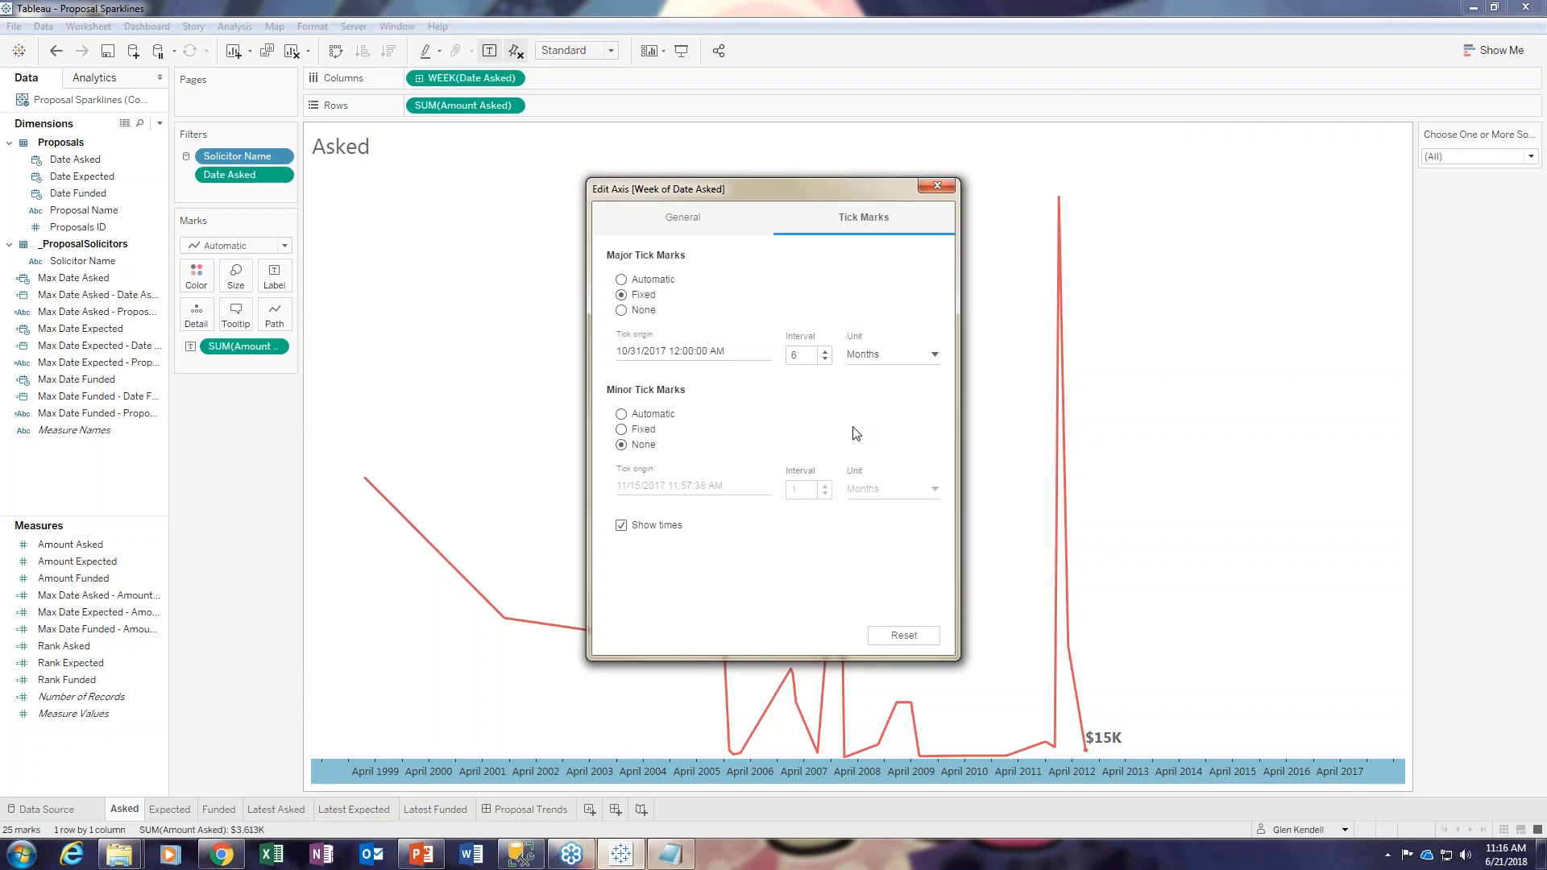
left_click(936, 185)
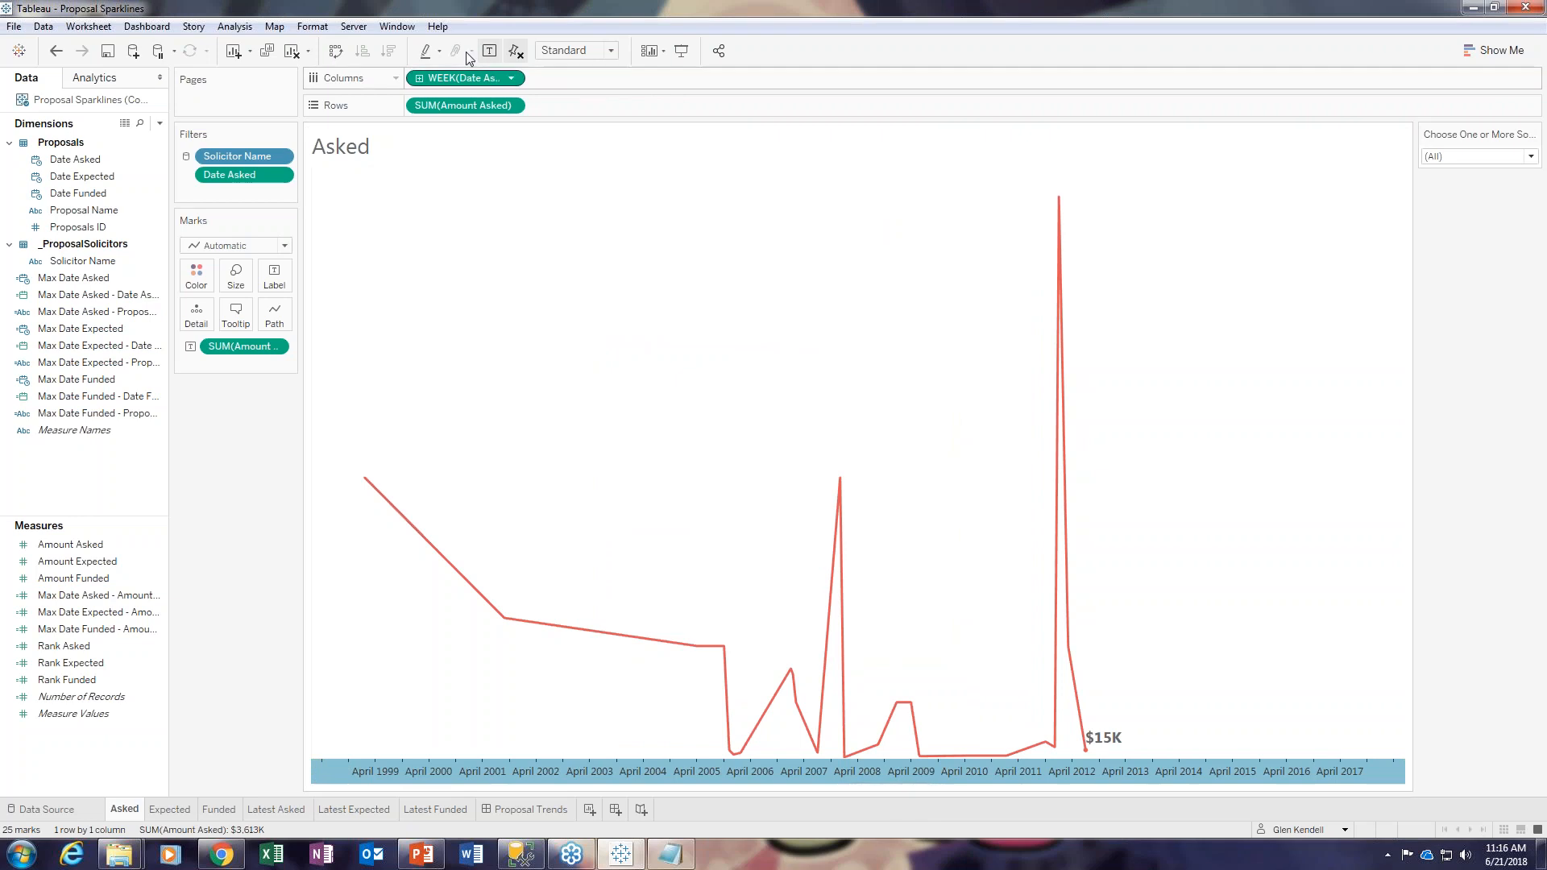
left_click_drag(83, 161, 232, 195)
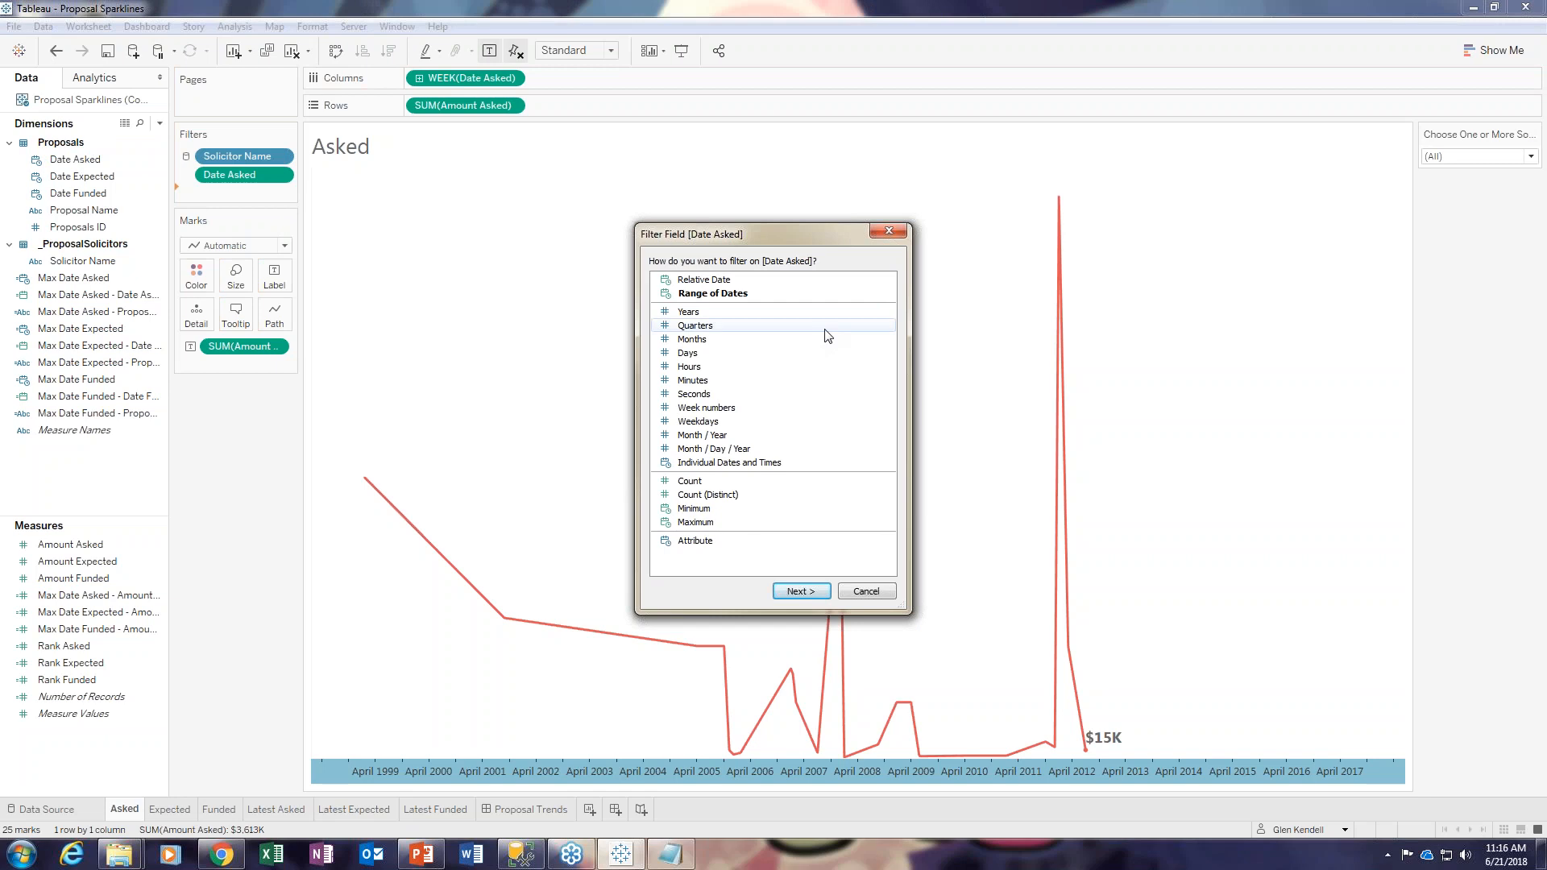
left_click(796, 591)
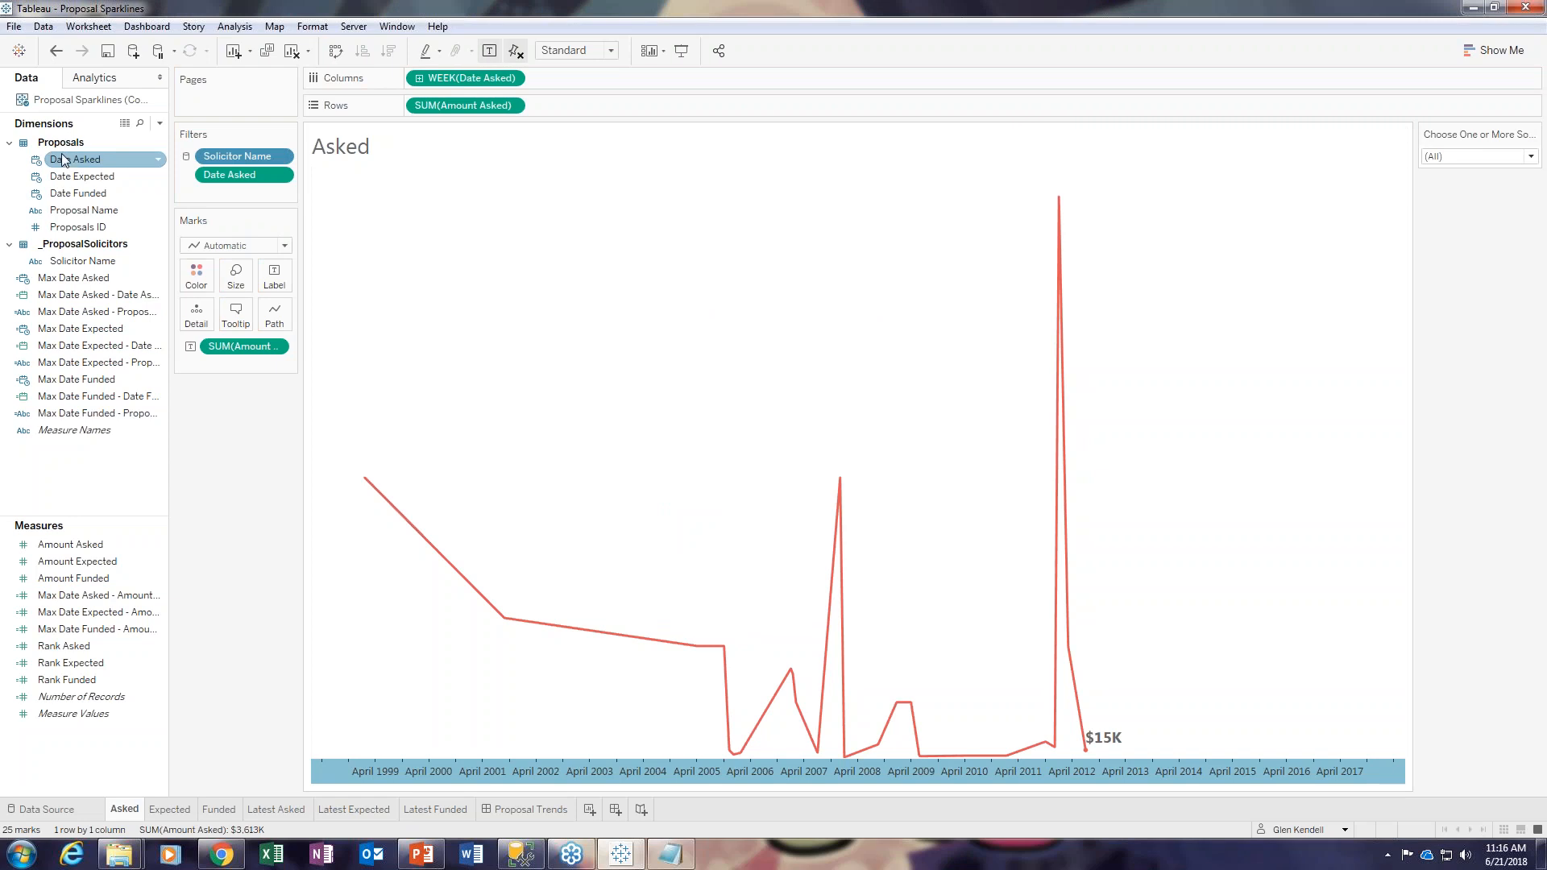
left_click_drag(66, 159, 224, 199)
left_click(705, 282)
left_click(811, 591)
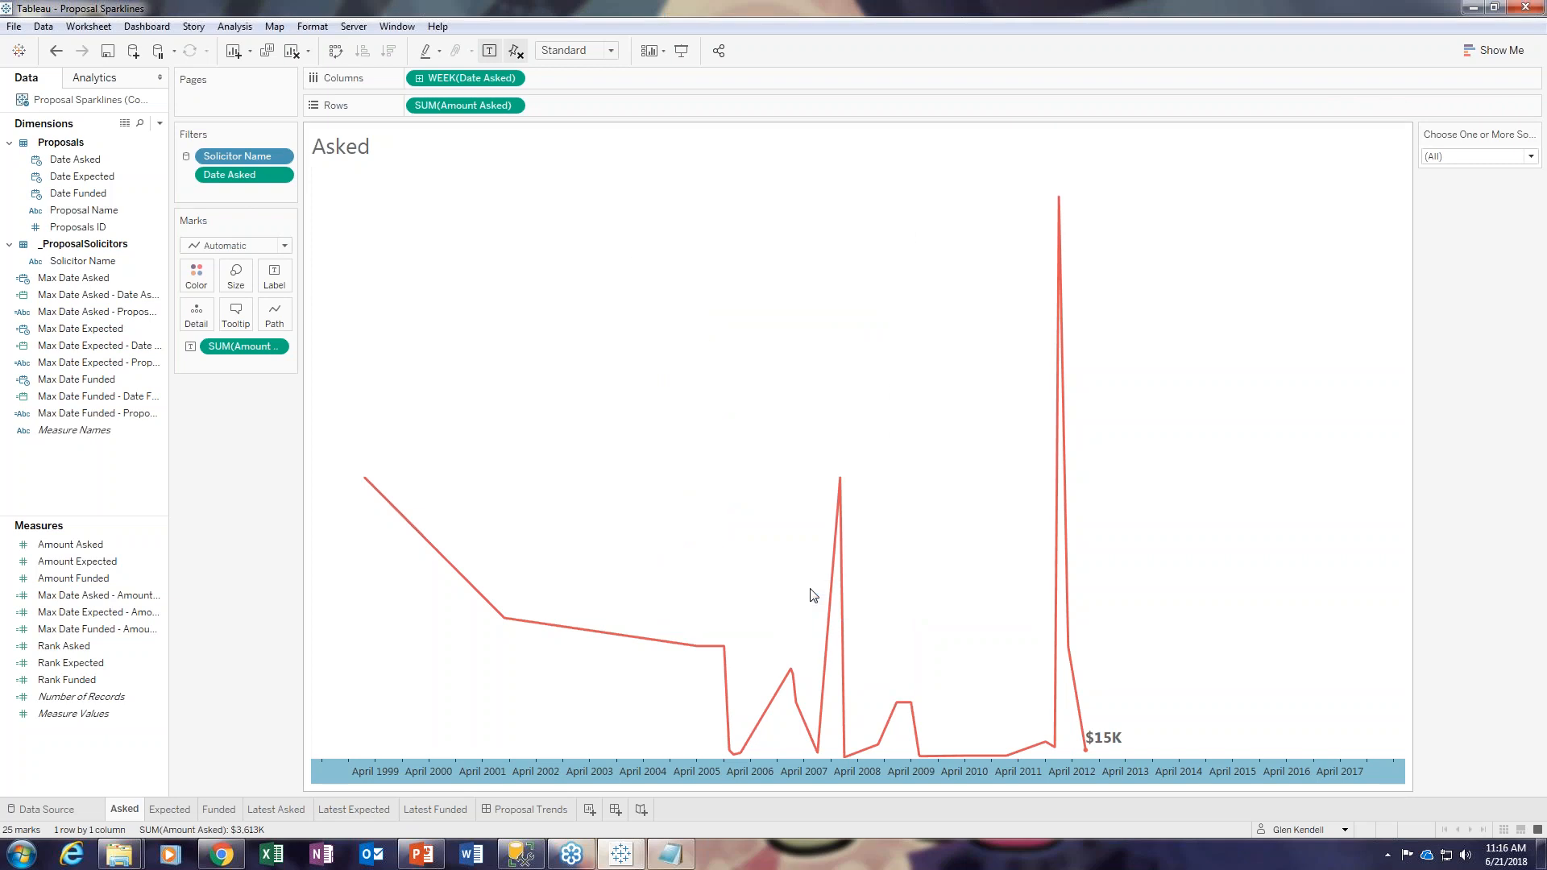
Step: Change the existing Date Asked filter to relative dates covering the last 4 quarters and apply it
left_click(282, 176)
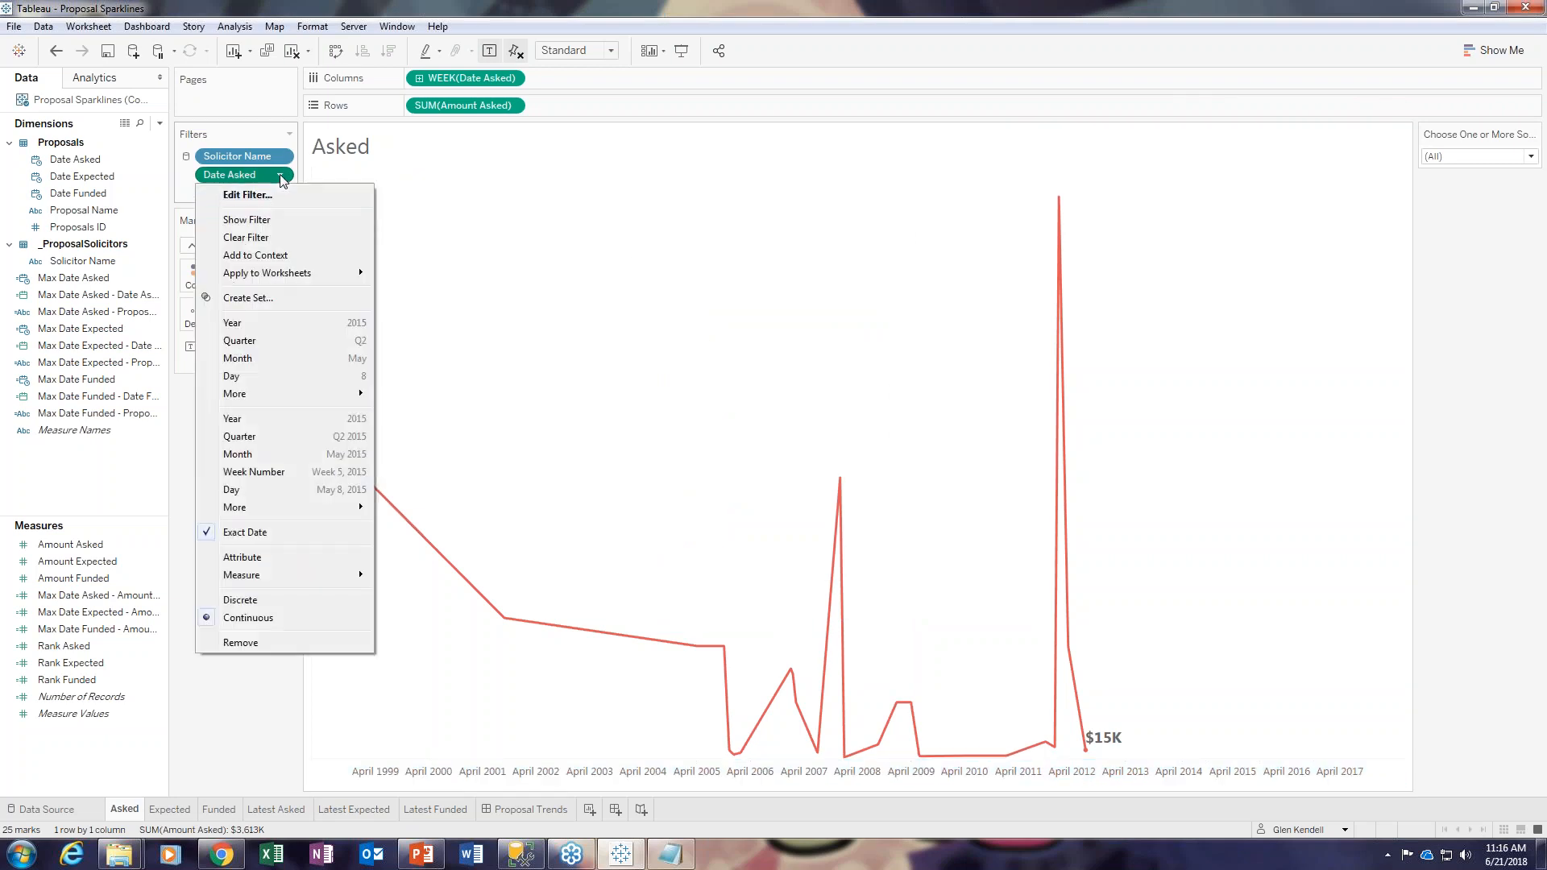
left_click(258, 198)
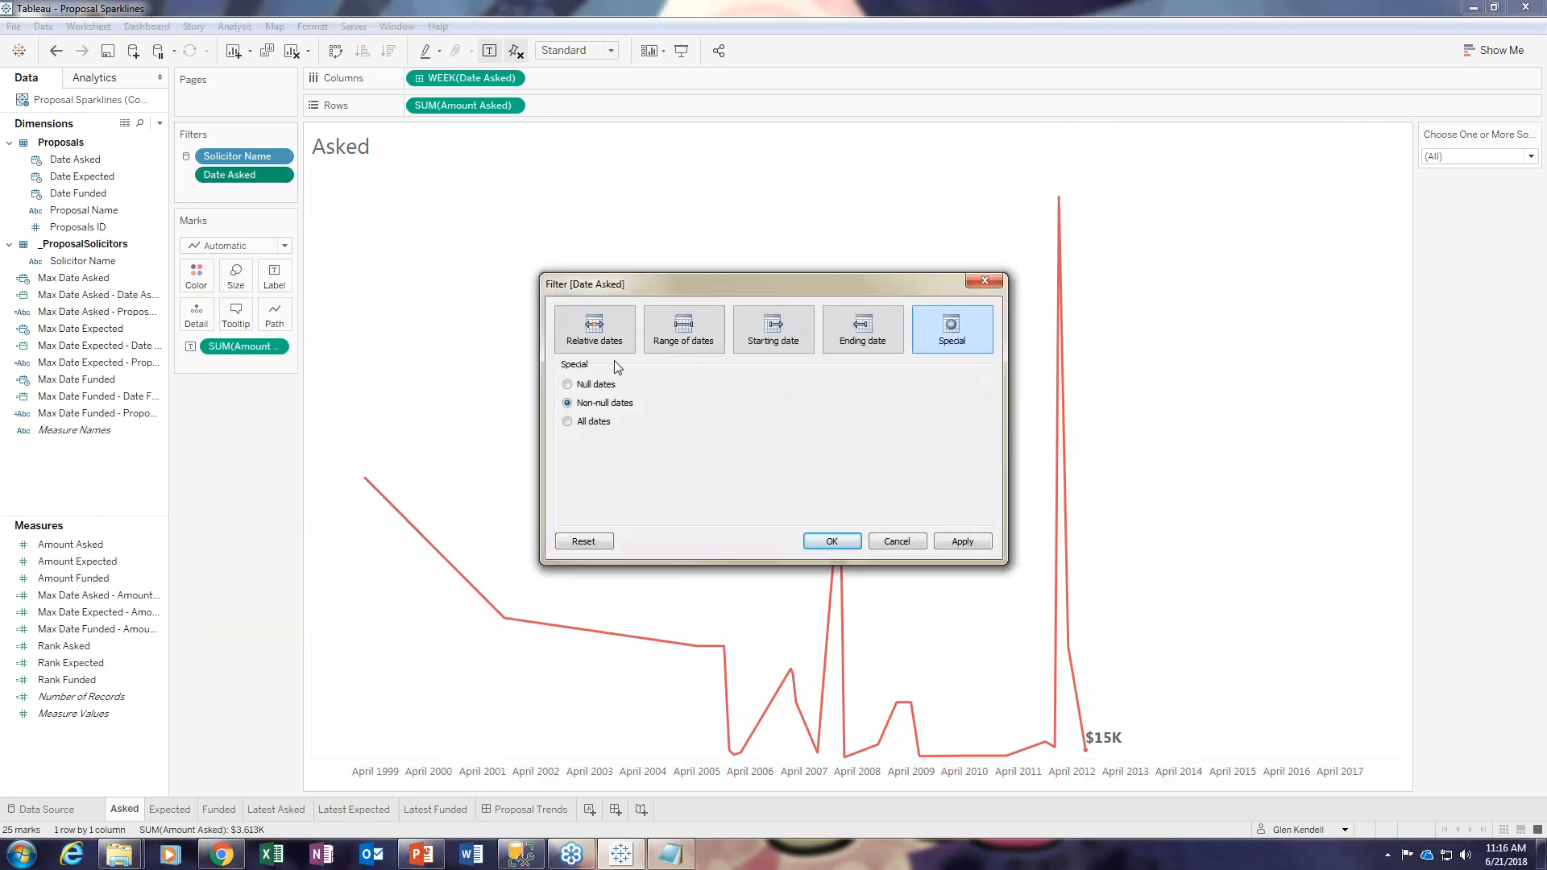
left_click(604, 327)
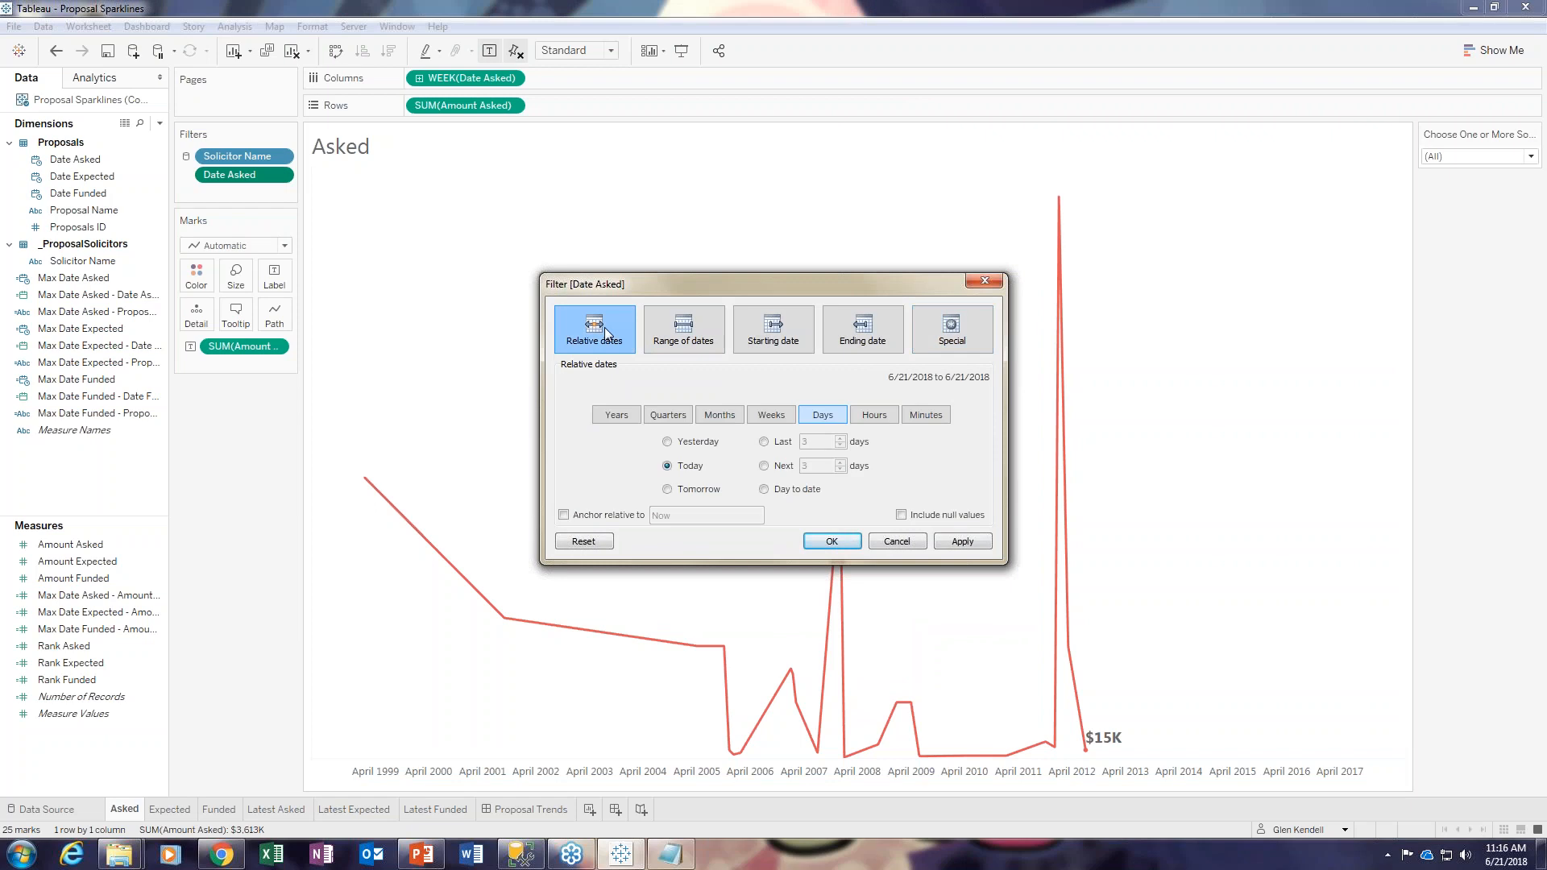
left_click(675, 416)
left_click(778, 442)
left_click(840, 439)
left_click(961, 541)
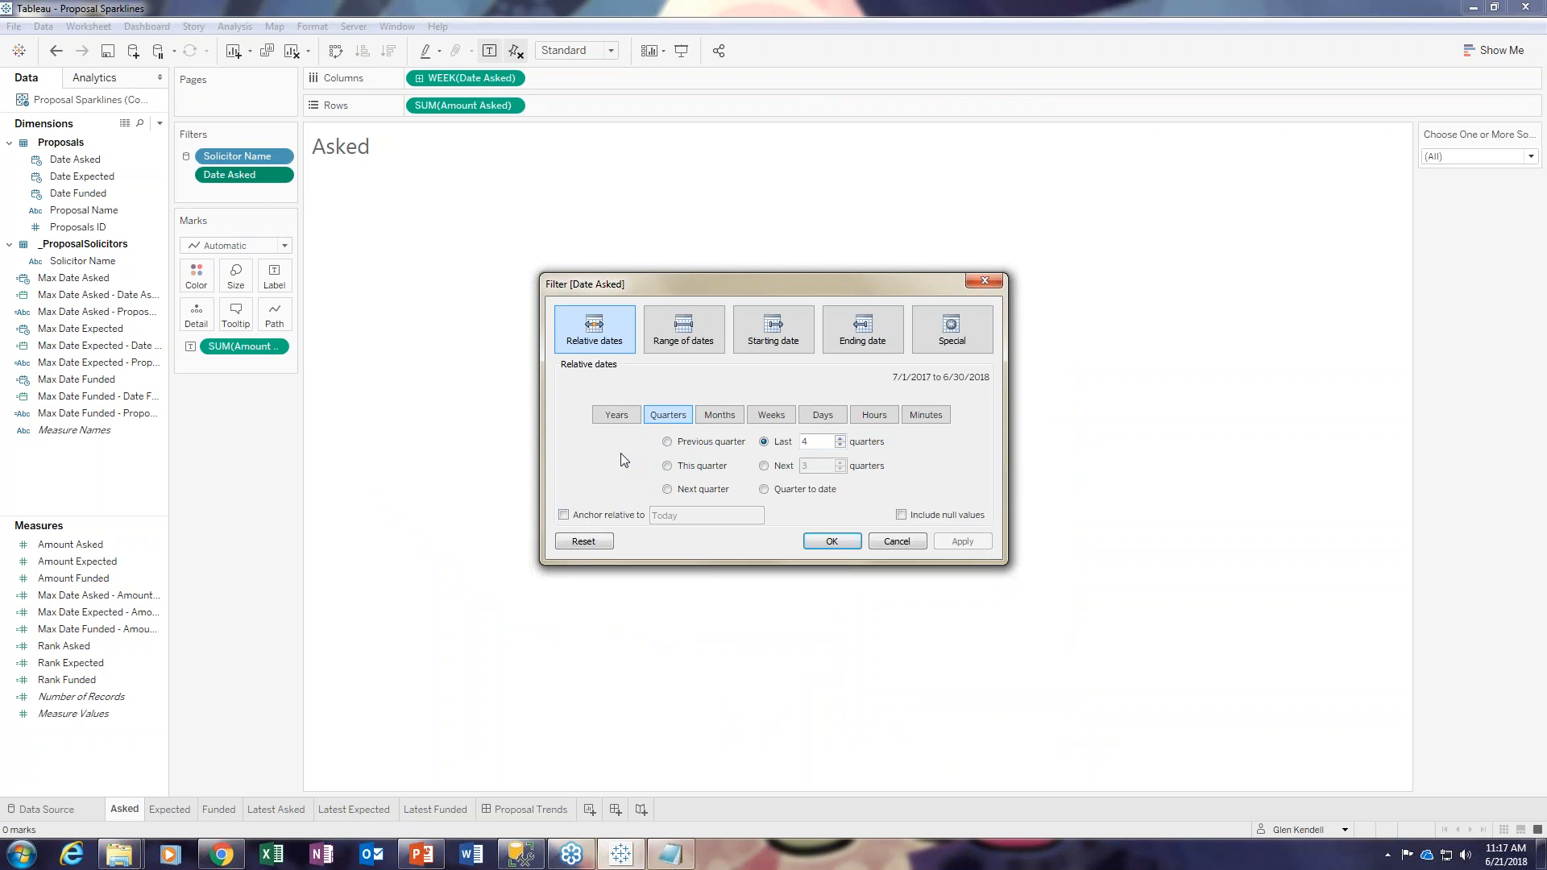
Step: Switch the relative Date Asked filter to the last 7 years and extend it to 8 years, applying each range
left_click(609, 417)
left_click(840, 438)
left_click(840, 438)
left_click(841, 439)
left_click(961, 545)
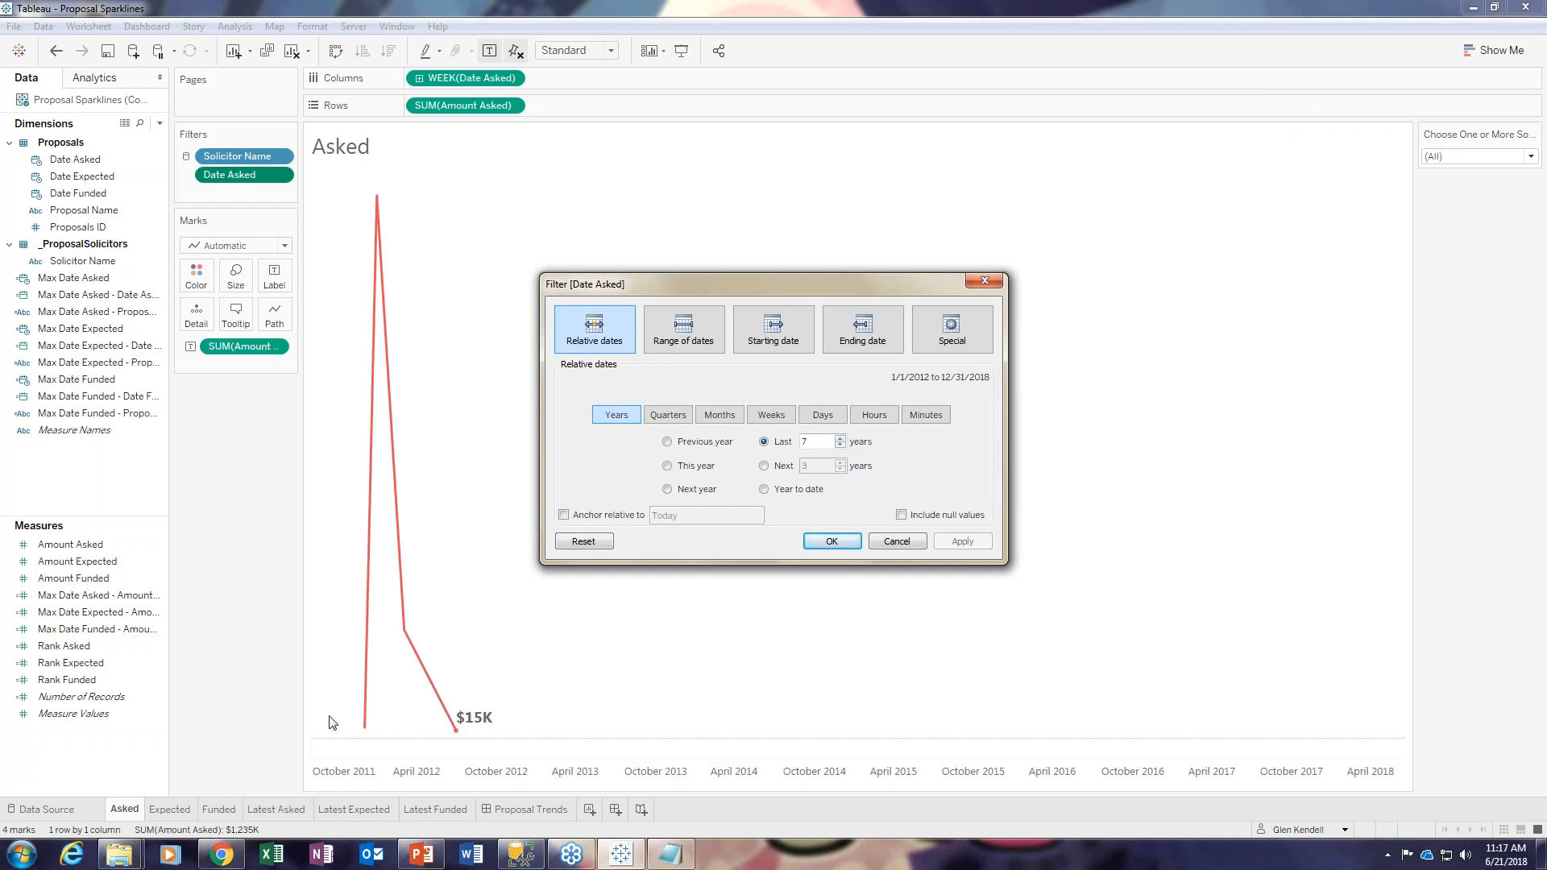
left_click(840, 438)
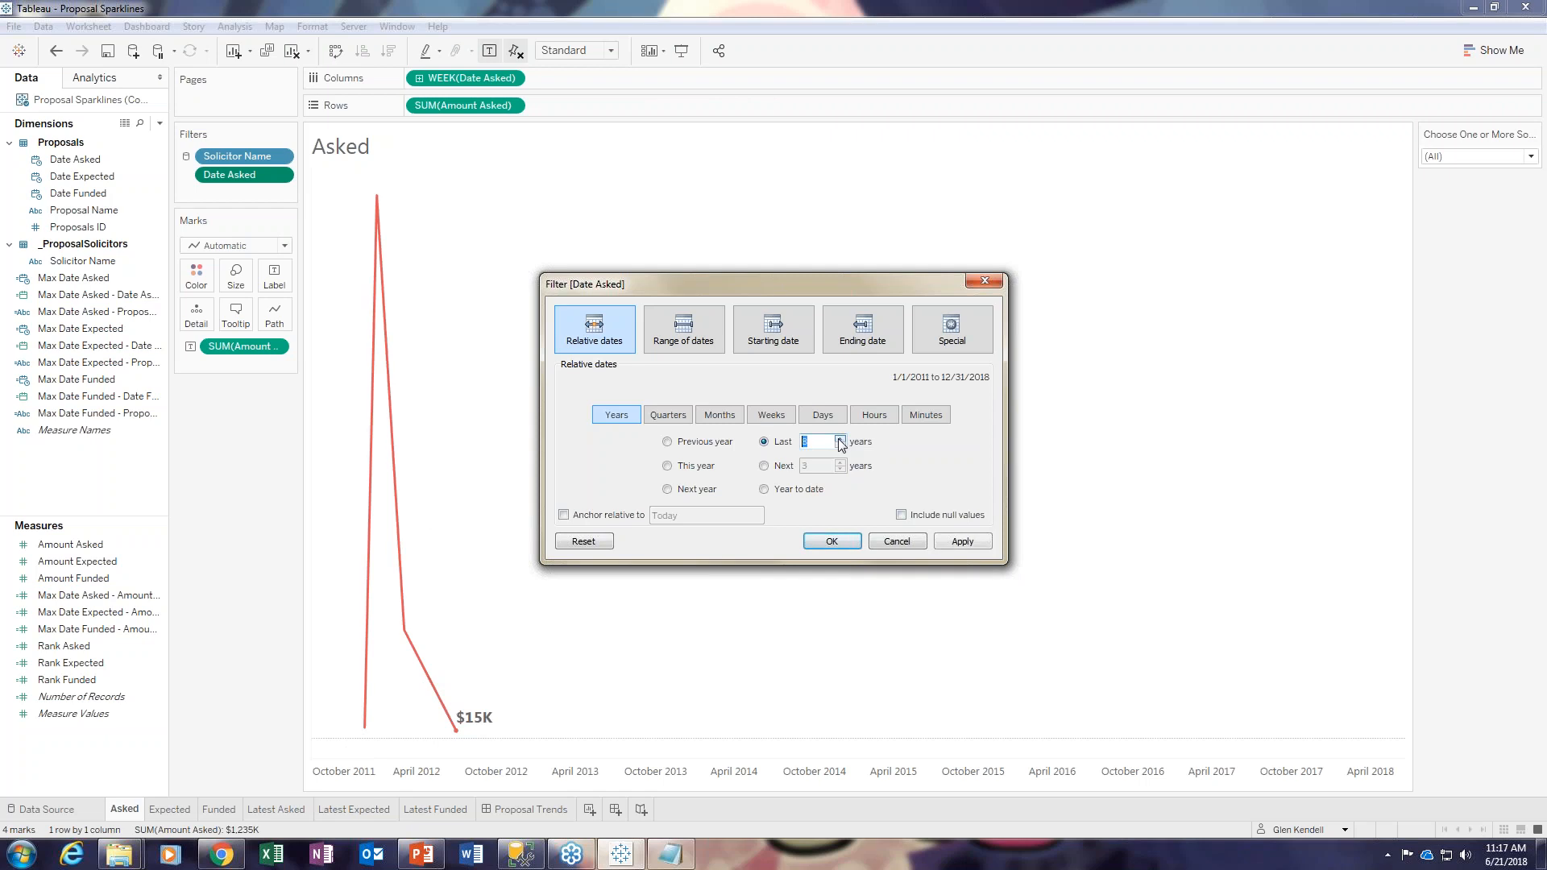
left_click(966, 547)
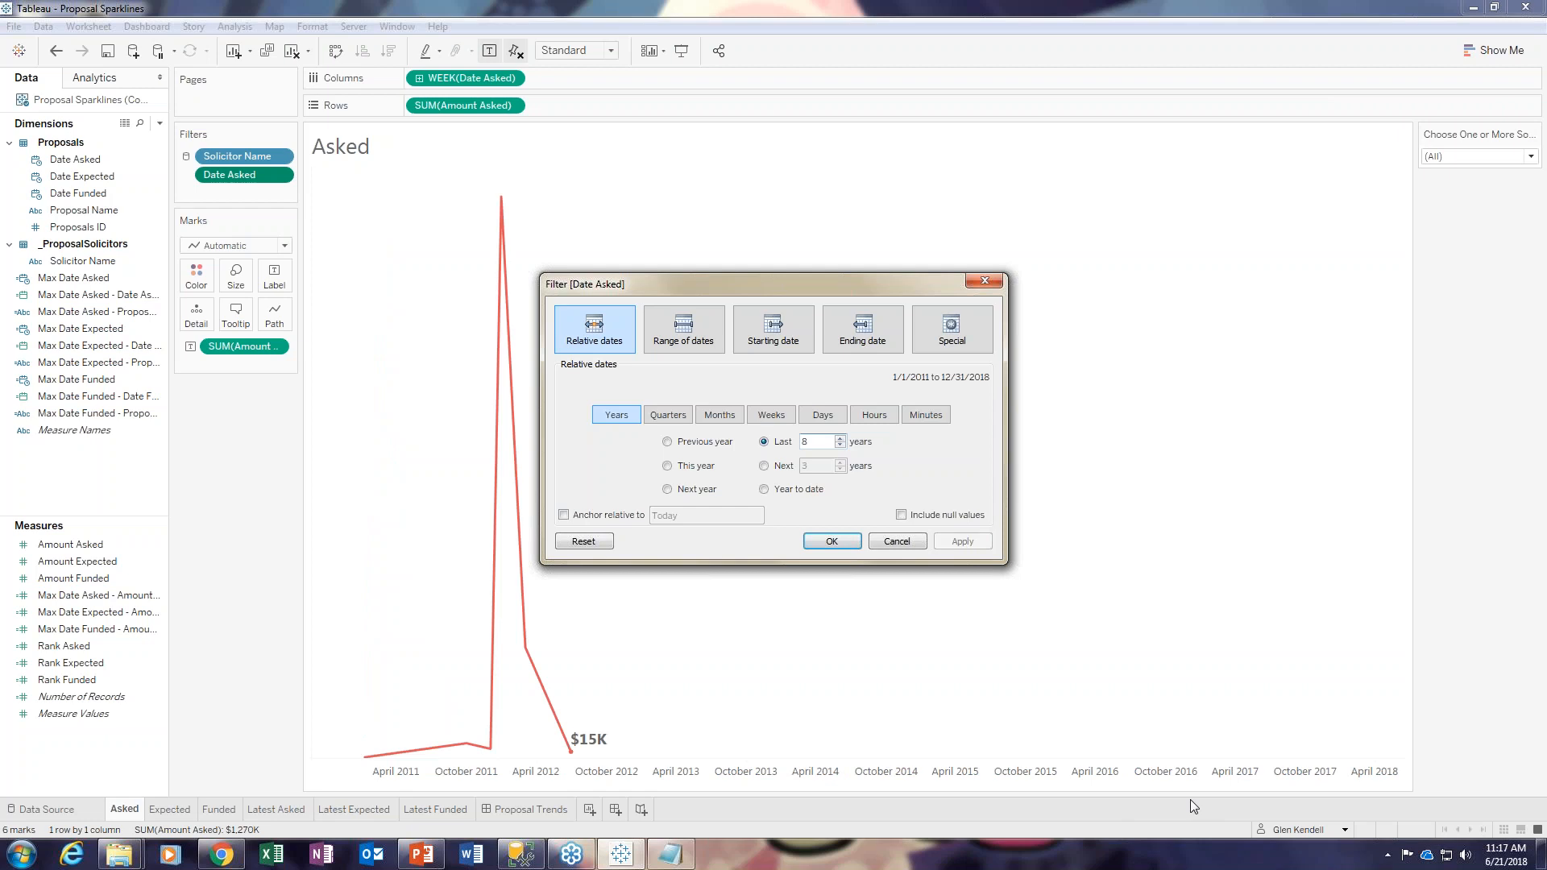
Step: Close the Date Asked filter, widen the data pane and undo the relative date changes to the filter
left_click(899, 541)
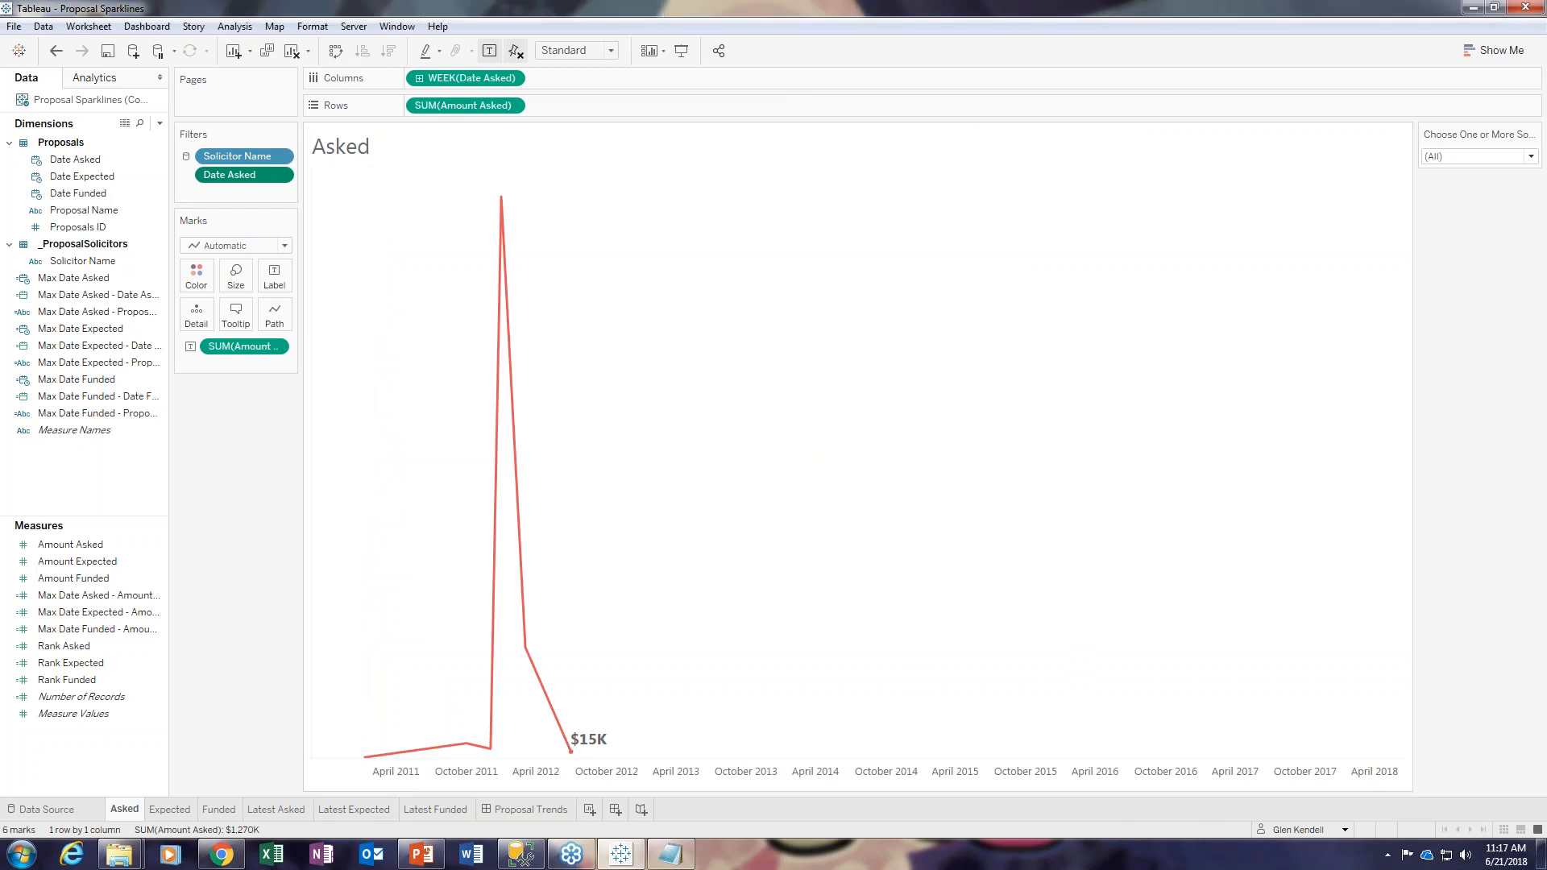
left_click_drag(170, 432, 248, 436)
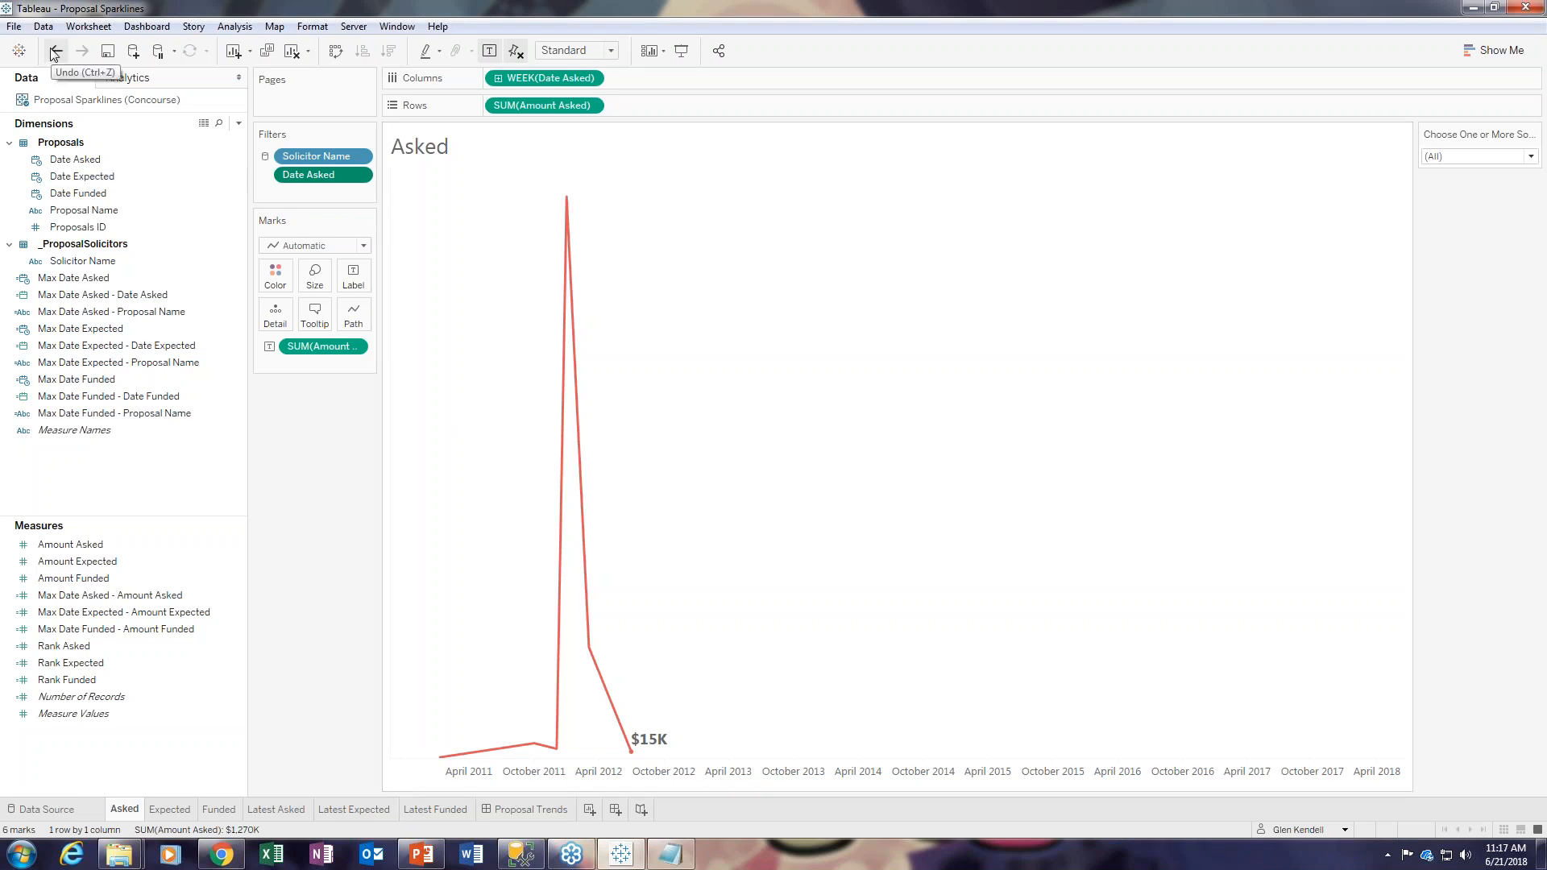
left_click(53, 52)
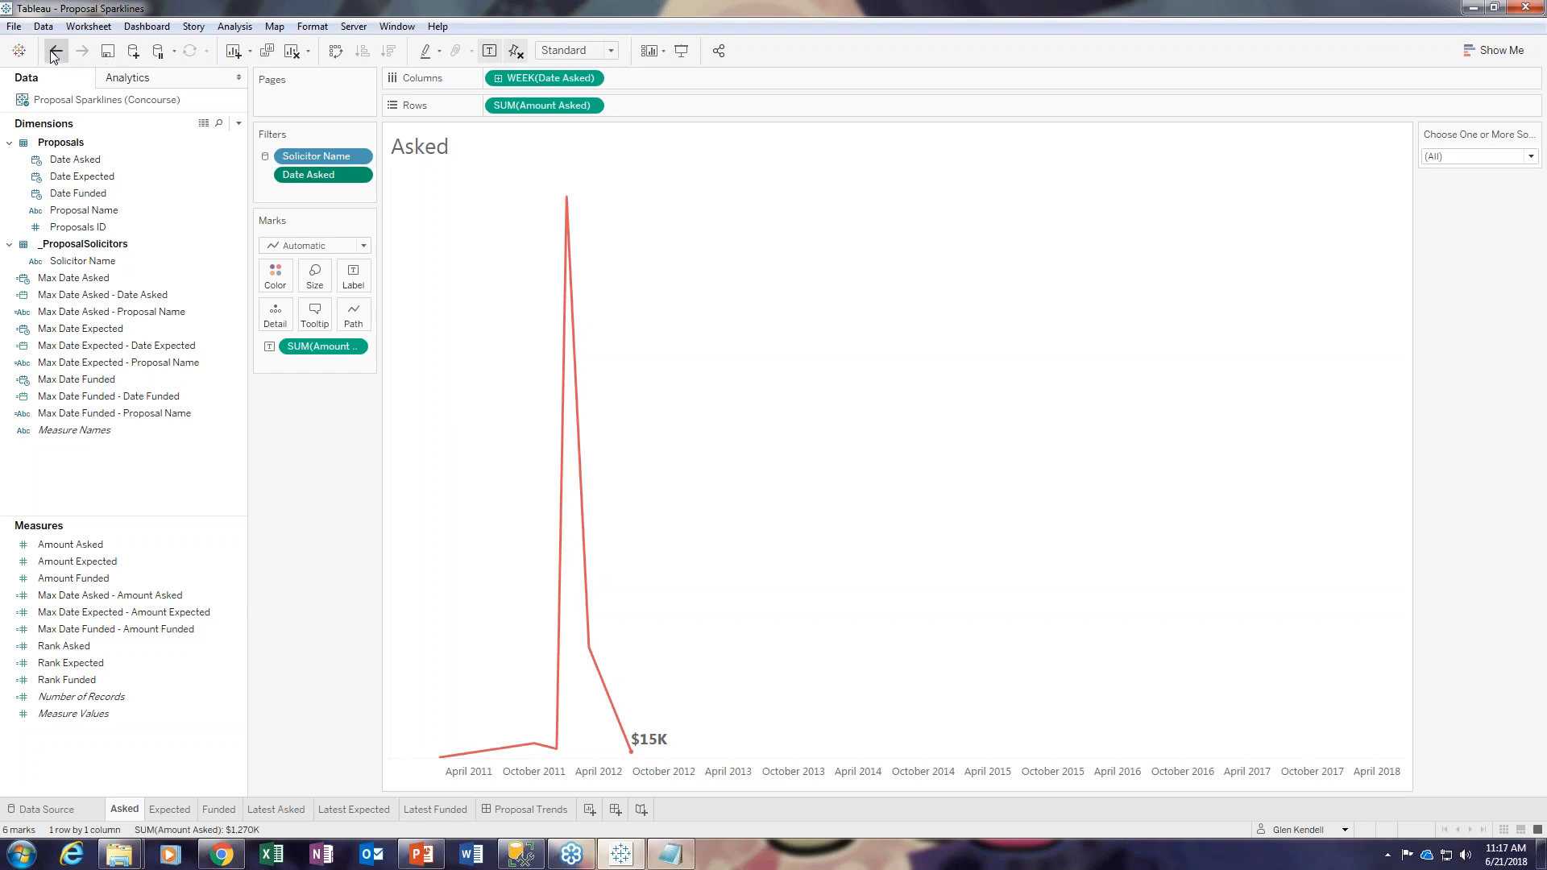
left_click(54, 52)
left_click(53, 53)
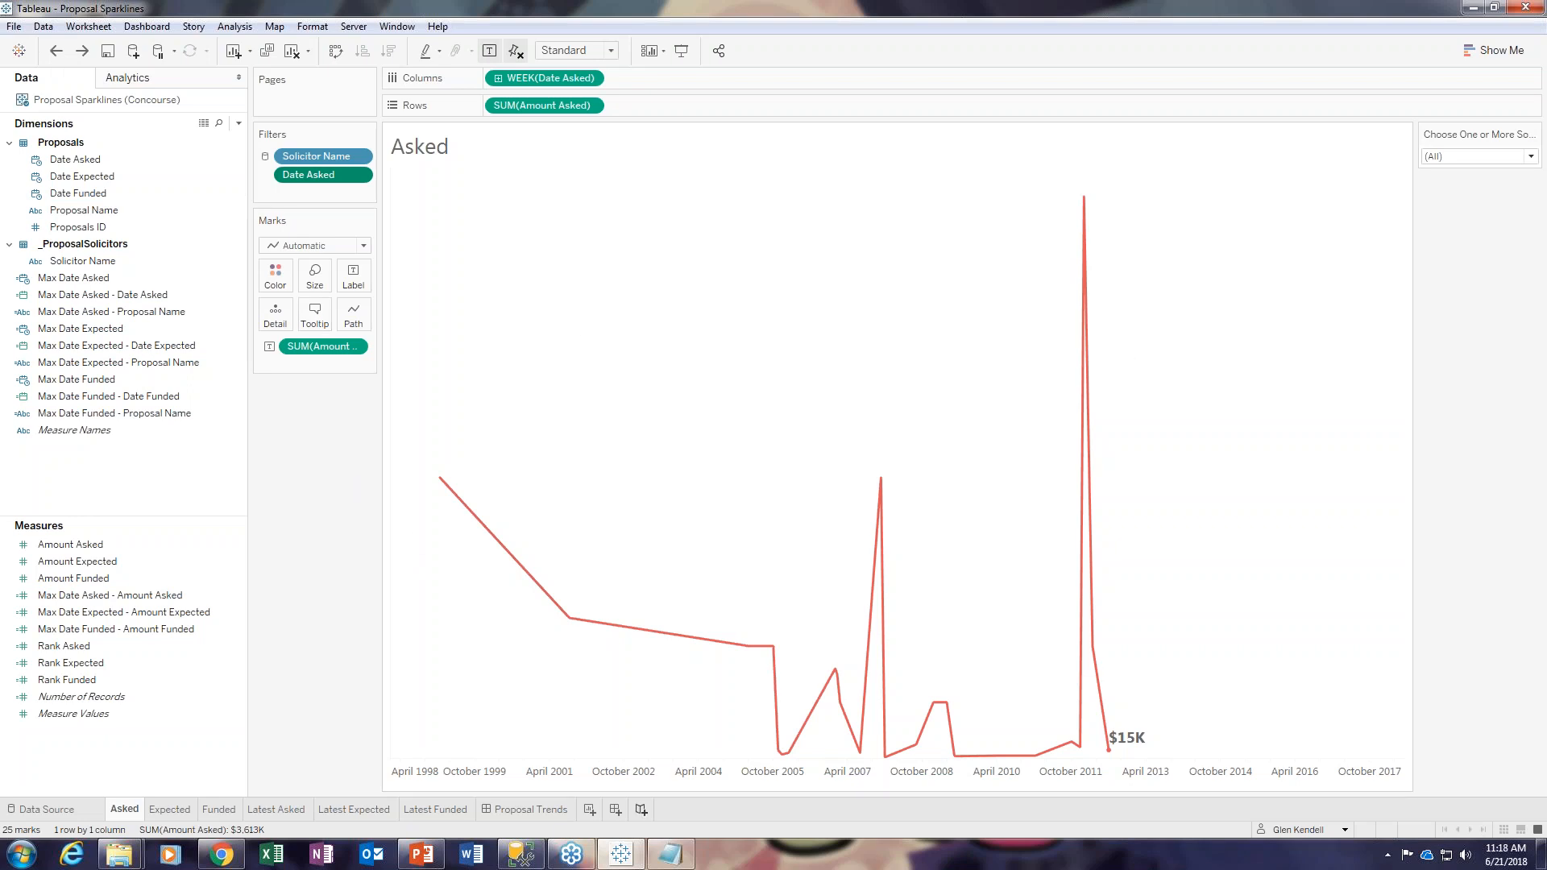
Step: Compare the Proposal Trends dashboard with its Asked, Expected and Funded sparkline sheets
left_click(538, 817)
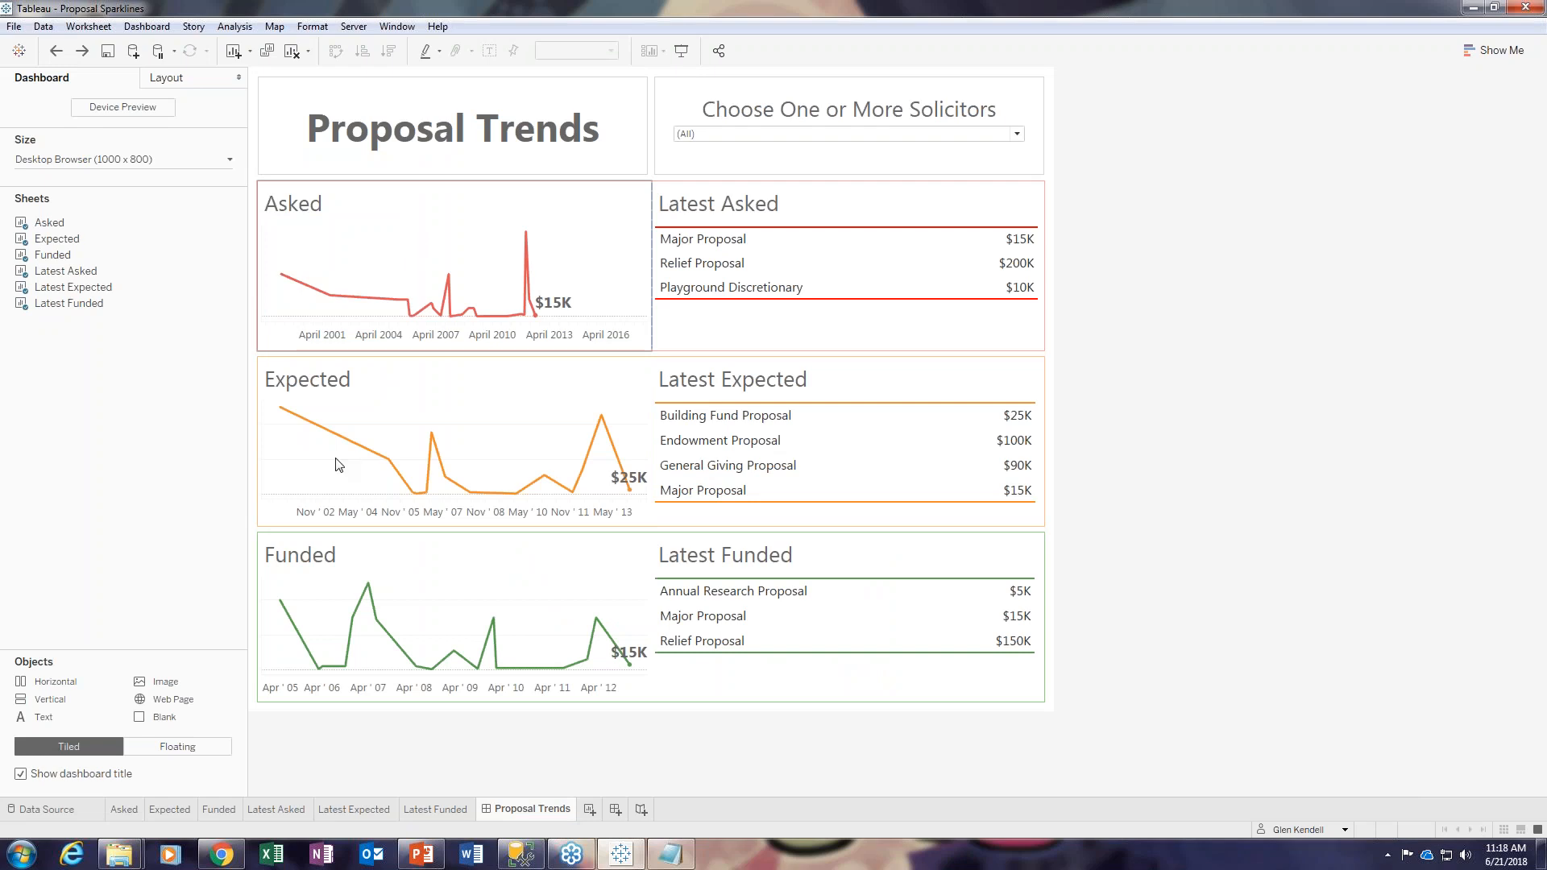
left_click(135, 812)
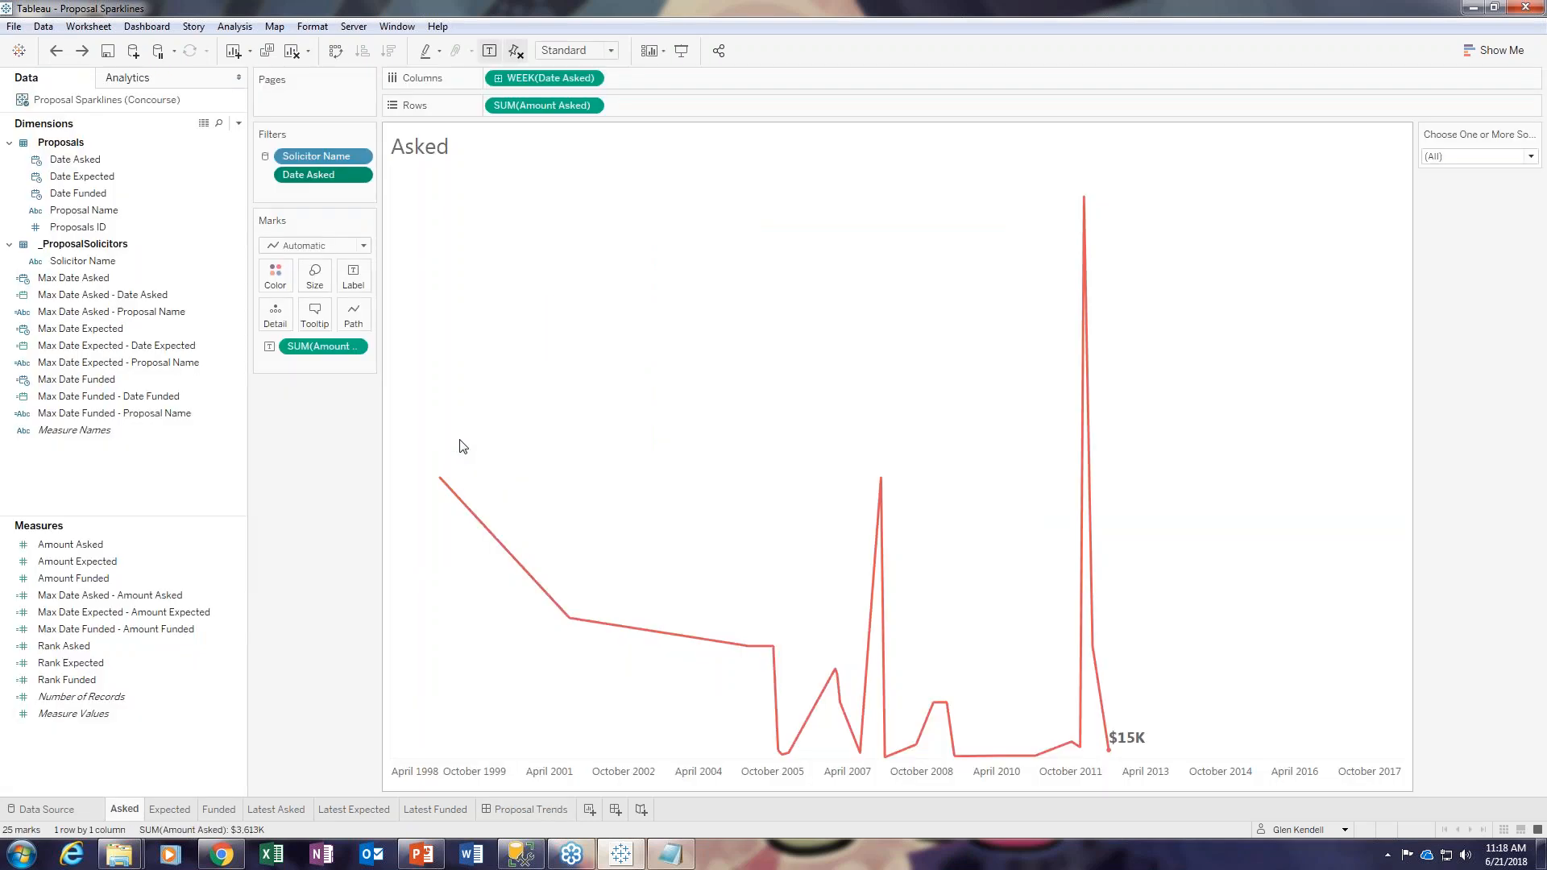
left_click(166, 812)
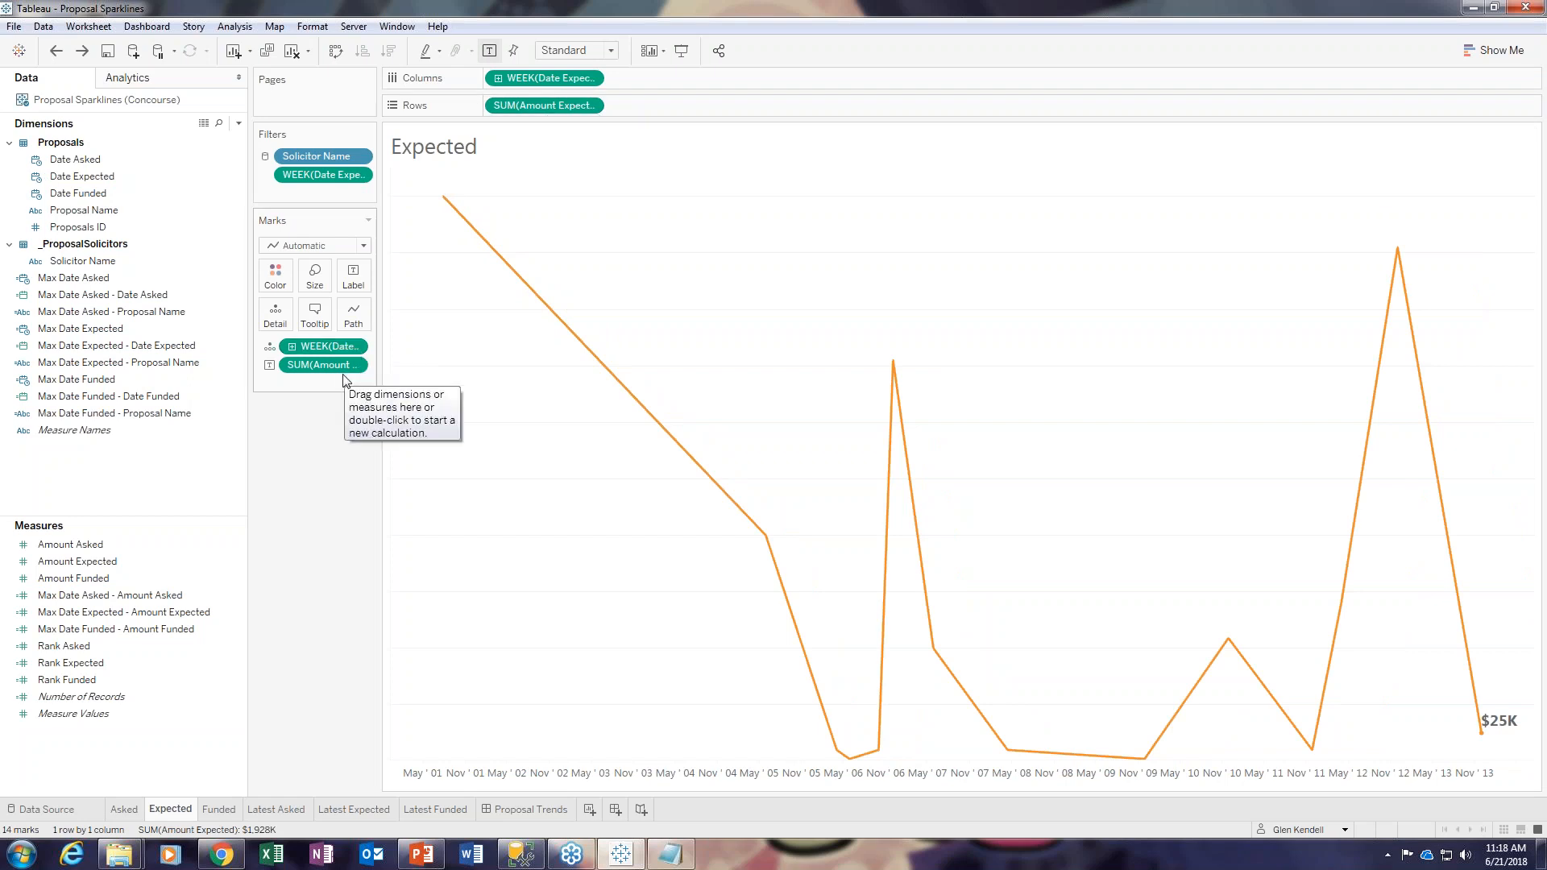
left_click(219, 812)
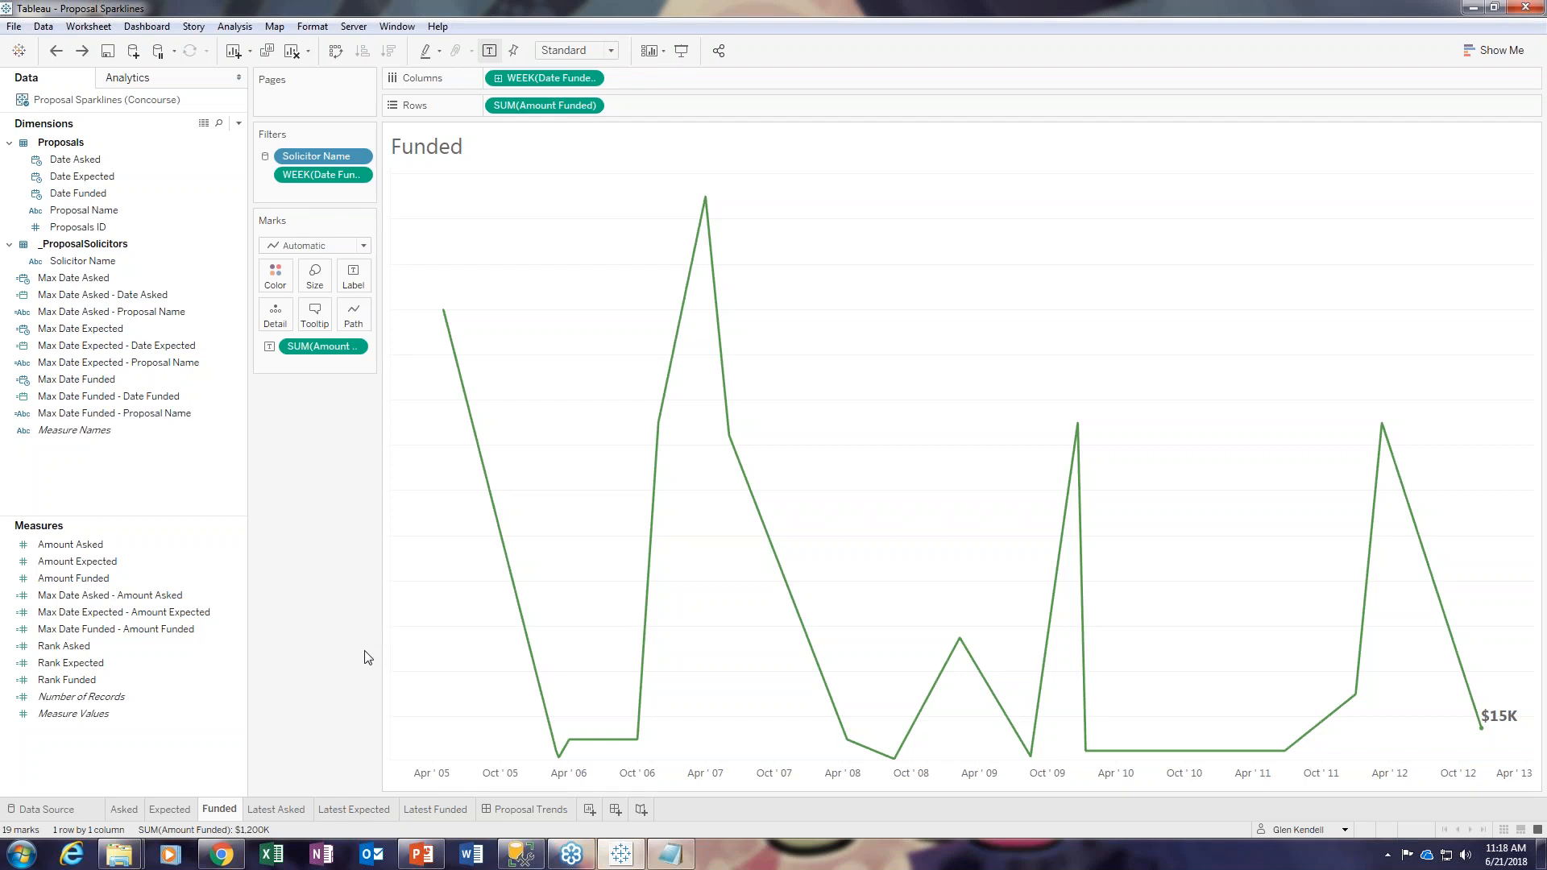
Step: Go back through the Asked, Expected and Funded sheets to compare how their fields, filters and marks are set up
left_click(128, 810)
left_click(168, 810)
left_click(213, 812)
left_click(272, 816)
mouse_move(211, 816)
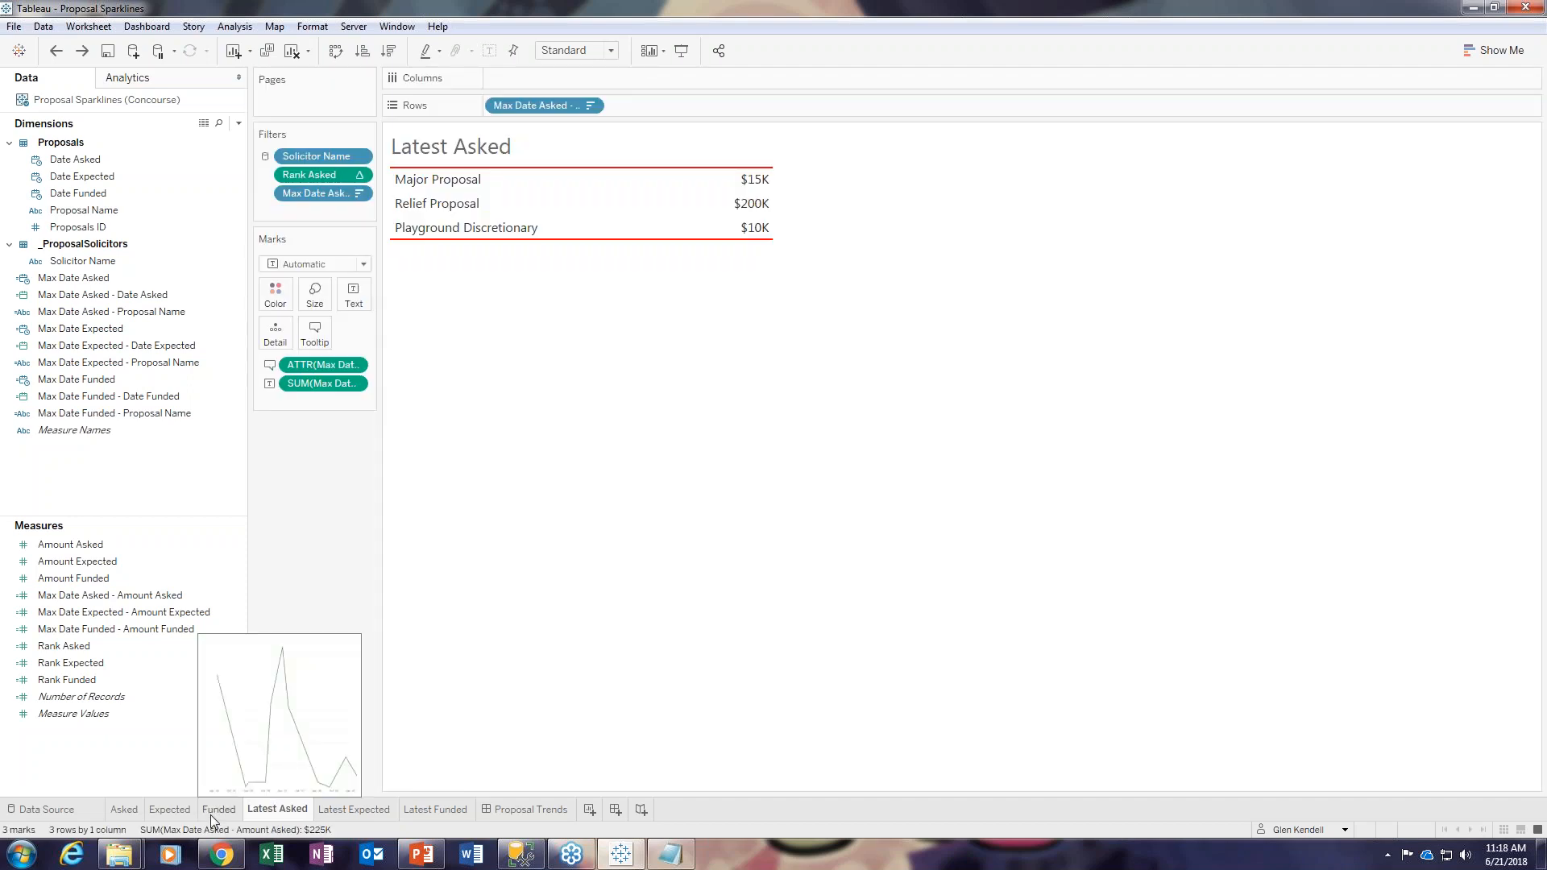
left_click(216, 810)
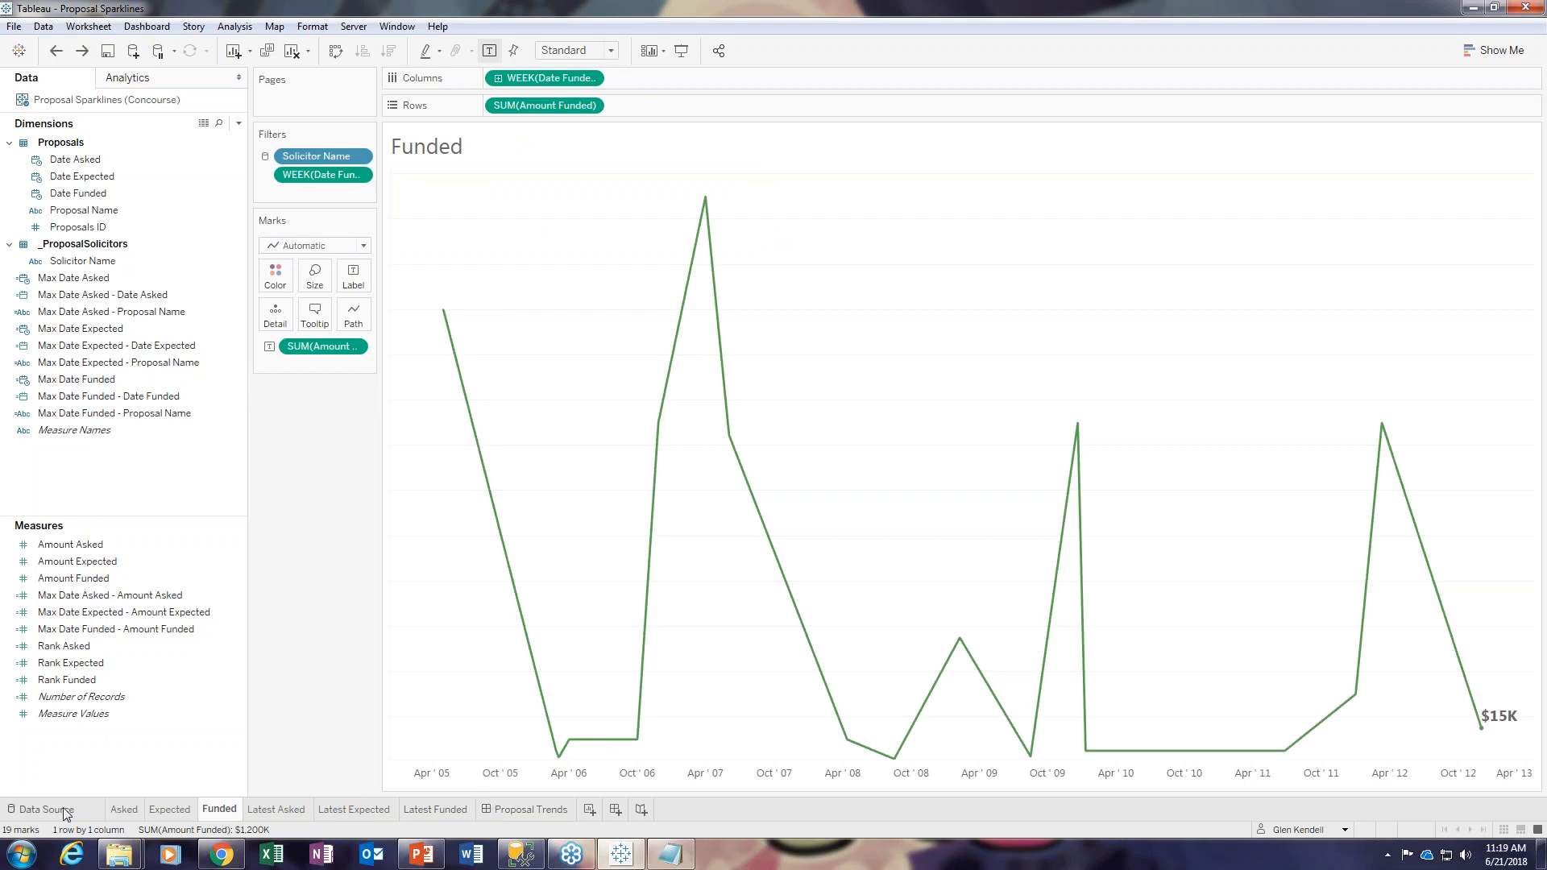
left_click(123, 809)
left_click(165, 812)
left_click(217, 812)
mouse_move(219, 814)
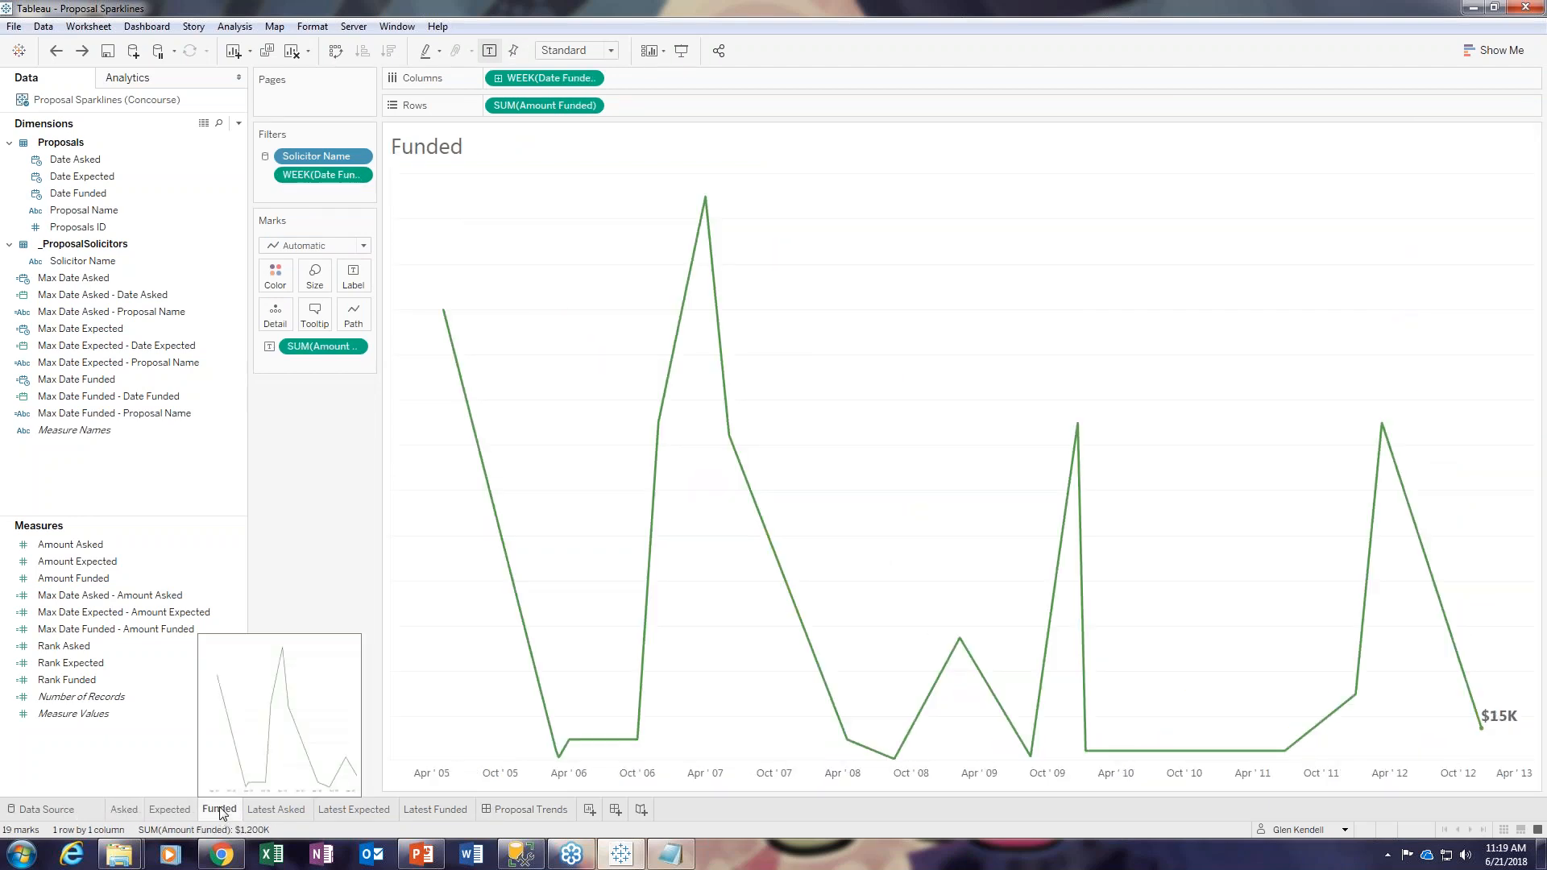
mouse_move(272, 815)
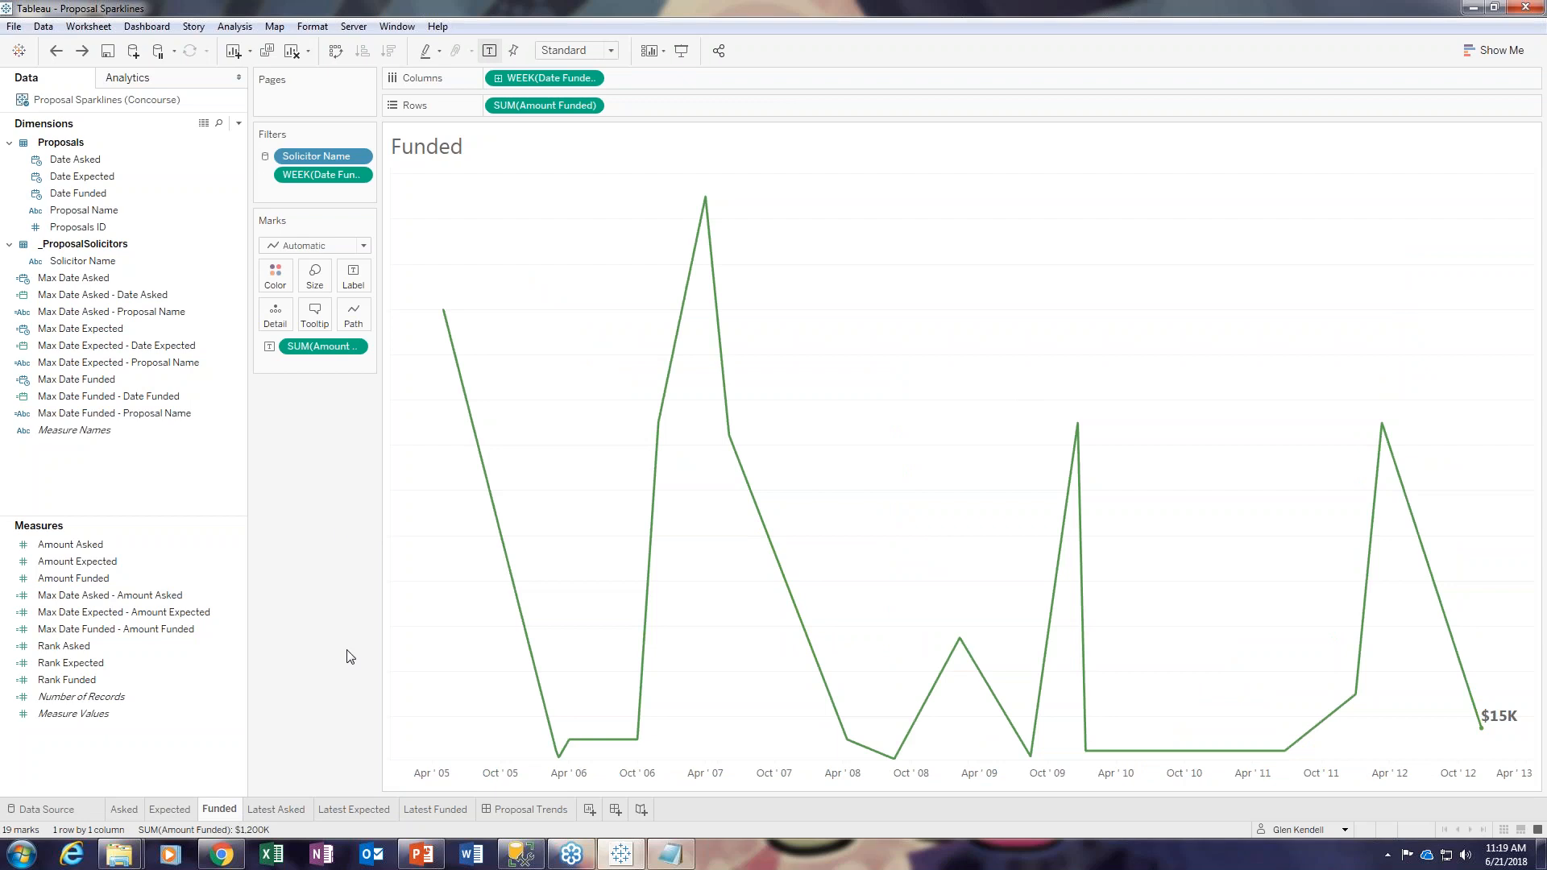
Step: From the Latest Asked sheet, open the Max Date Asked calculation and widen its editor to show the whole formula
left_click(550, 814)
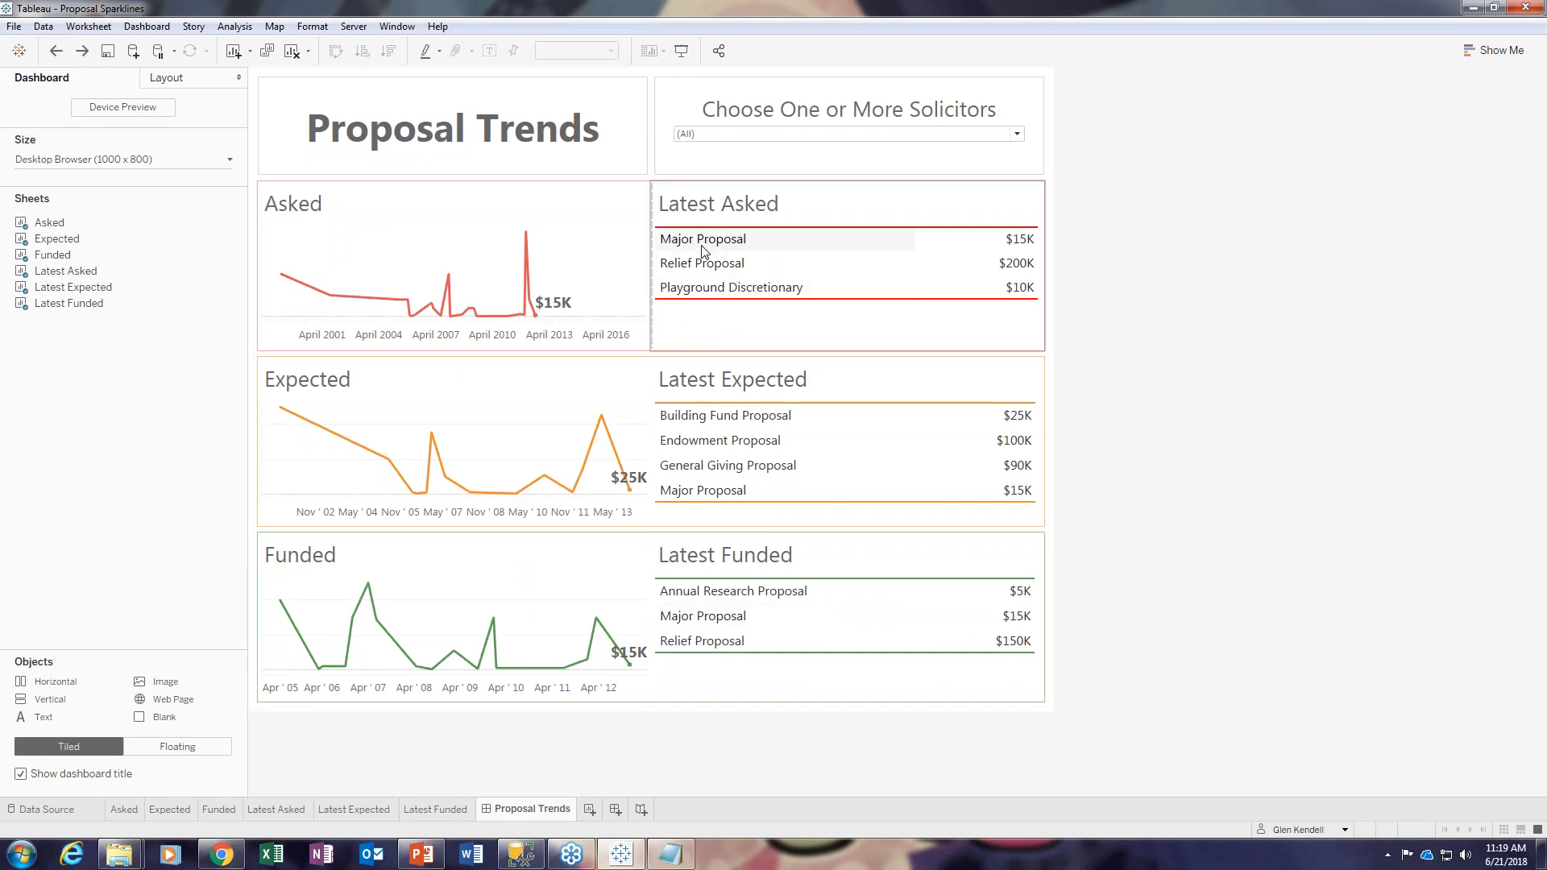
left_click(283, 812)
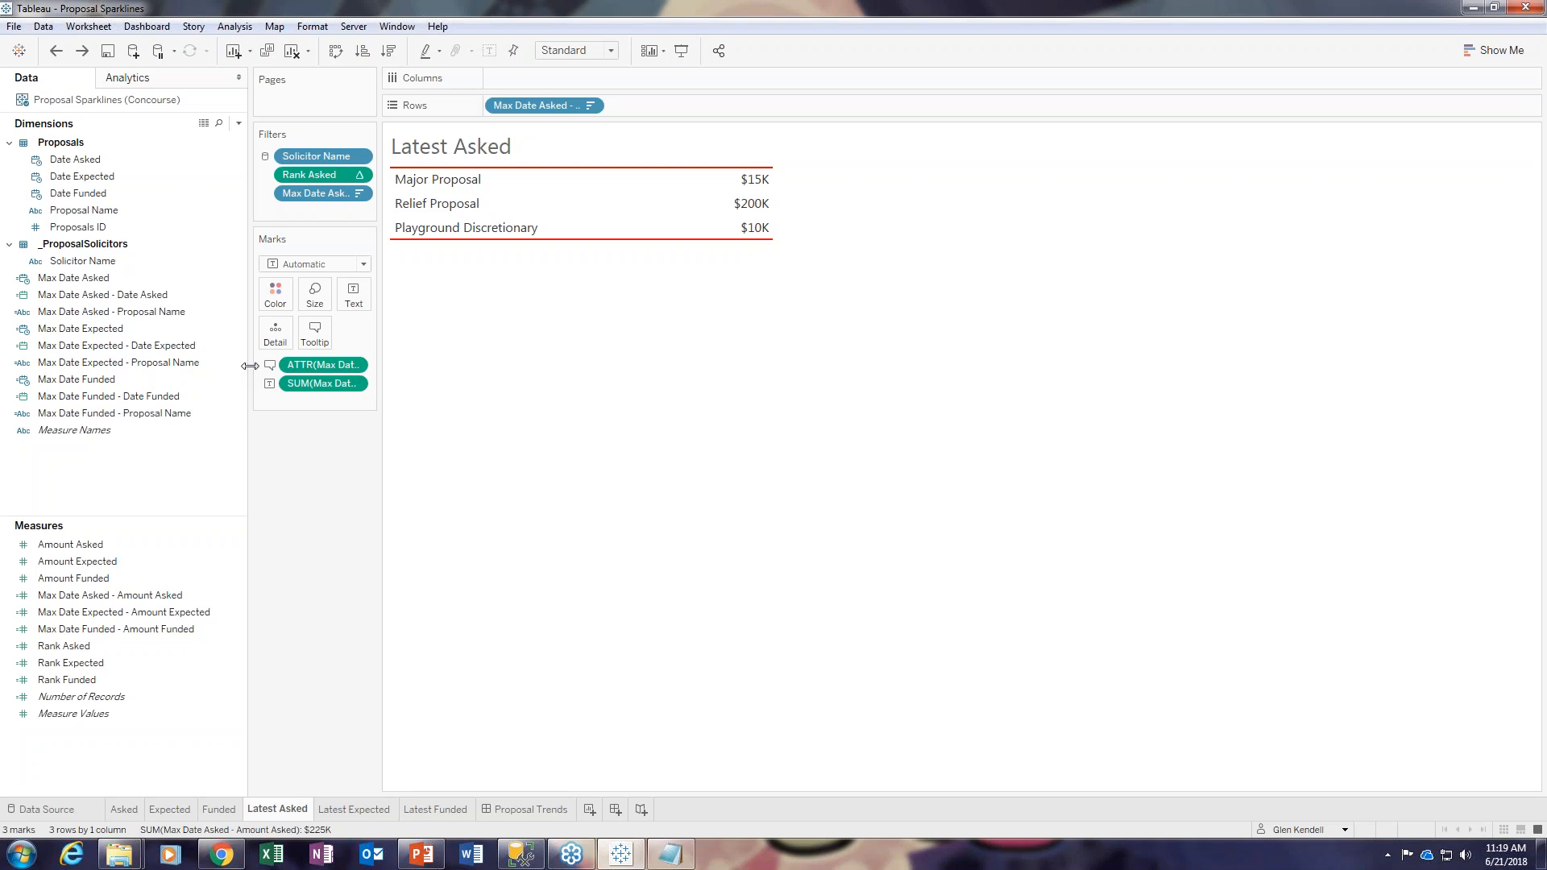
right_click(85, 278)
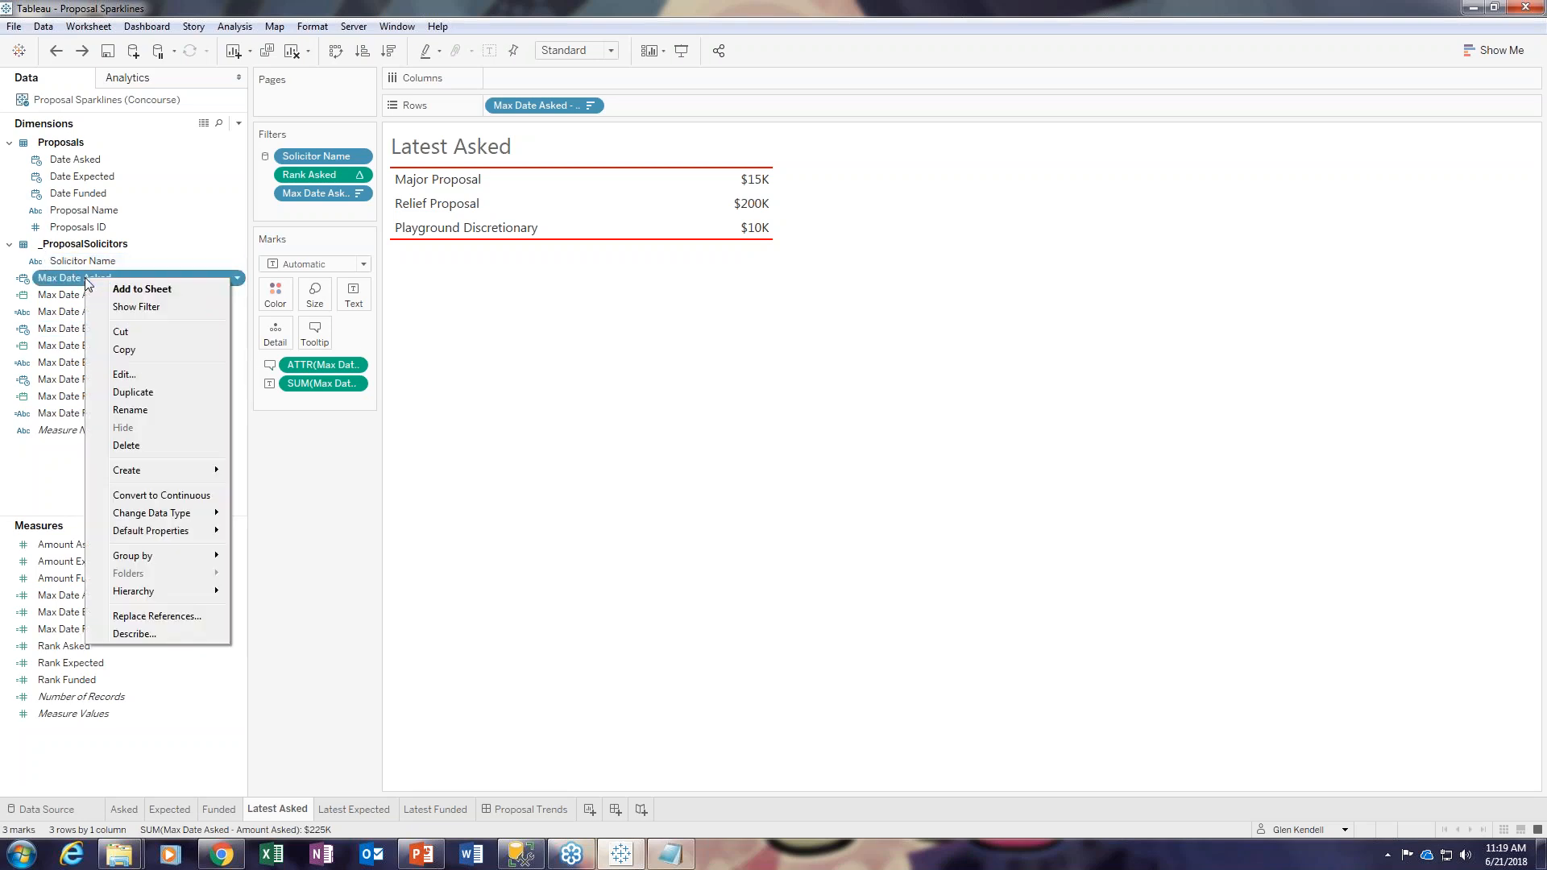
left_click(125, 375)
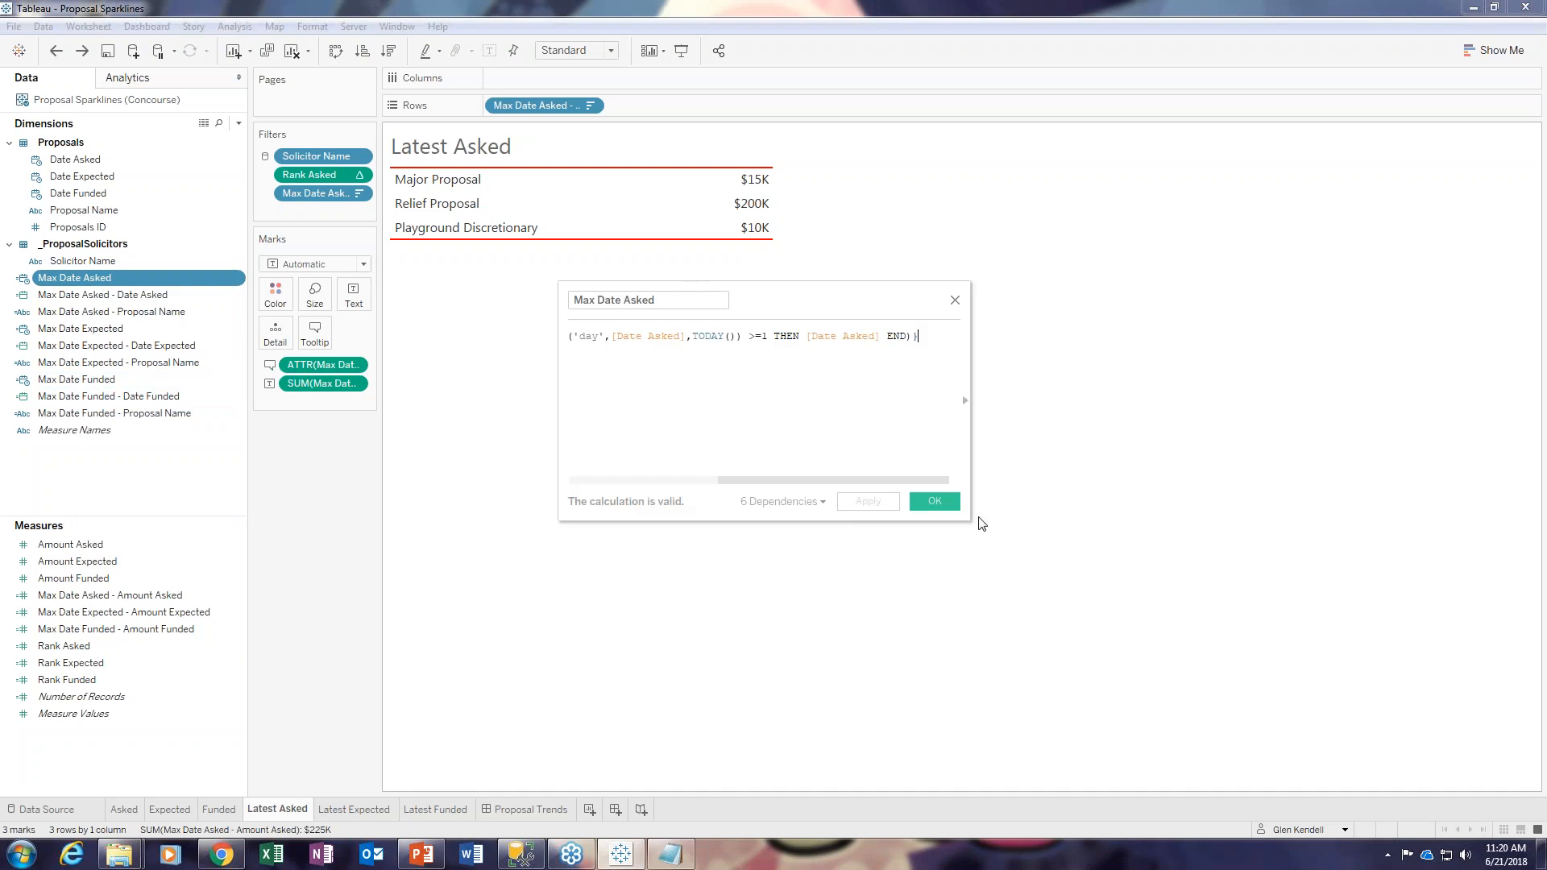
left_click_drag(981, 523, 1343, 522)
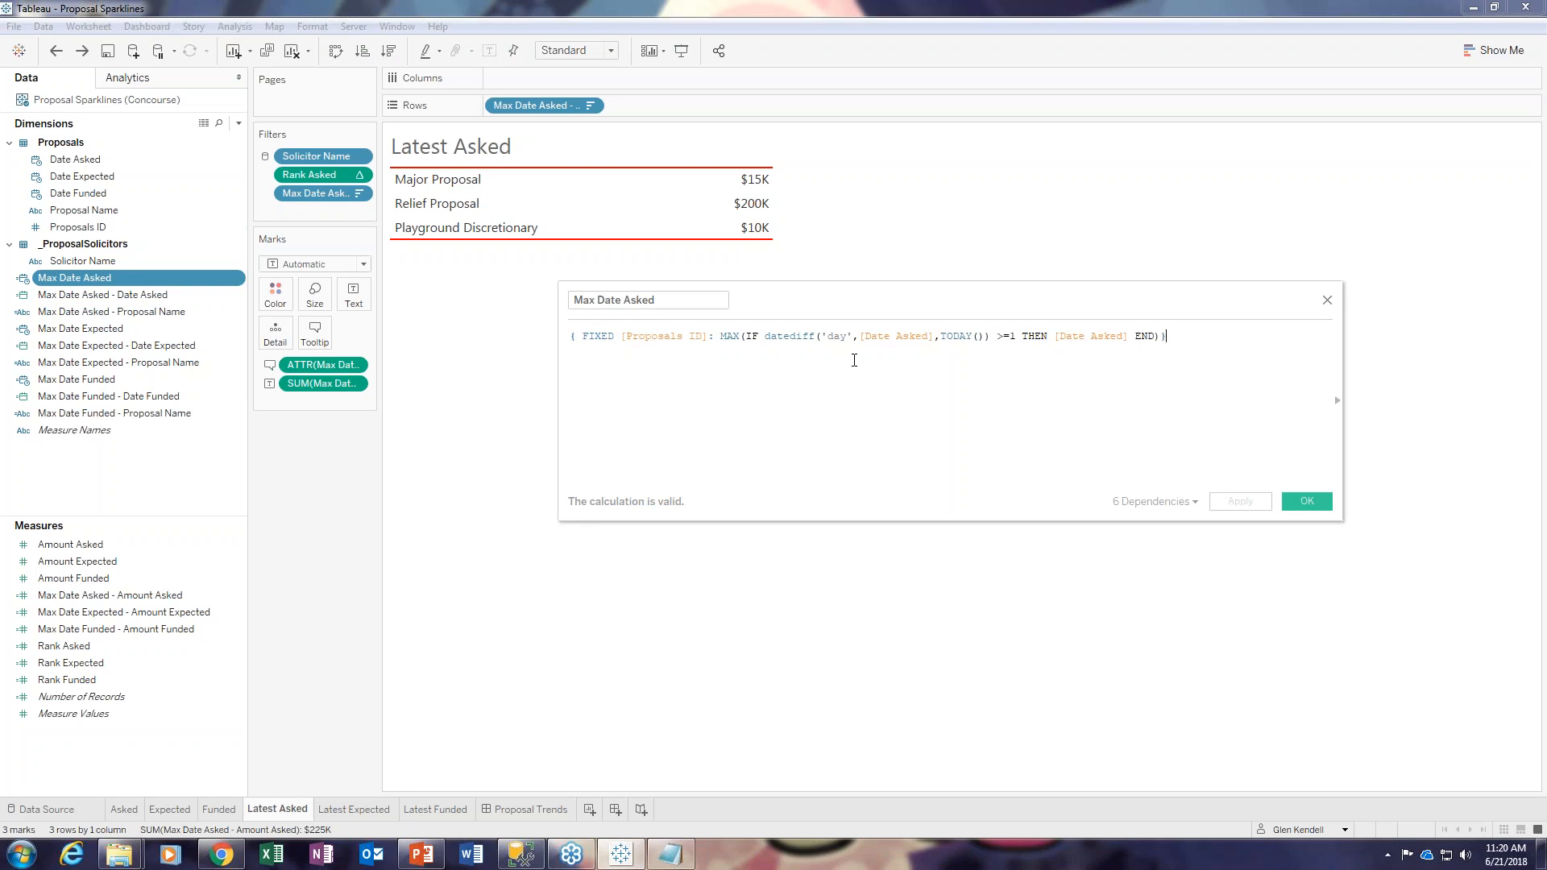
Step: Examine the Date Asked result and the IF datediff condition in the Max Date Asked formula, and close the editor
left_click_drag(1125, 340, 1066, 341)
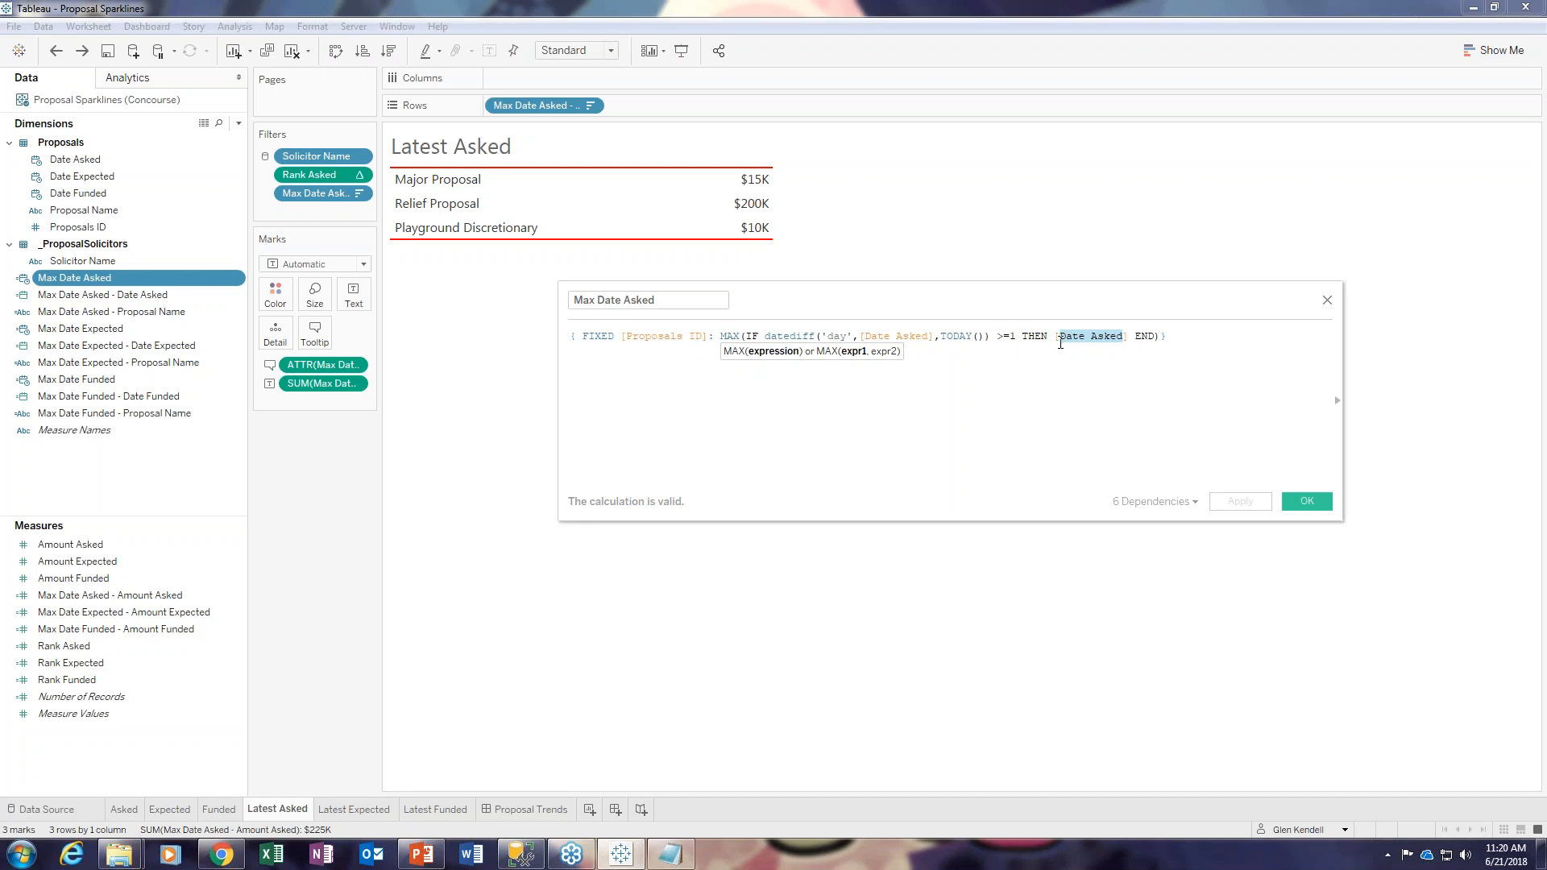
left_click(1033, 429)
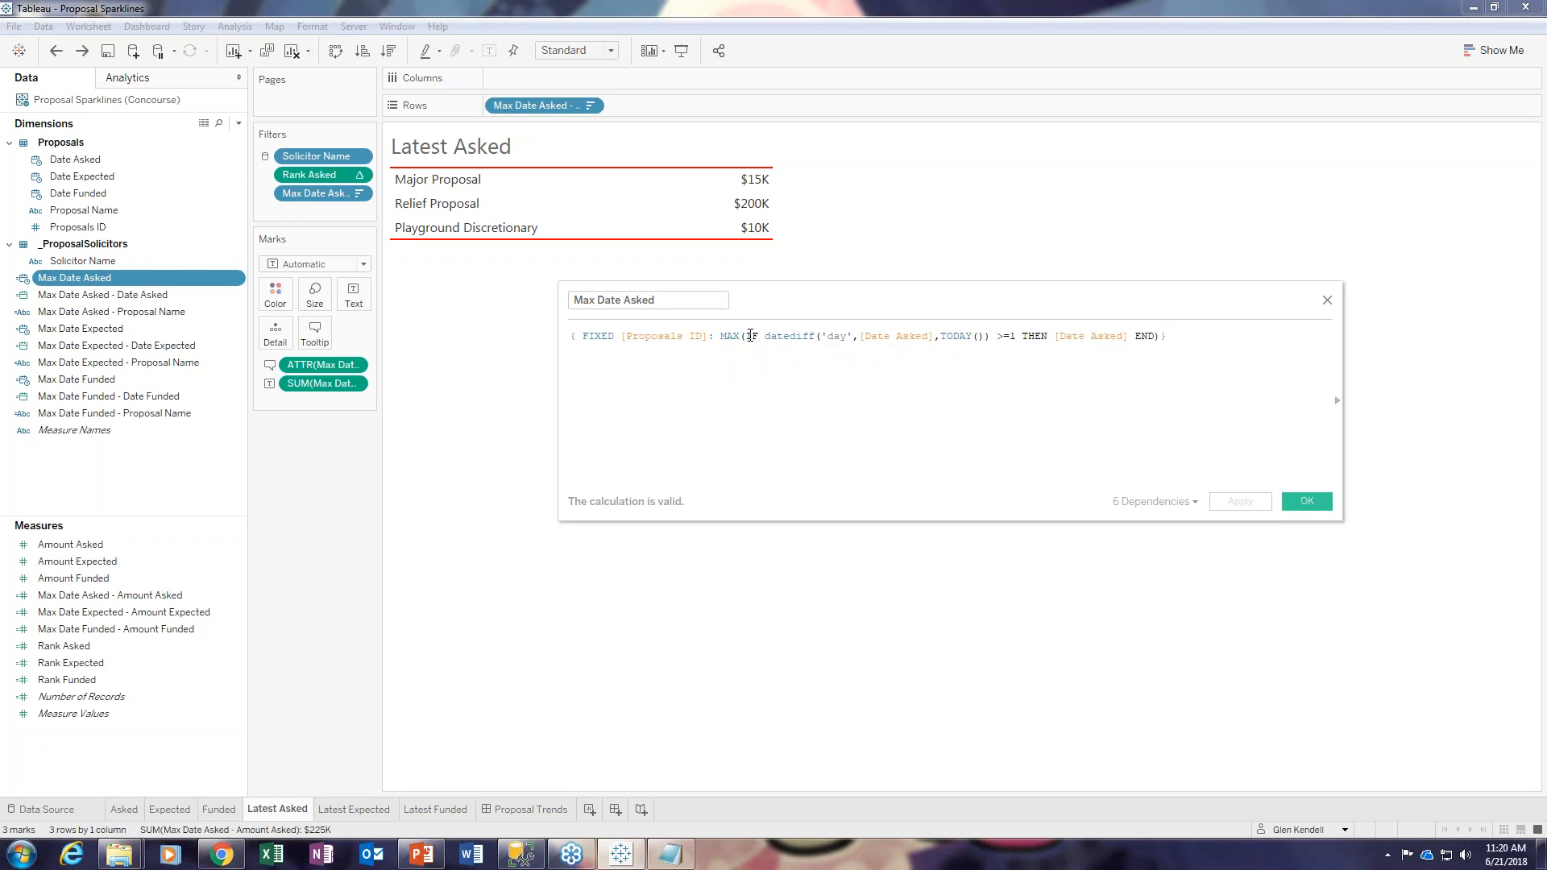
left_click_drag(749, 336, 976, 338)
left_click(736, 358)
left_click(1316, 333)
left_click(1327, 301)
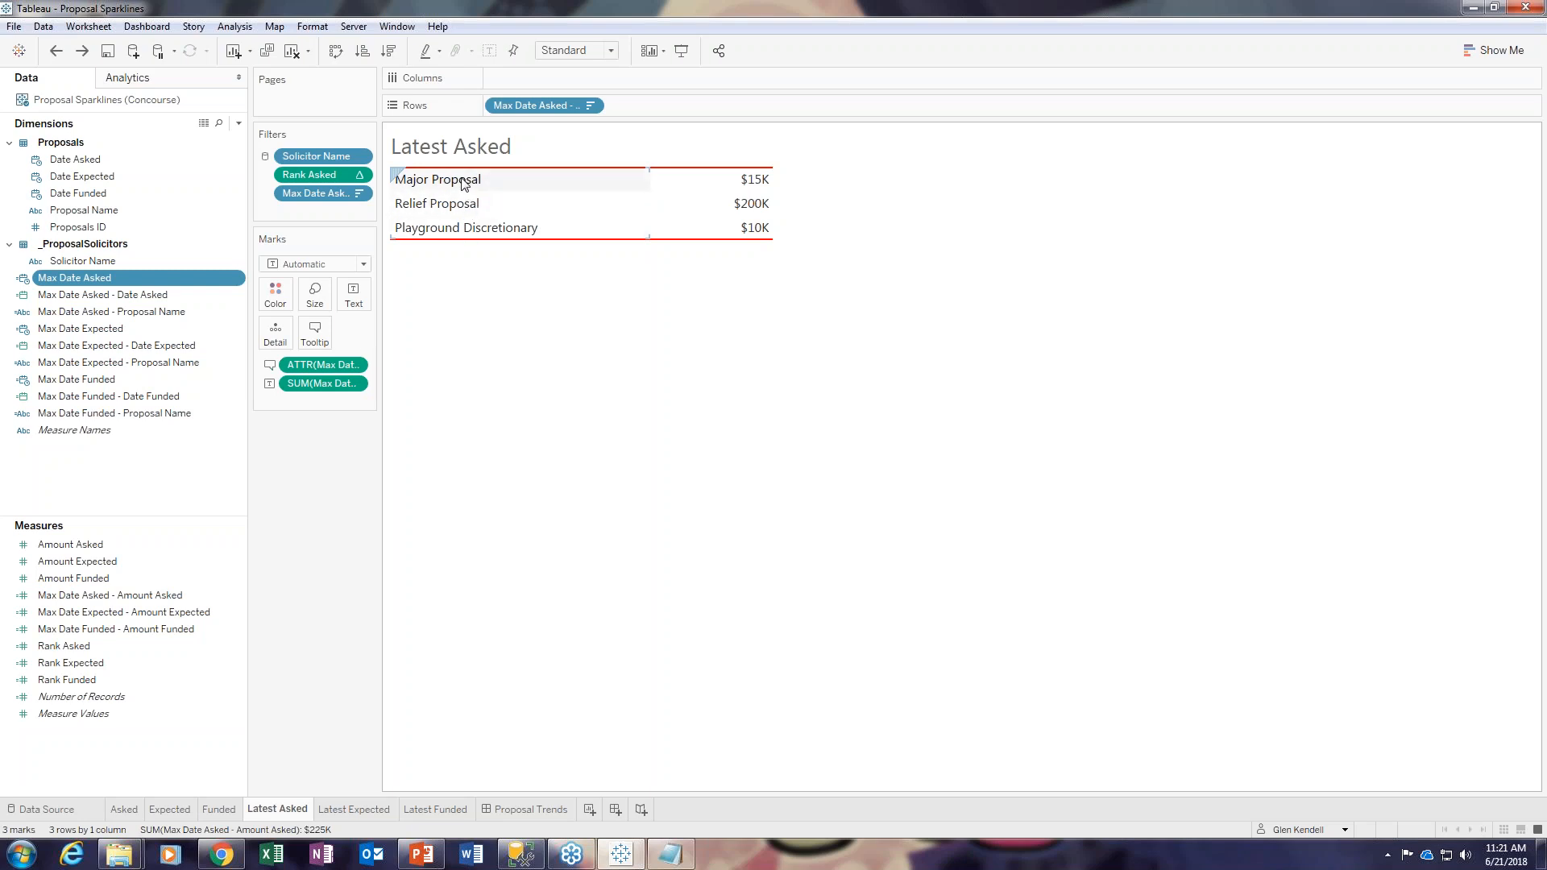
Step: Check where a new calculated field can be created and which options the Max Date Asked field offers
mouse_move(751, 183)
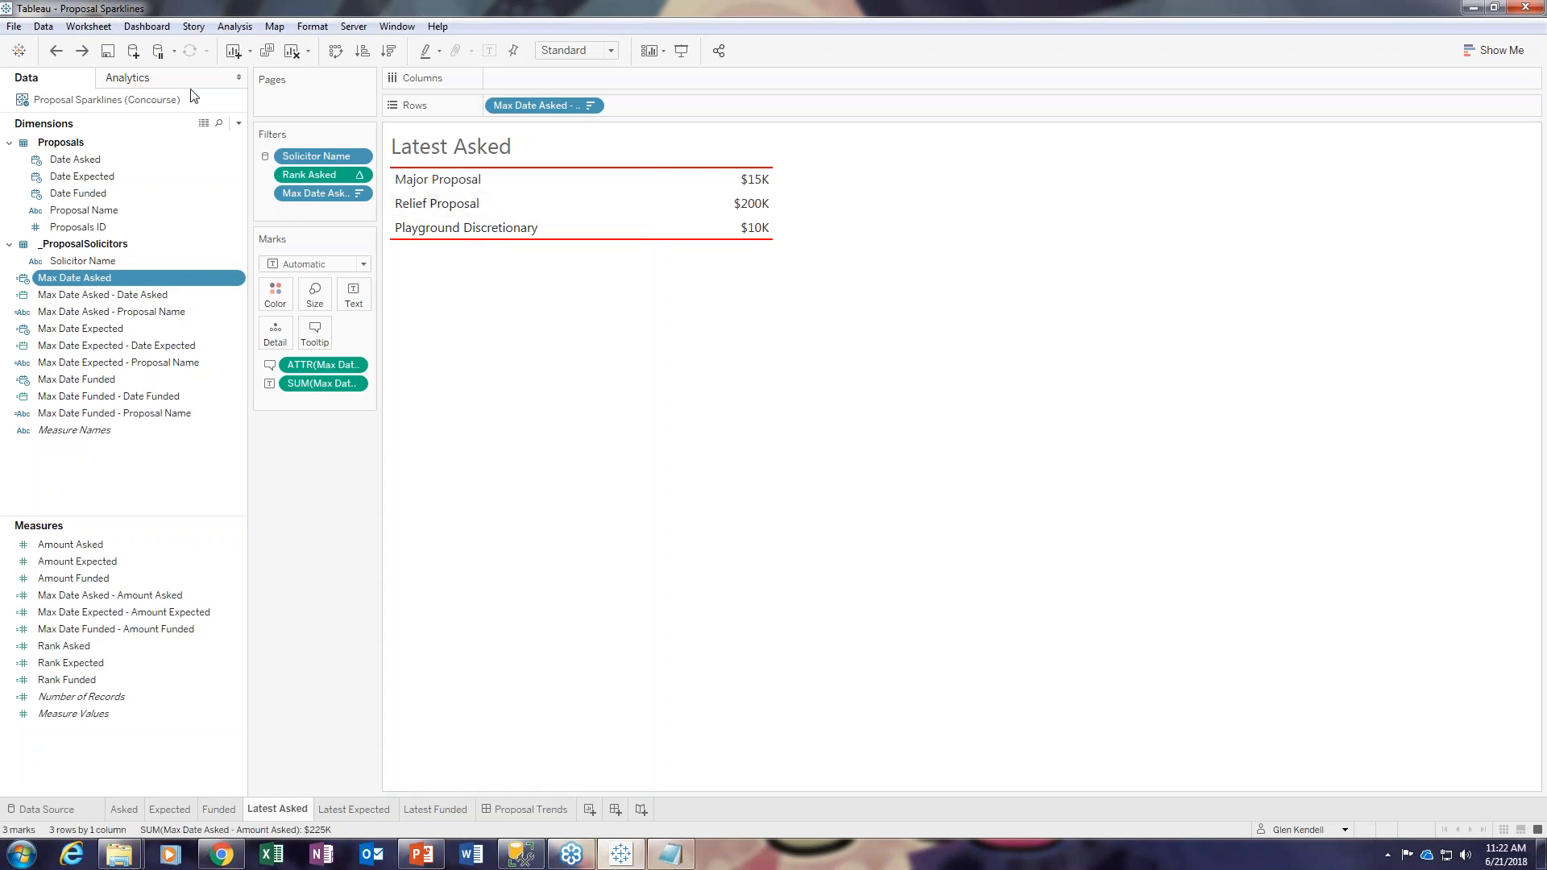
left_click(238, 123)
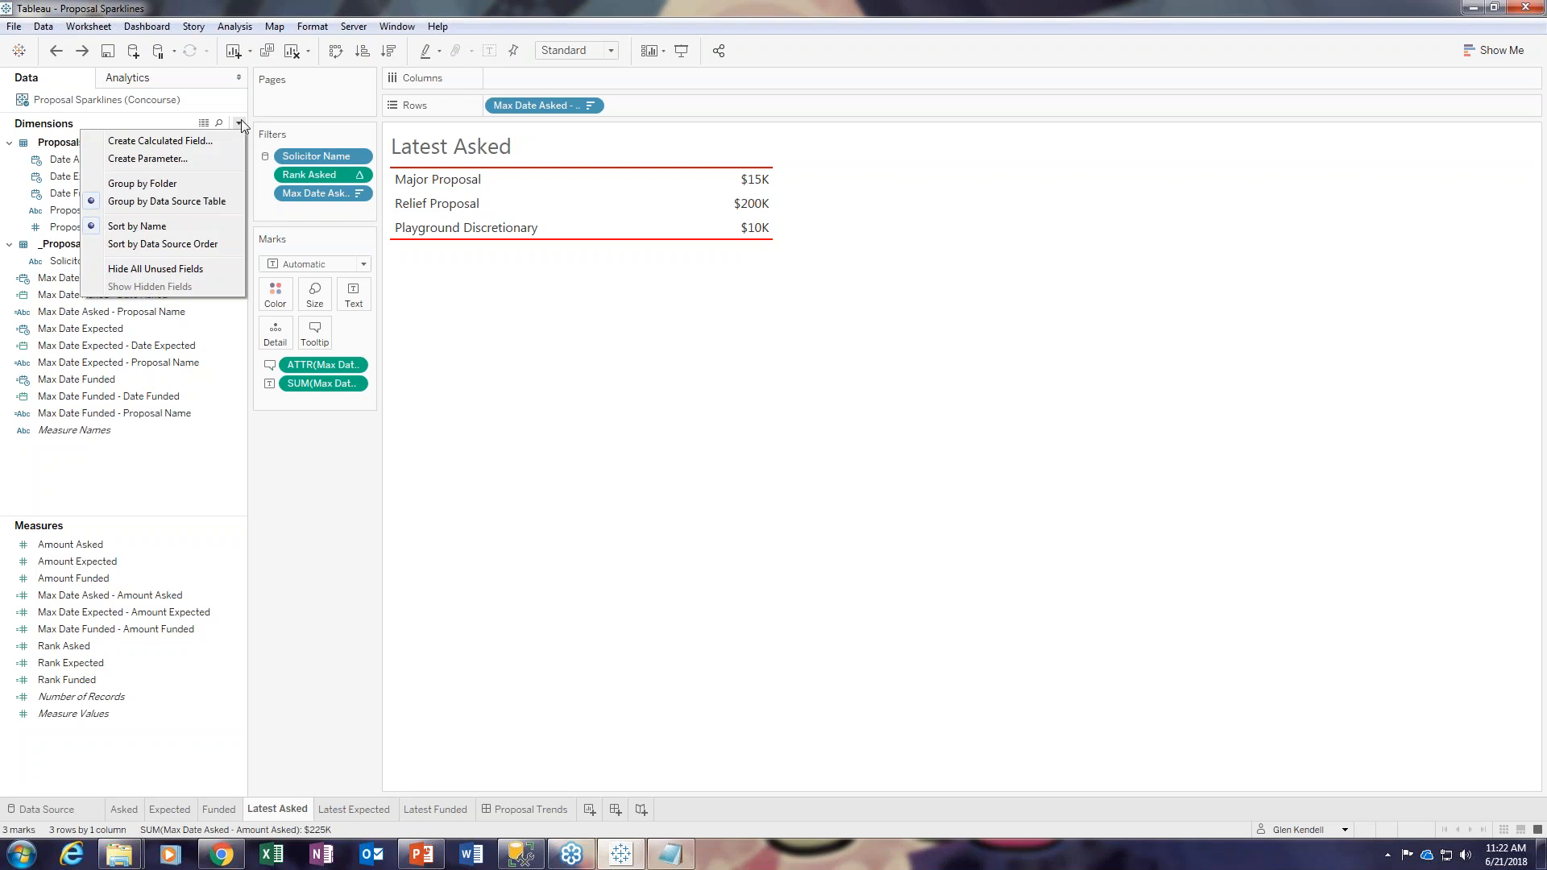
left_click(545, 372)
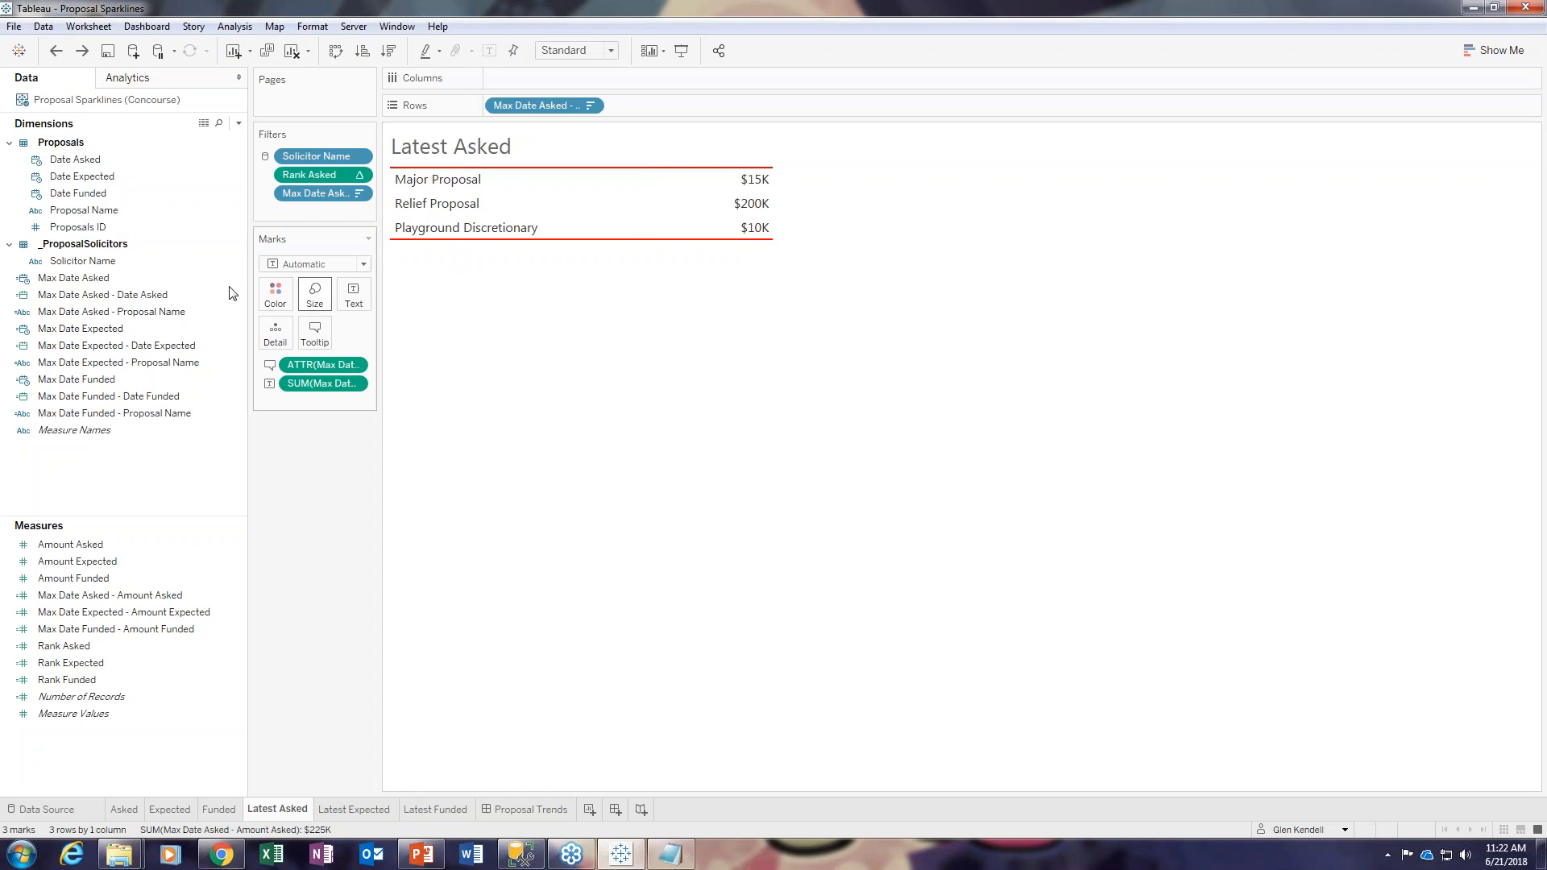
right_click(77, 282)
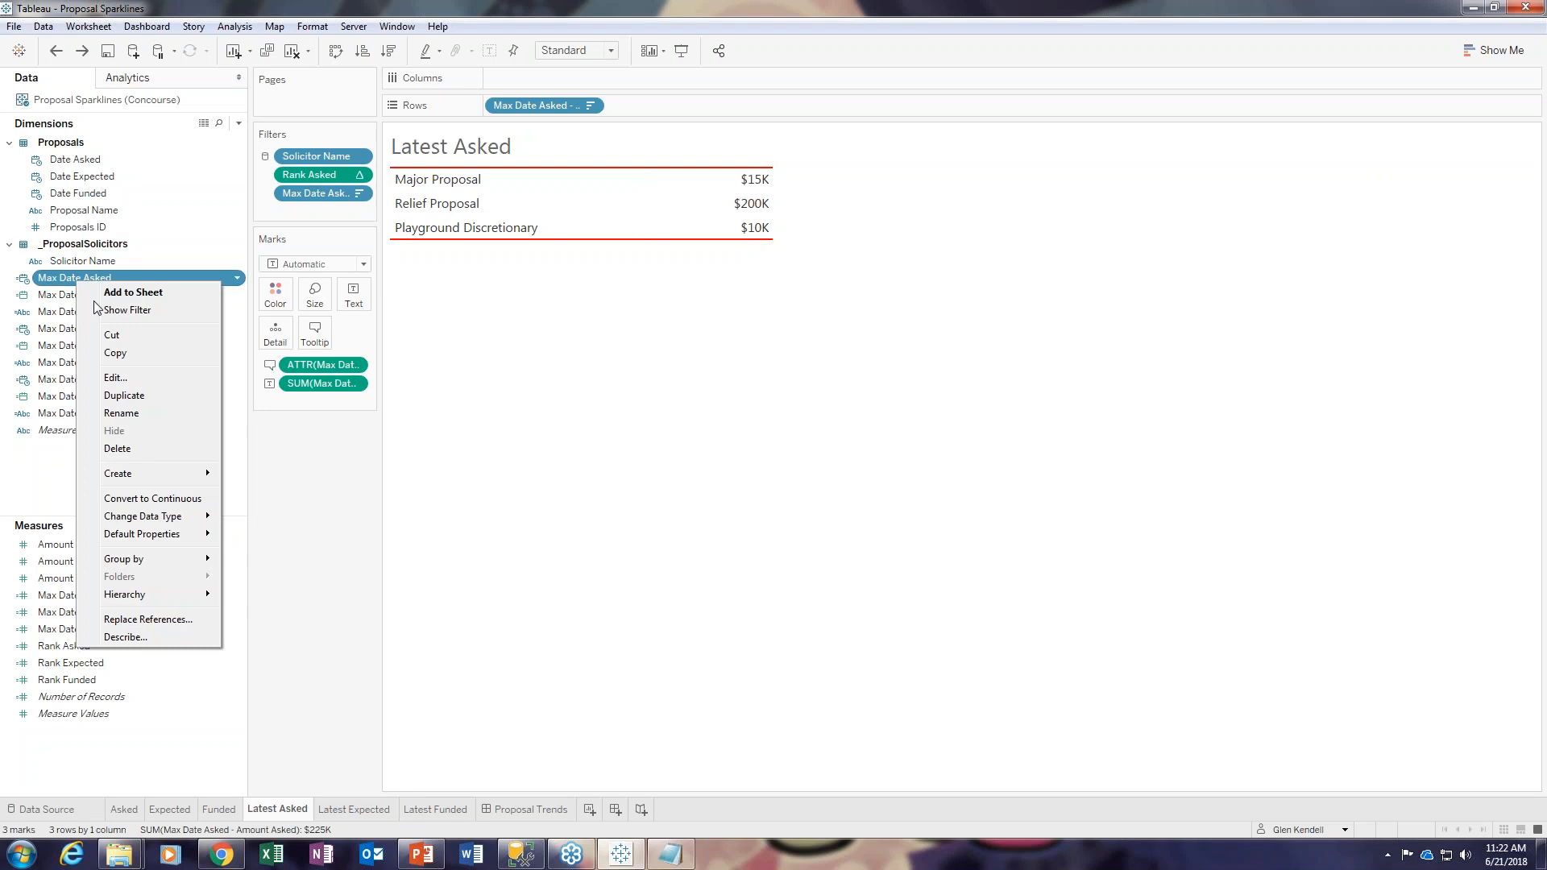
left_click(514, 346)
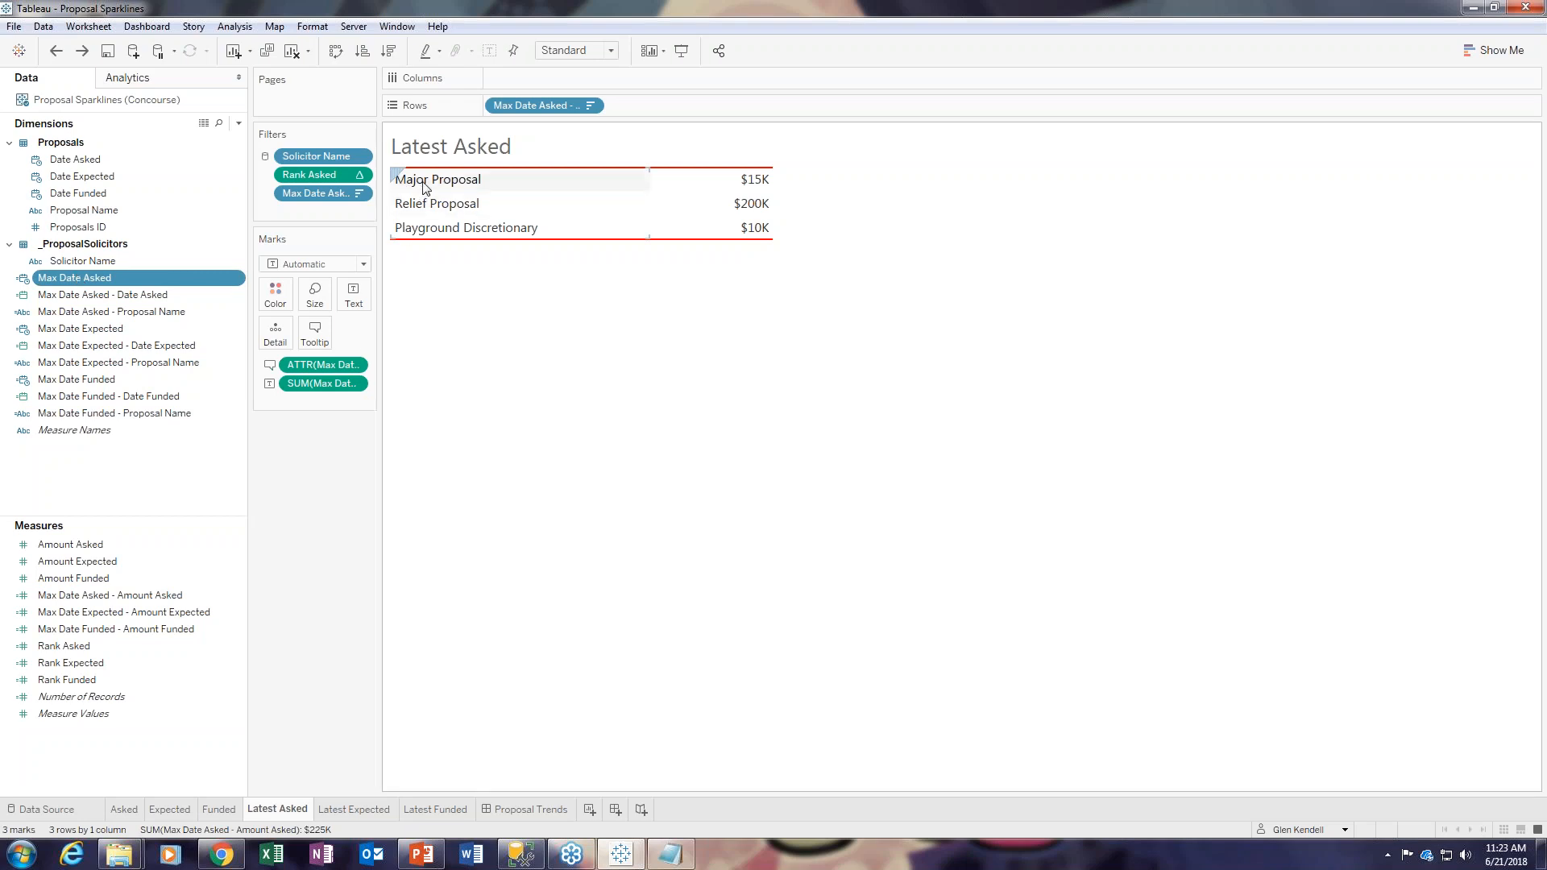
Step: Open the Max Date Asked - Date Asked calculation, examine its FIXED expression and close the editor
left_click(84, 295)
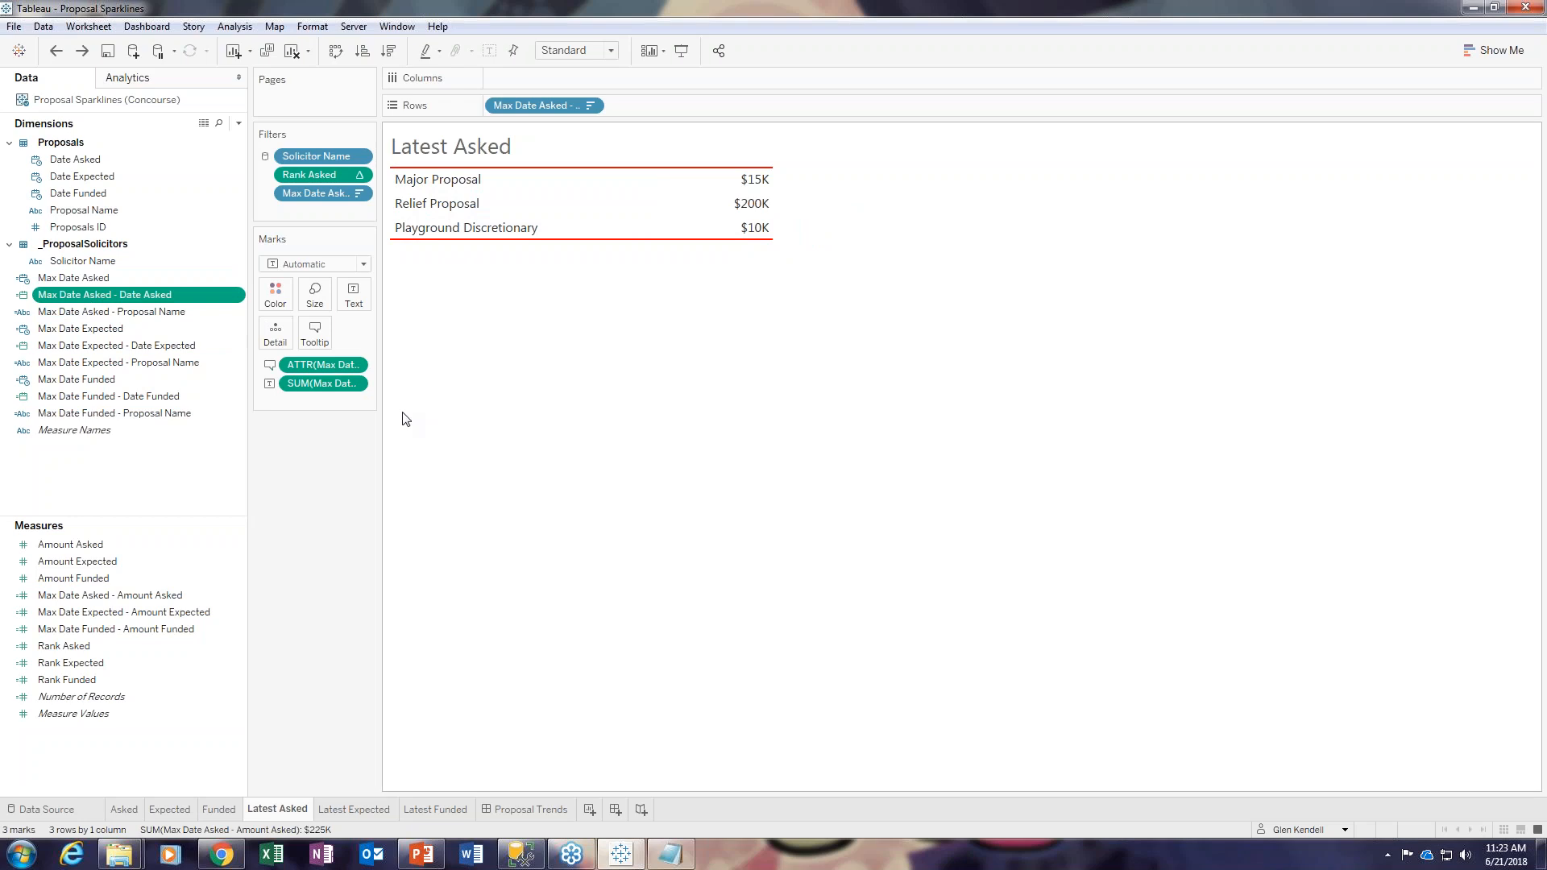
right_click(91, 294)
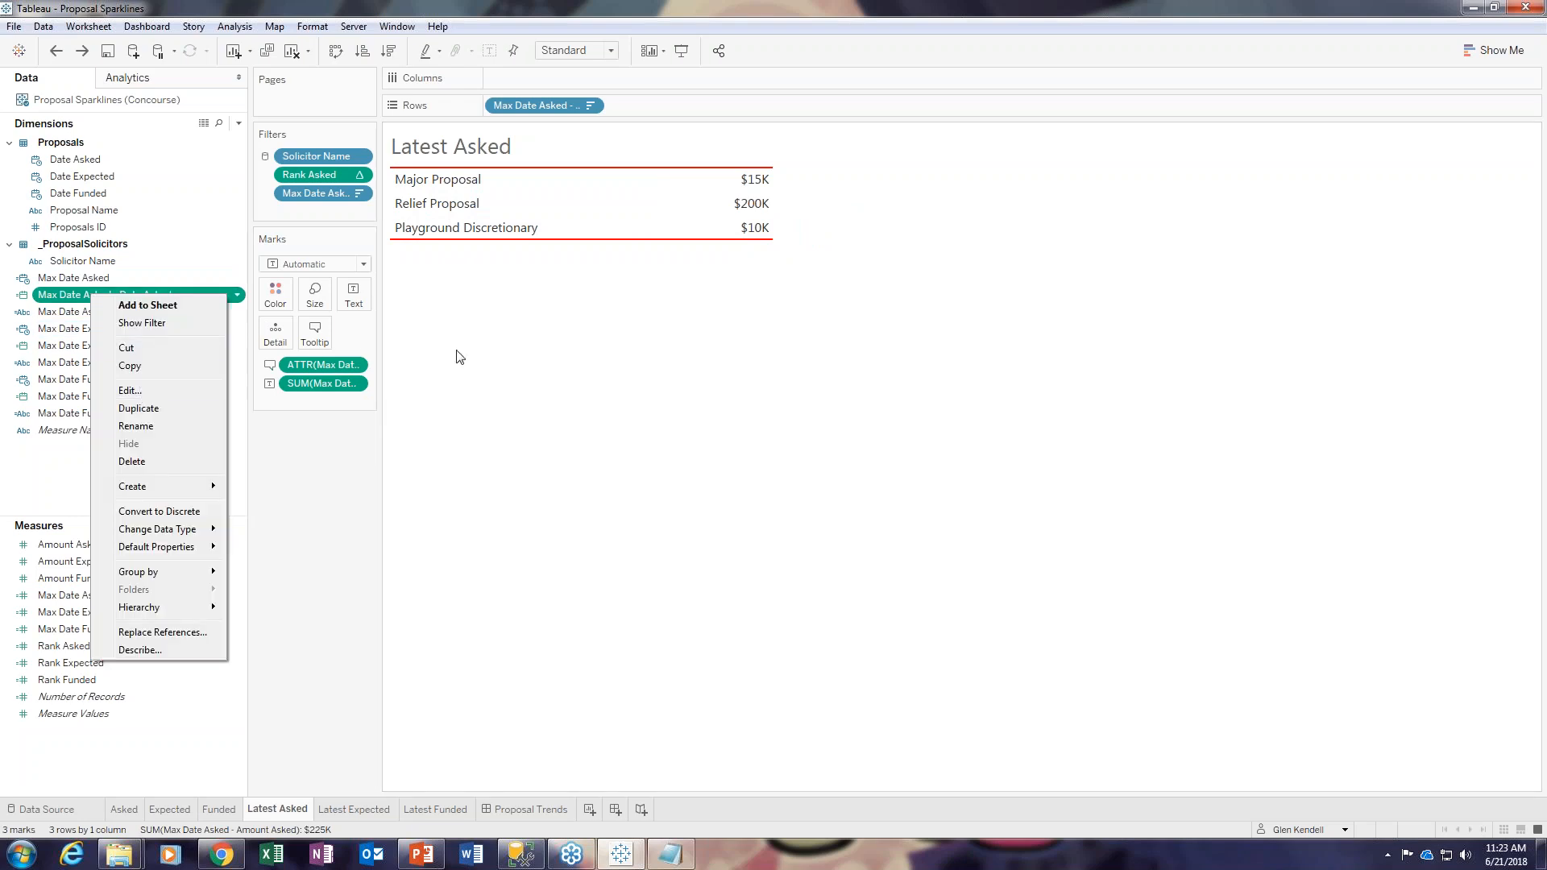
left_click(483, 356)
left_click(98, 314)
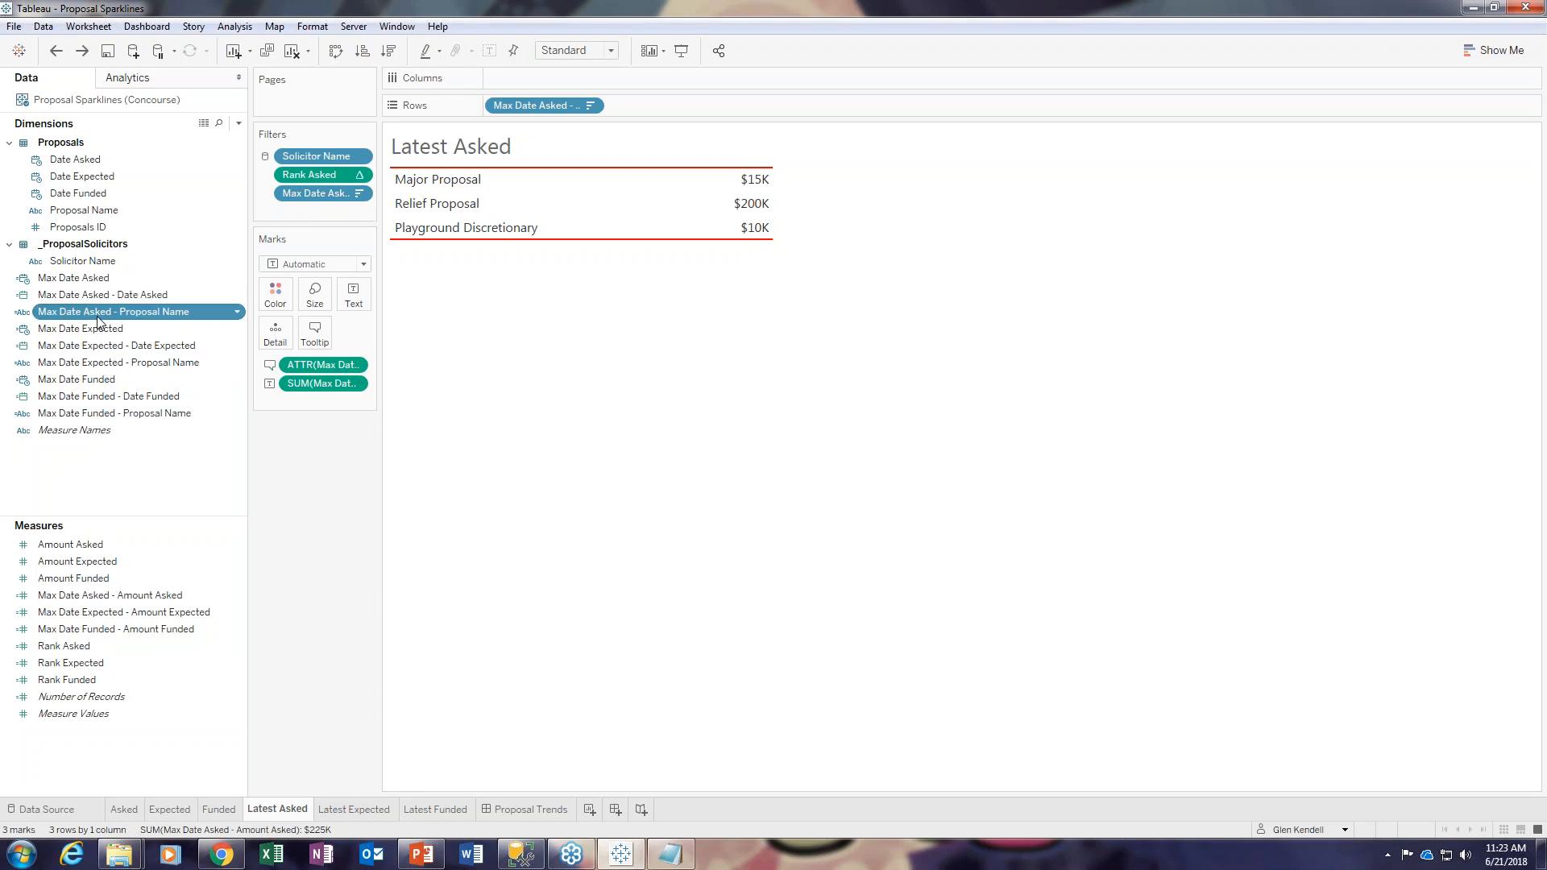
left_click(103, 298)
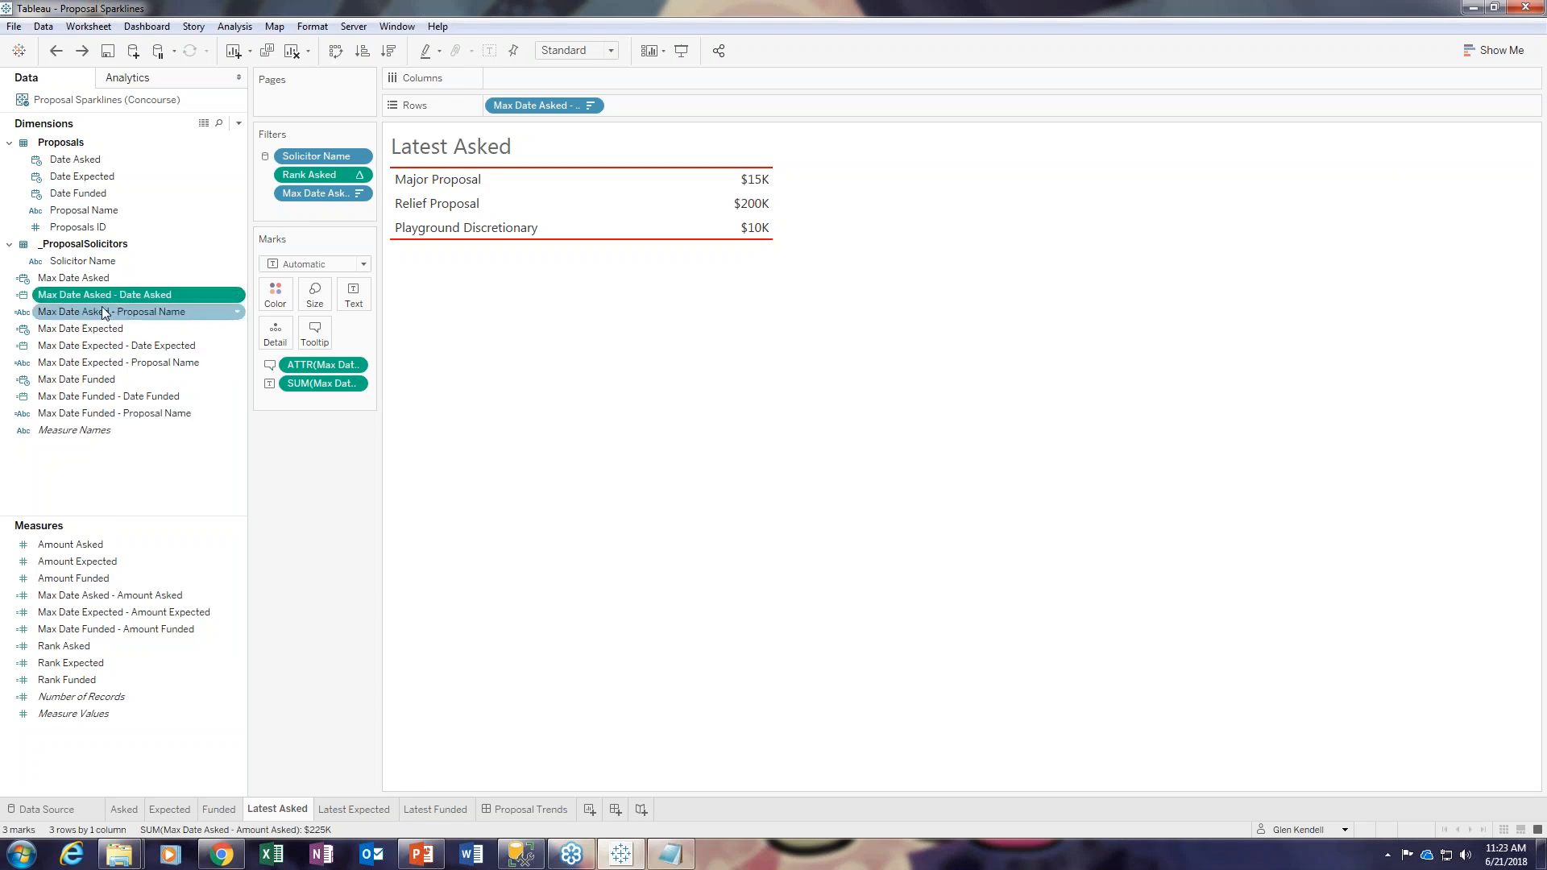
right_click(105, 291)
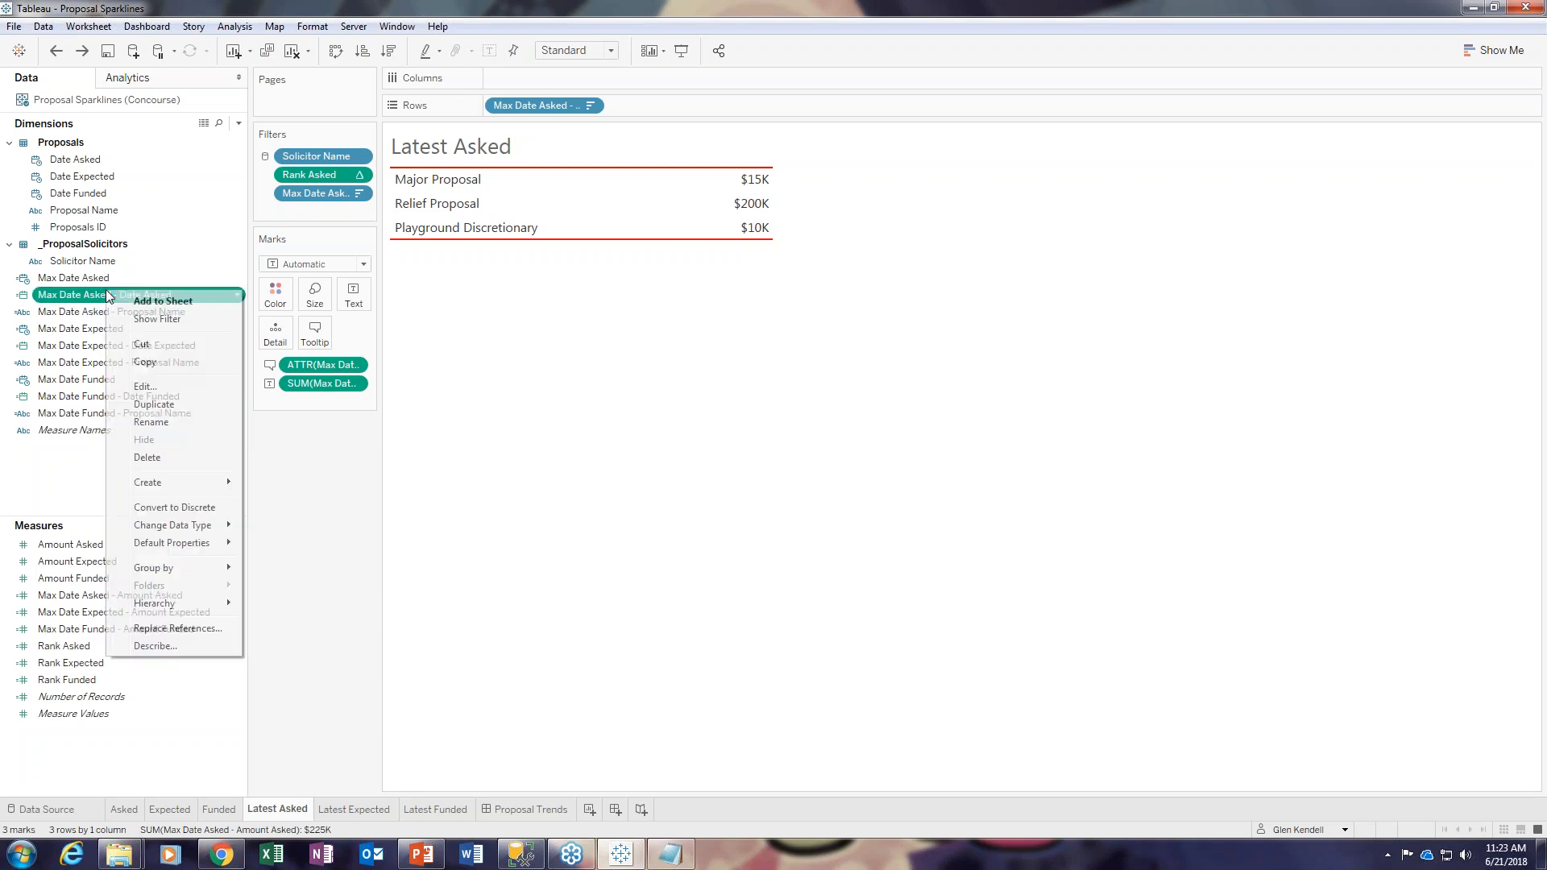
left_click(143, 387)
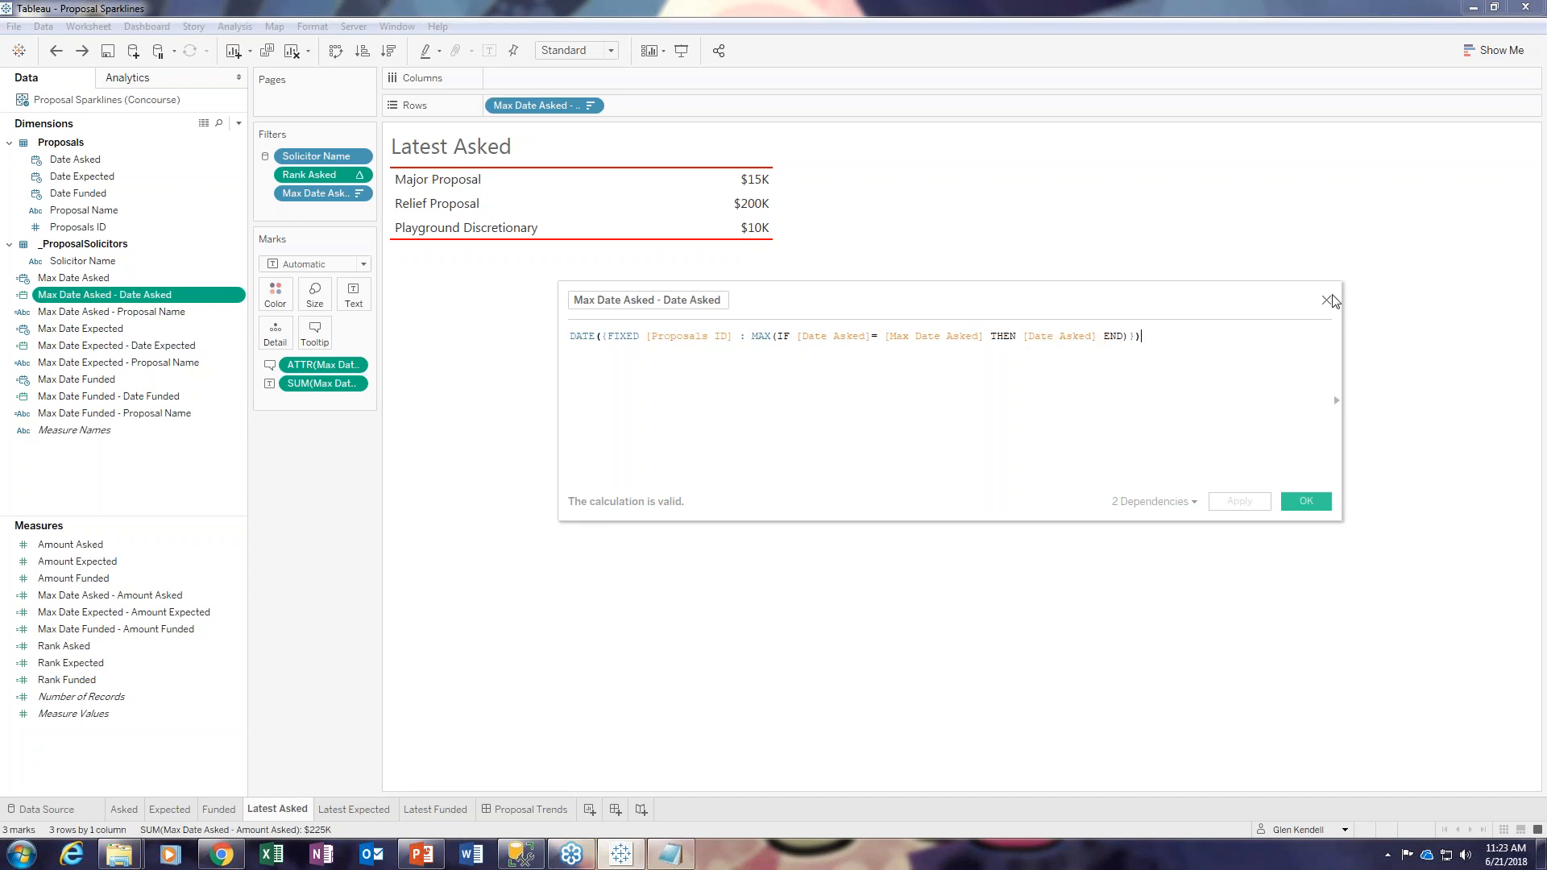
left_click(1326, 300)
Step: Examine the Max Date Asked - Proposal Name formula and the options of that field in the Latest Asked rows
left_click(165, 312)
right_click(167, 313)
left_click(214, 411)
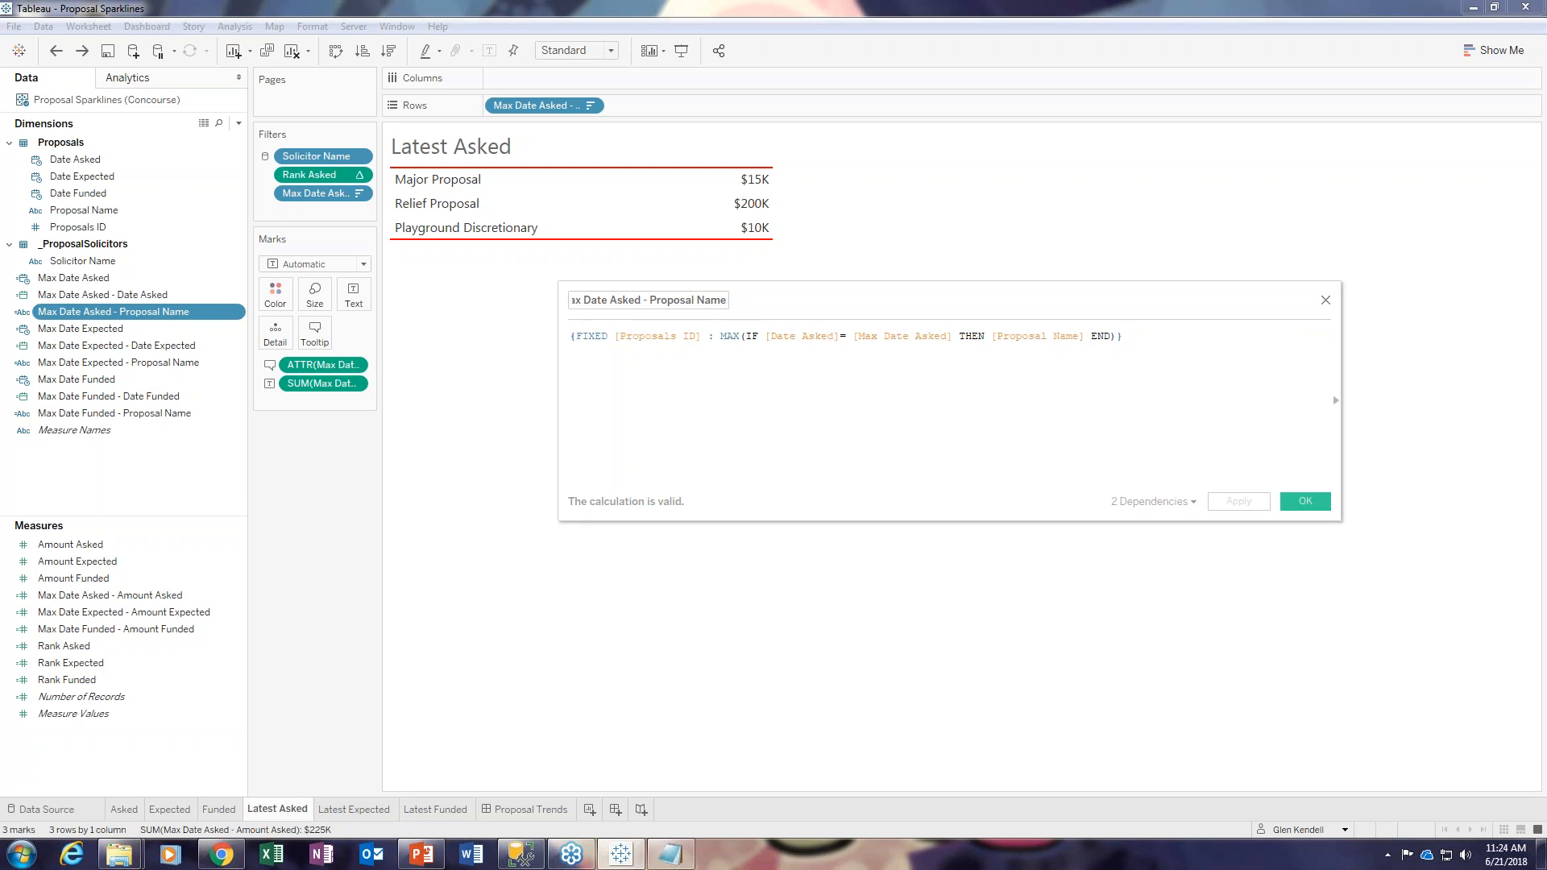
left_click(1325, 302)
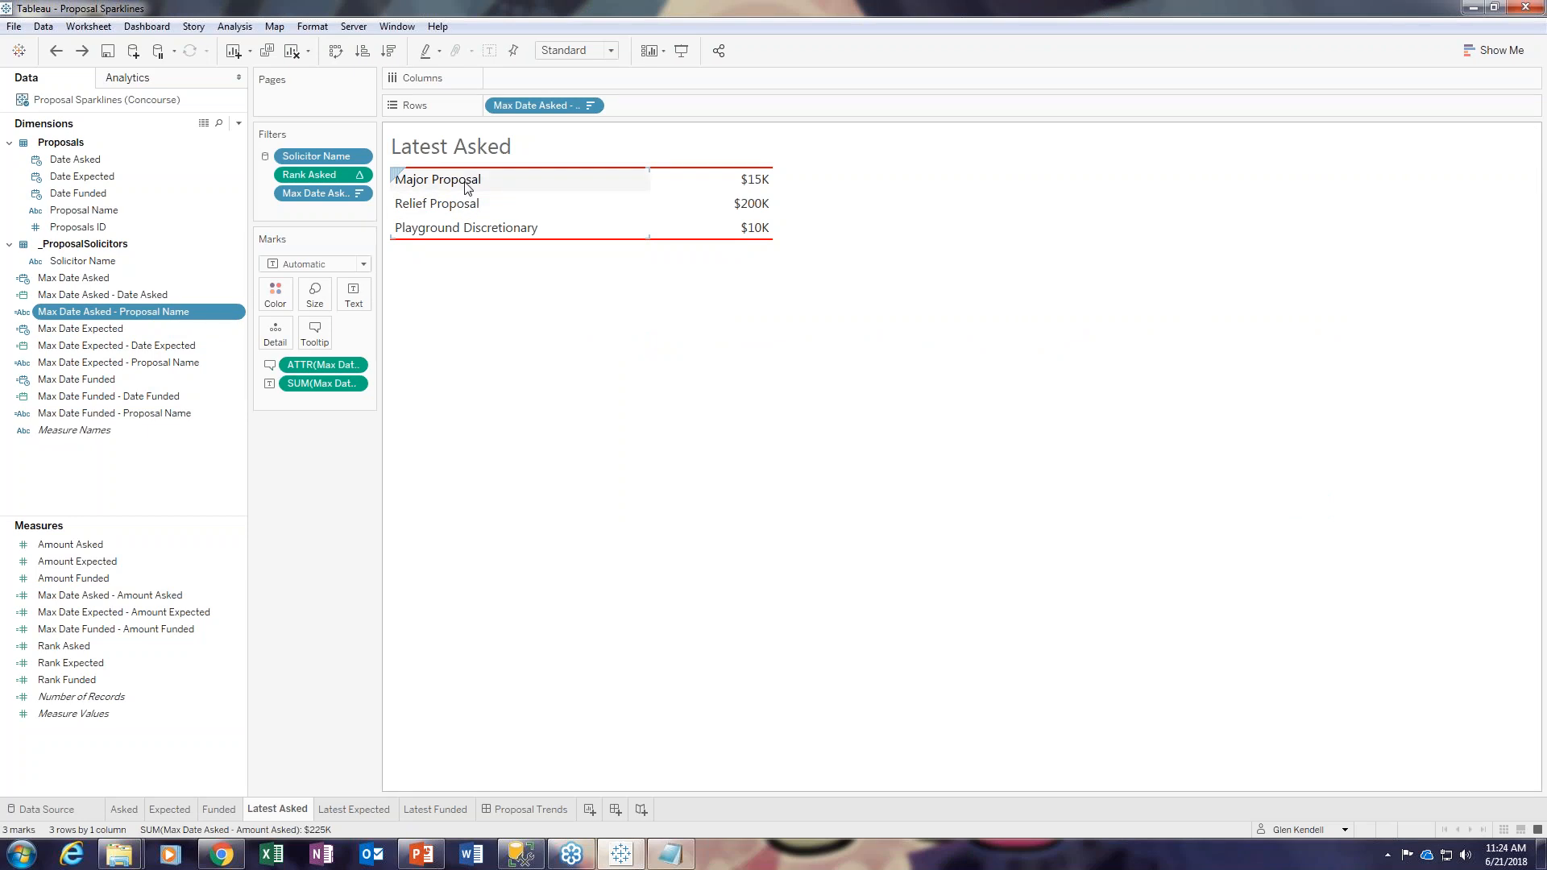
left_click(591, 106)
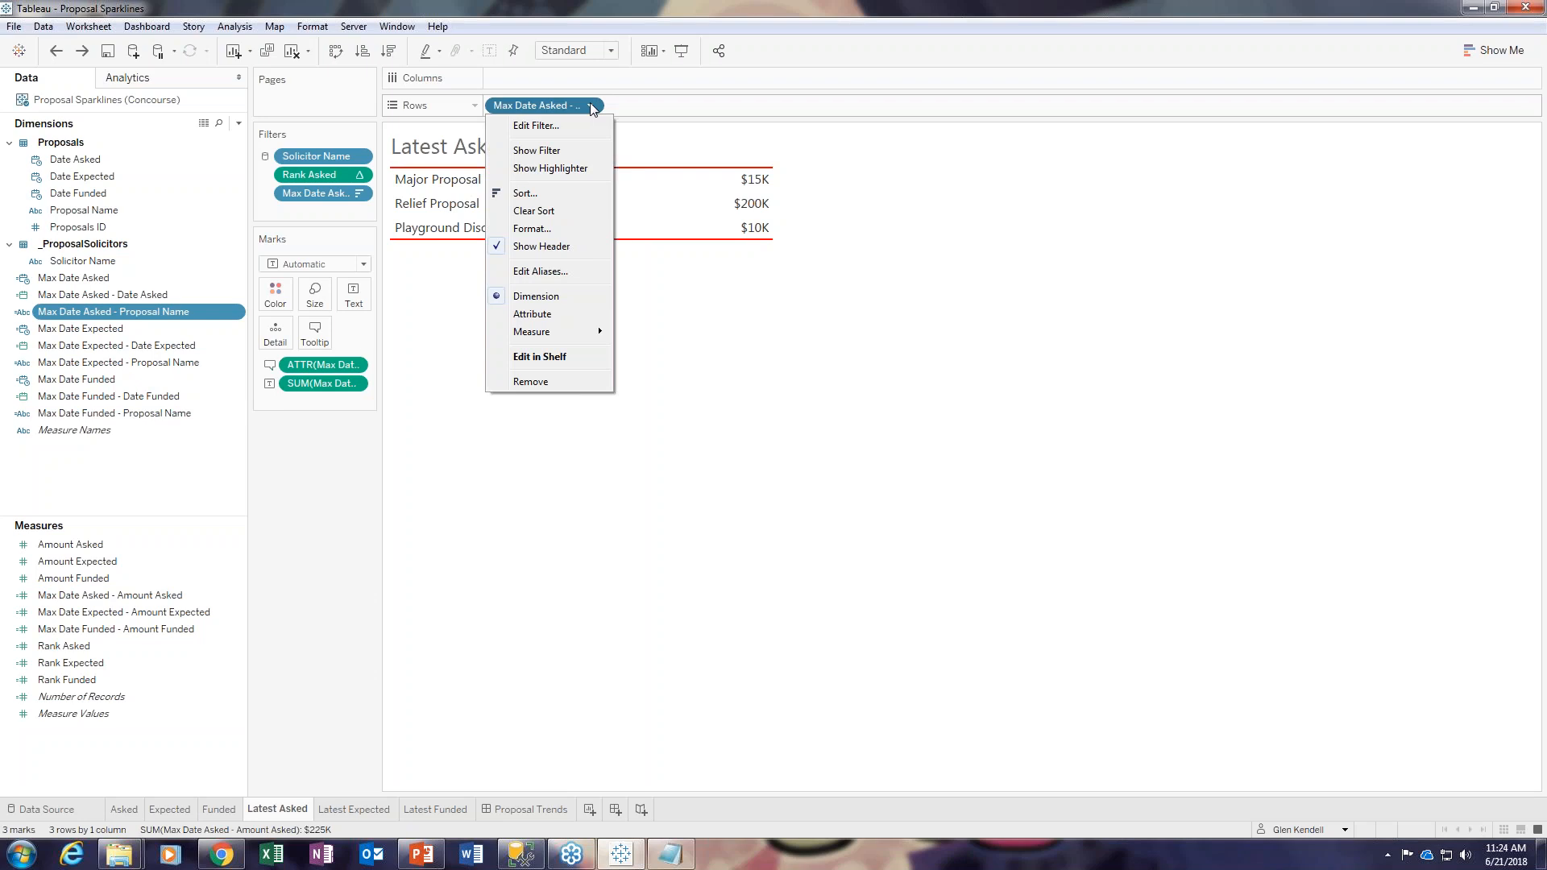
left_click(661, 105)
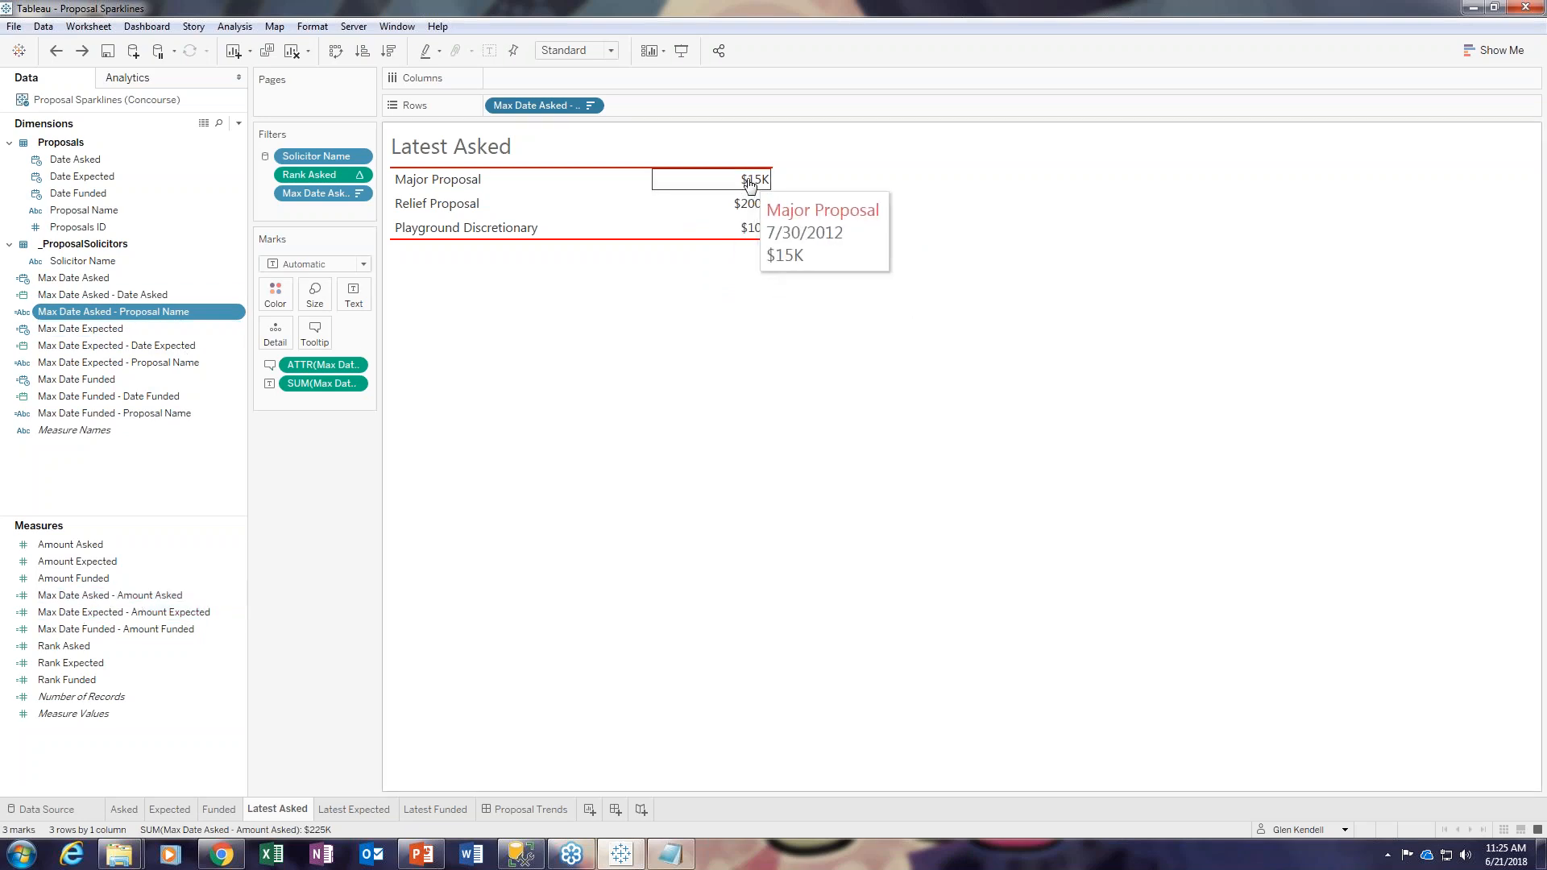
Step: Open the Rank Asked calculation, examine its descending Rank formula on Max Date Asked and close the editor
left_click(125, 596, "ctrl")
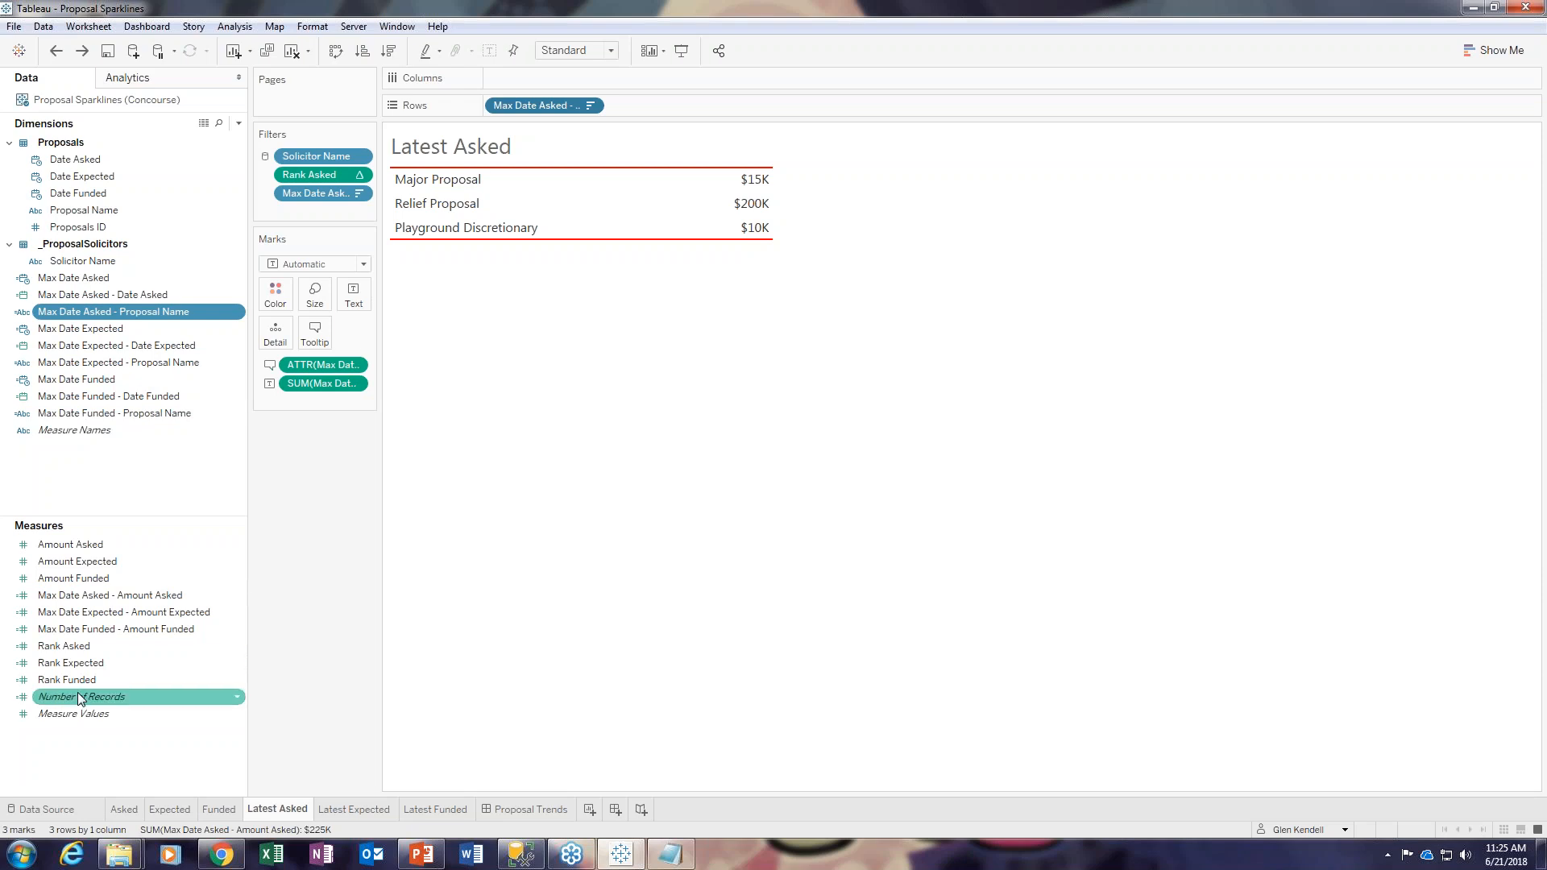
right_click(58, 649)
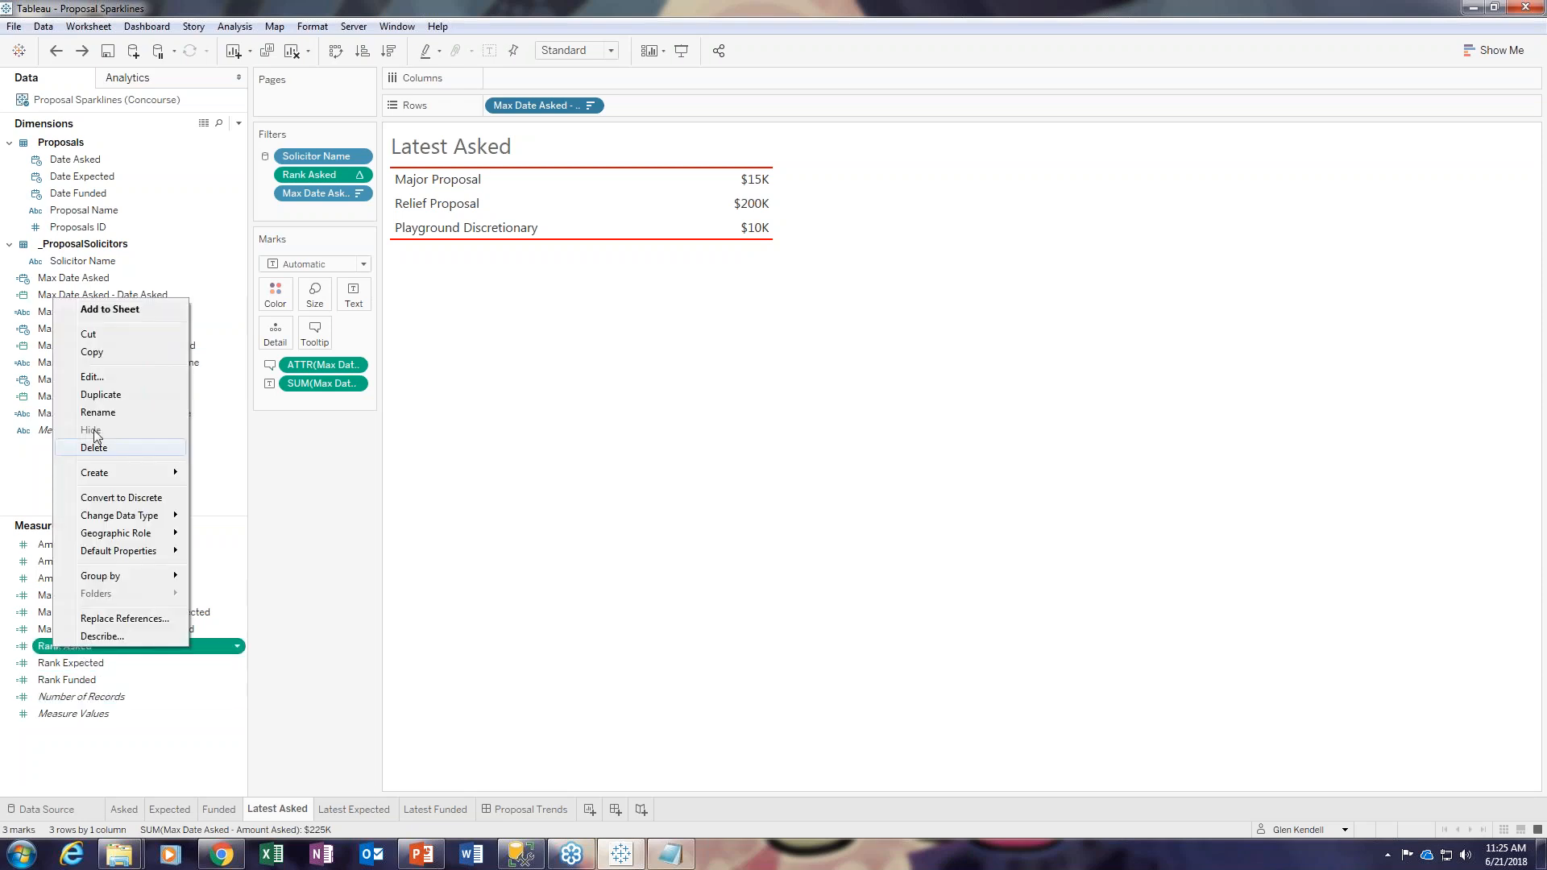
left_click(100, 377)
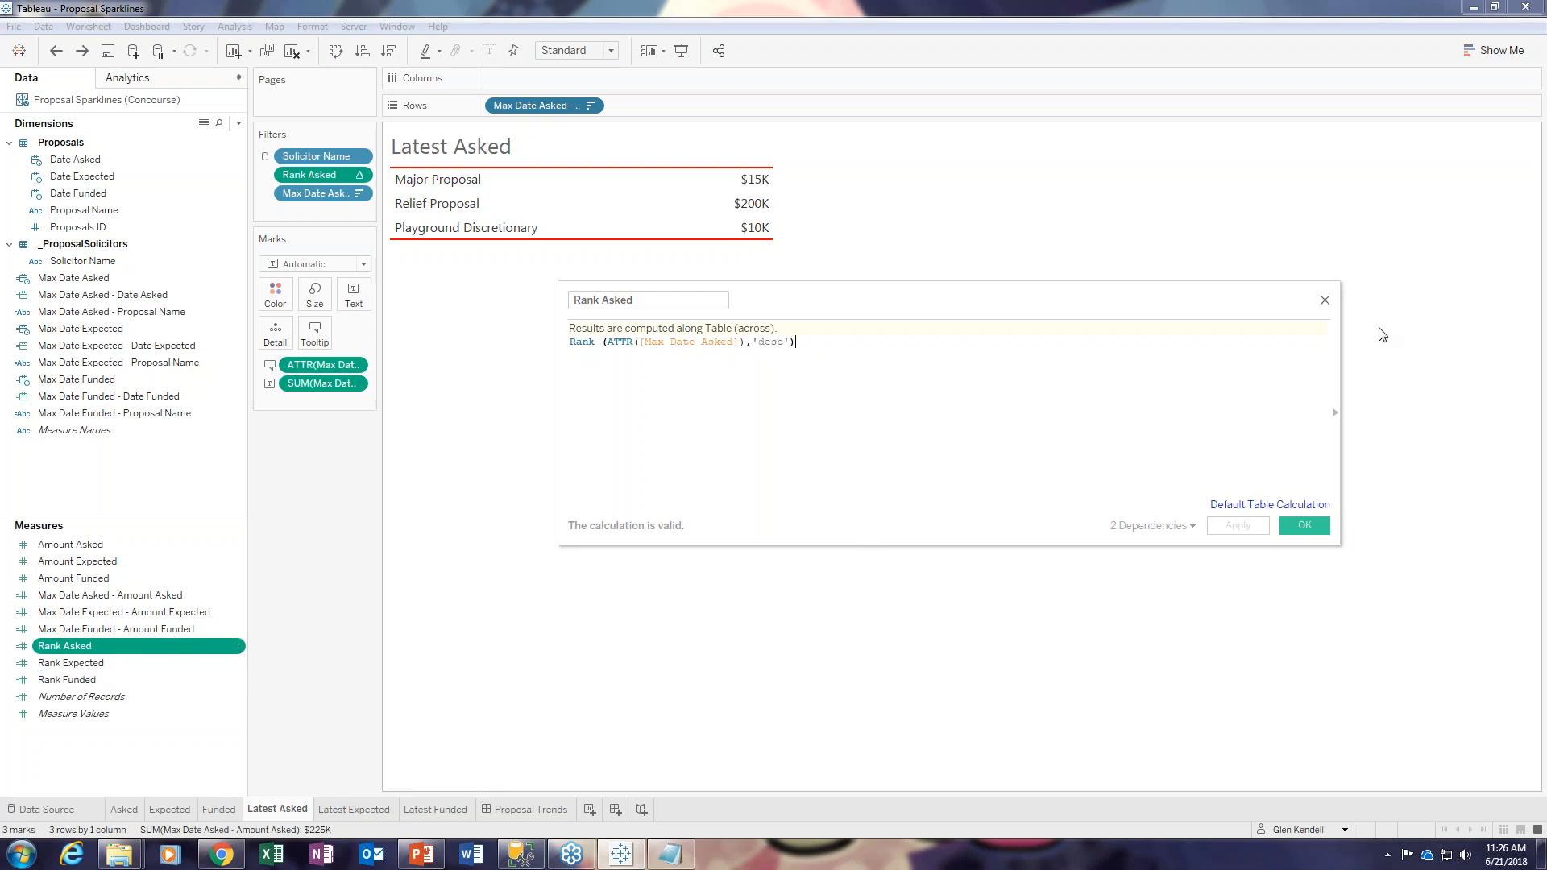
left_click(1324, 301)
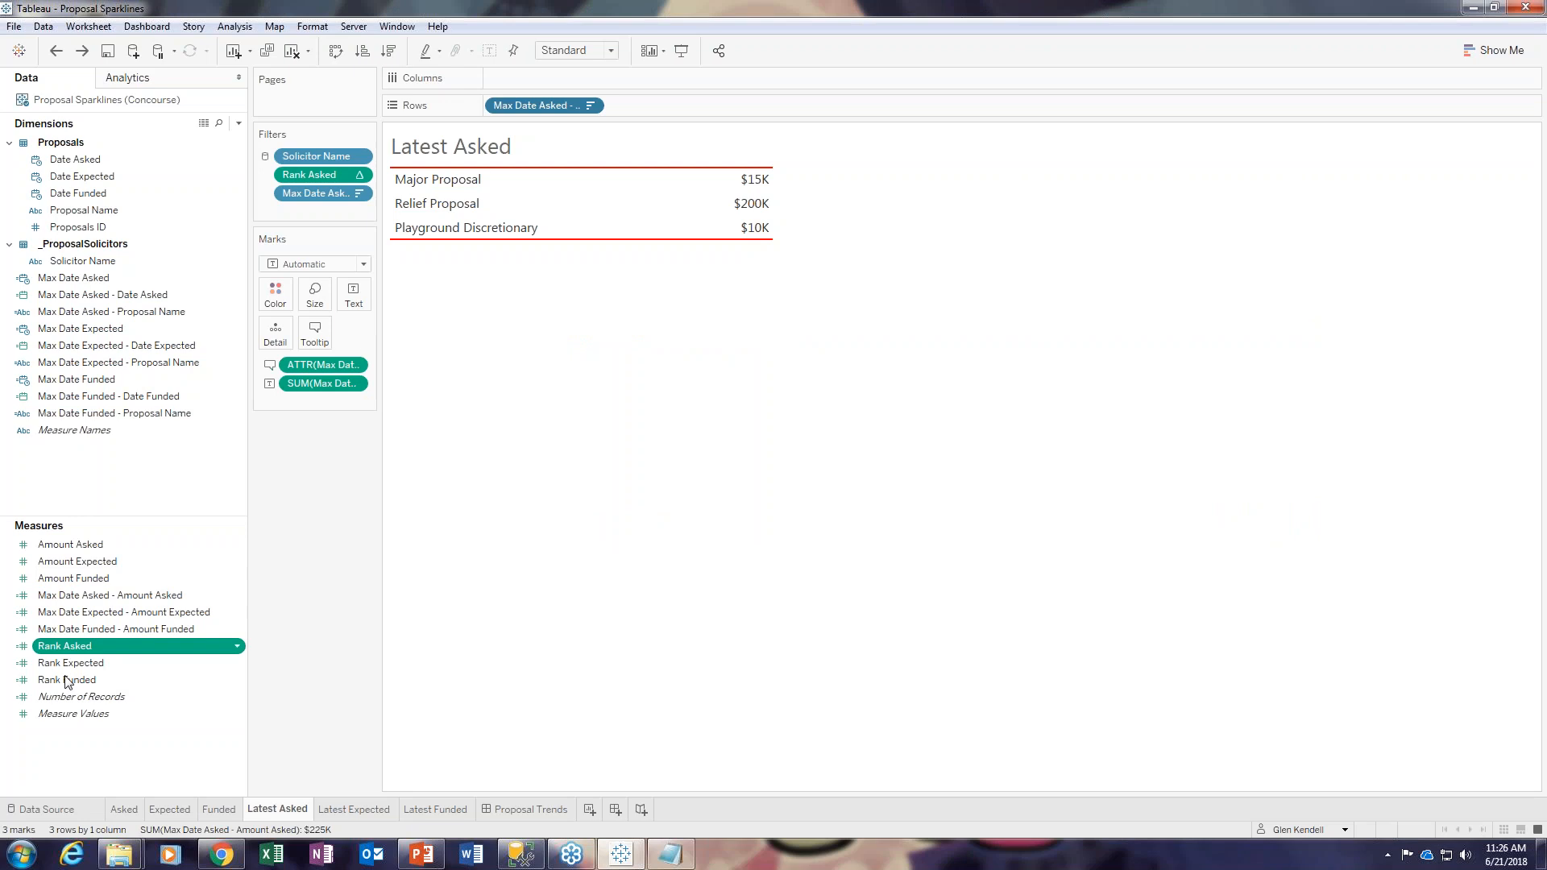
Step: Examine the range of values in the Rank Asked filter on the Latest Asked sheet and leave it without changes
left_click(359, 174)
left_click(342, 199)
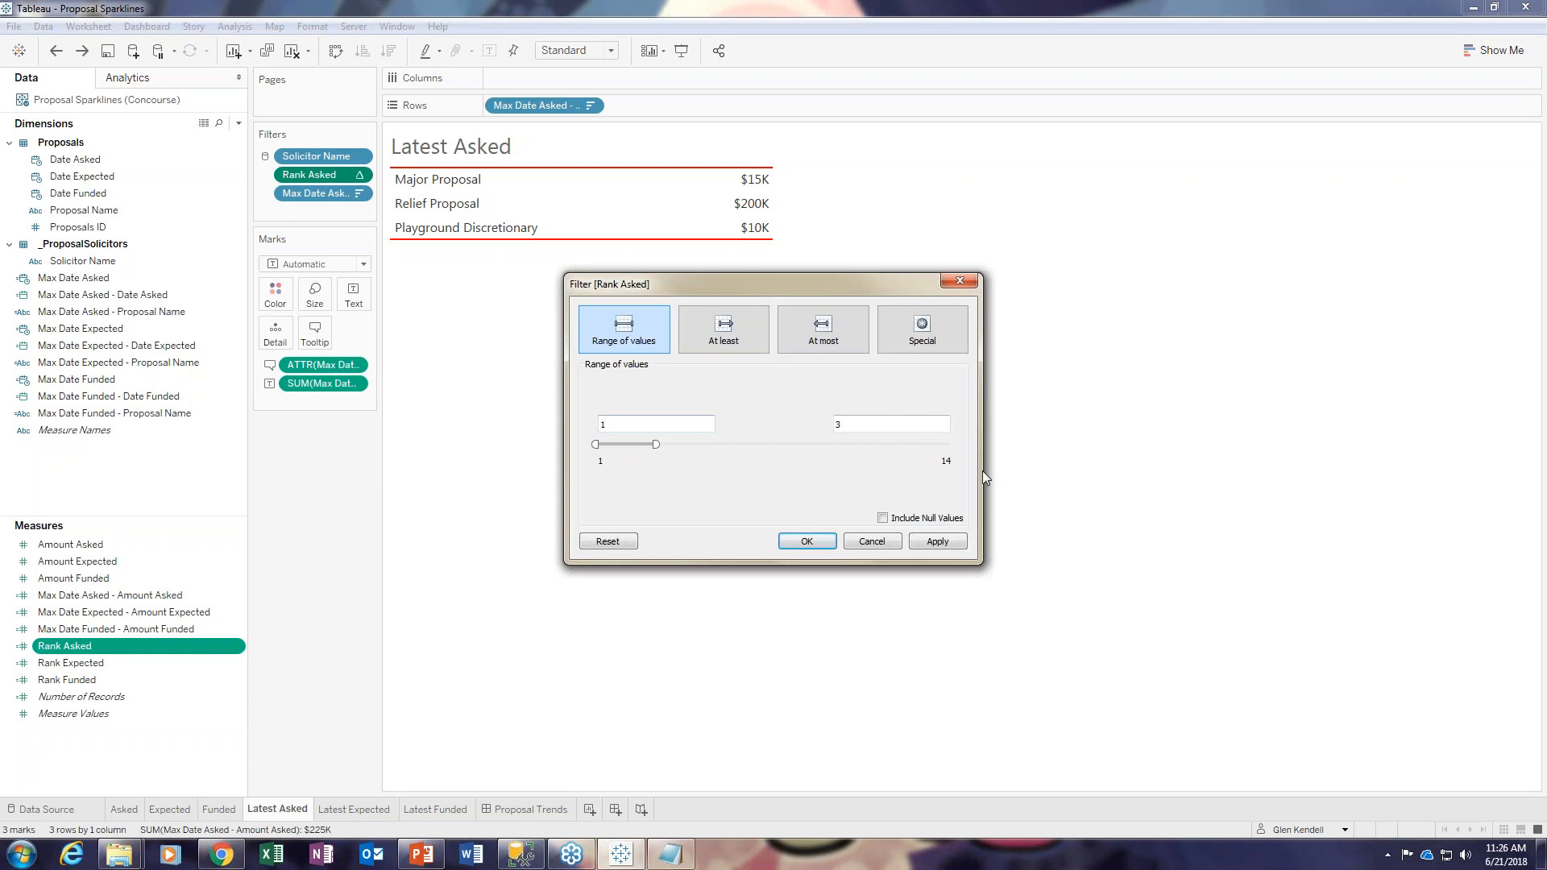
left_click(918, 424)
left_click(878, 542)
Step: Try the Latest Asked table without its Rank Asked filter, check the Proposal Trends dashboard, and undo the filter's removal
left_click(359, 175)
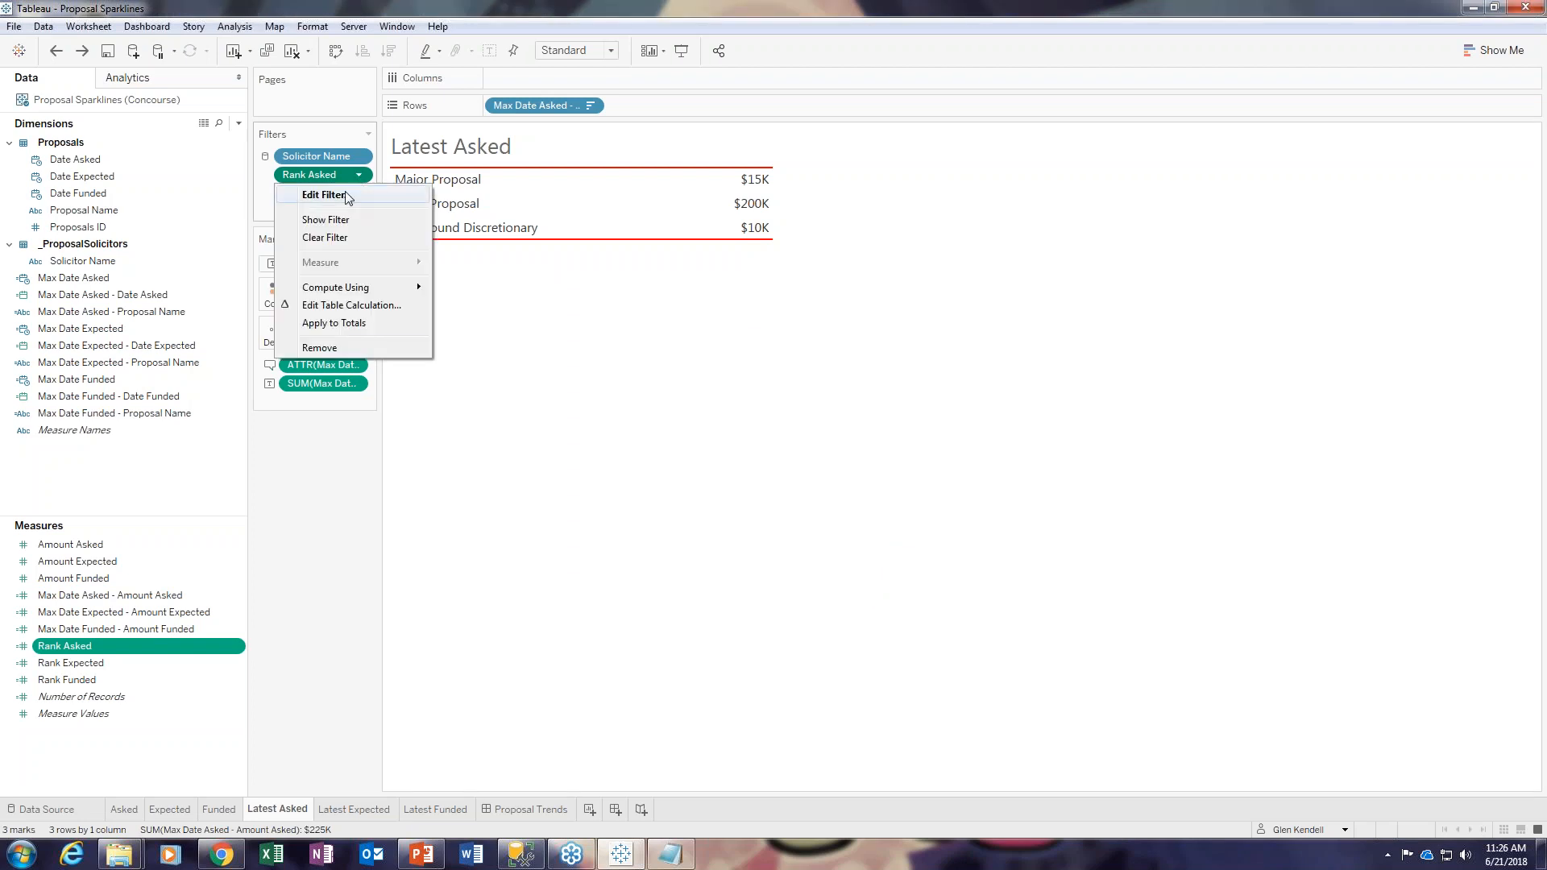
left_click(328, 349)
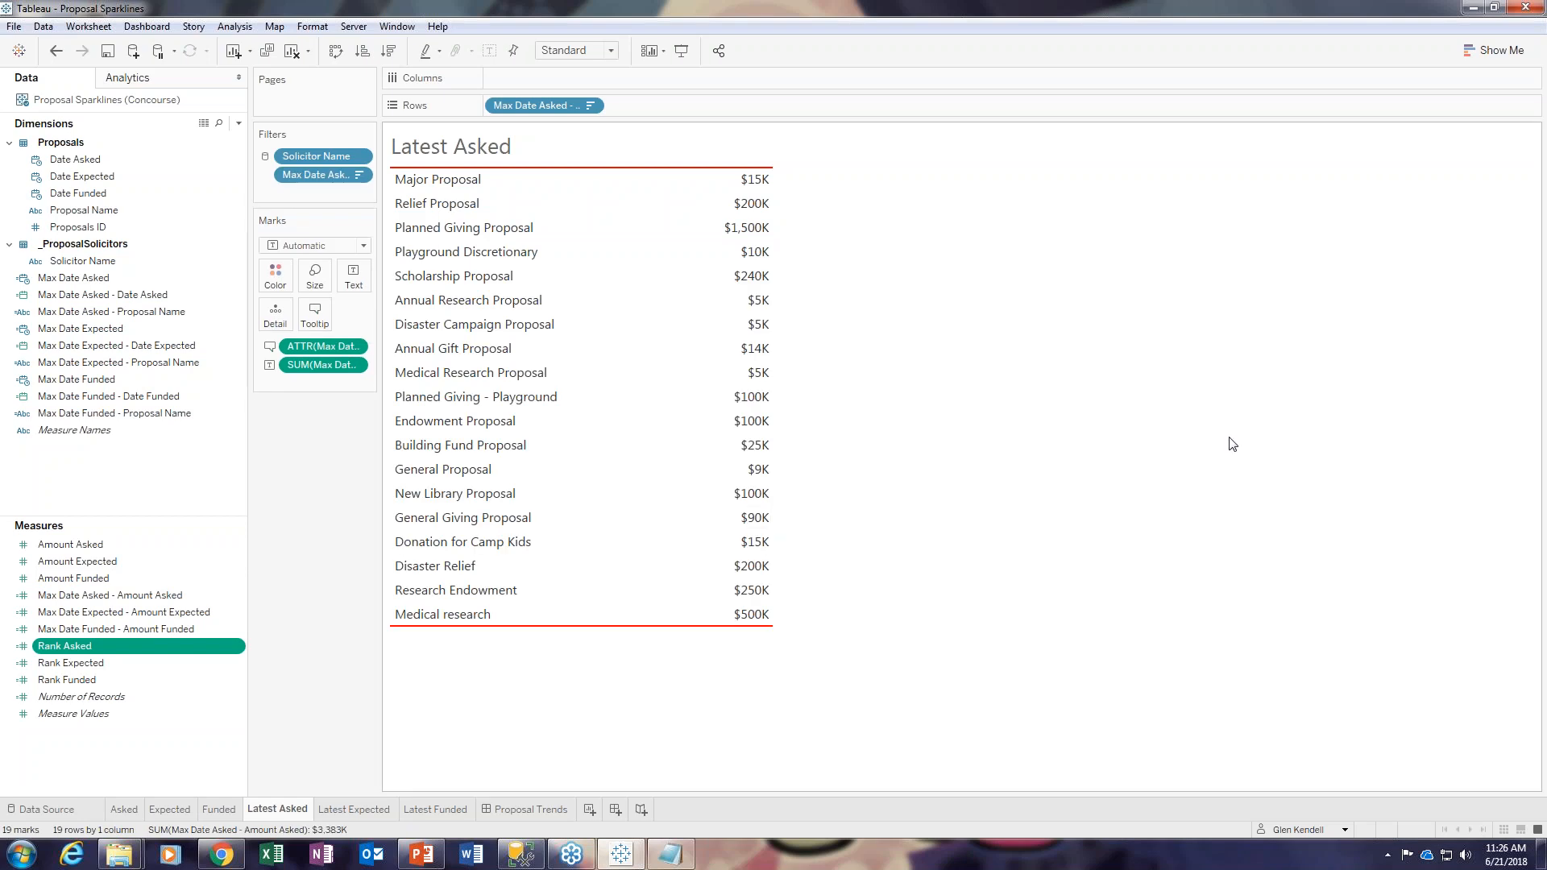
left_click(554, 812)
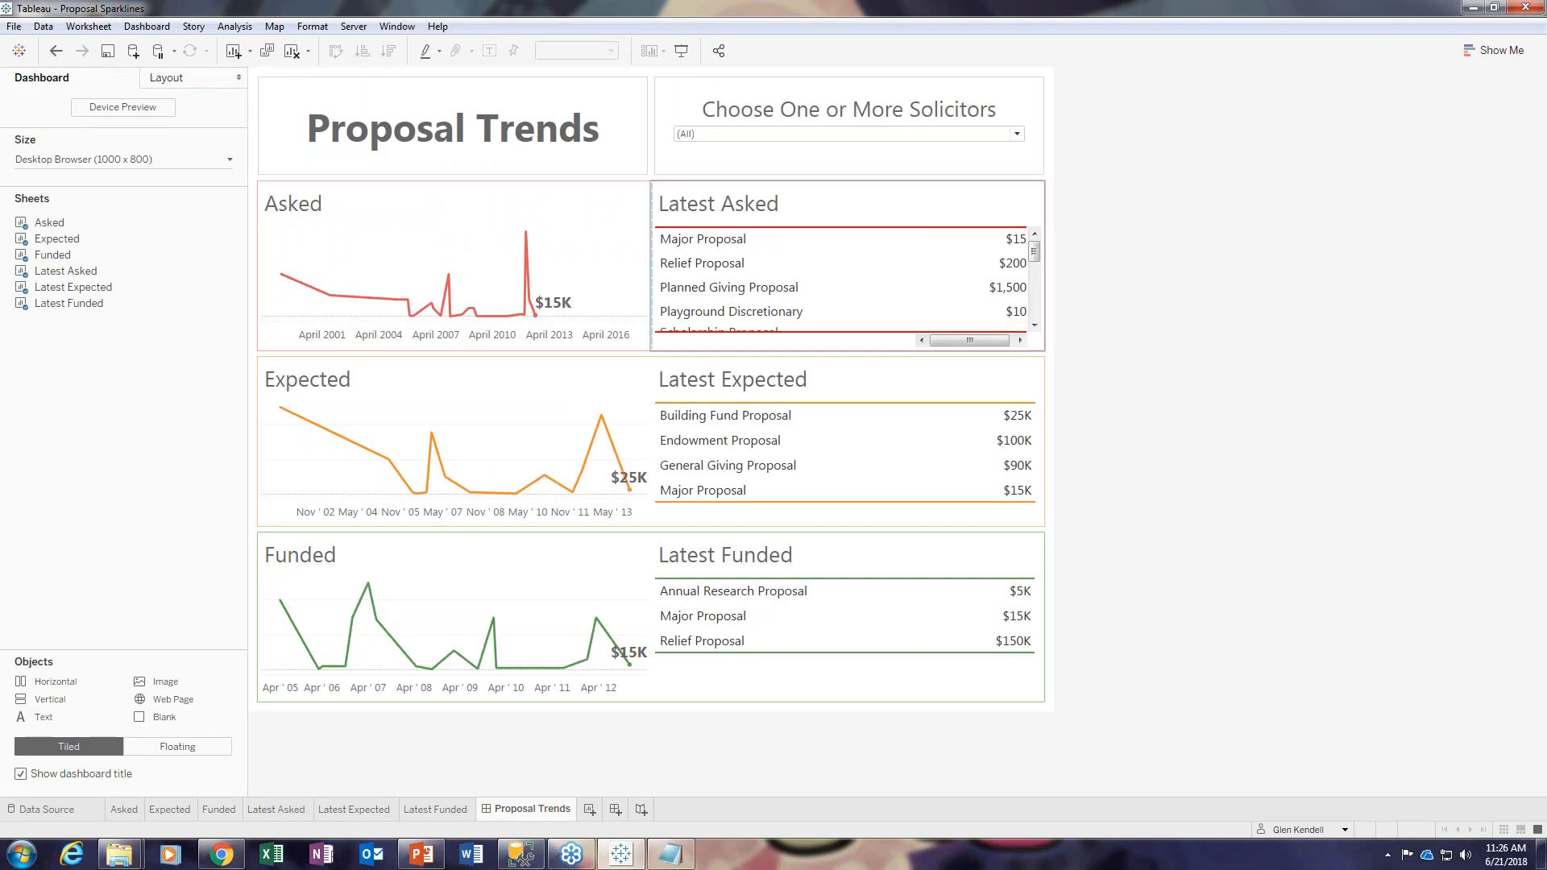
mouse_move(1033, 251)
left_mouse_down()
mouse_move(1037, 317)
mouse_move(1035, 251)
left_mouse_up()
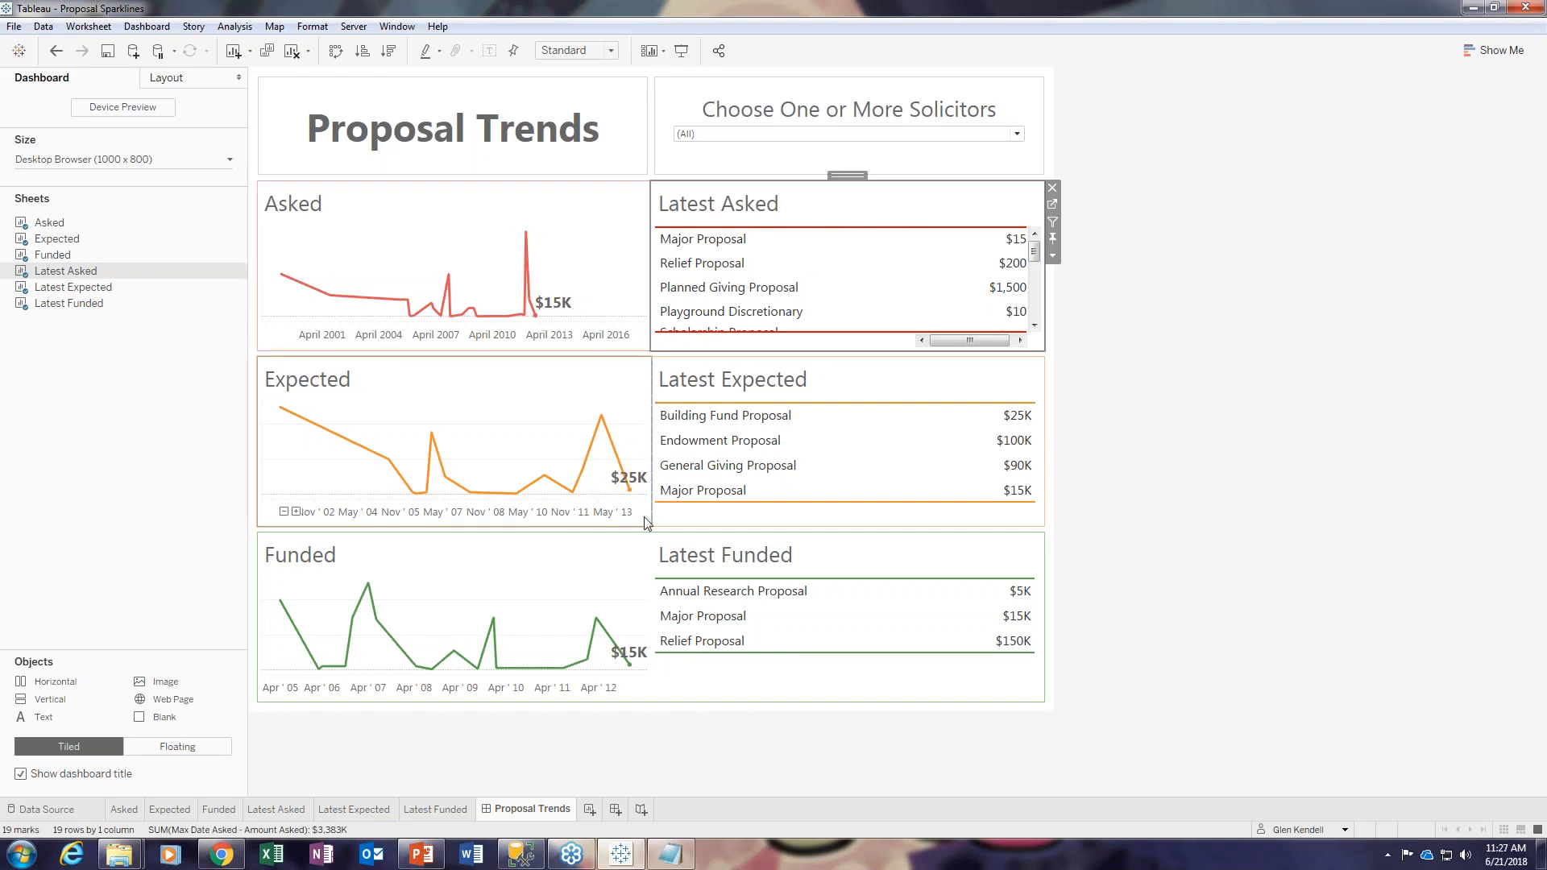
left_click(131, 809)
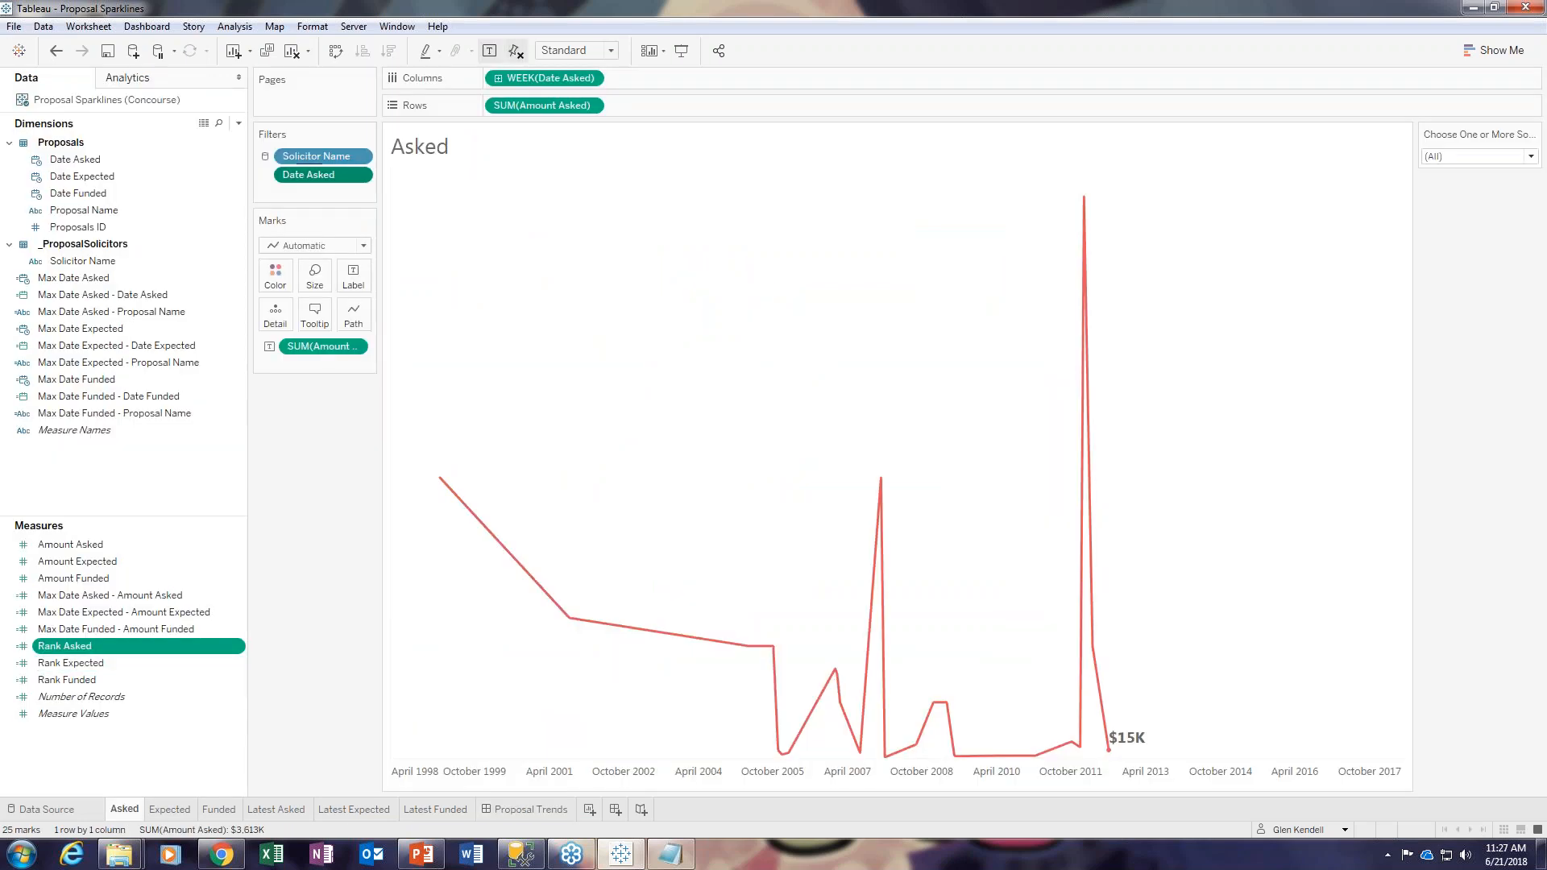
left_click(284, 809)
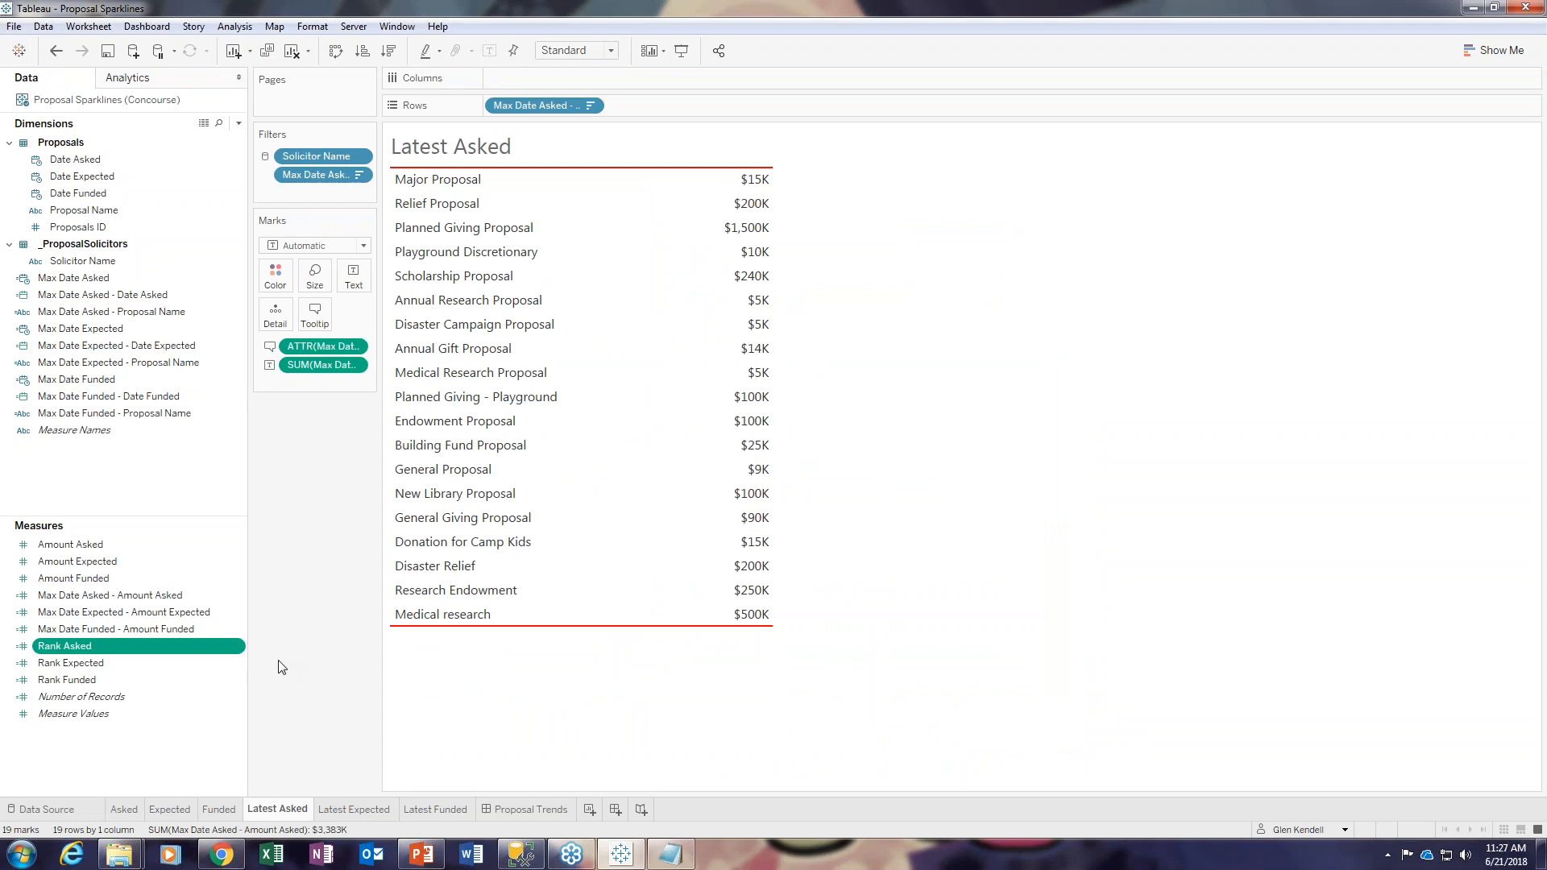
left_click(56, 53)
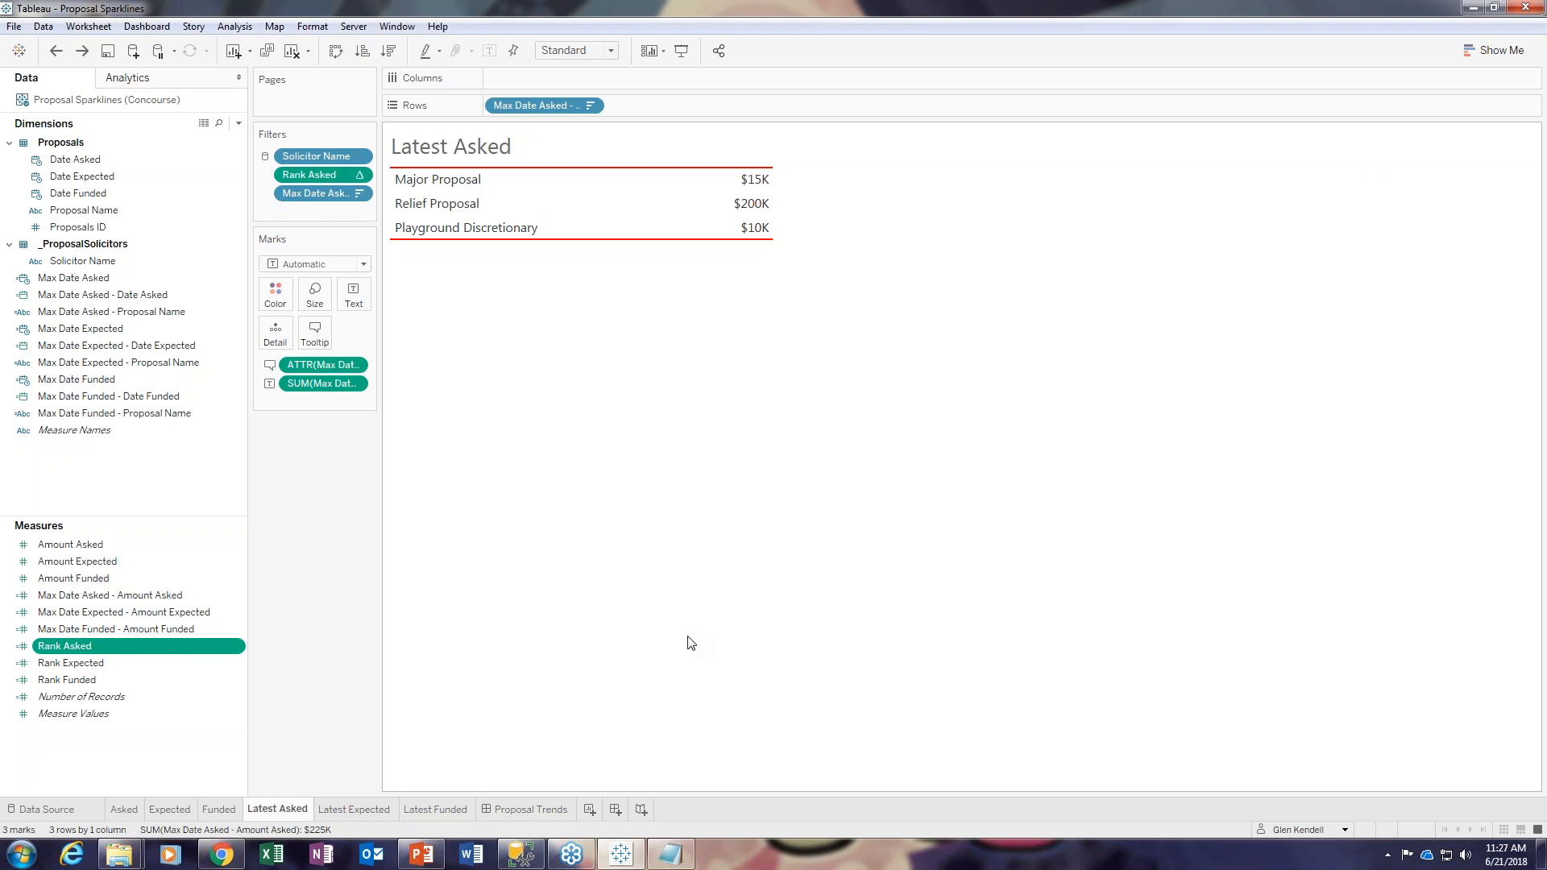
Step: Compare the Latest Expected, Latest Funded and Latest Asked sheets, and examine how they appear on the Proposal Trends dashboard
left_click(339, 810)
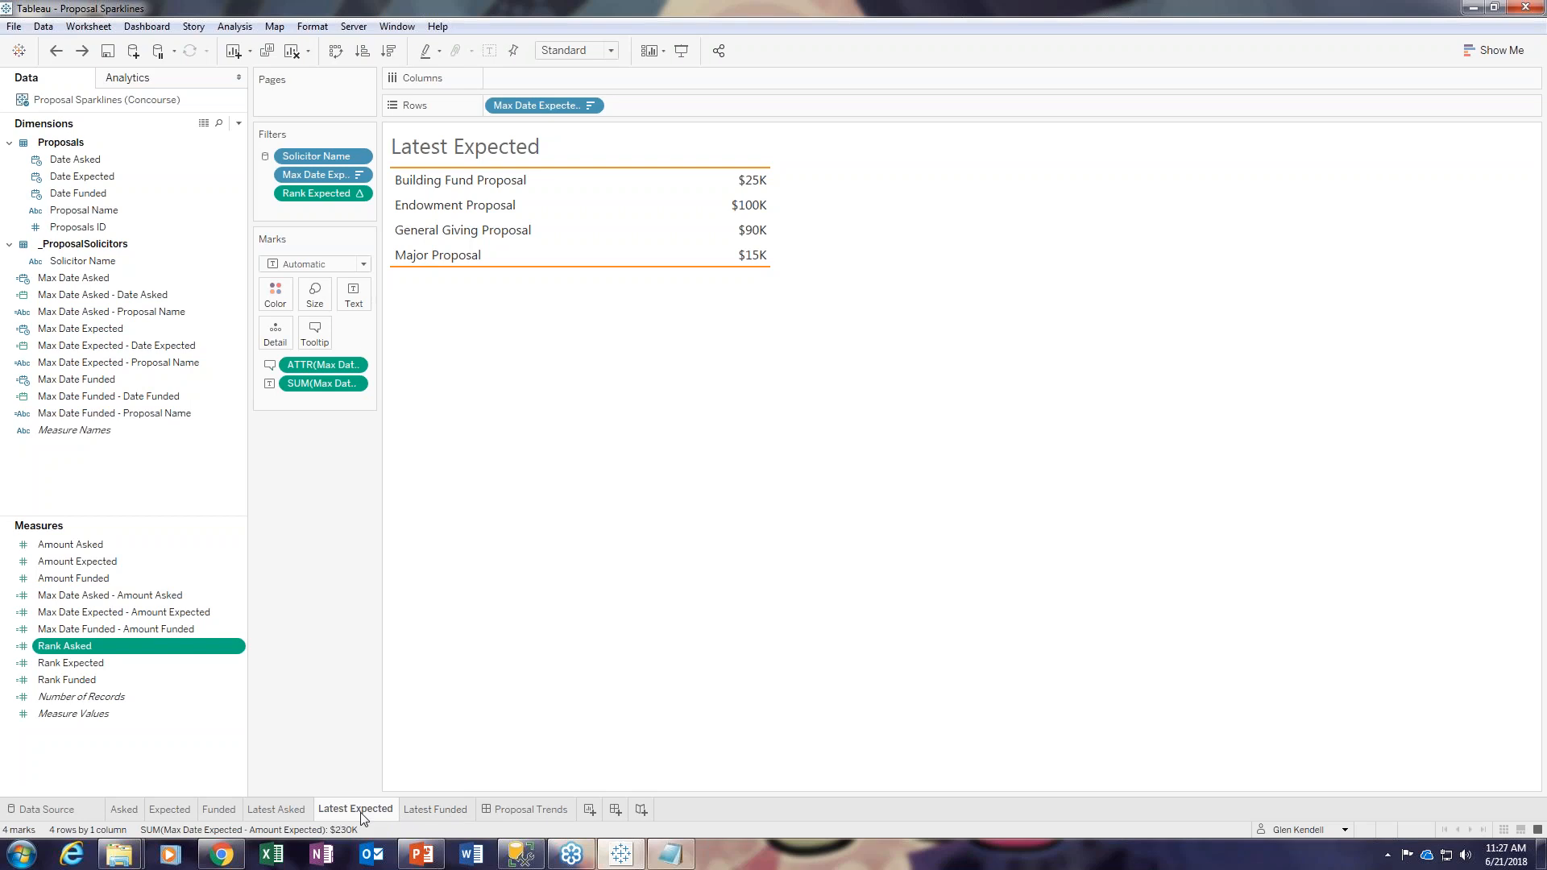
left_click(433, 810)
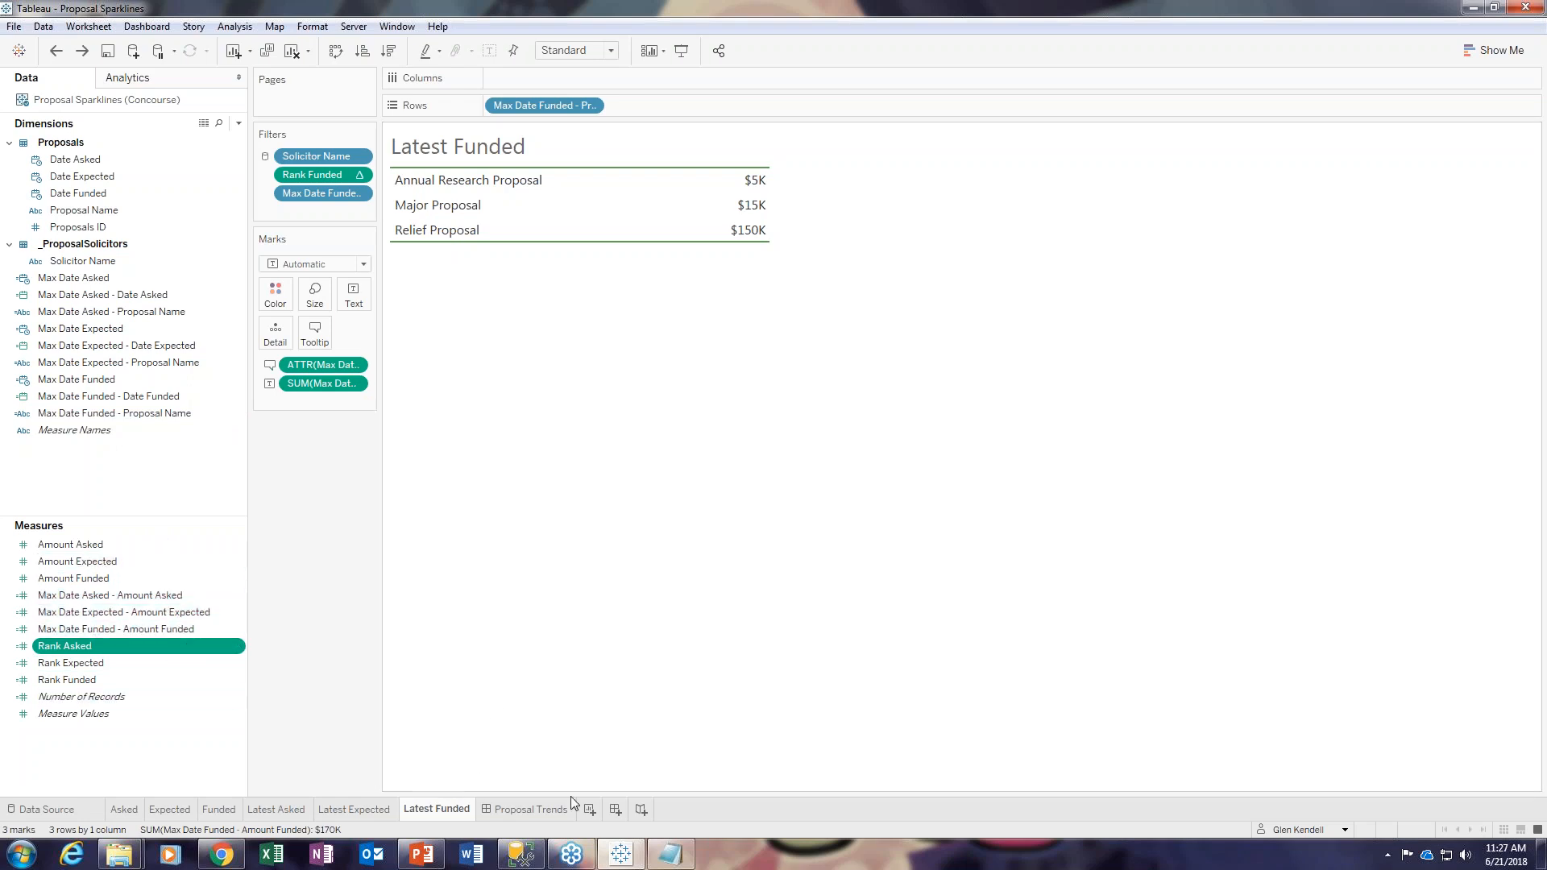
left_click(358, 810)
left_click(278, 810)
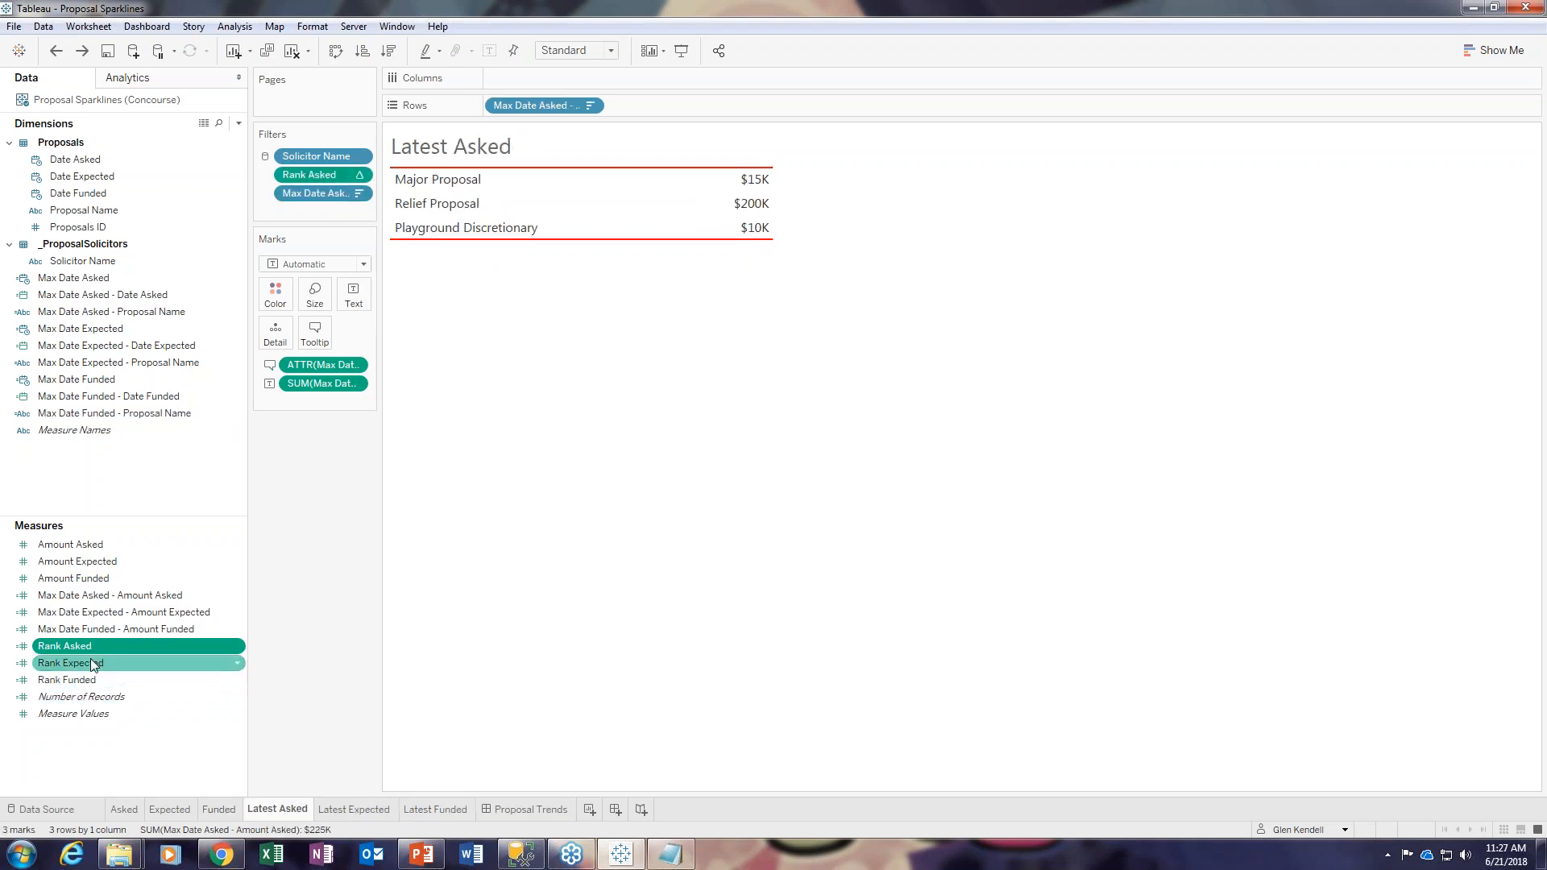
left_click(127, 809)
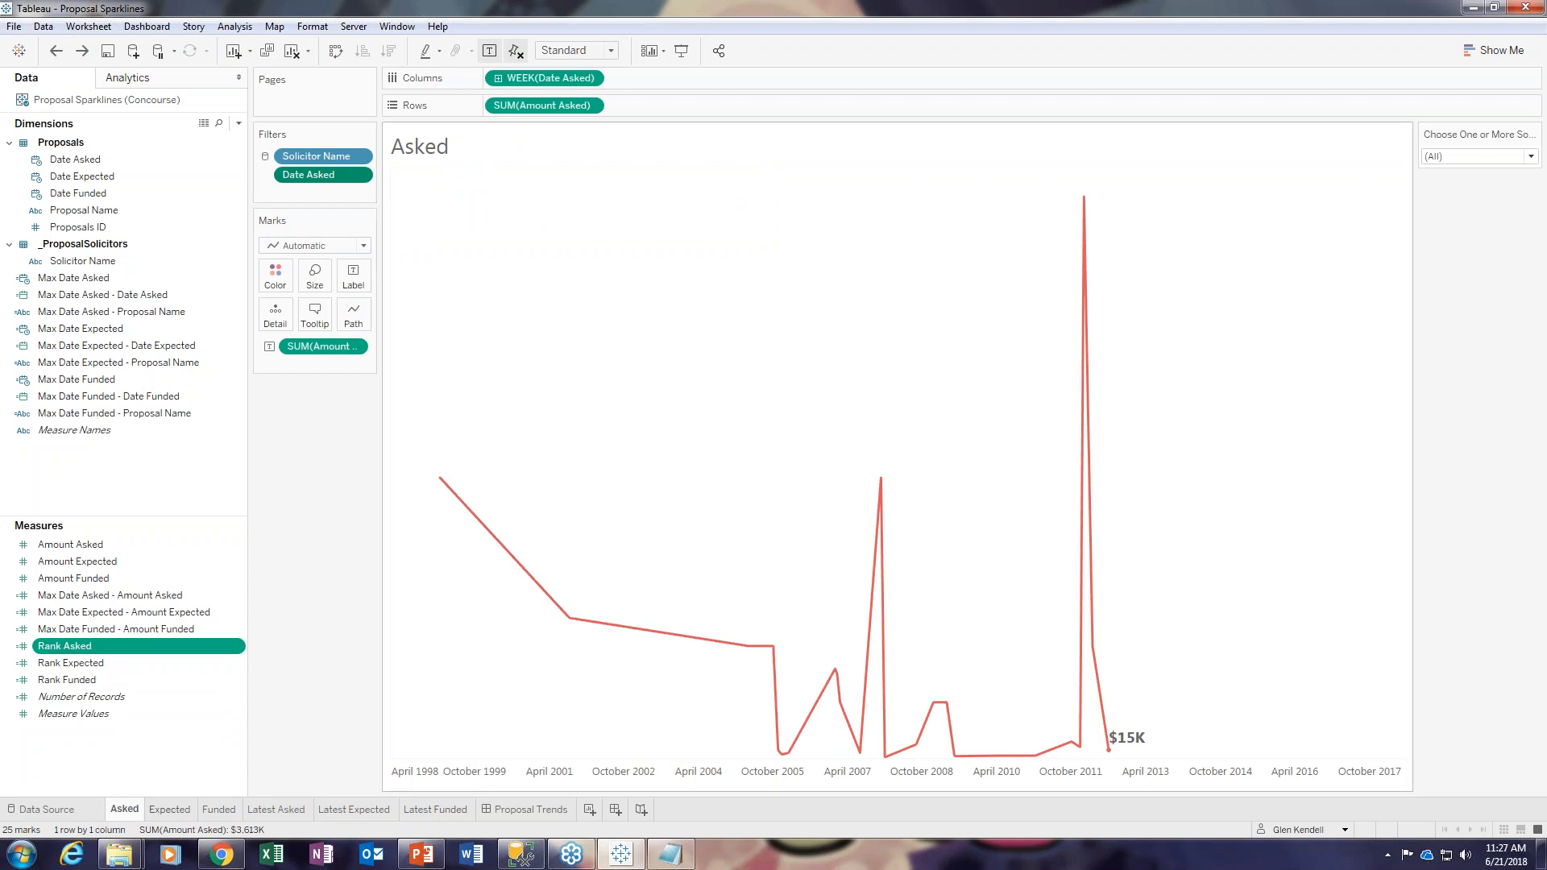
left_click(436, 809)
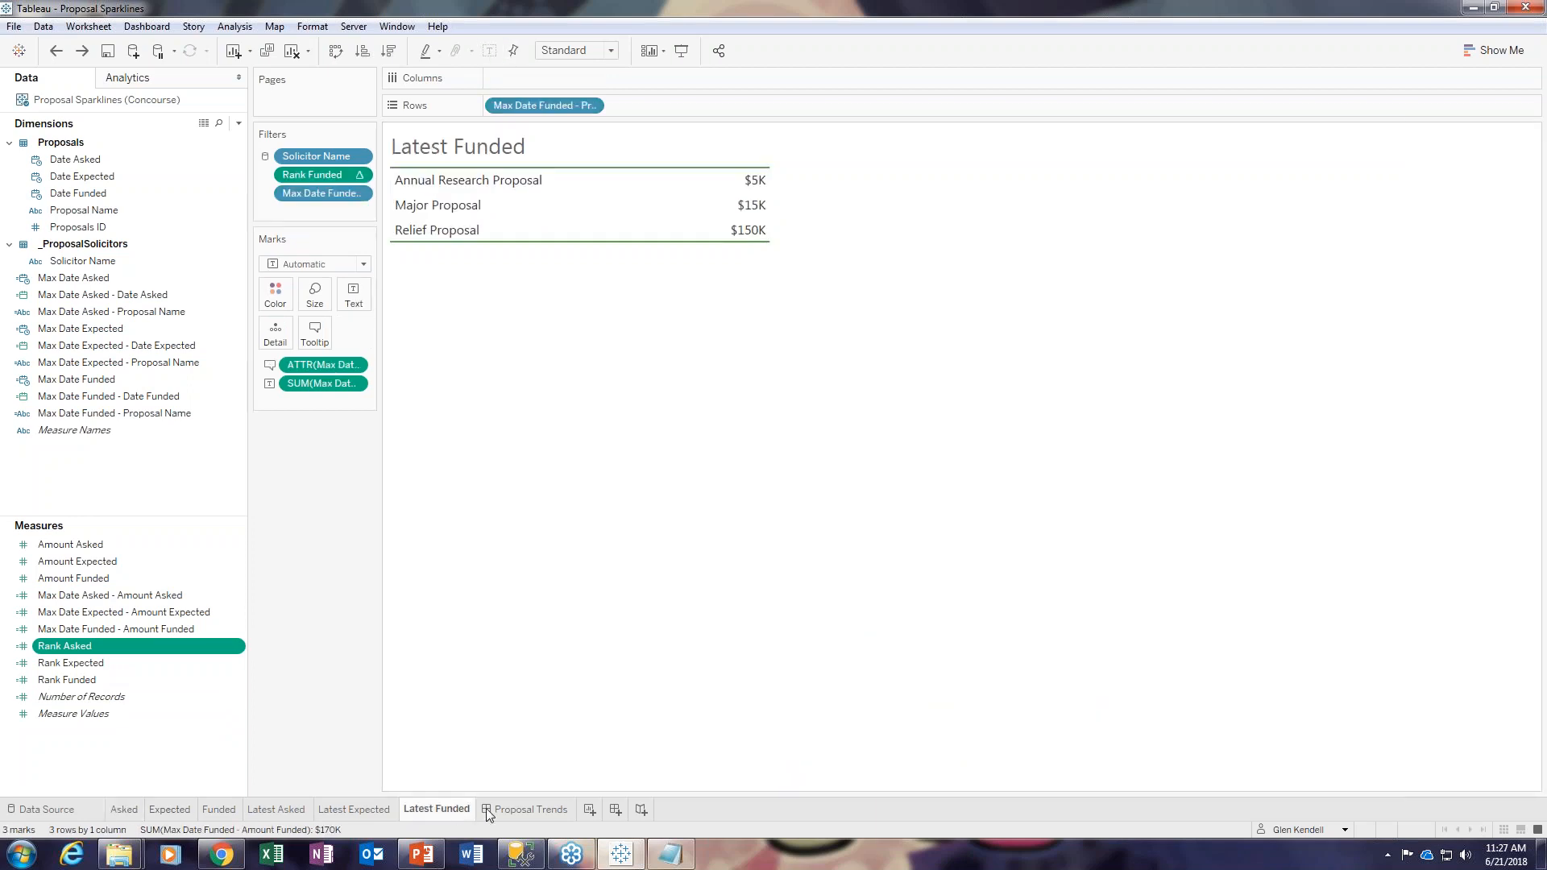
left_click(487, 812)
mouse_move(1031, 588)
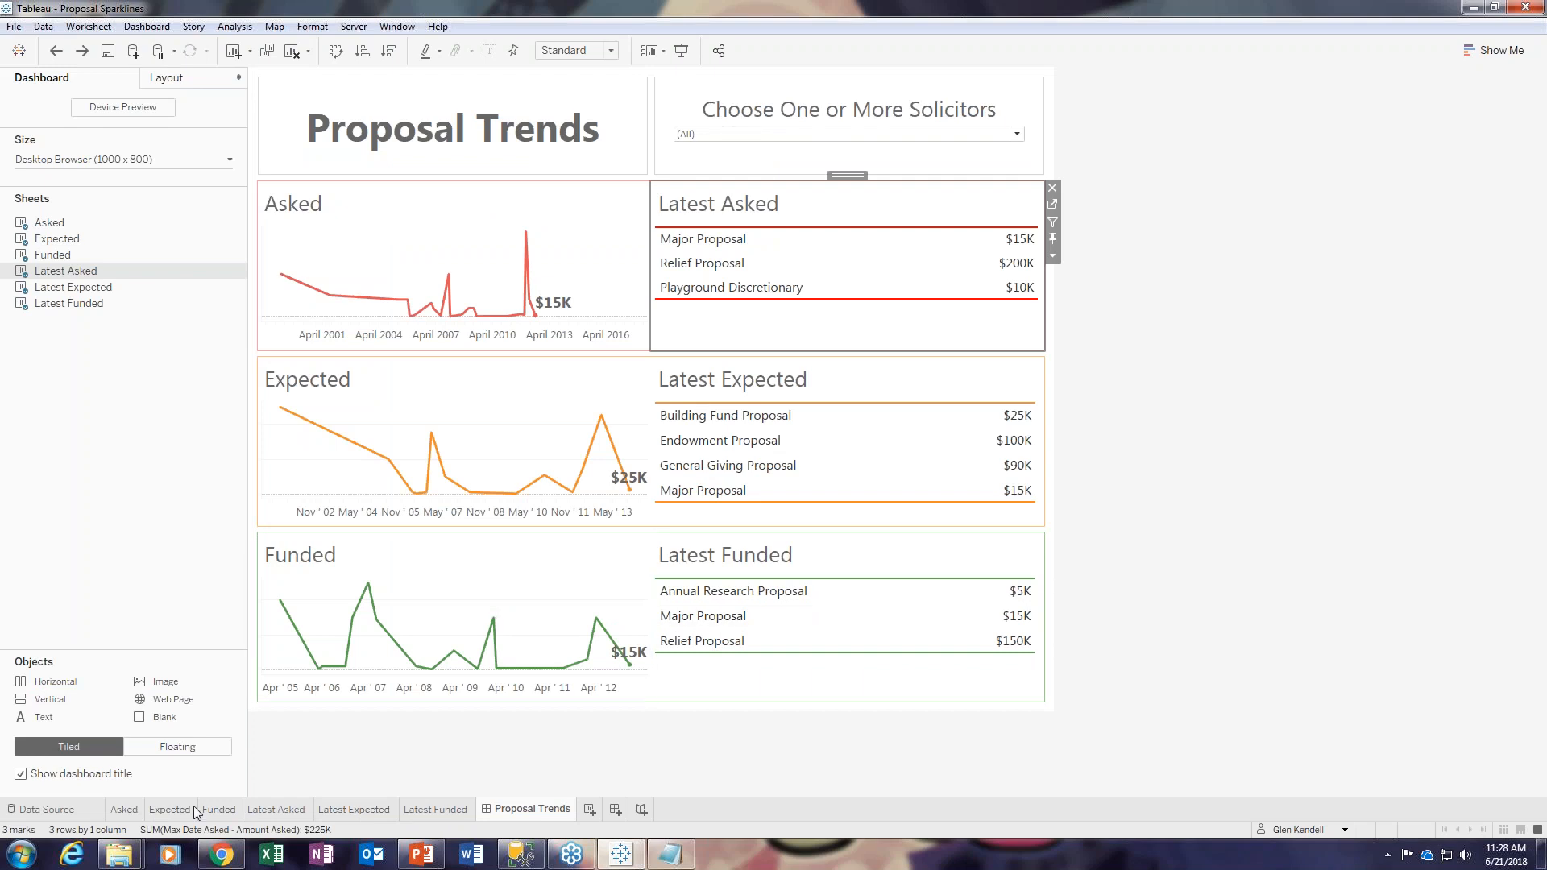
left_click(128, 810)
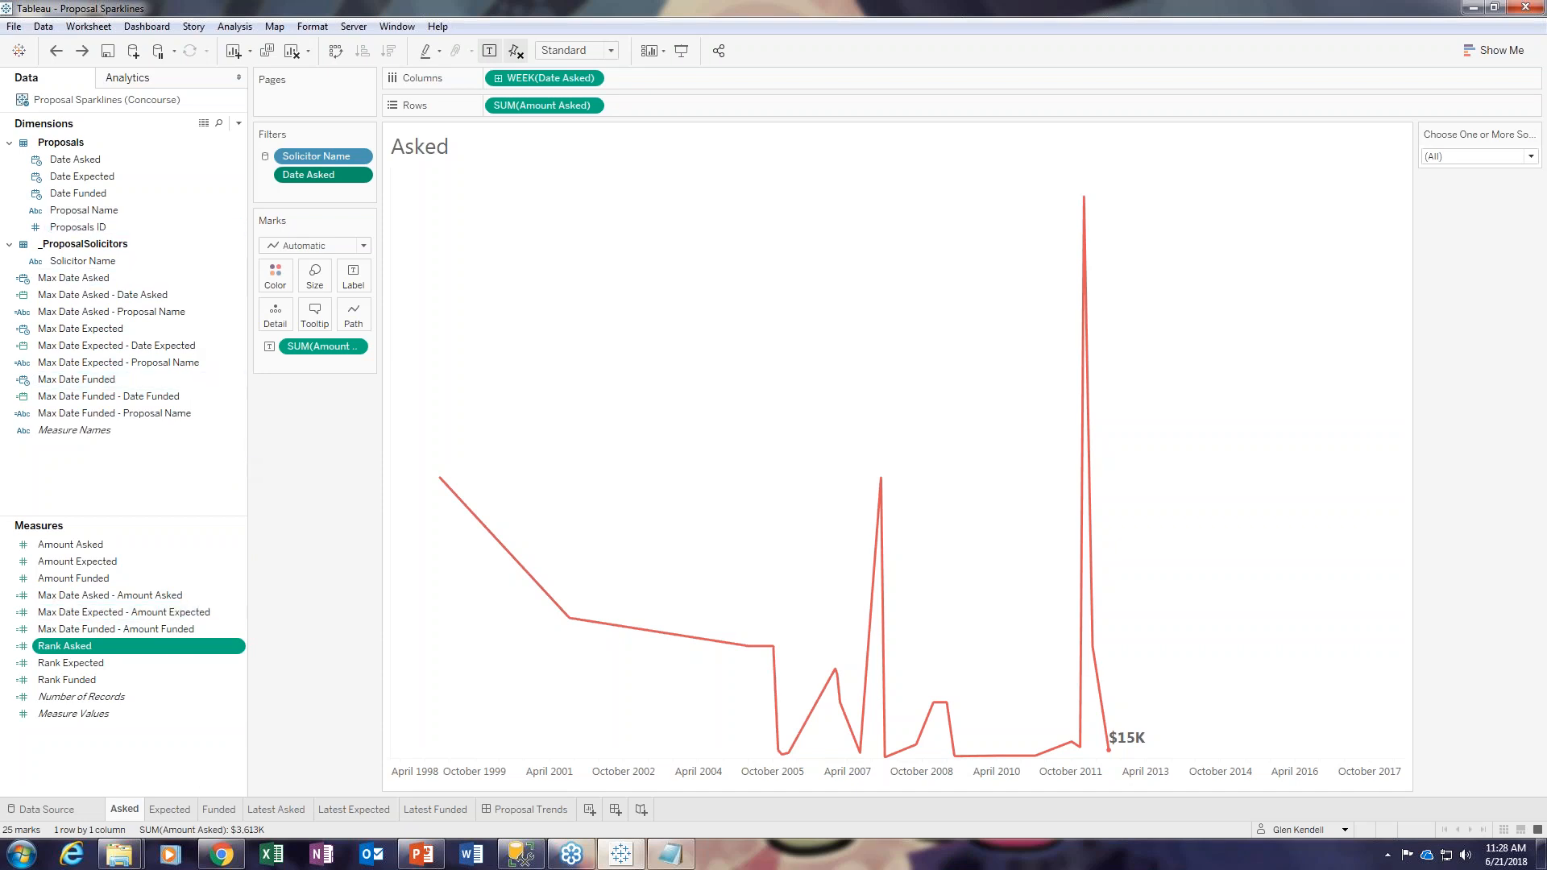
left_click(239, 122)
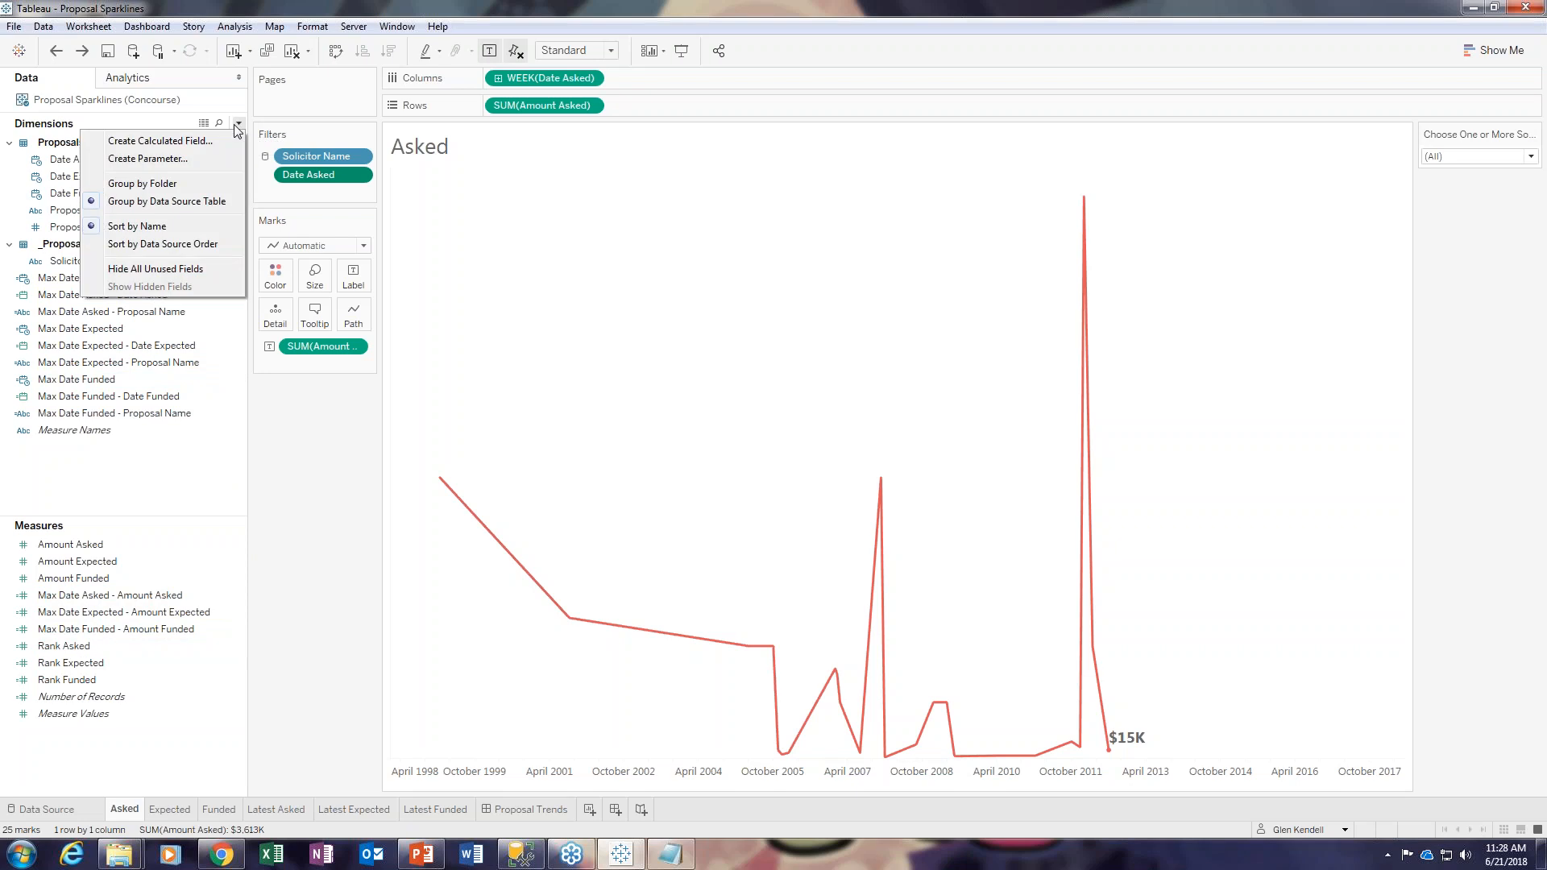
left_click(714, 811)
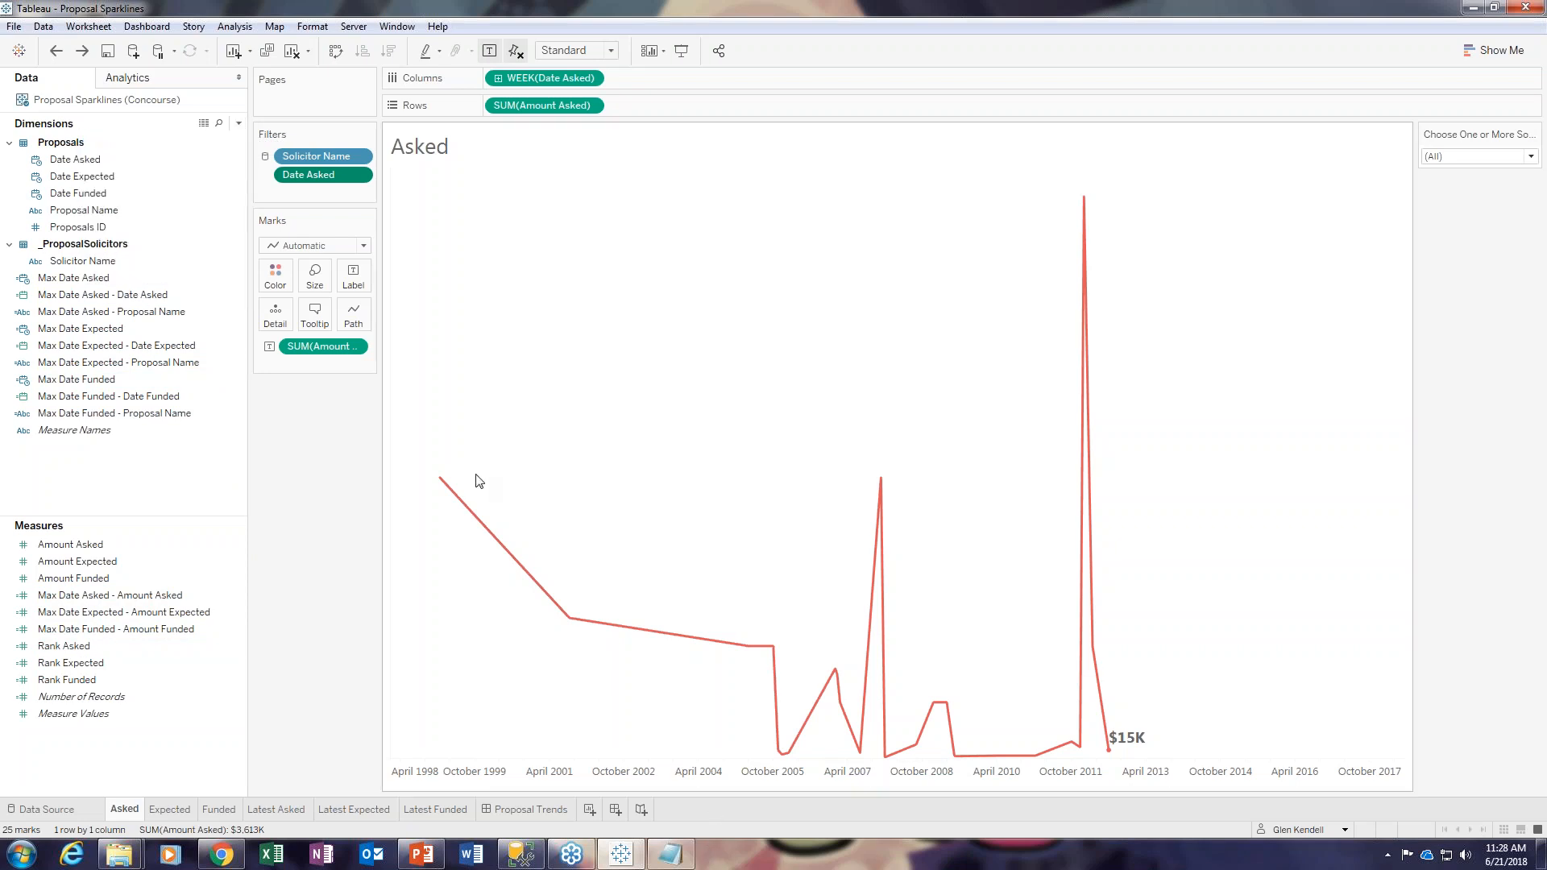
Step: Add a new worksheet and start a calculated field named Solicitor Max
left_click(590, 809)
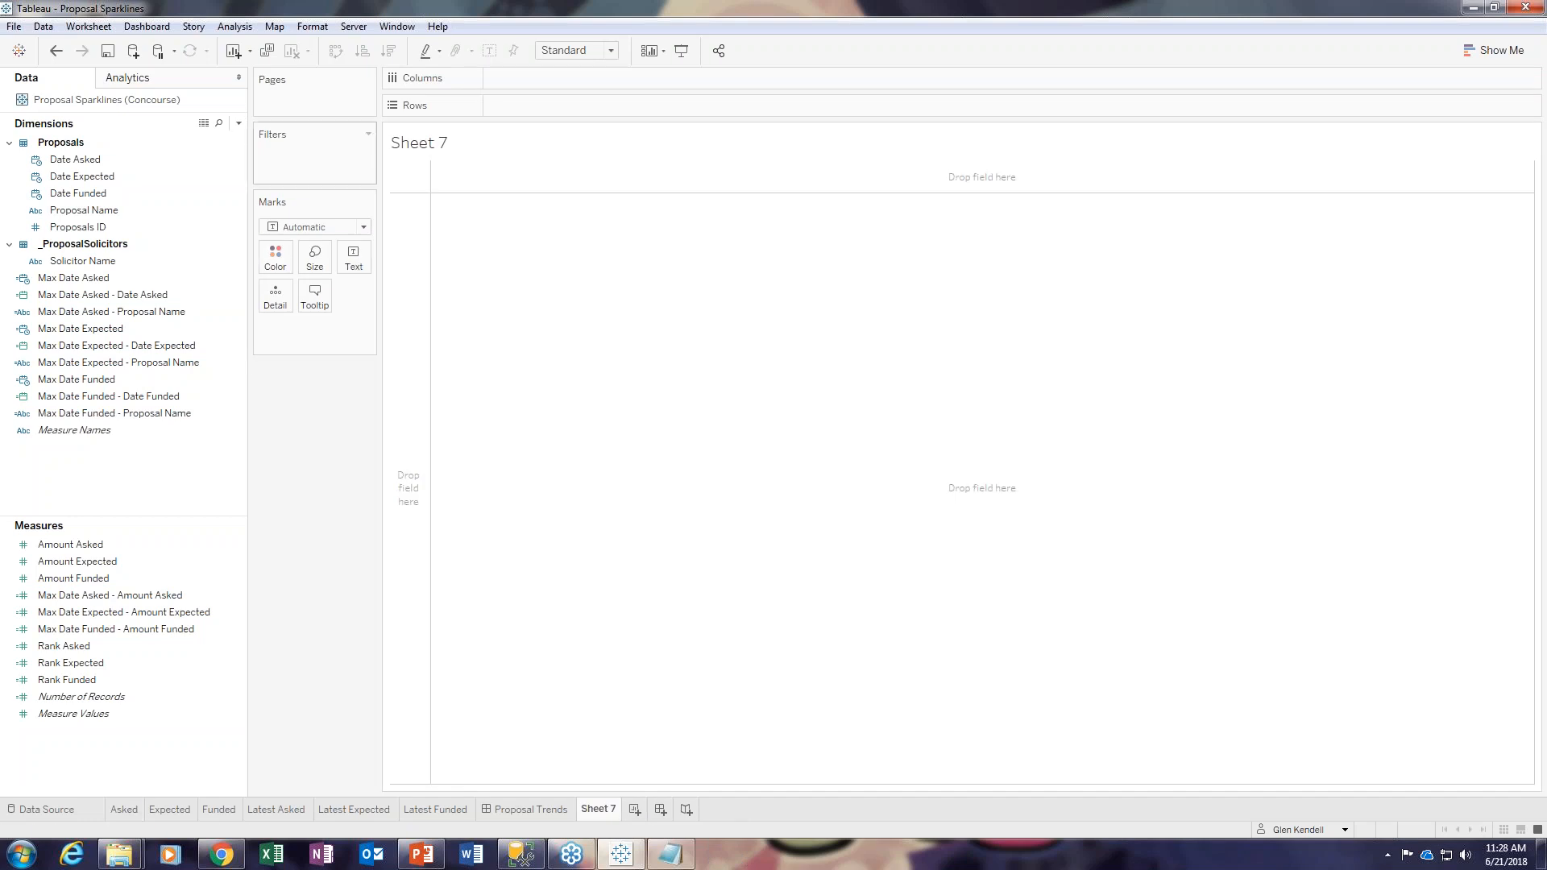
left_click(238, 123)
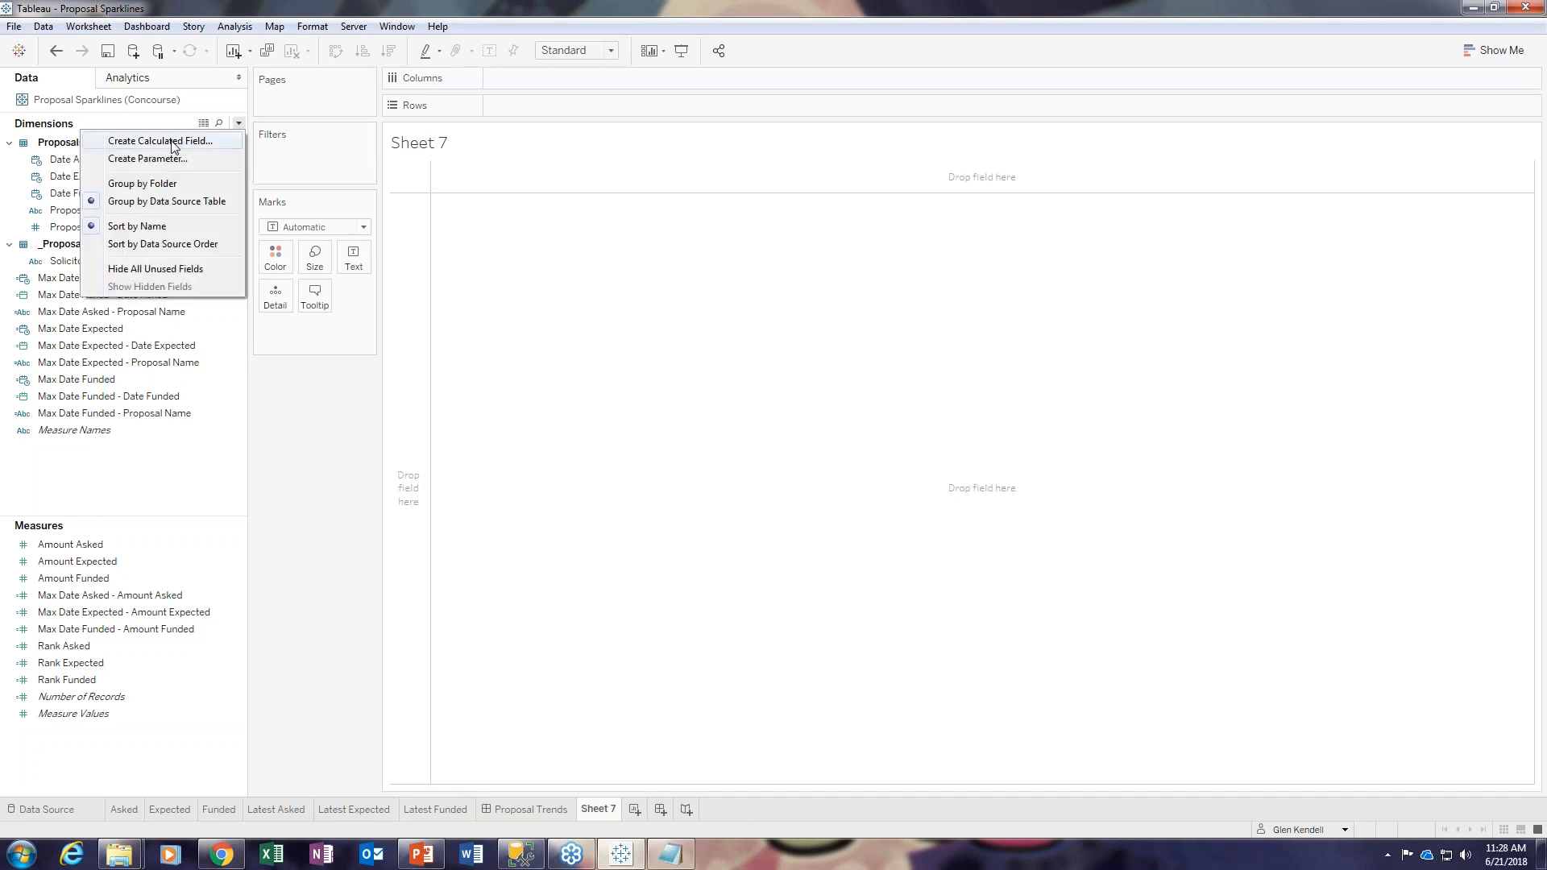
left_click(160, 141)
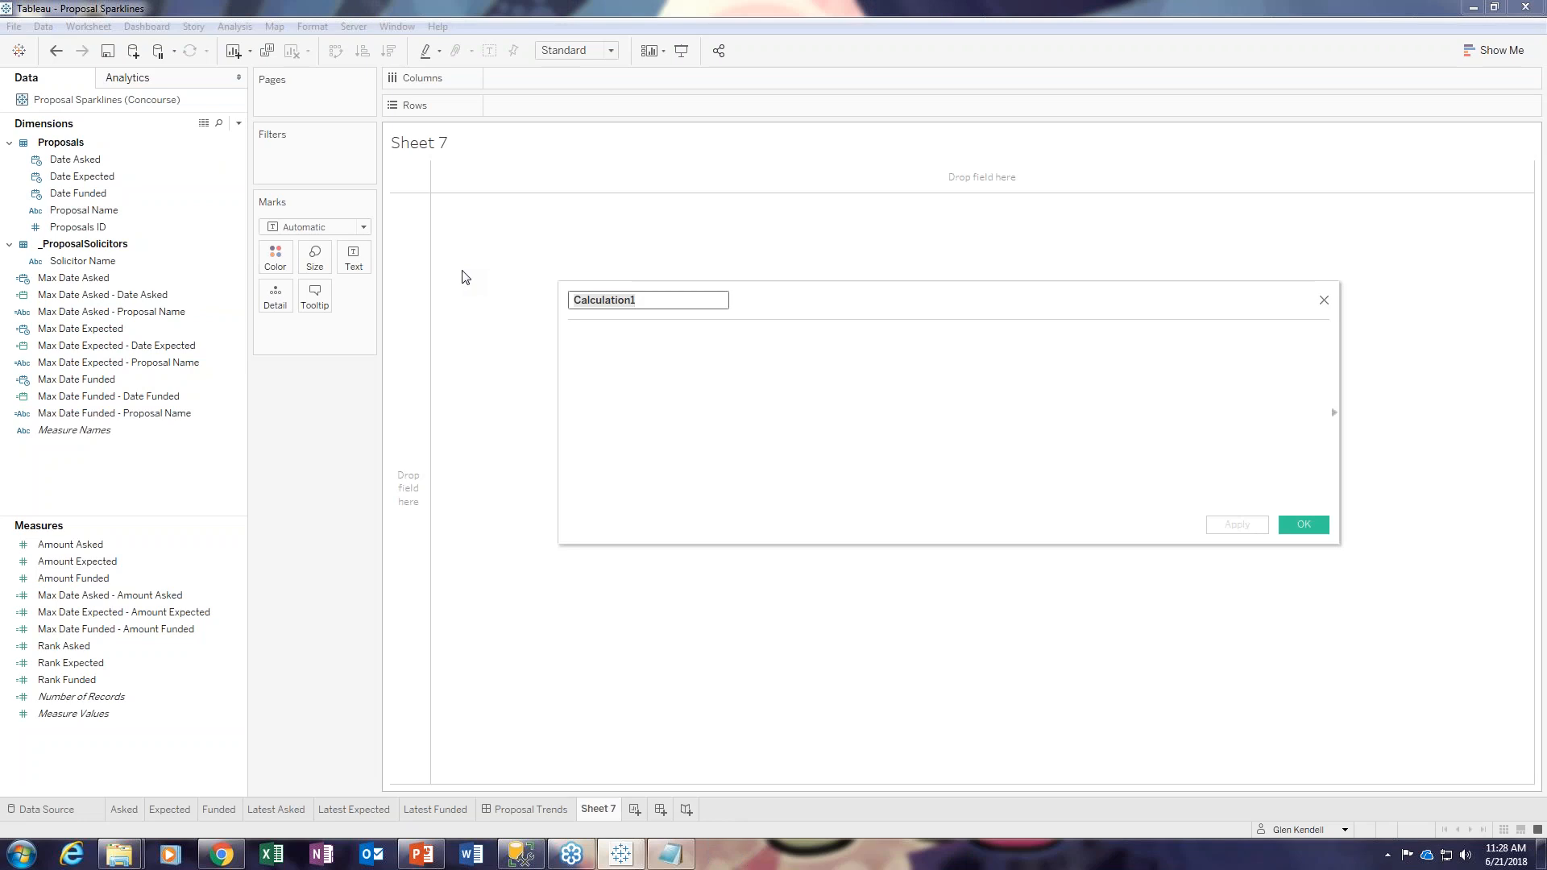
type("Solicitor Max")
key("Tab")
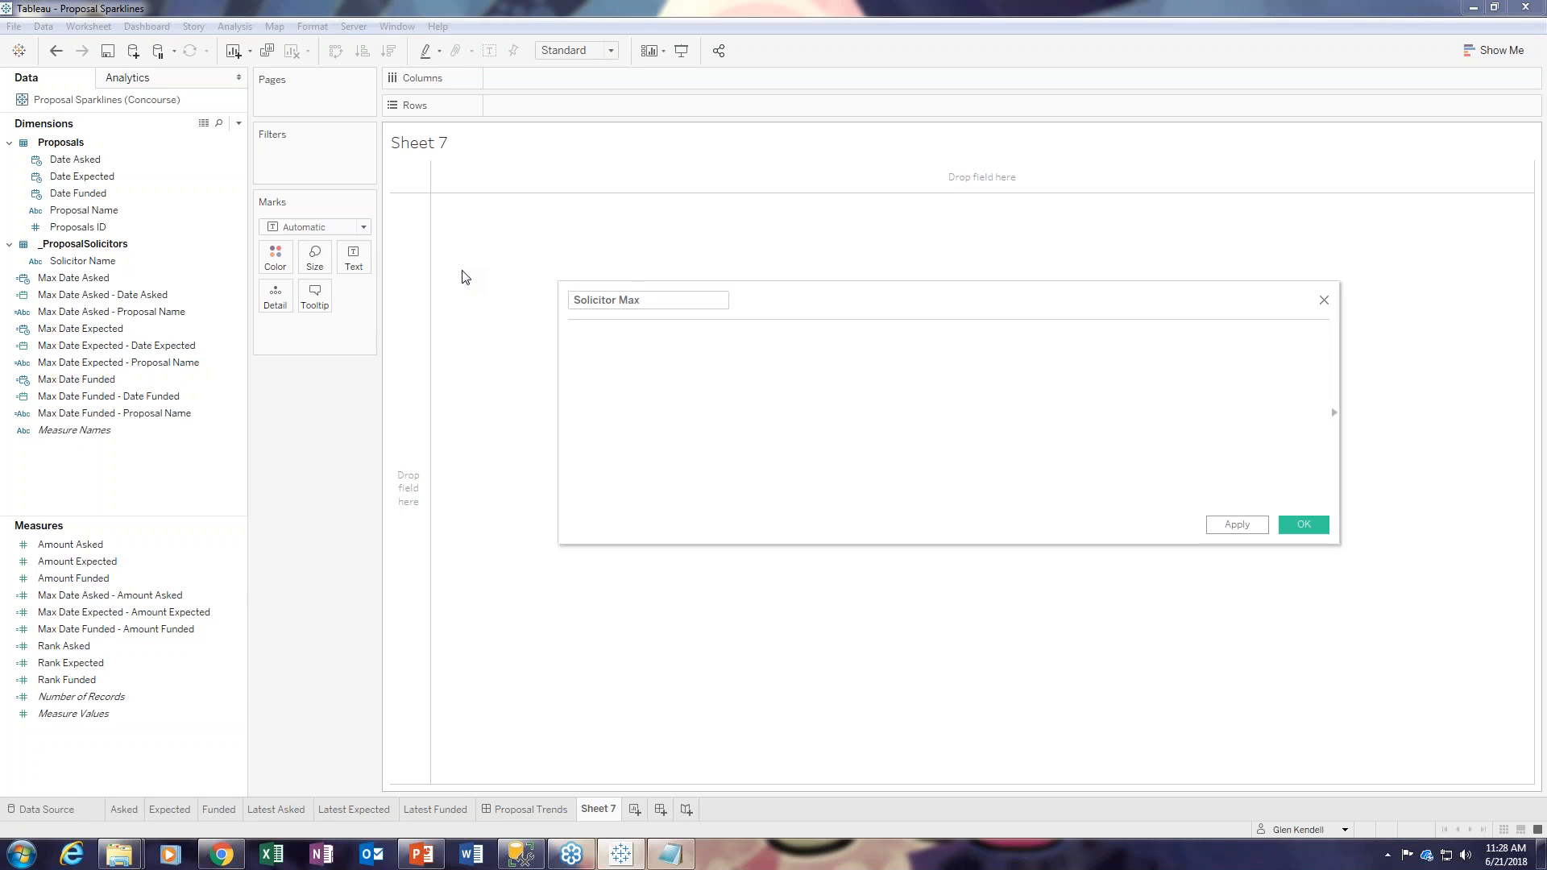
Step: Enter the Solicitor Max formula { FIXED [Solicitor Name] : max([Amount Asked]) } and save the calculated field
type("{ FIXED")
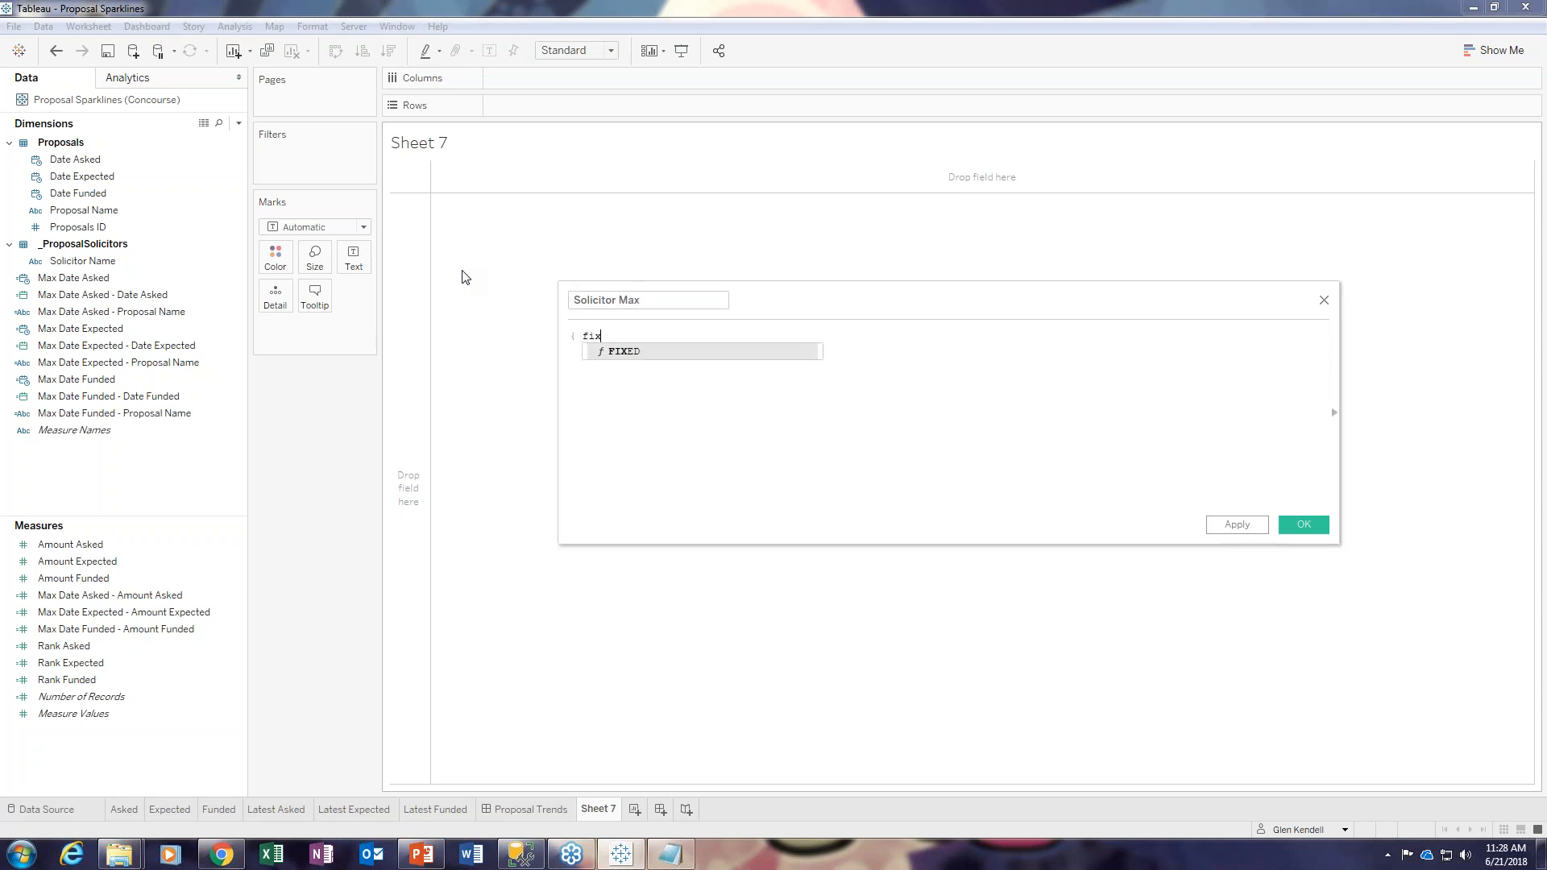
type(" [")
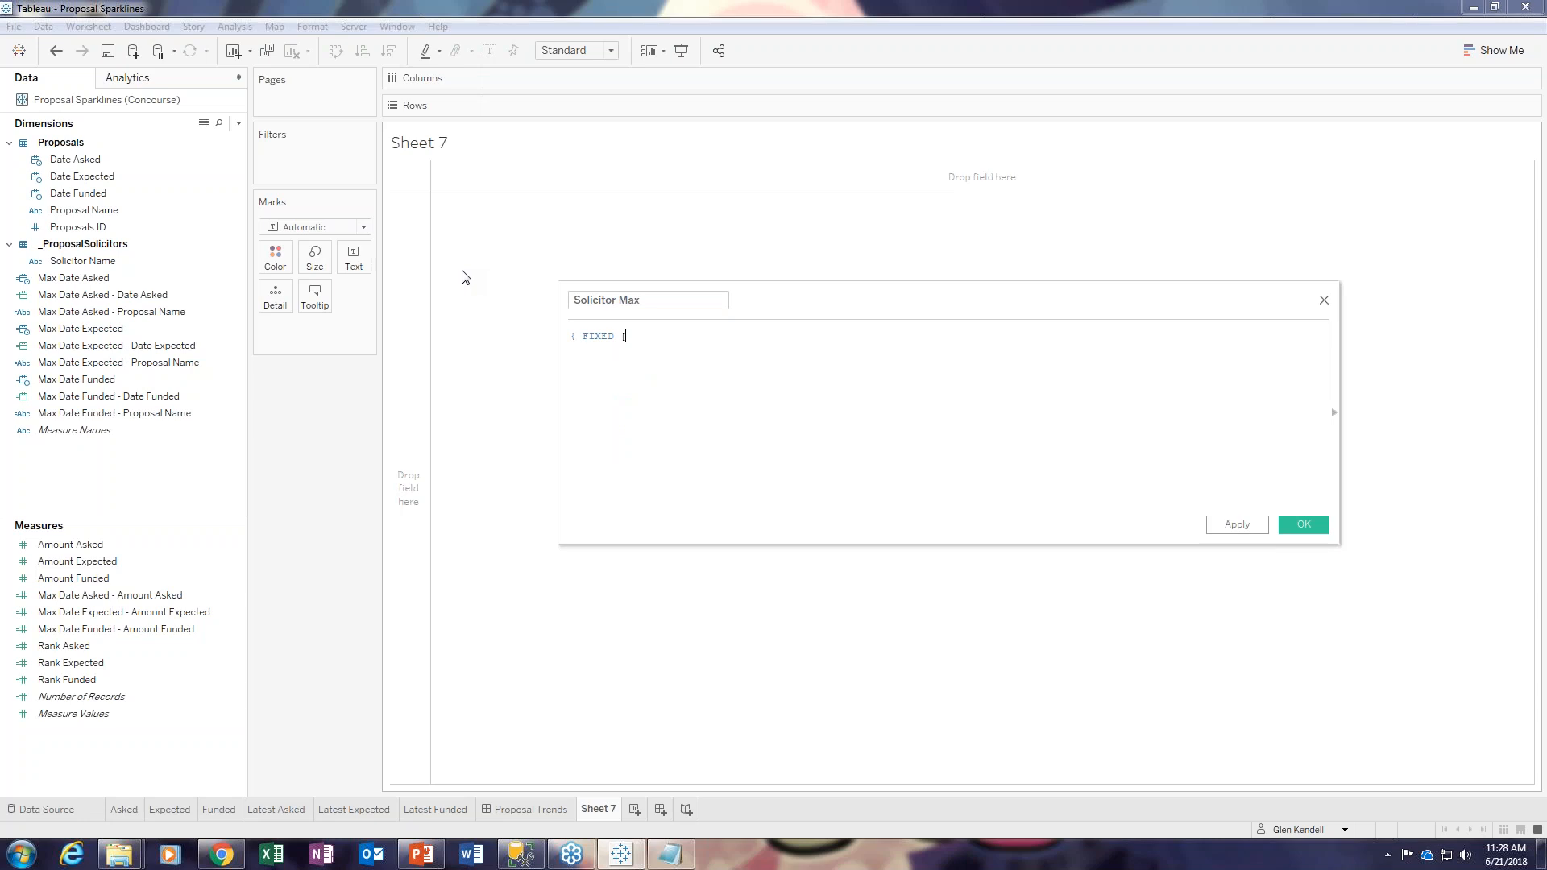
type("Solicitor Name] :")
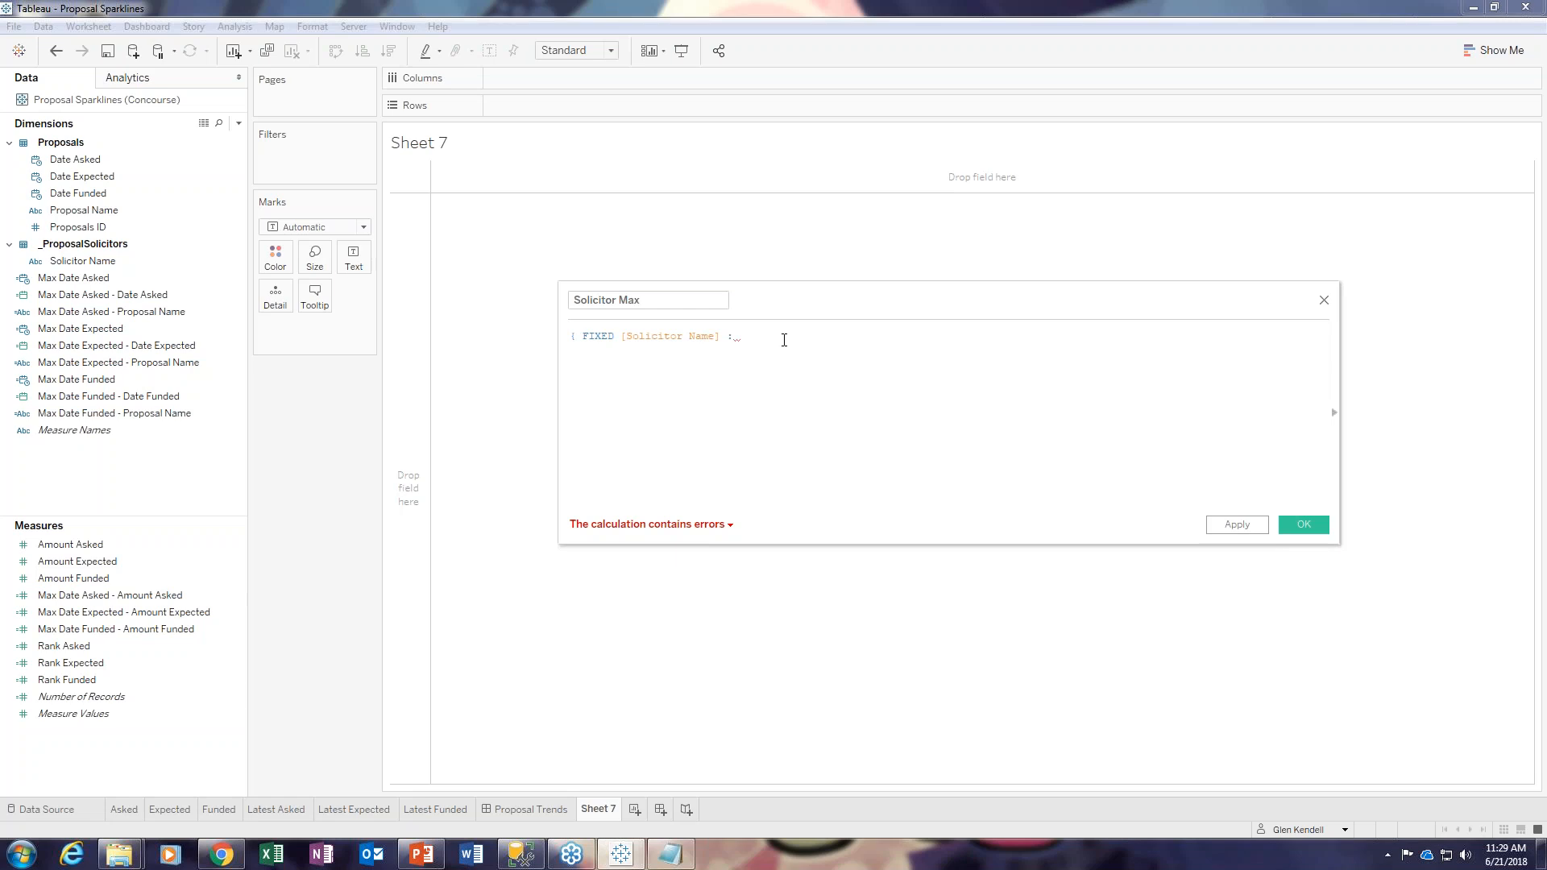
type("max")
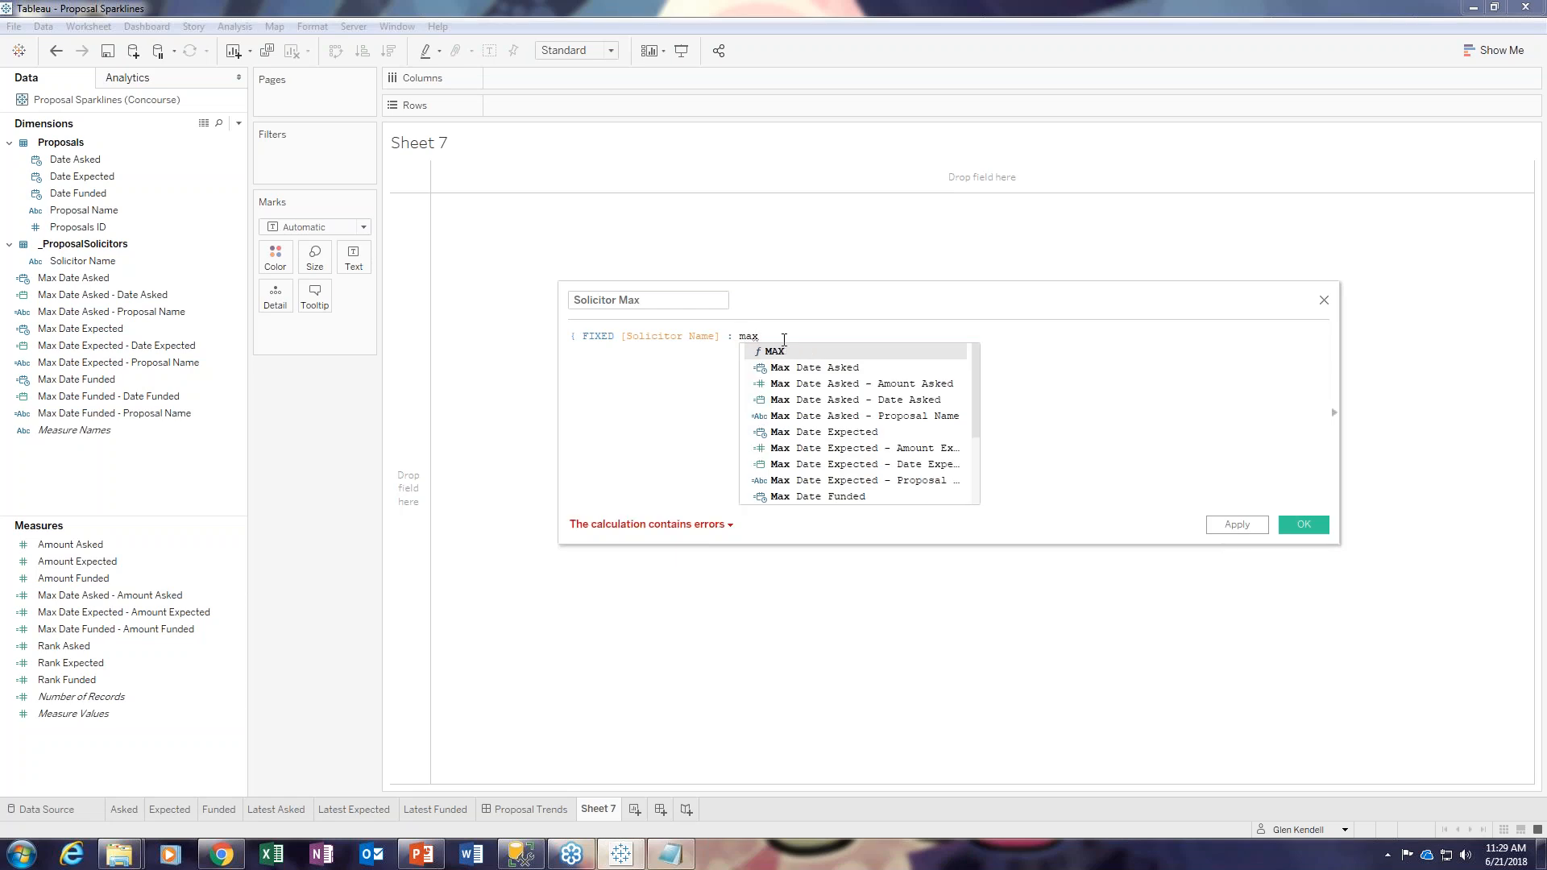
mouse_move(977, 385)
left_mouse_down()
mouse_move(970, 435)
mouse_move(969, 360)
left_mouse_up()
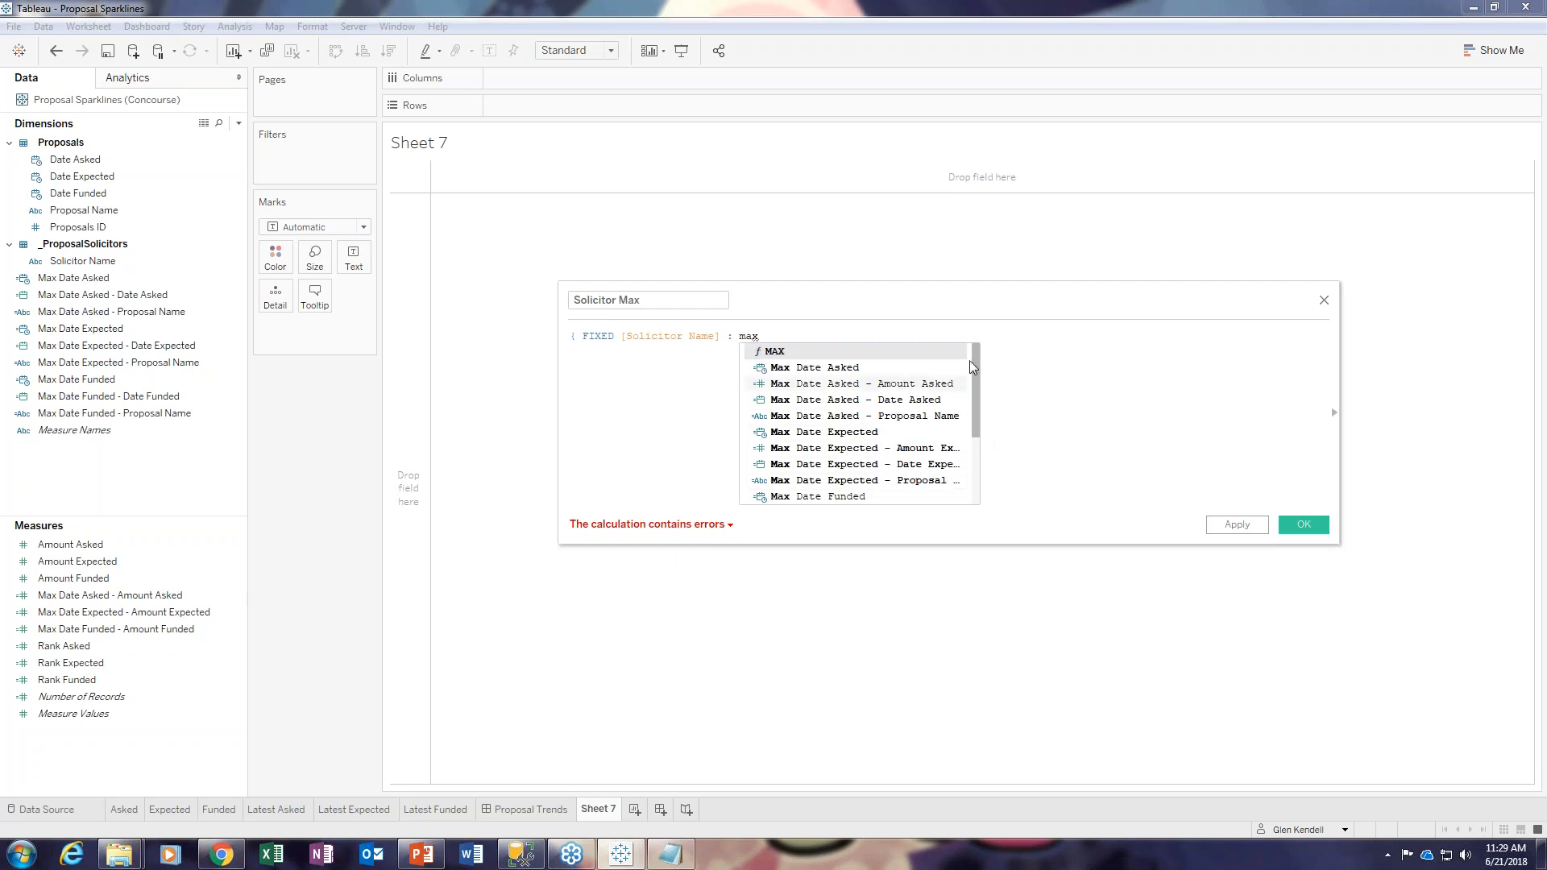
type("([amou")
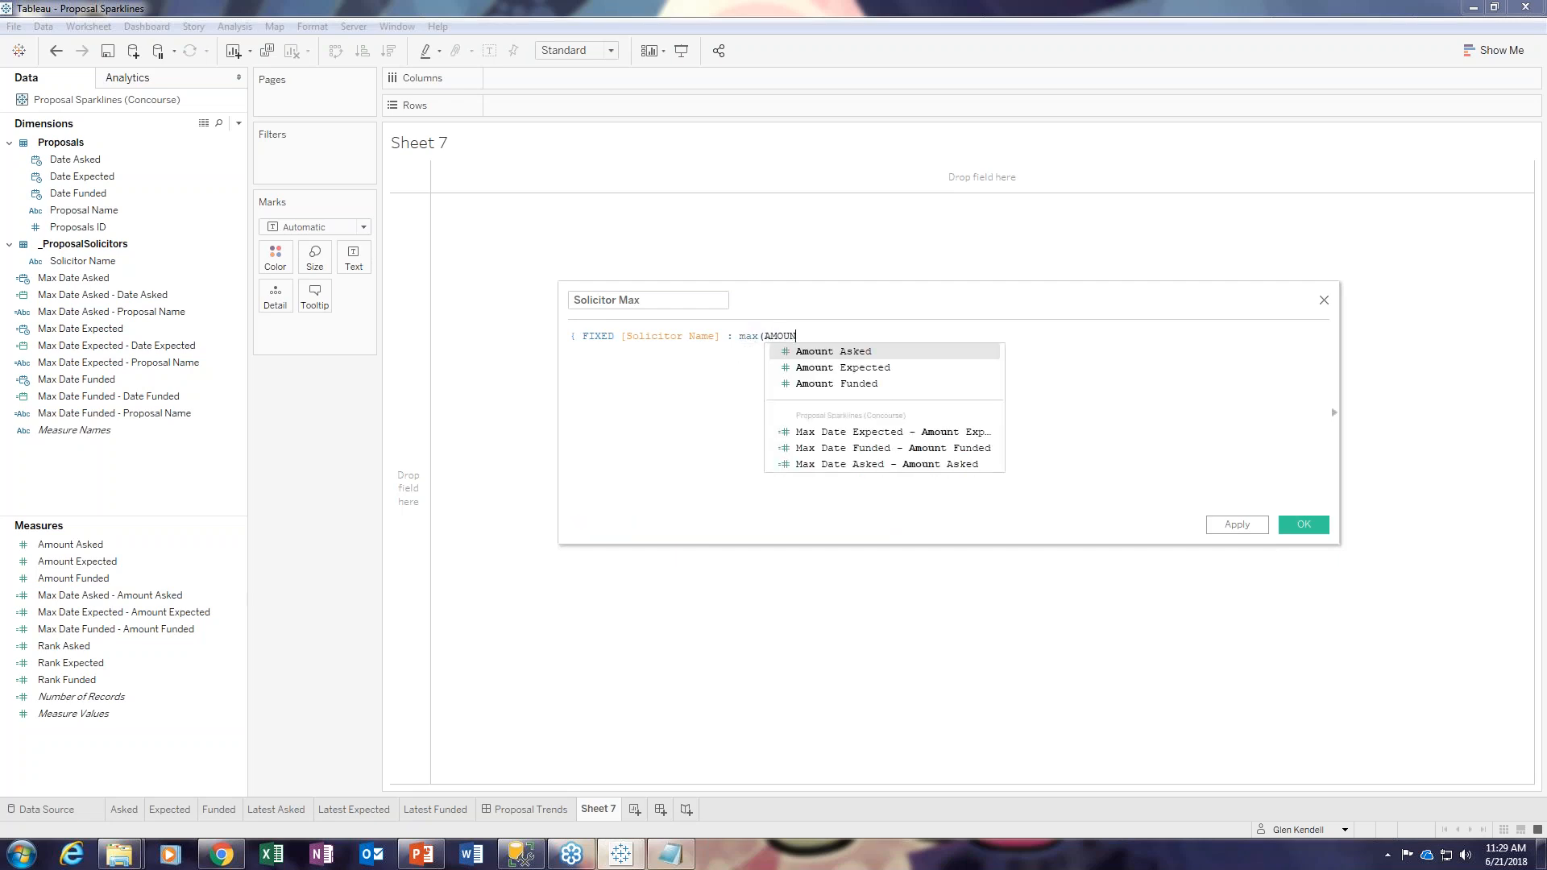
key("Return")
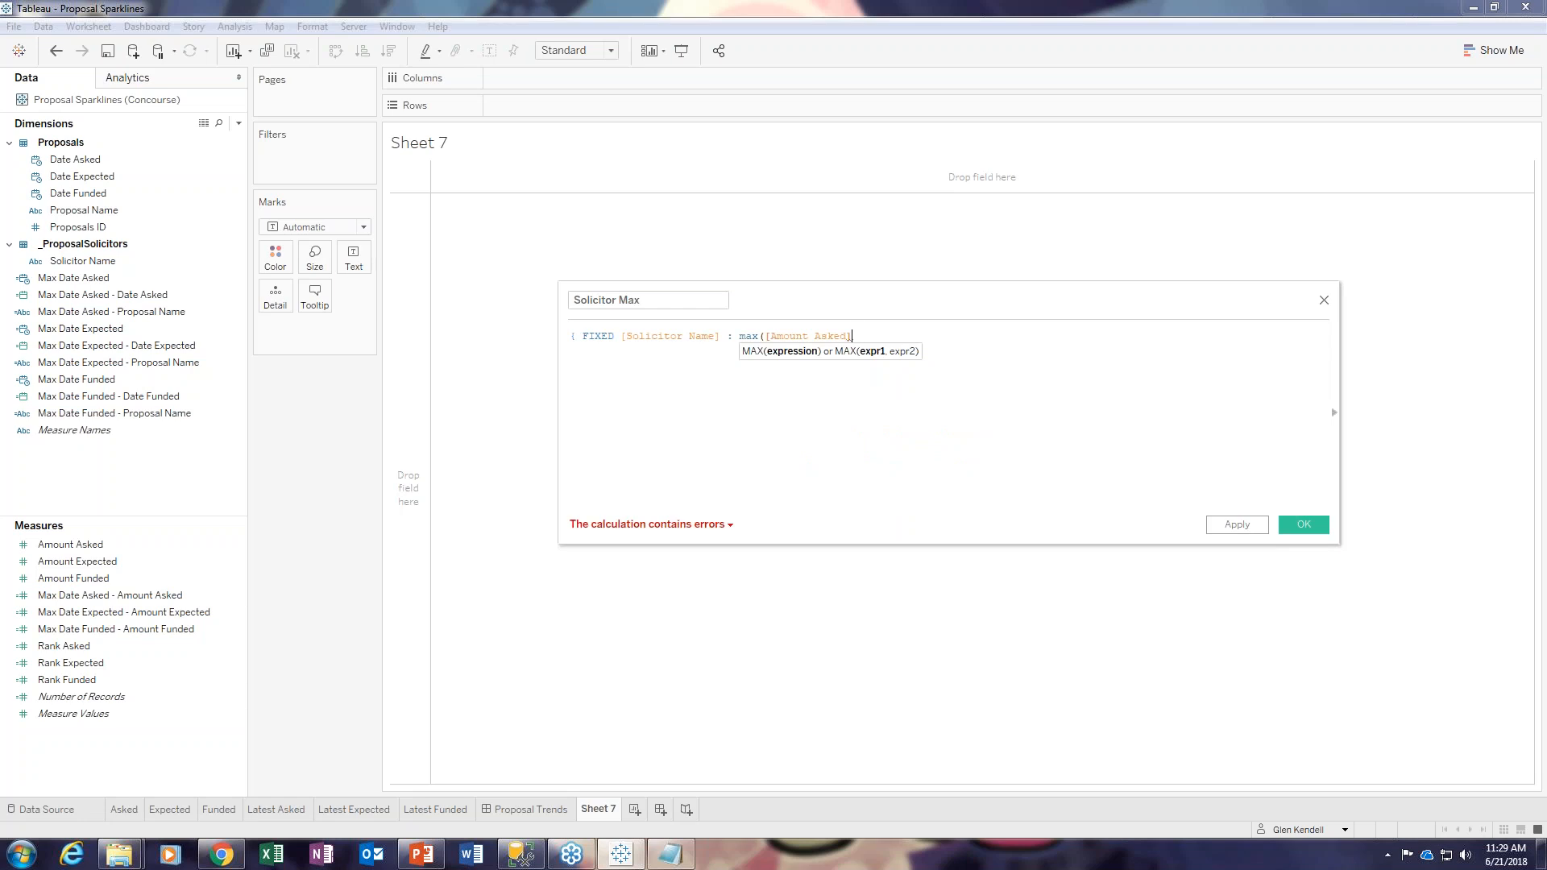
type(") ")
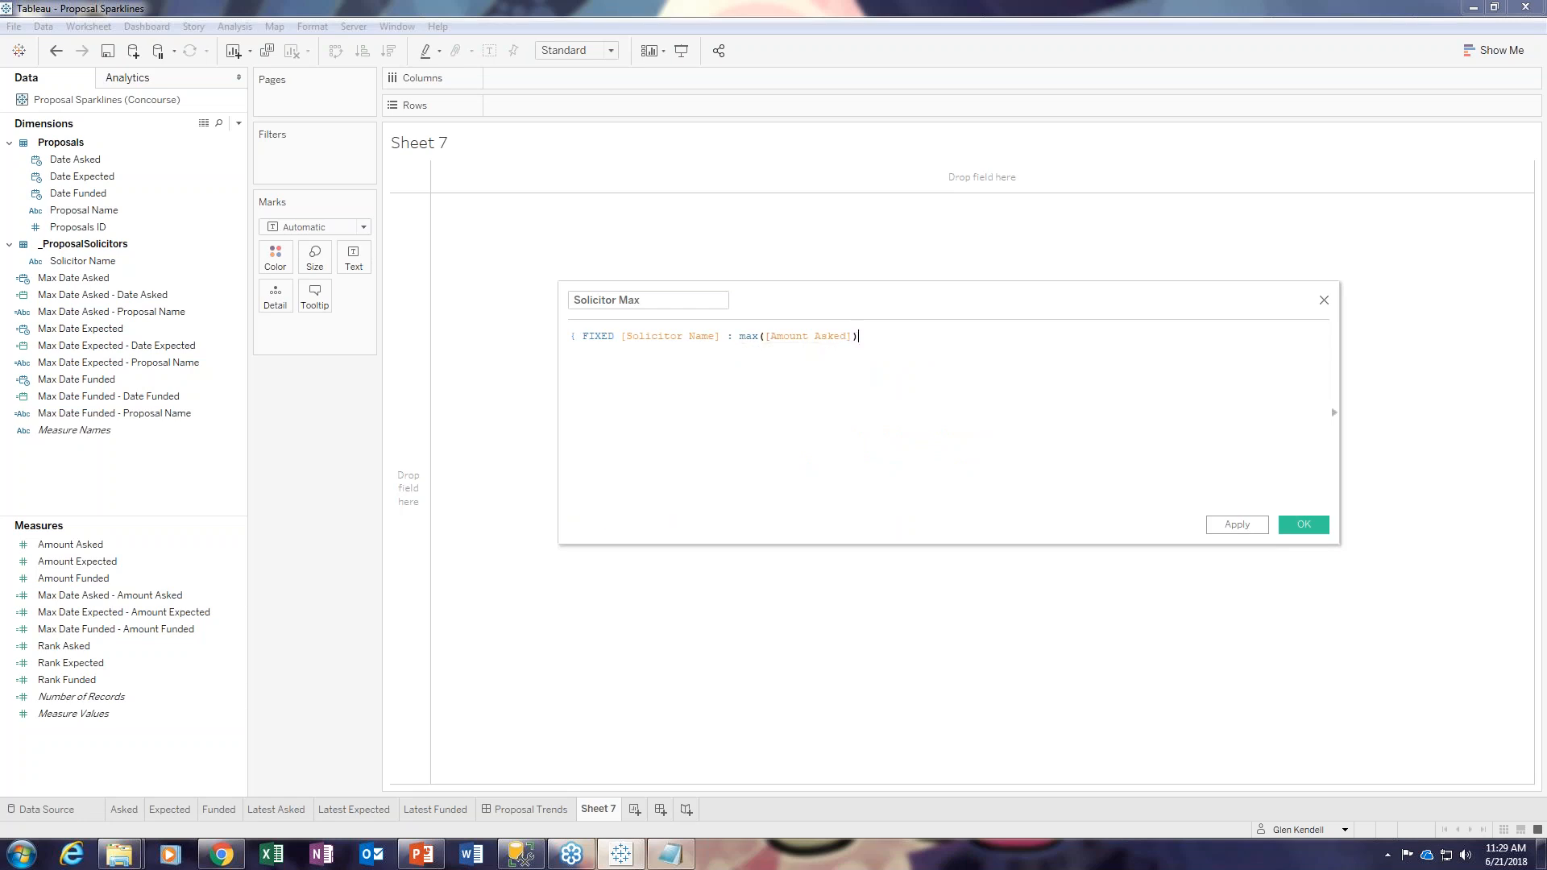
type("}")
left_click(1289, 524)
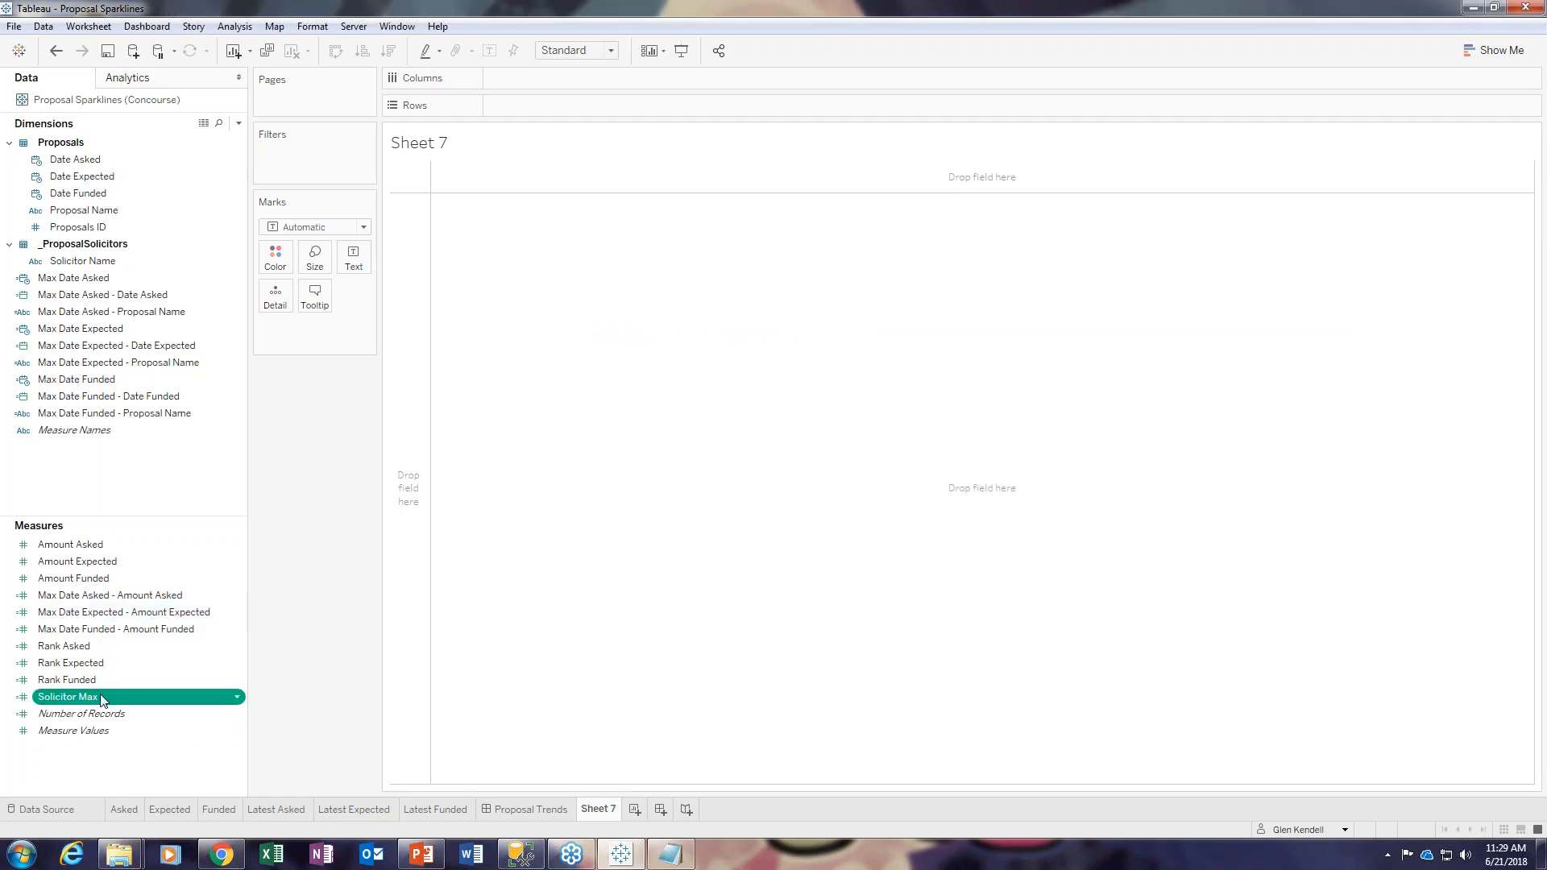
Step: Build a Sheet 7 table listing each Solicitor Name as a row with its Solicitor Max as text
left_click(106, 265)
double_click(106, 265)
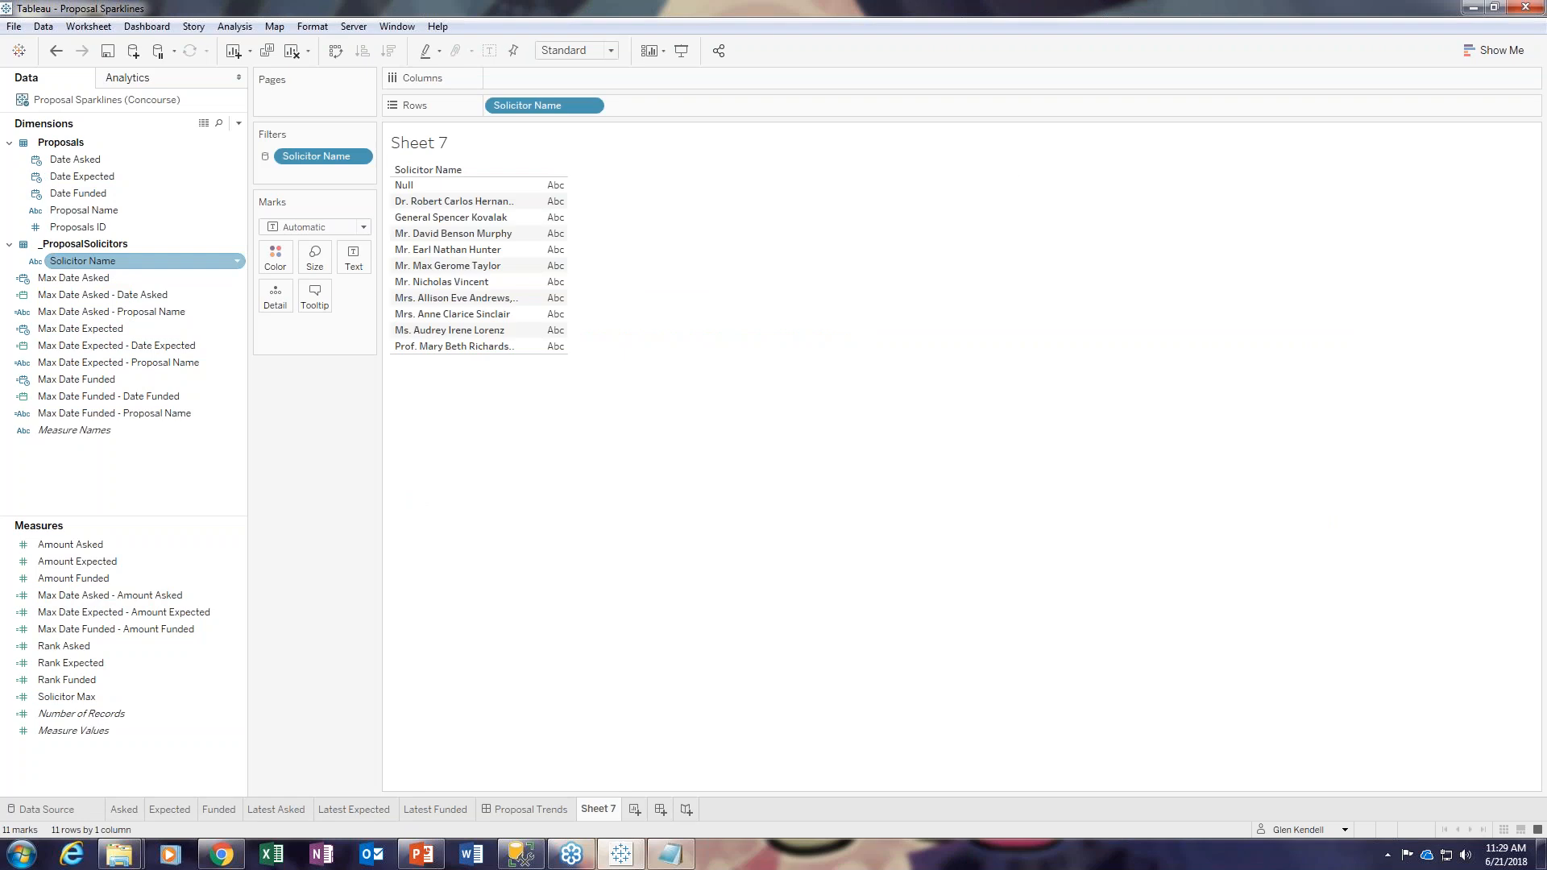
left_click_drag(81, 705, 353, 262)
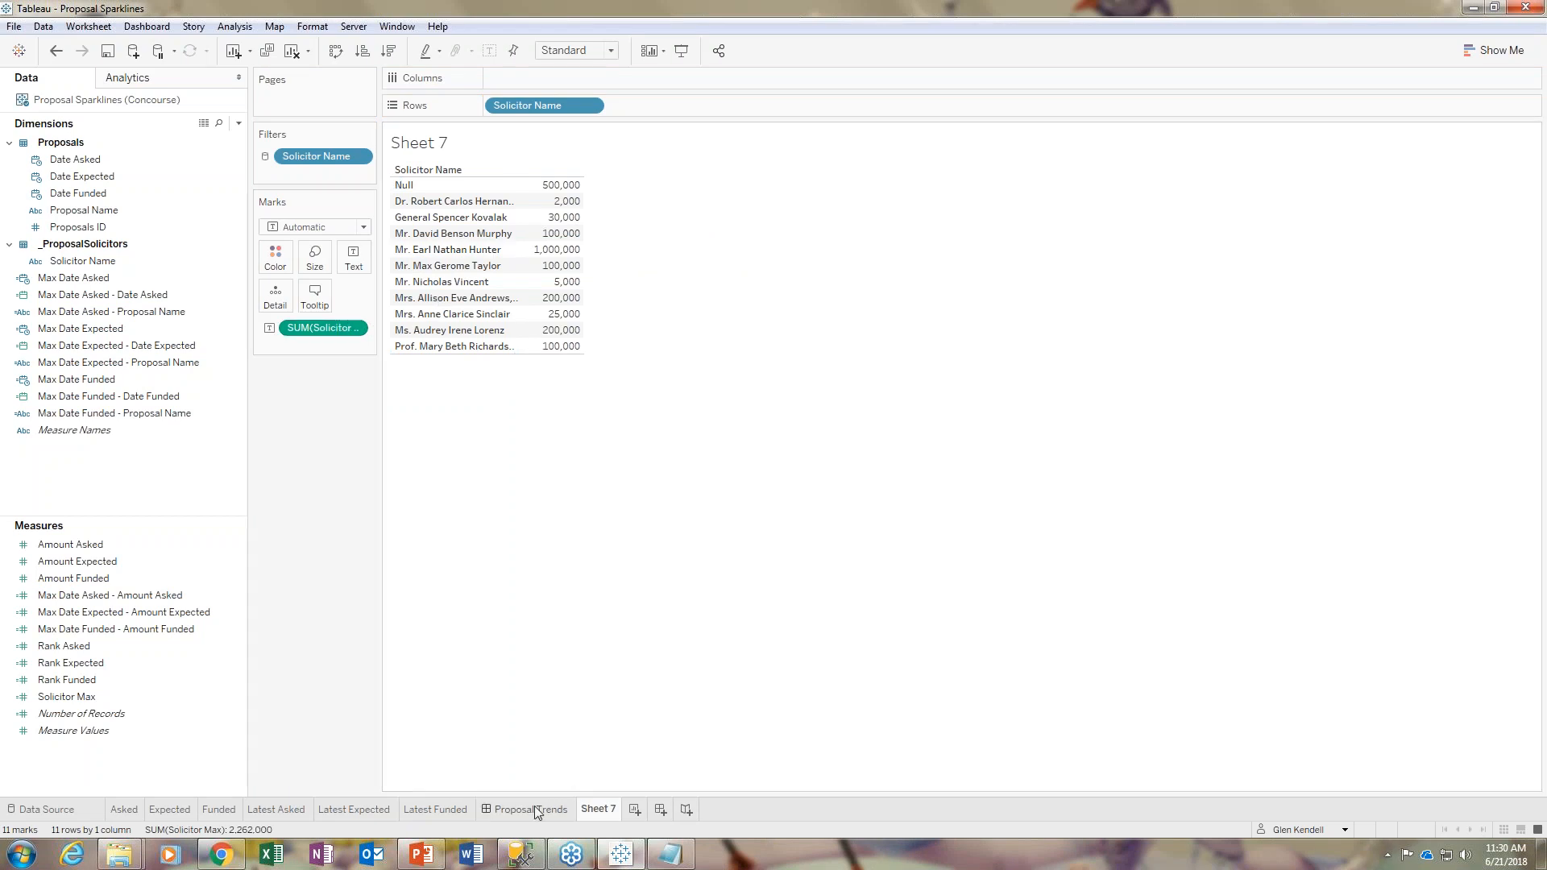
Step: View the choices in the Proposal Trends dashboard's solicitor filter without changing the selection
mouse_move(518, 815)
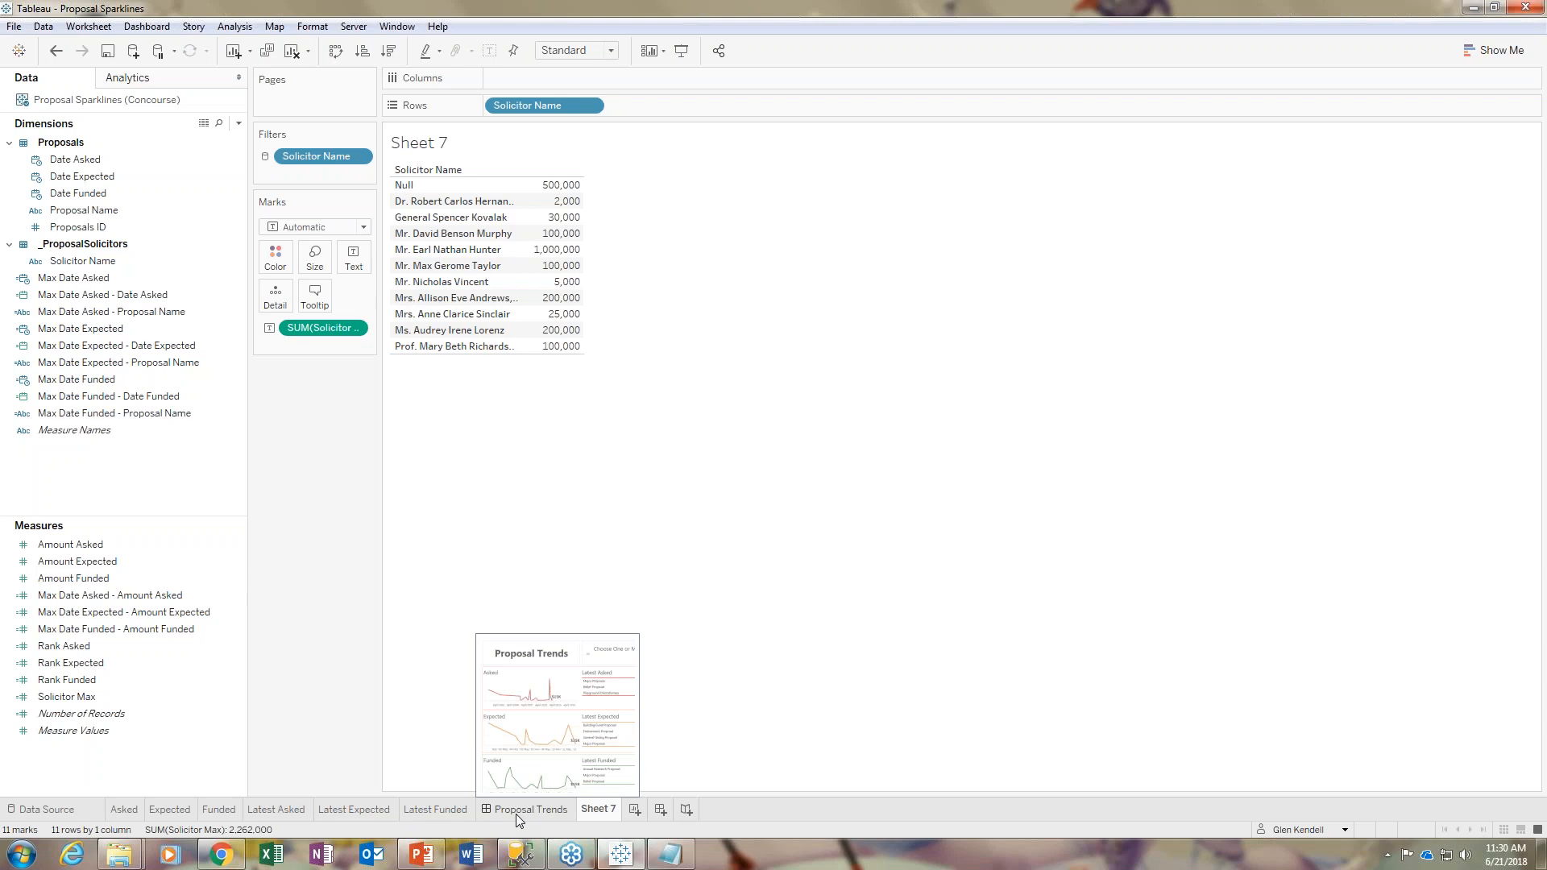
left_click(517, 815)
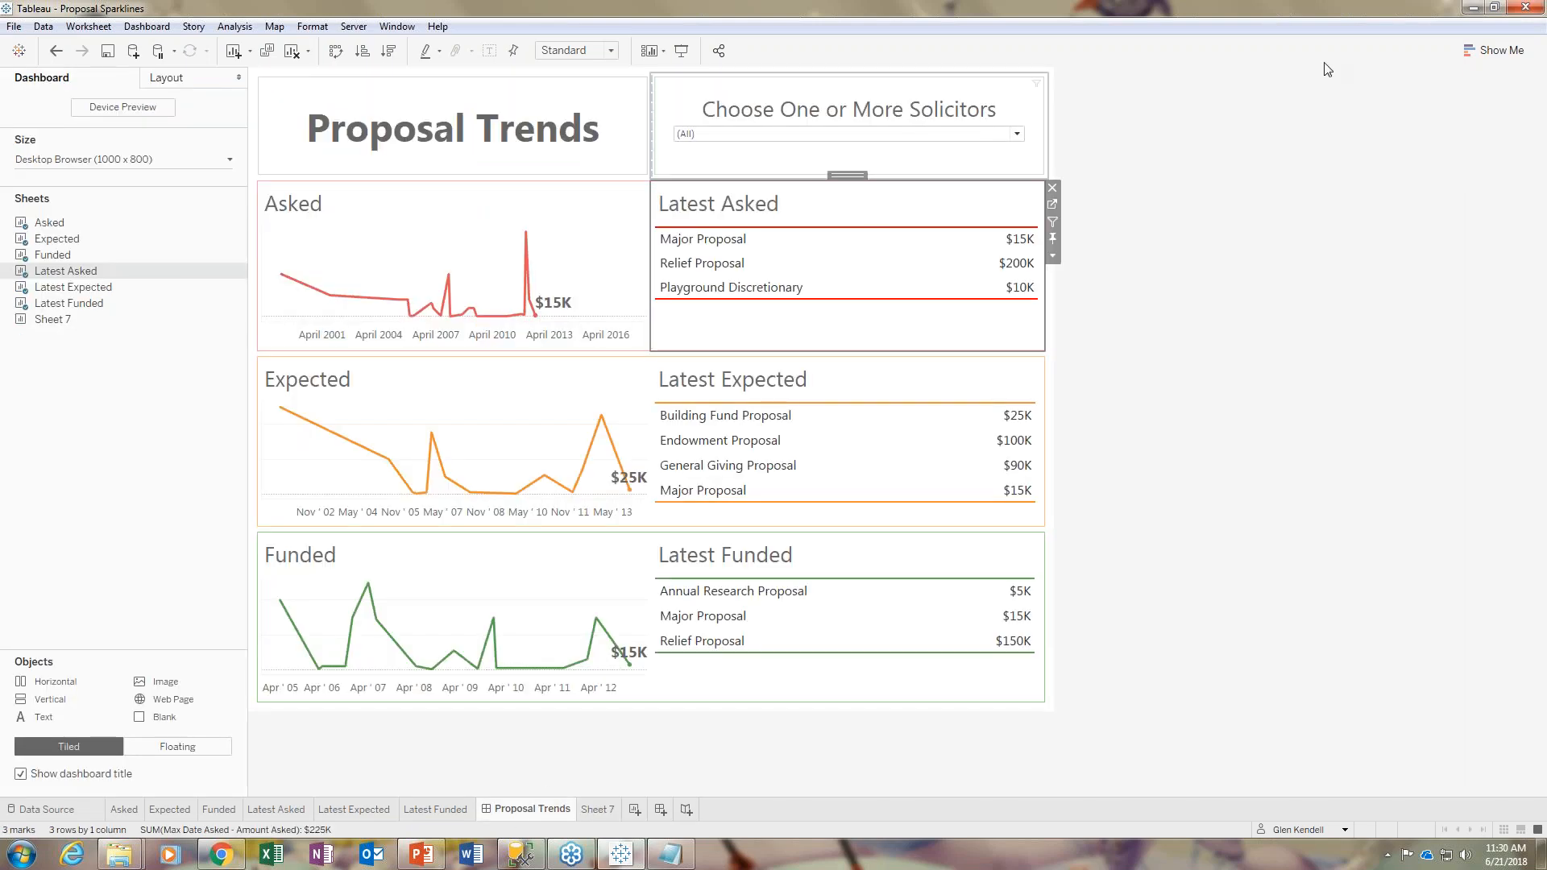
left_click(1018, 134)
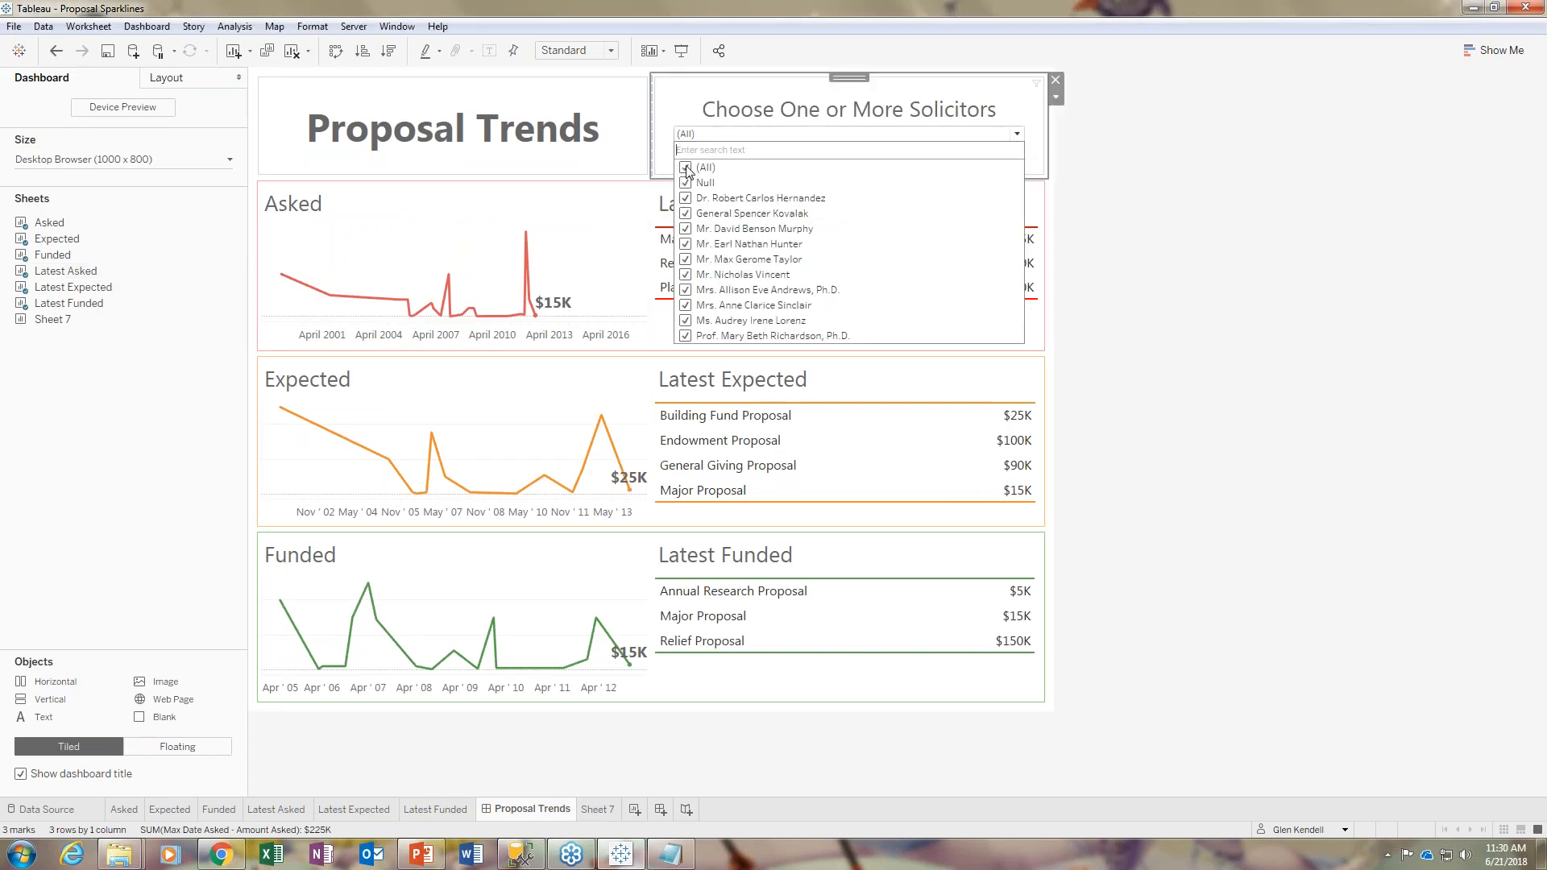
left_click(1135, 428)
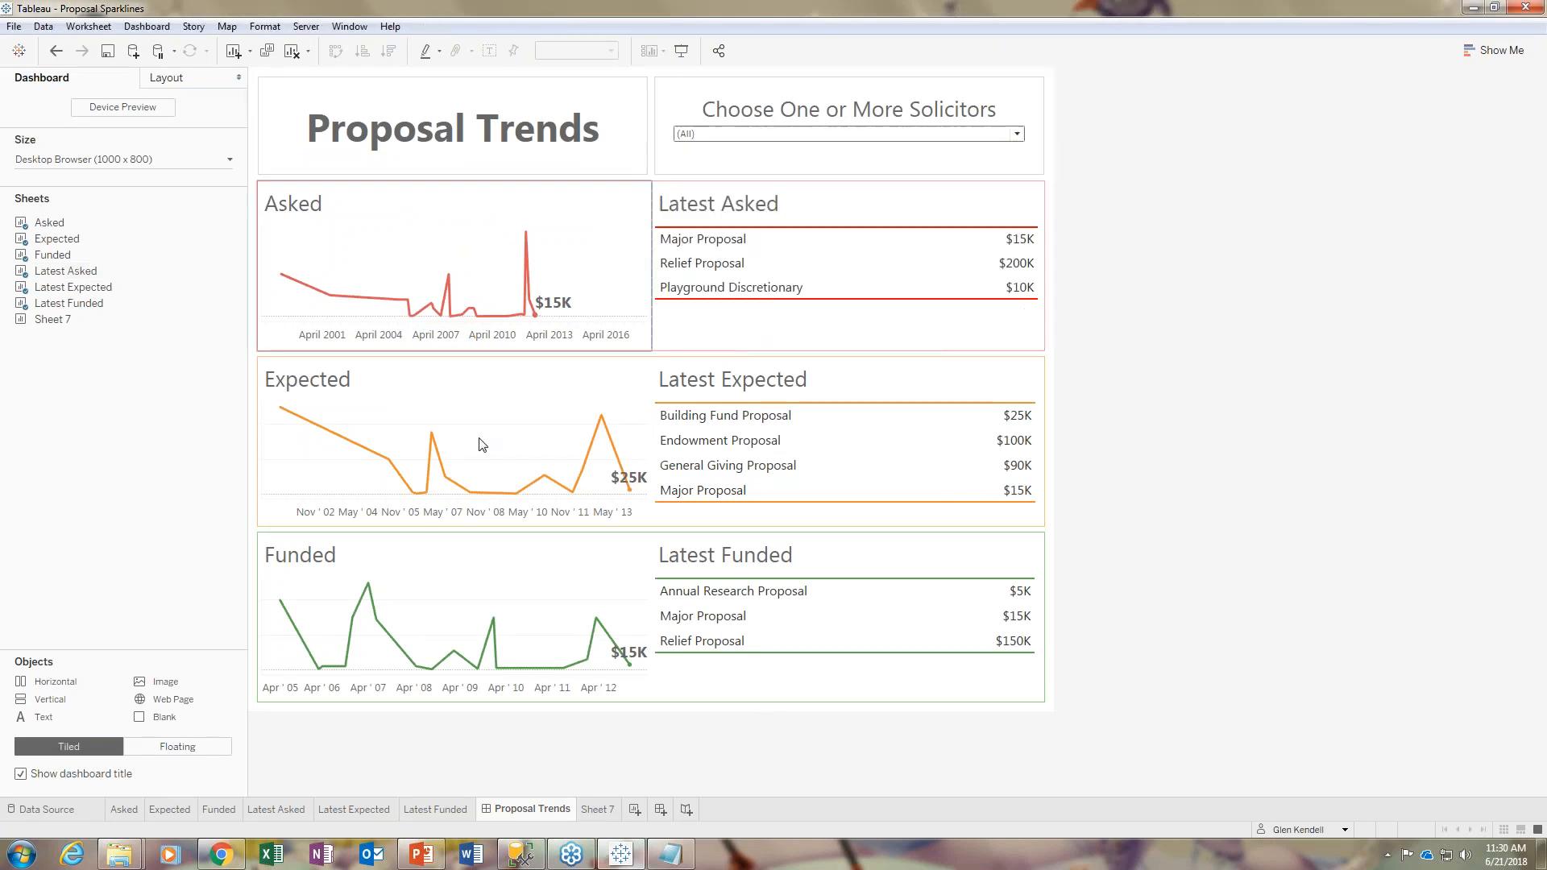
Step: Check which worksheets the Asked sheet's Solicitor Name filter applies to, and look through the Expected, Funded and Latest Asked sheets
left_click(124, 809)
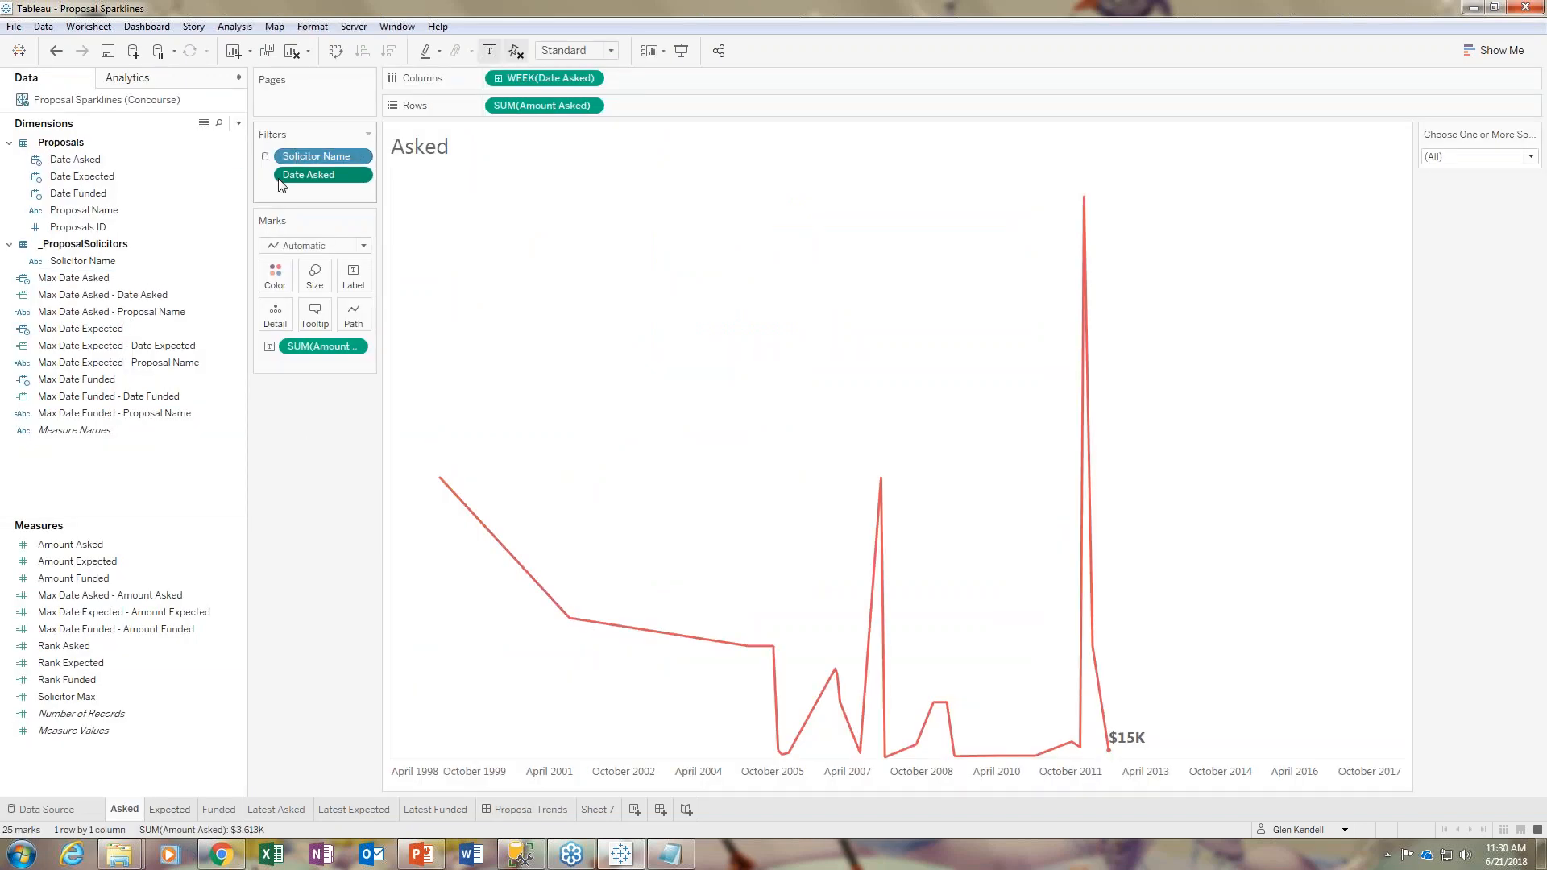
left_click(362, 161)
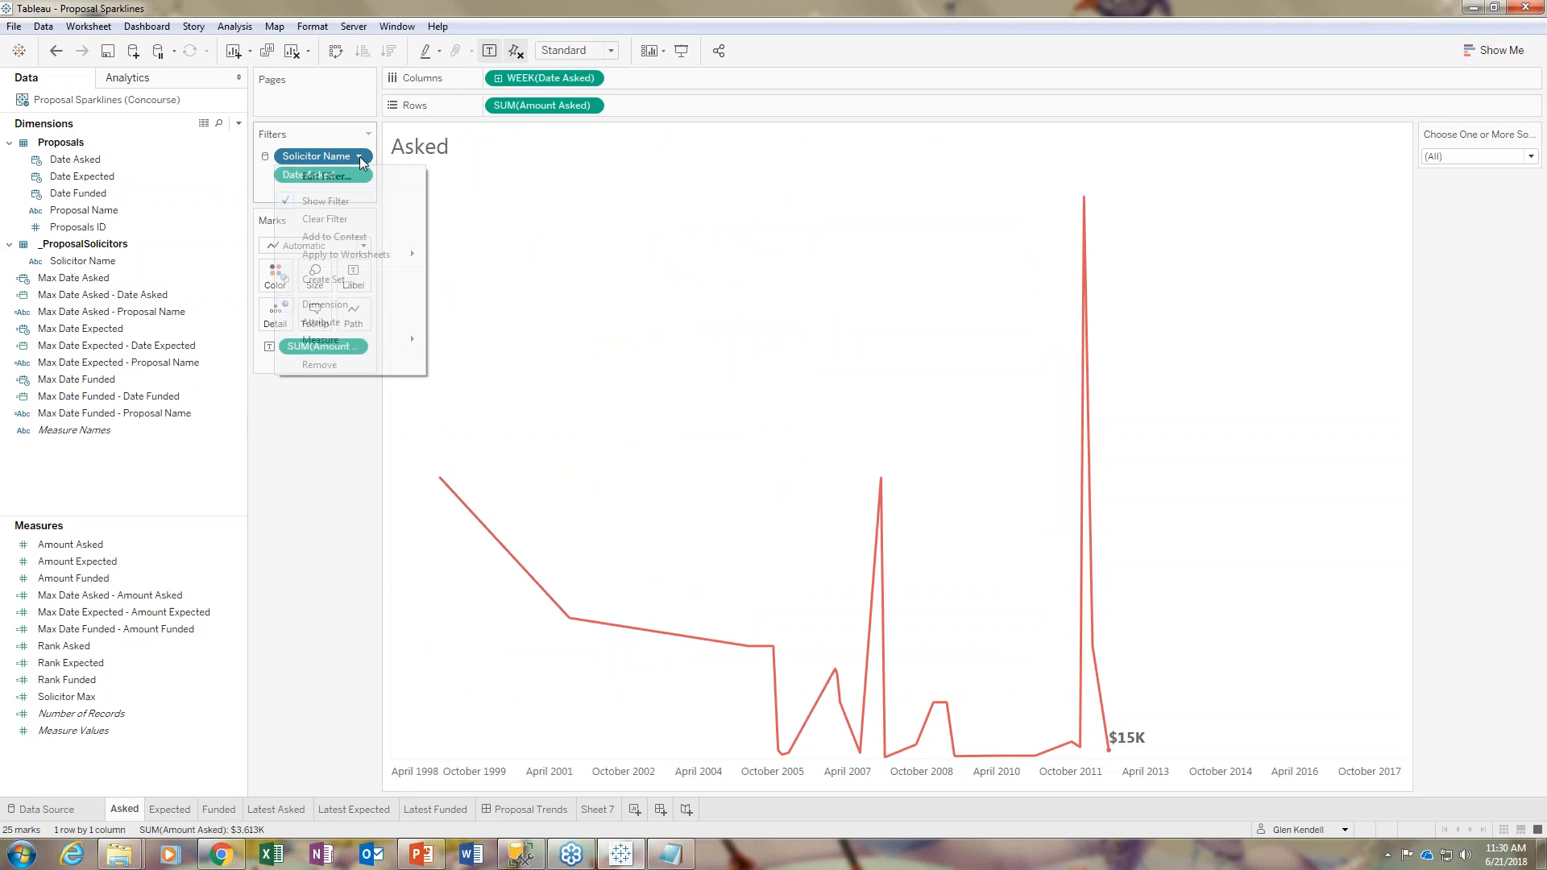
mouse_move(374, 262)
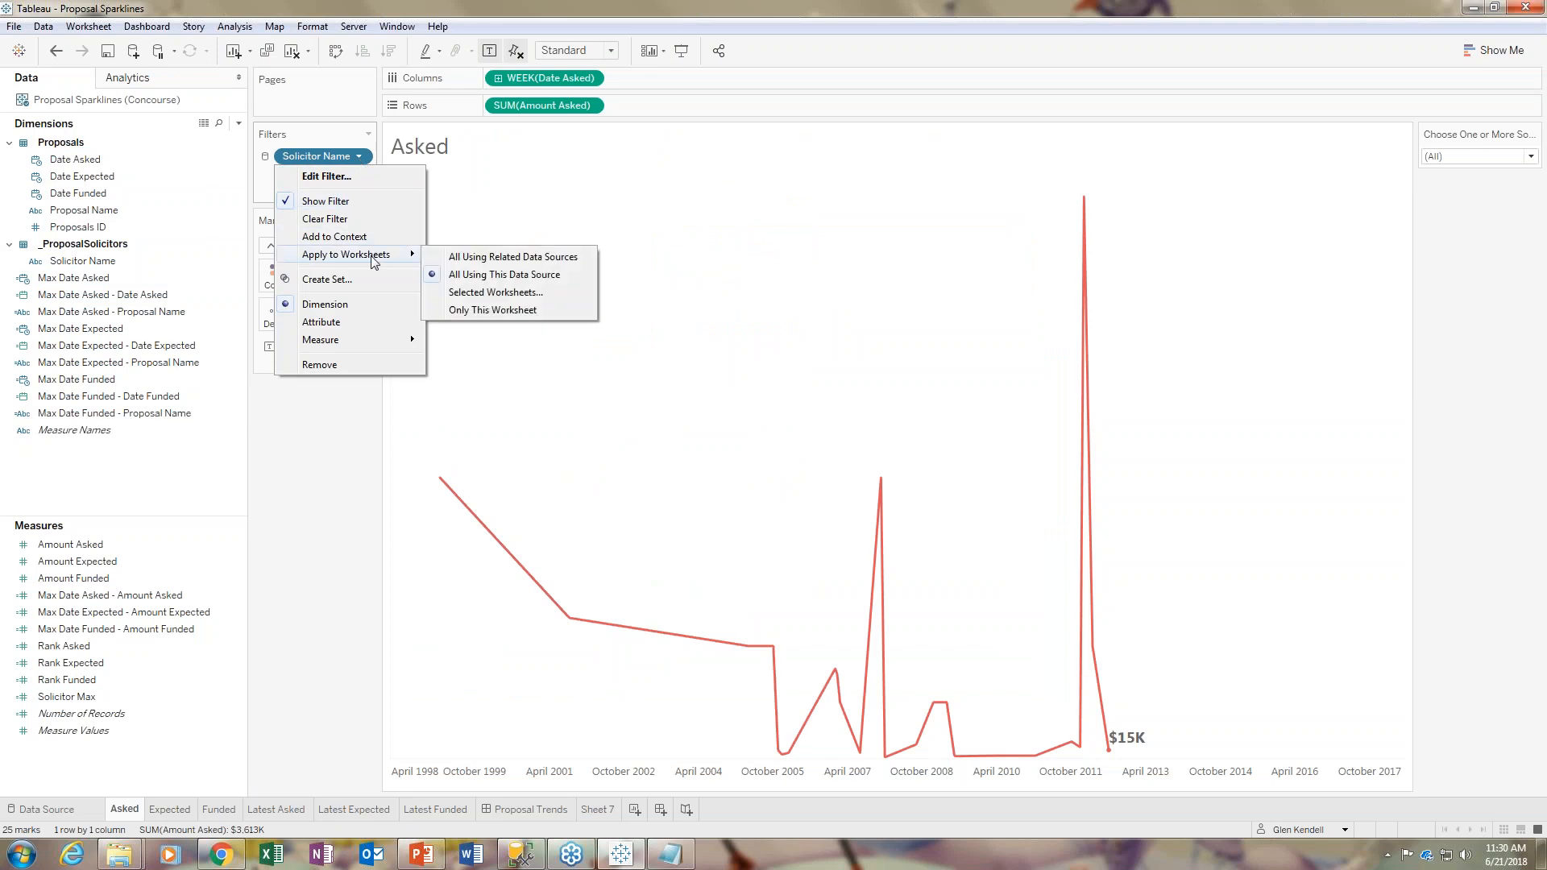
left_click(313, 433)
left_click(182, 810)
left_click(218, 809)
left_click(276, 810)
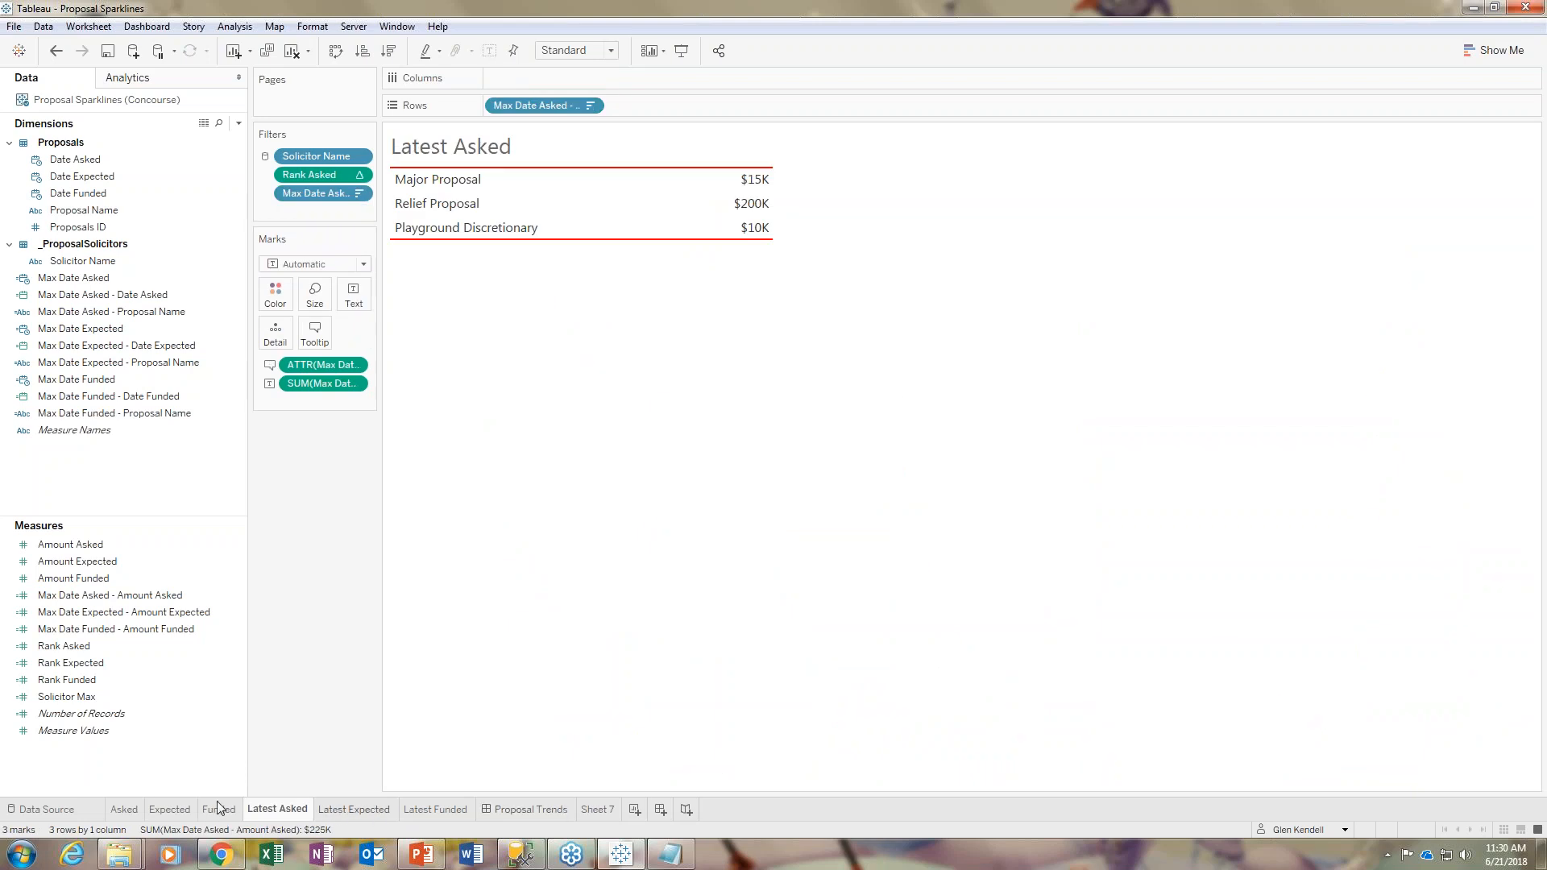
Step: Filter the Proposal Trends dashboard to only the solicitor titled General, and inspect the Latest Asked entry's details
left_click(528, 809)
left_click(1017, 134)
left_click(685, 167)
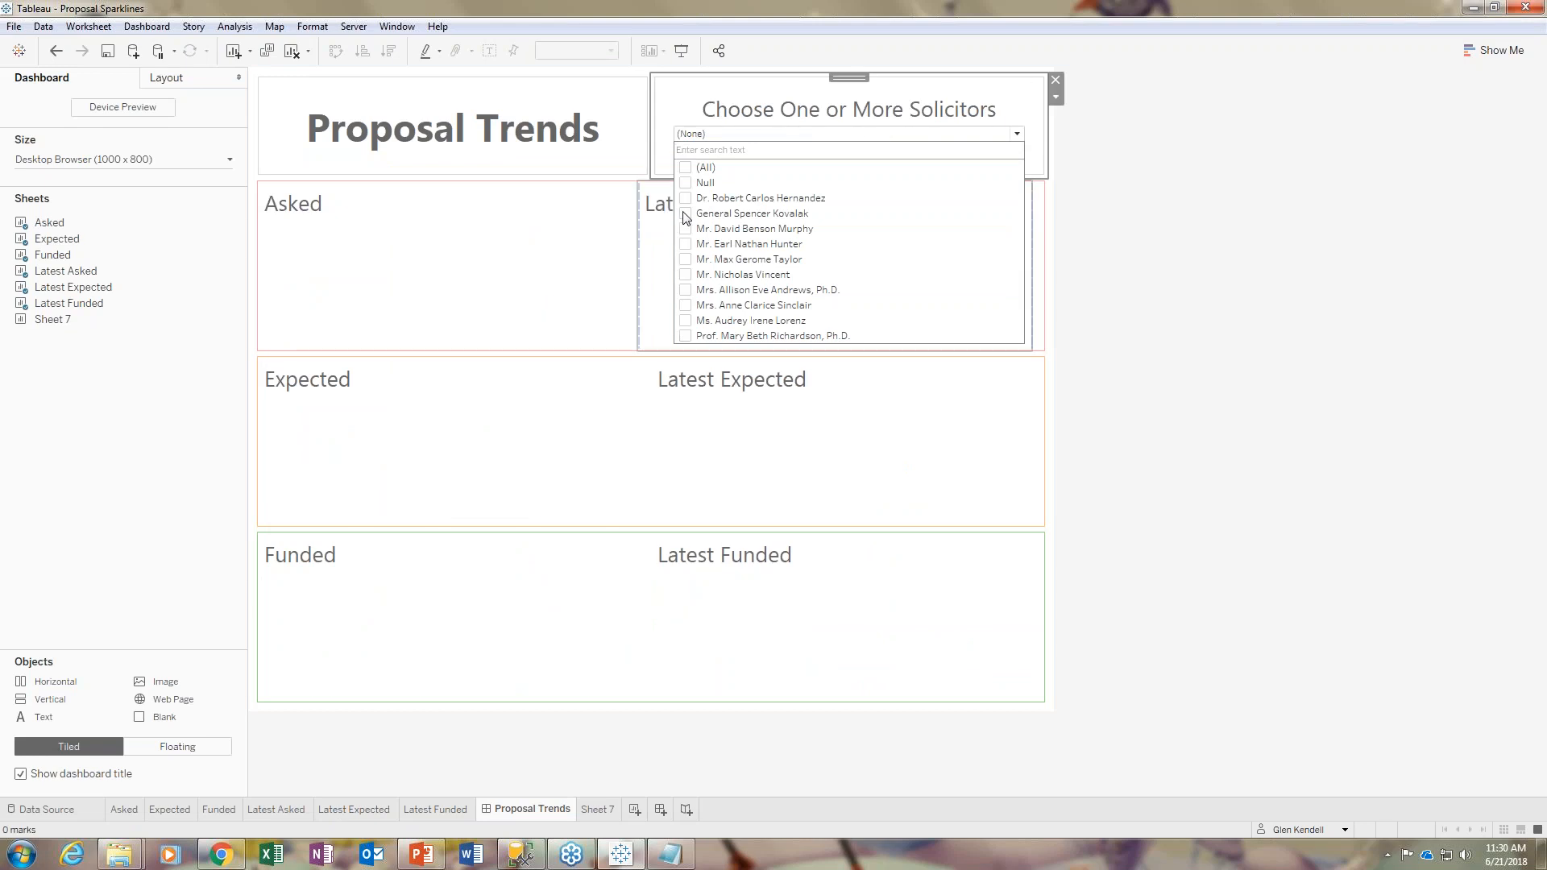
left_click(684, 214)
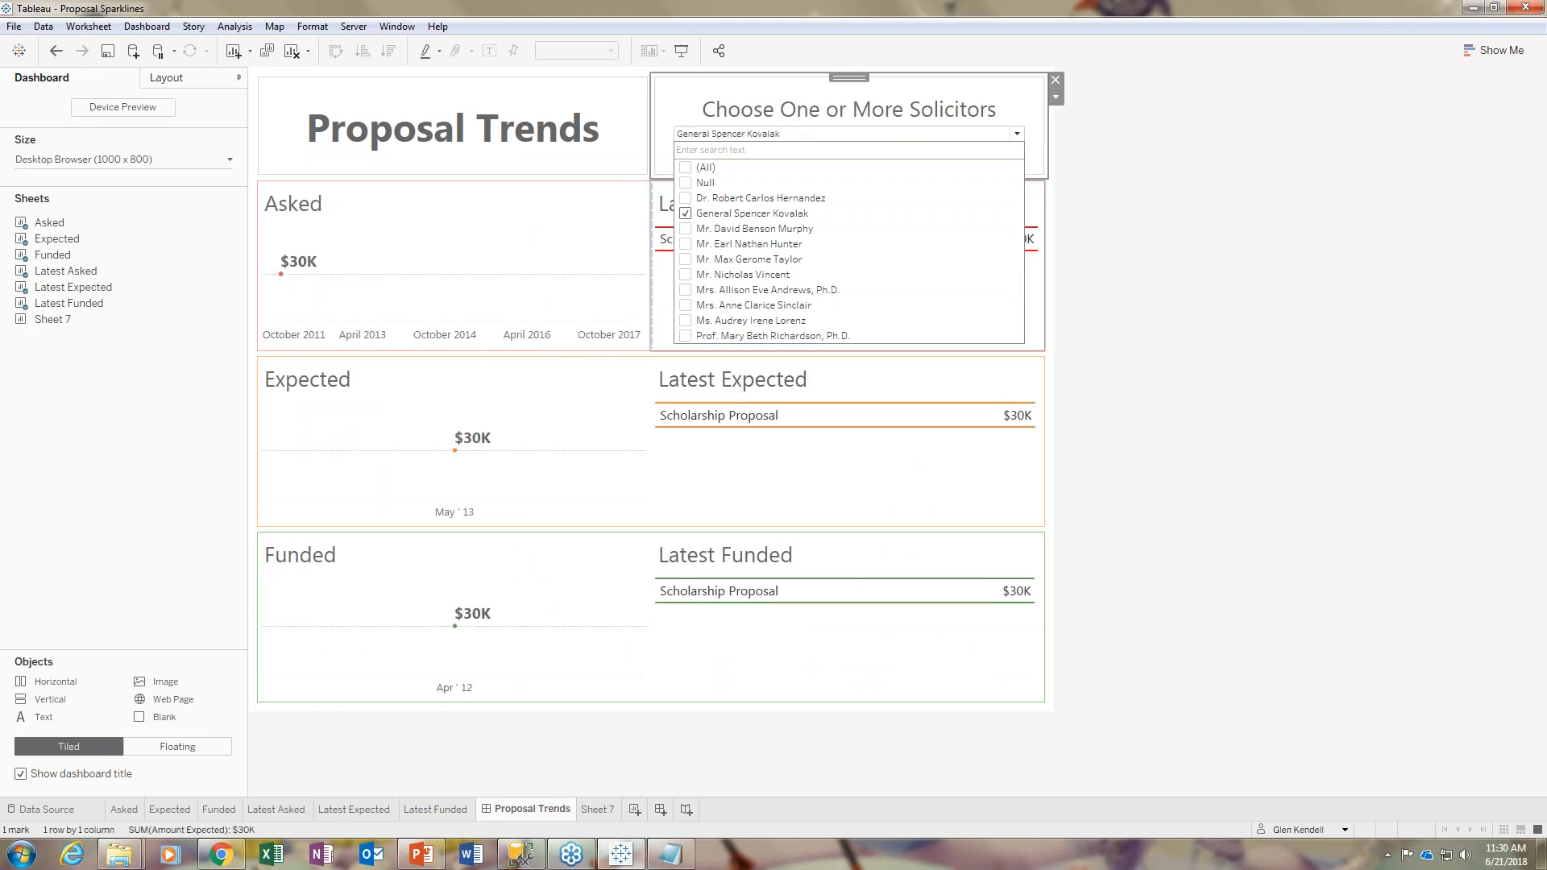
left_click(624, 96)
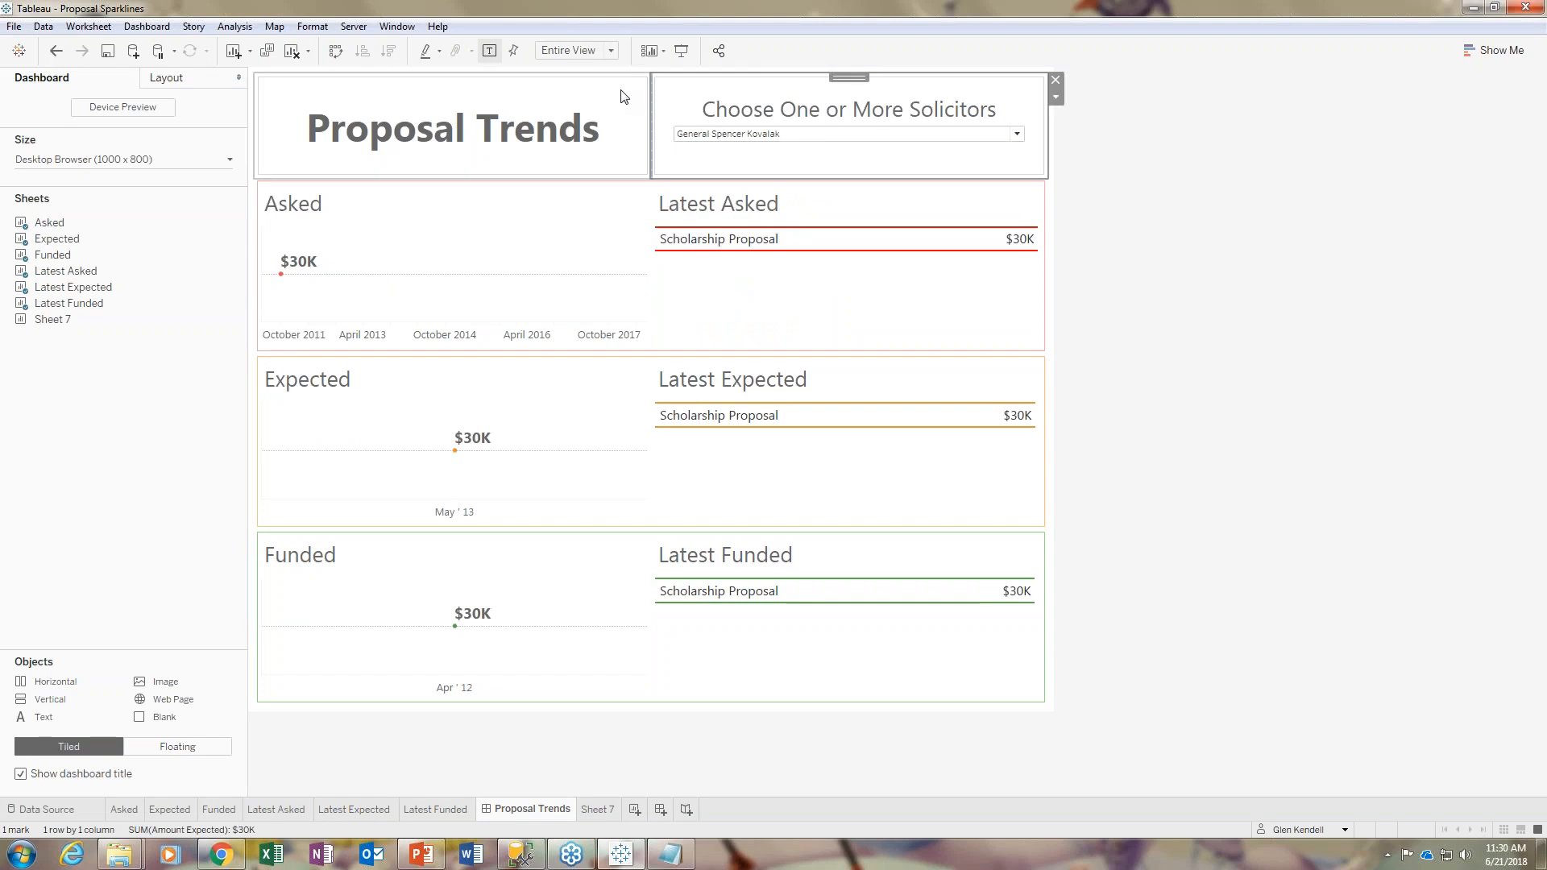
mouse_move(1023, 242)
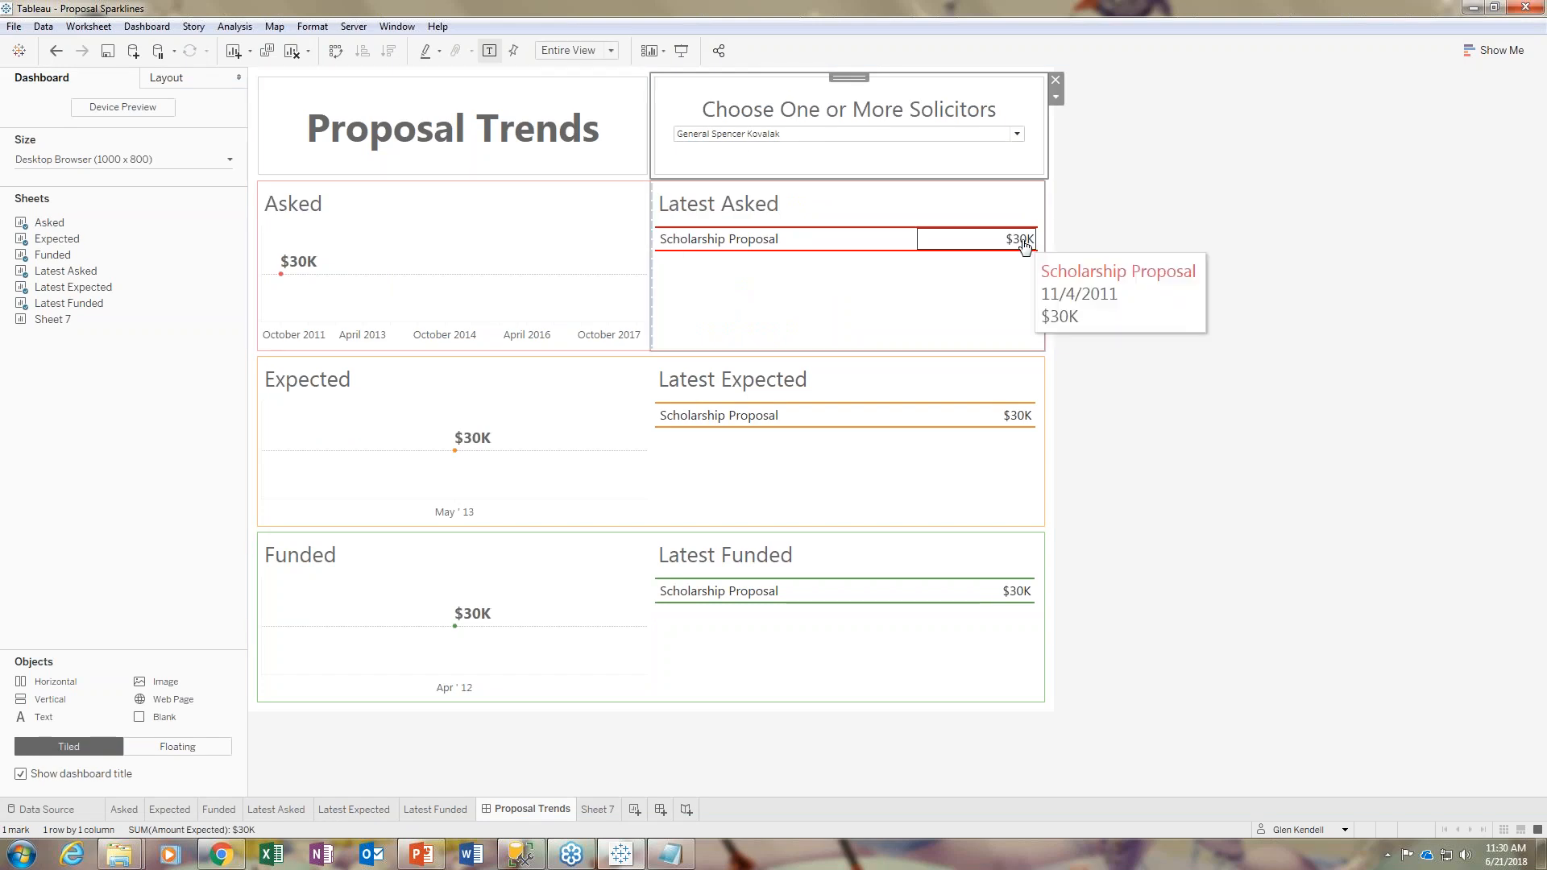
Step: Switch the dashboard's filter to only the second solicitor titled Mr., and compare the asked amounts with Solicitor Max on Sheet 7
left_click(1017, 134)
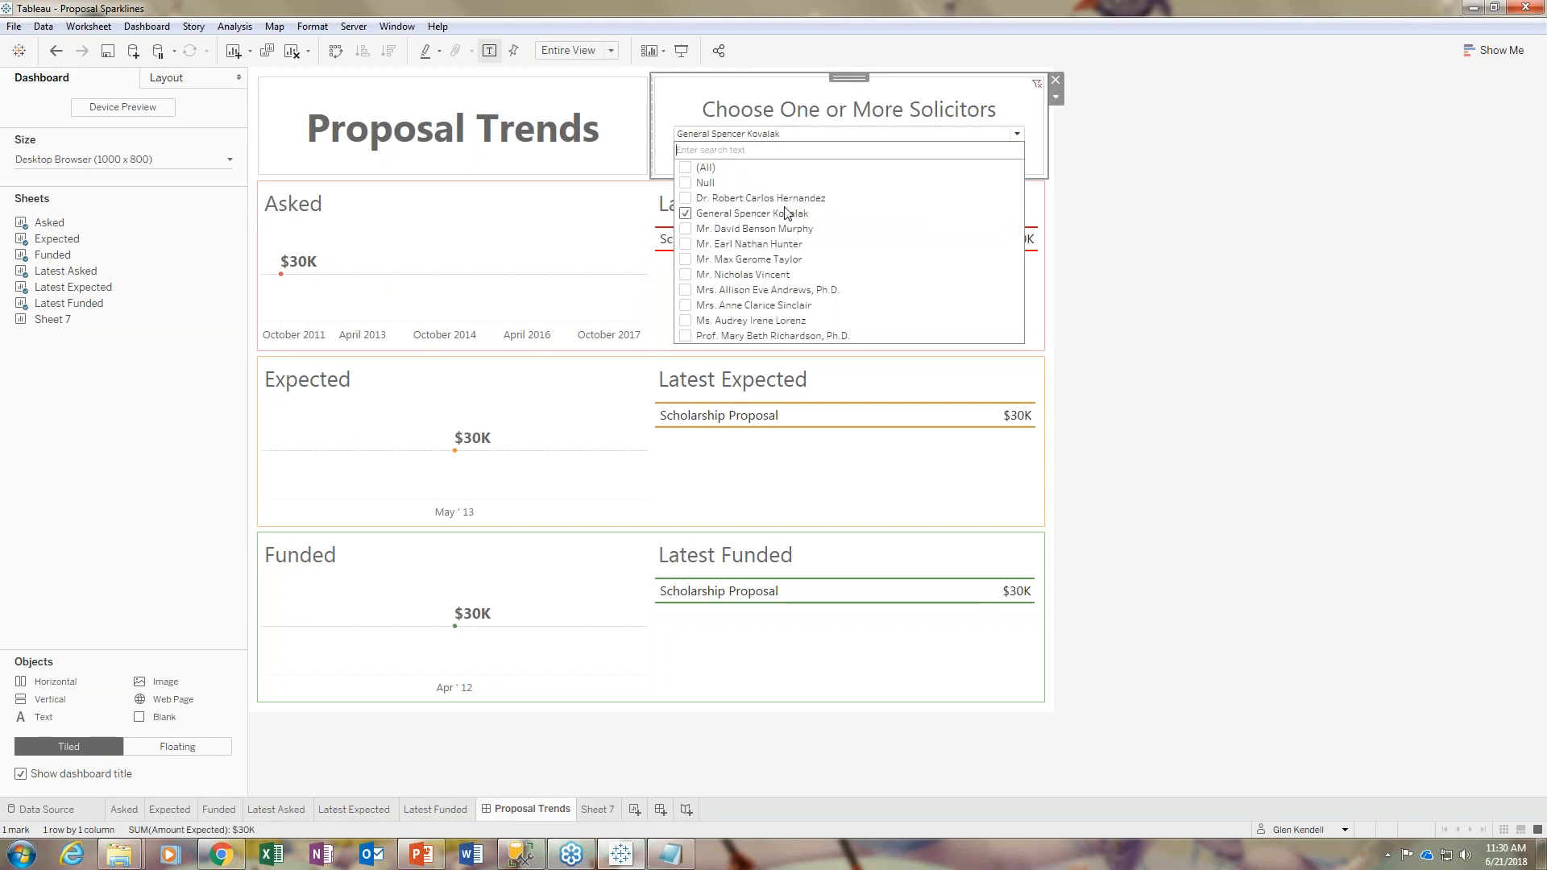
left_click(686, 213)
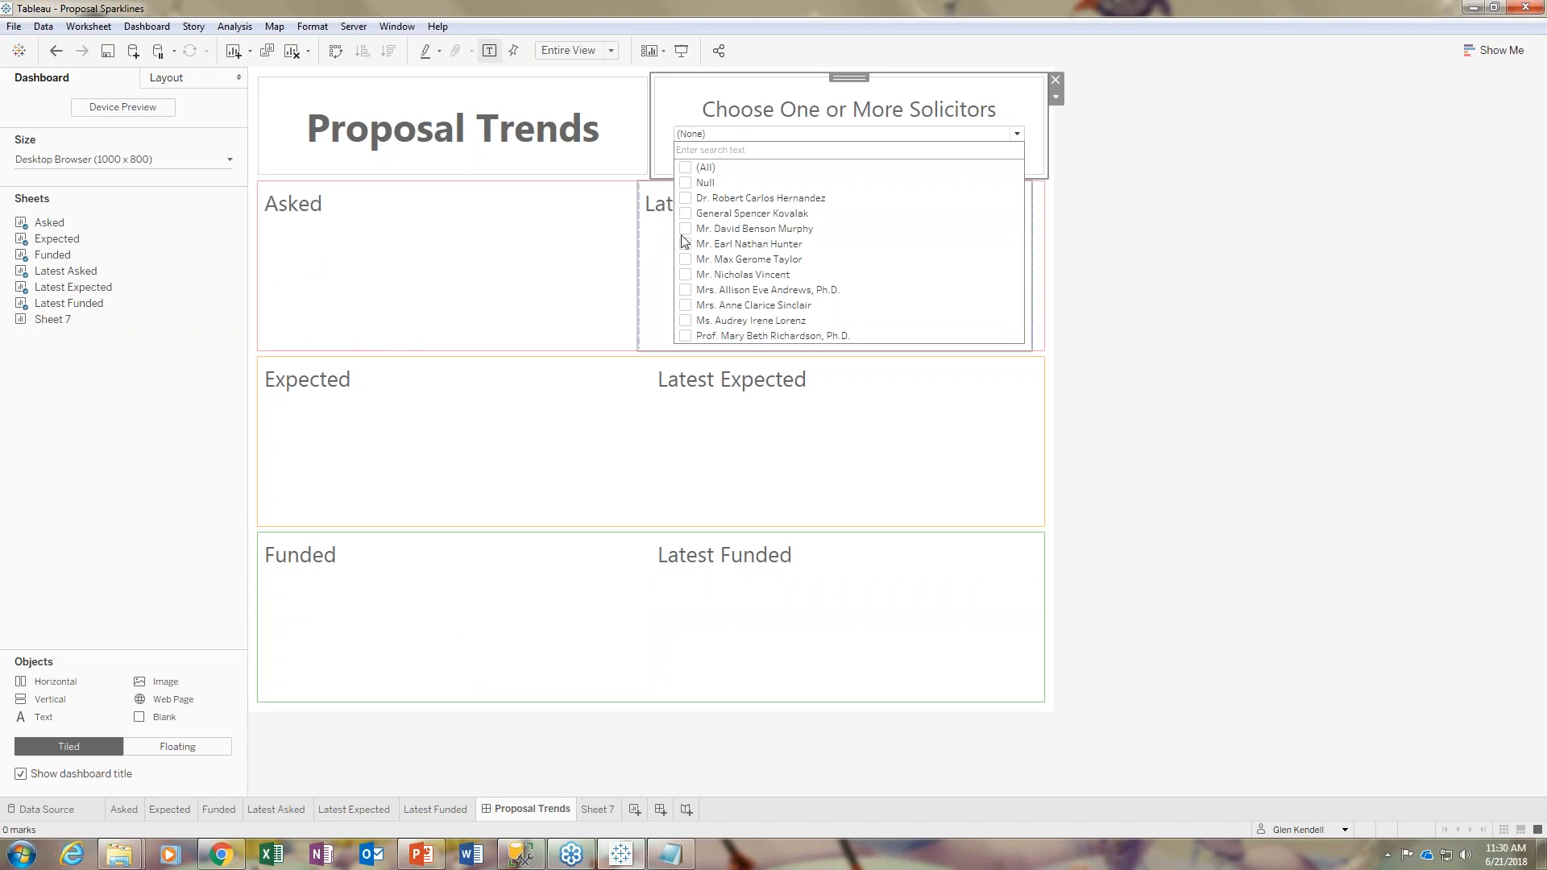
left_click(685, 244)
left_click(1171, 432)
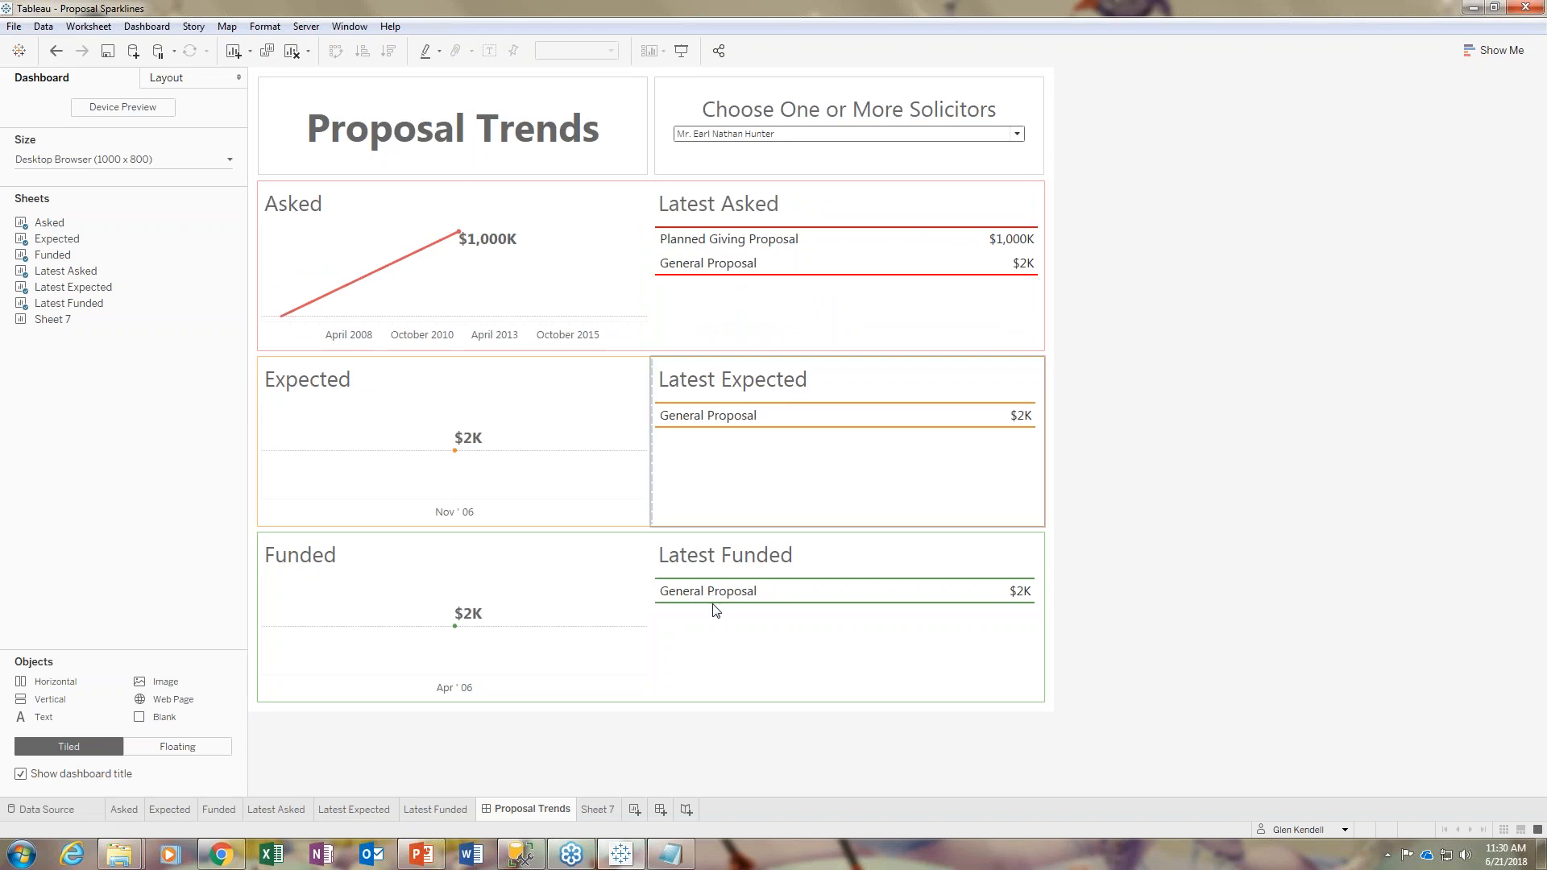
left_click(596, 809)
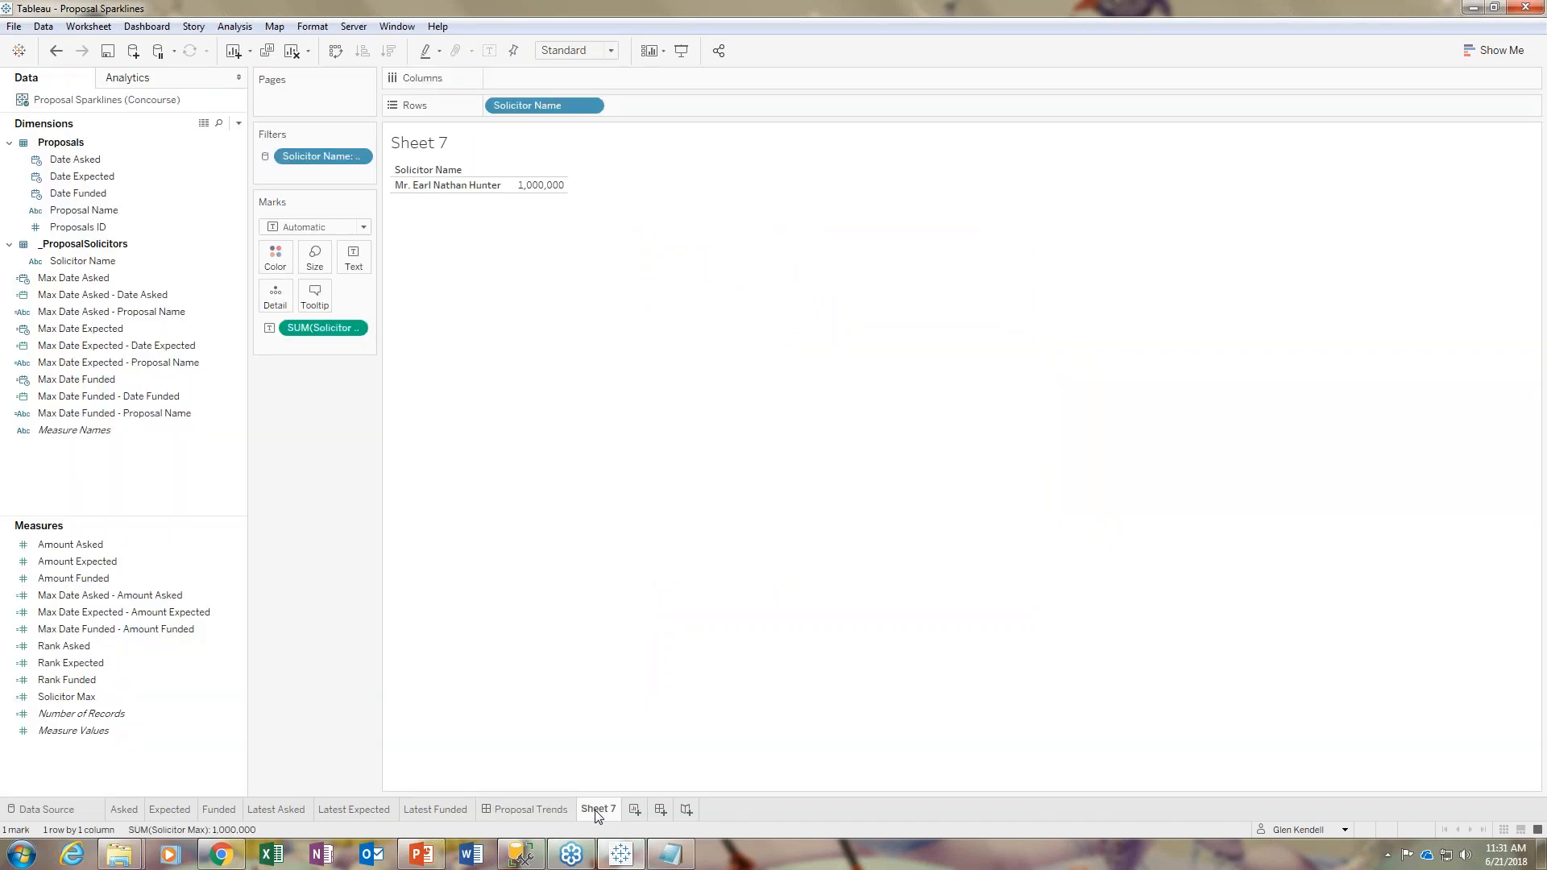
left_click(534, 810)
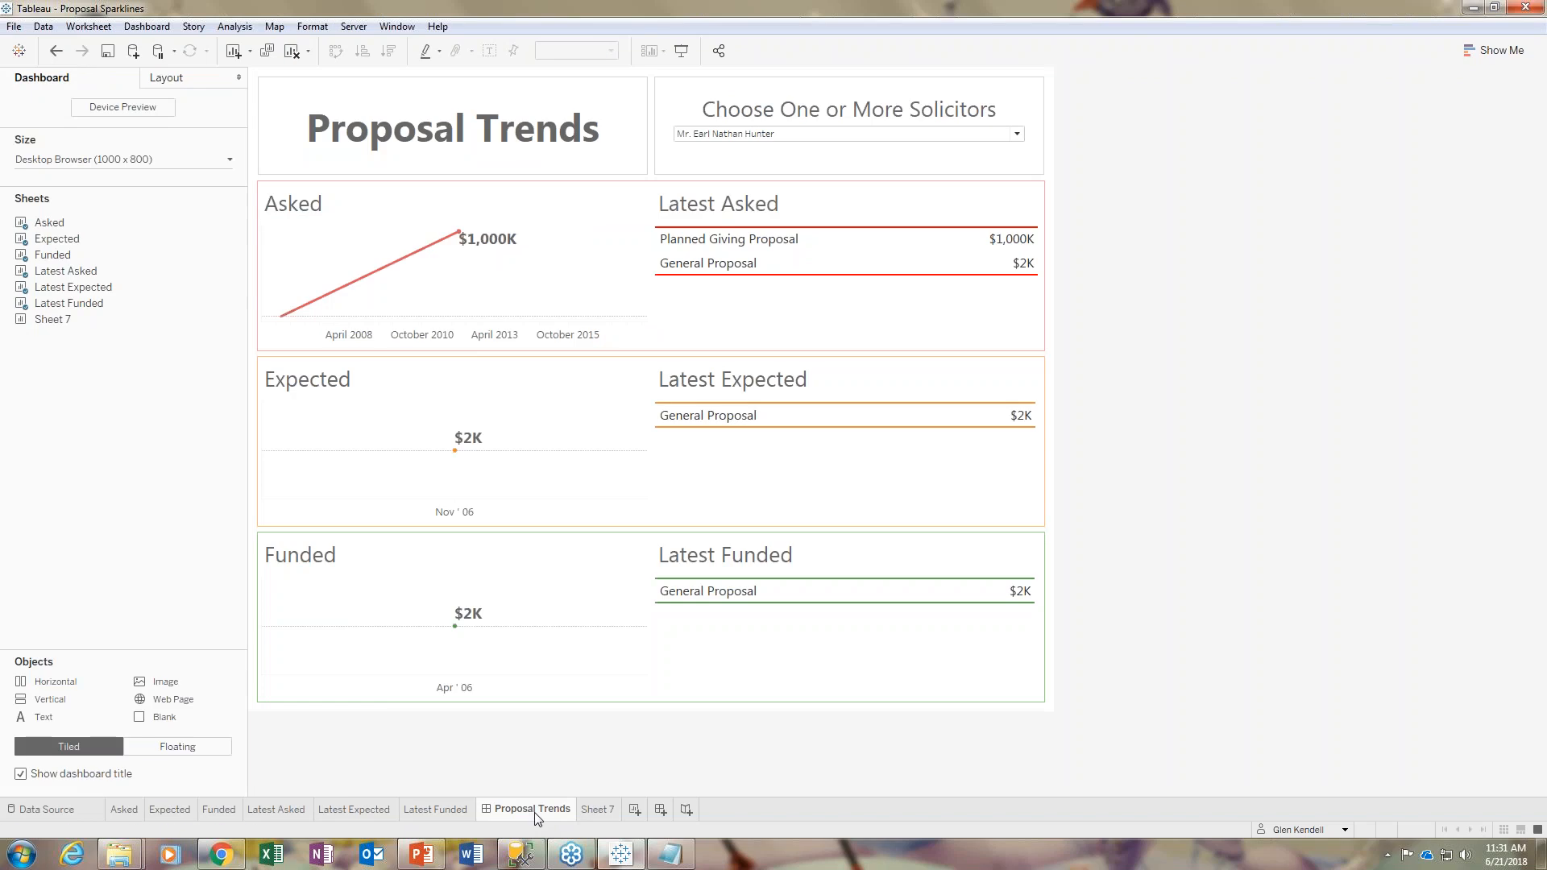
left_click(615, 812)
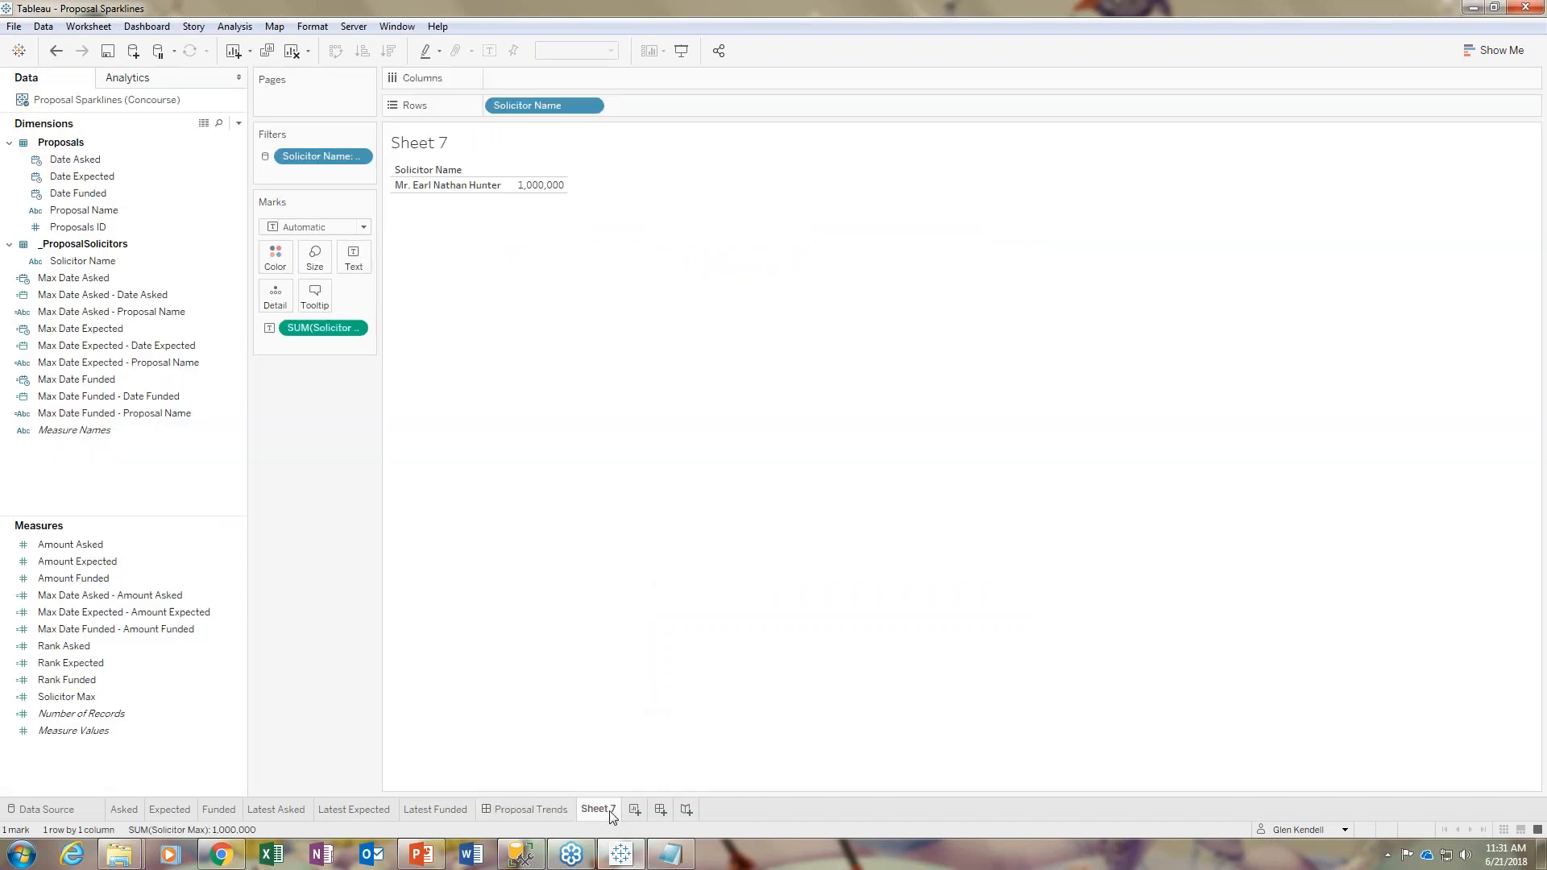
Step: Switch the dashboard's filter to only the solicitor titled Prof., and check the matching Solicitor Max on Sheet 7
left_click(529, 808)
left_click(1017, 134)
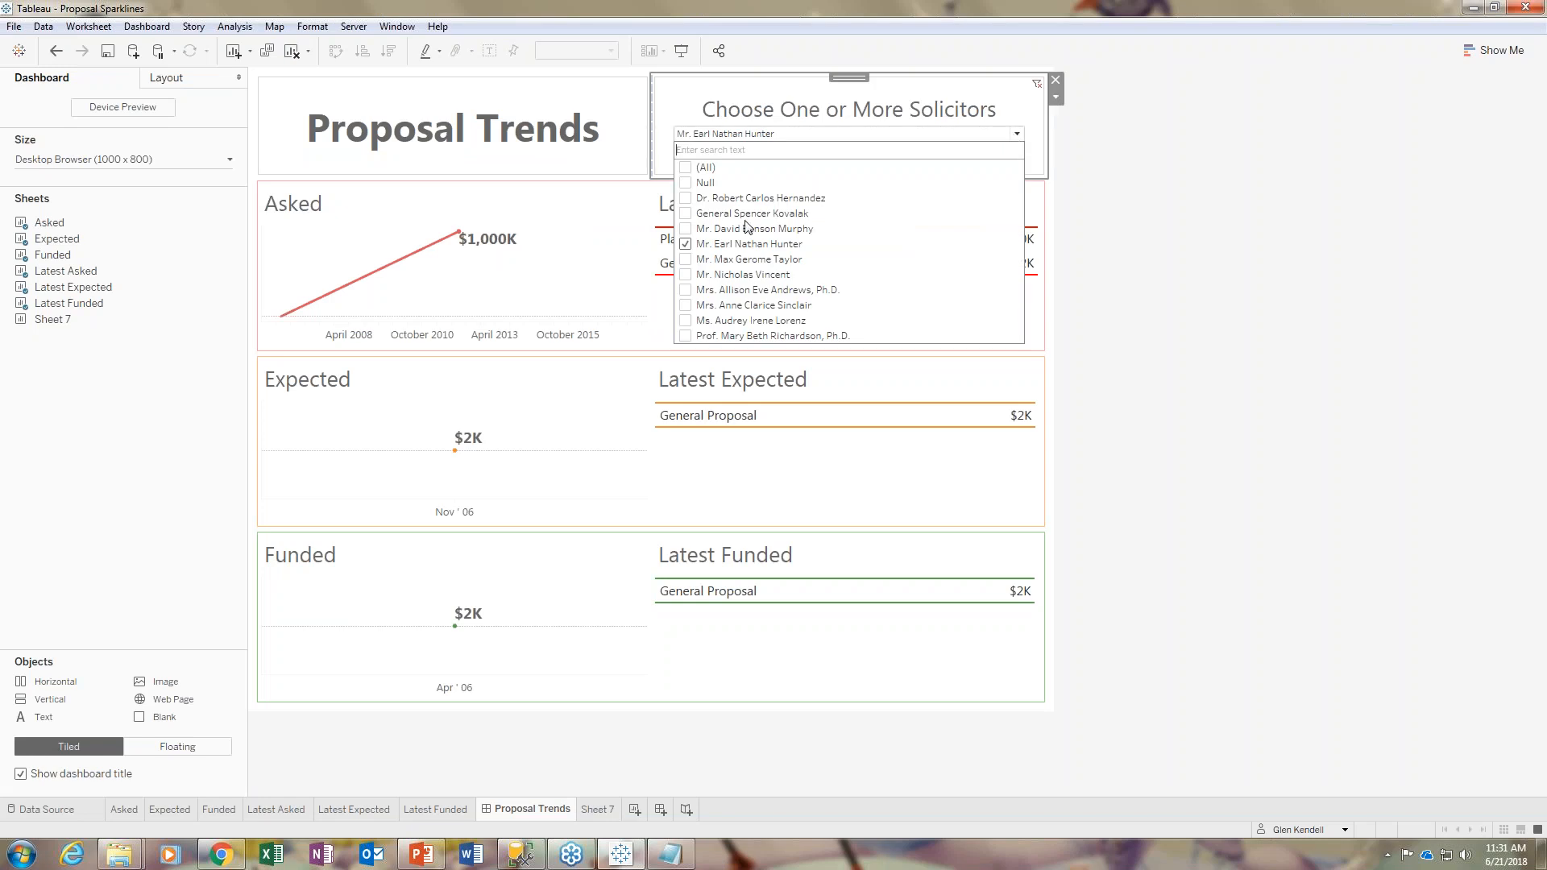
left_click(690, 246)
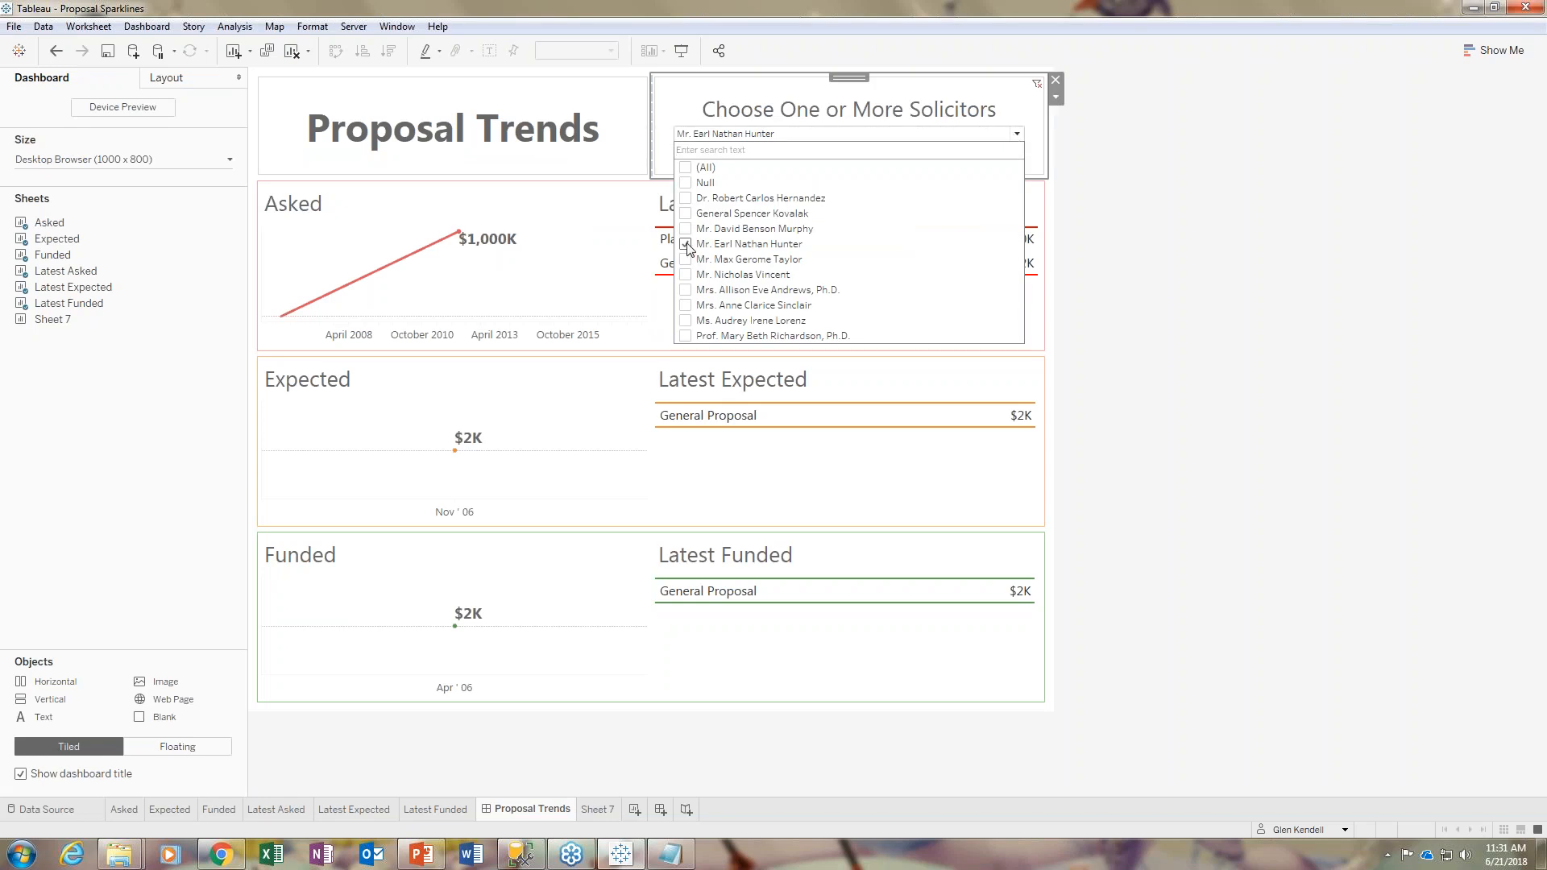
left_click(687, 336)
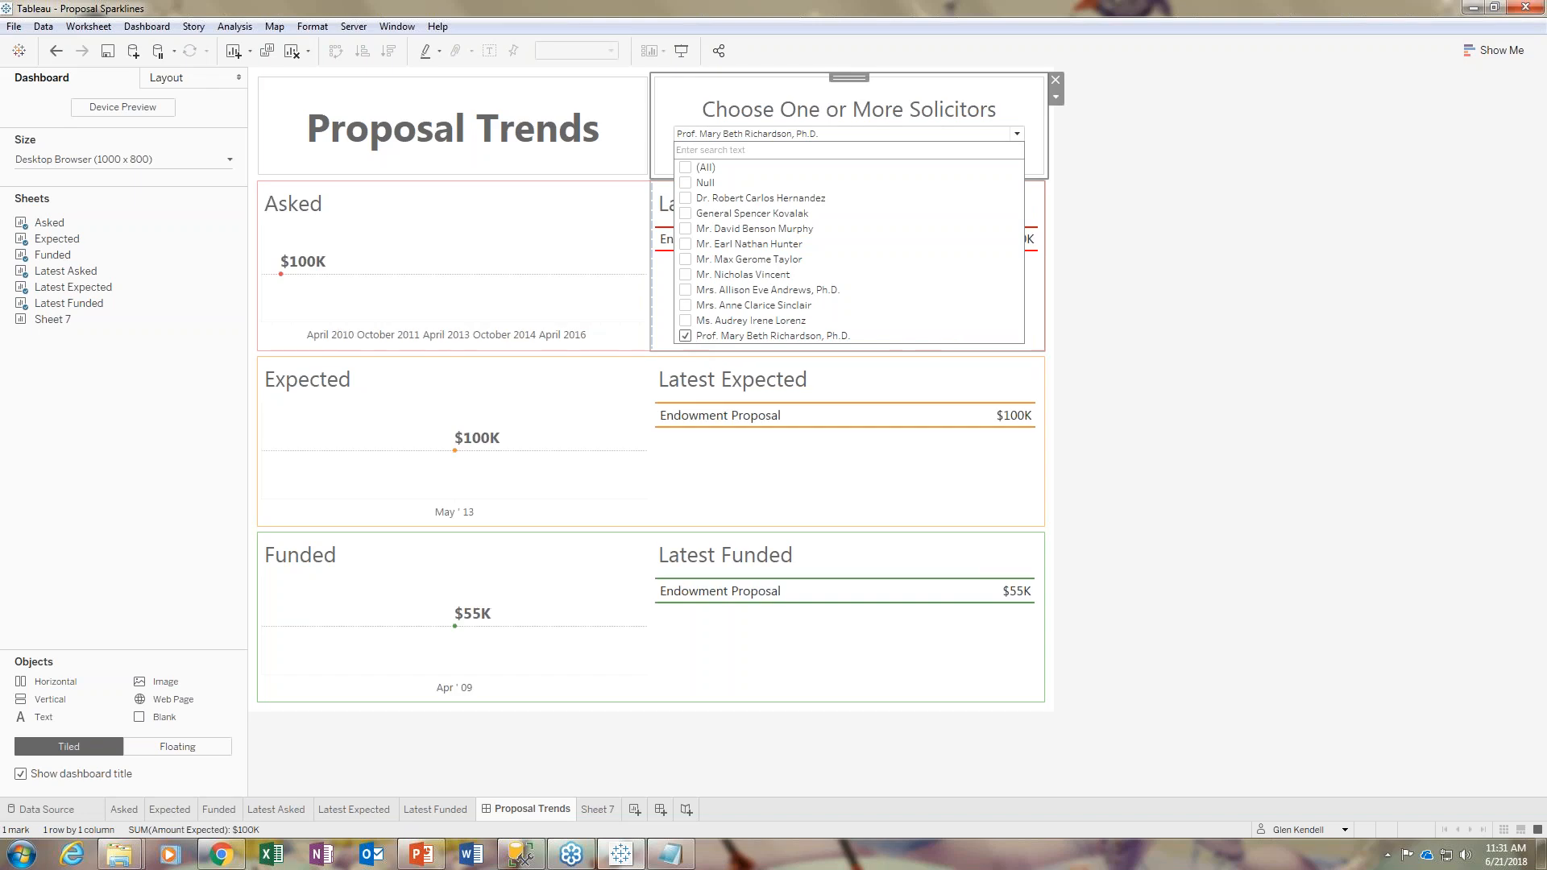
left_click(1171, 432)
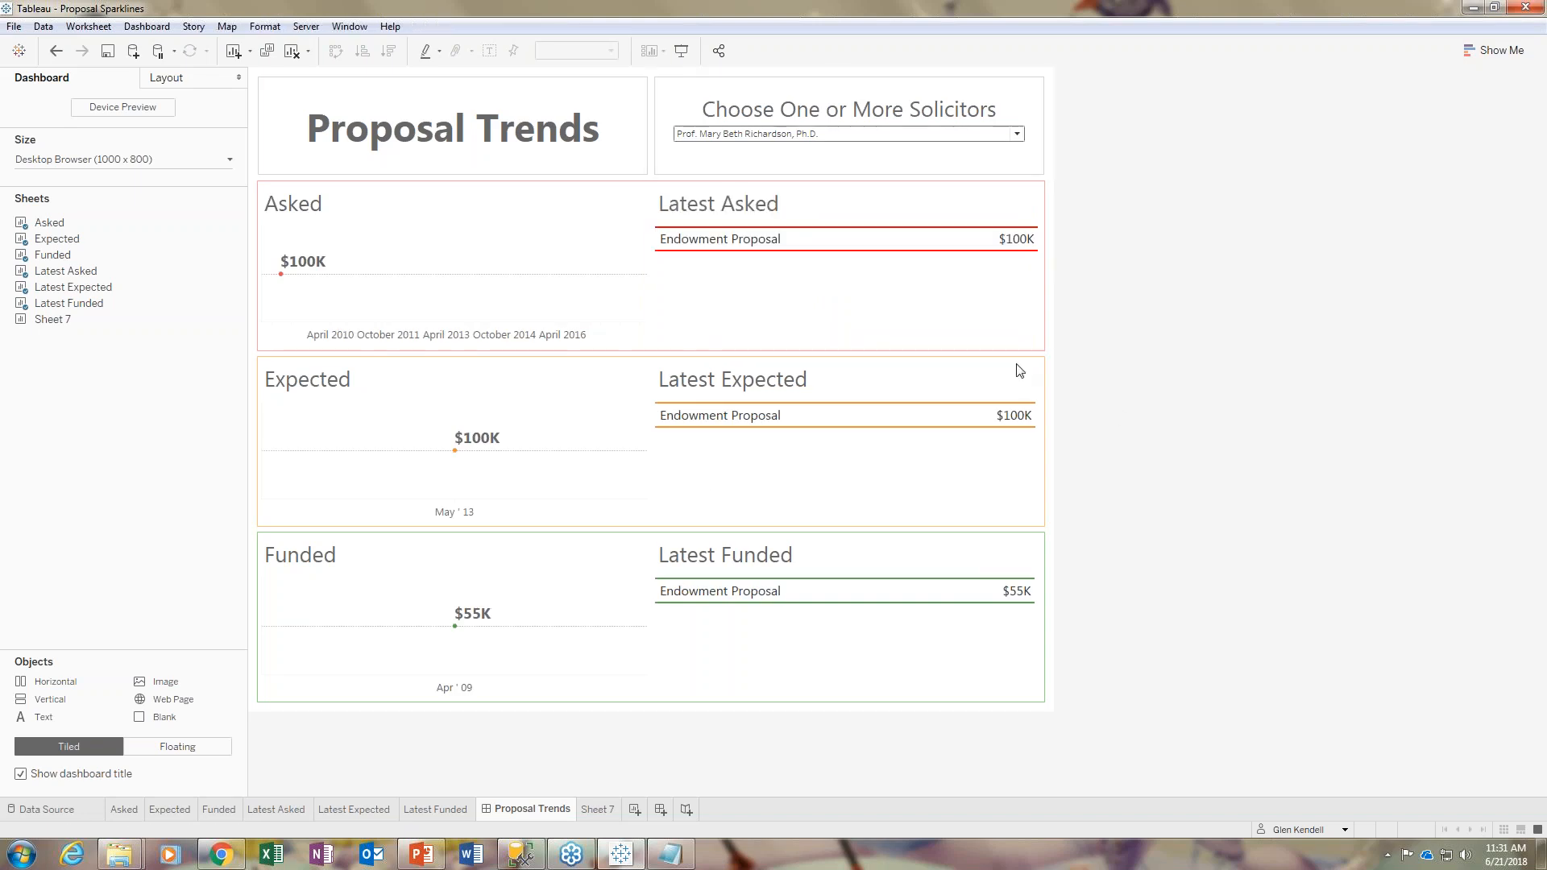
left_click(611, 809)
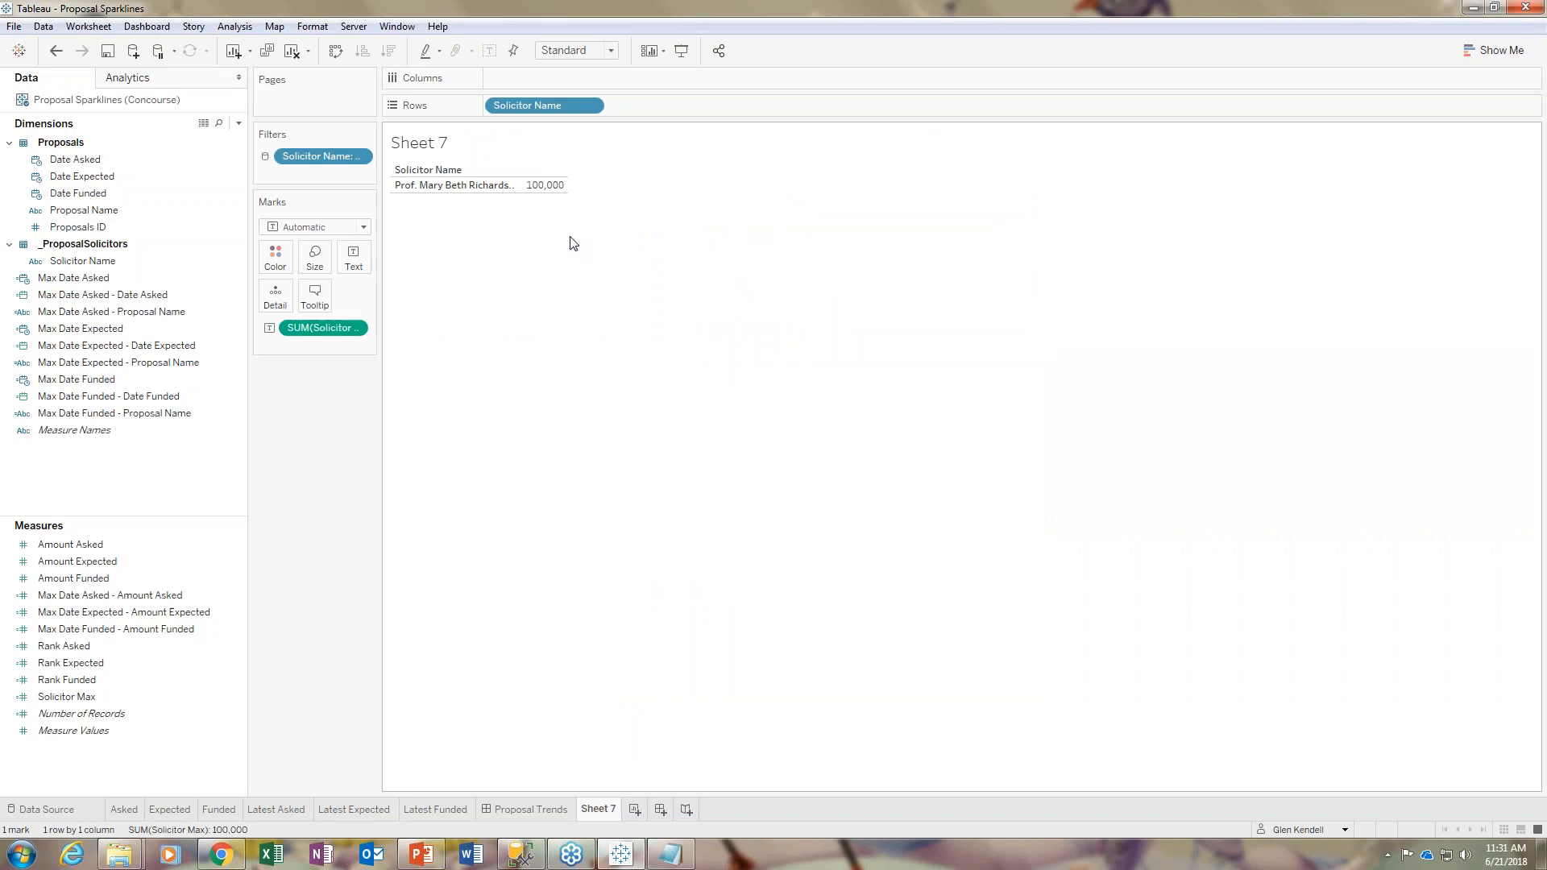
Step: Review the Solicitor Max field's FIXED formula, return to the Proposal Trends dashboard, and close the formula without changes
left_click(99, 698)
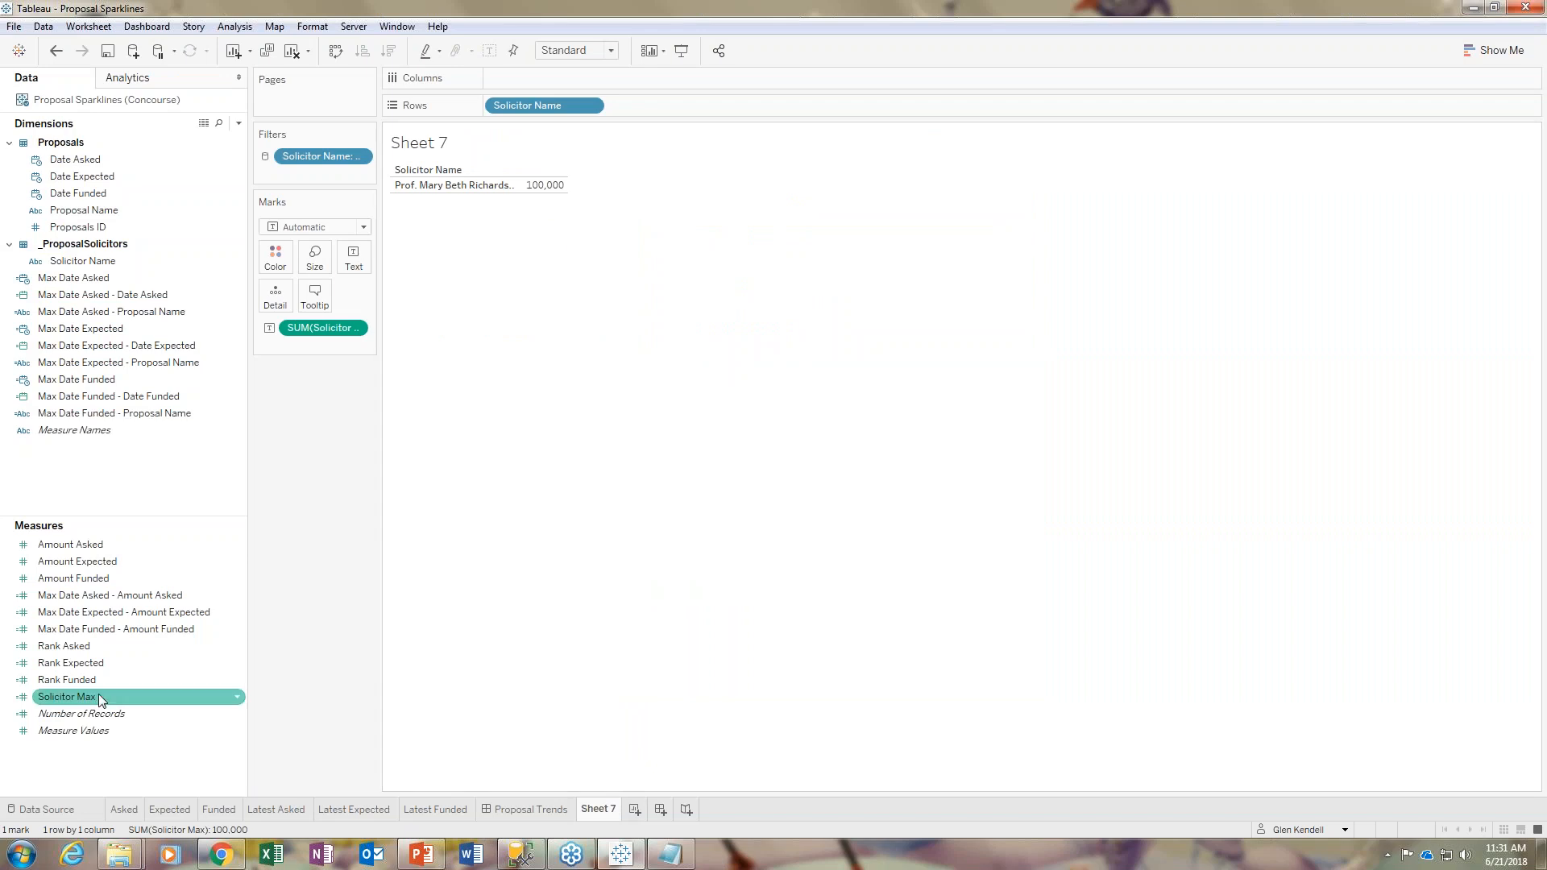
right_click(95, 702)
left_click(149, 411)
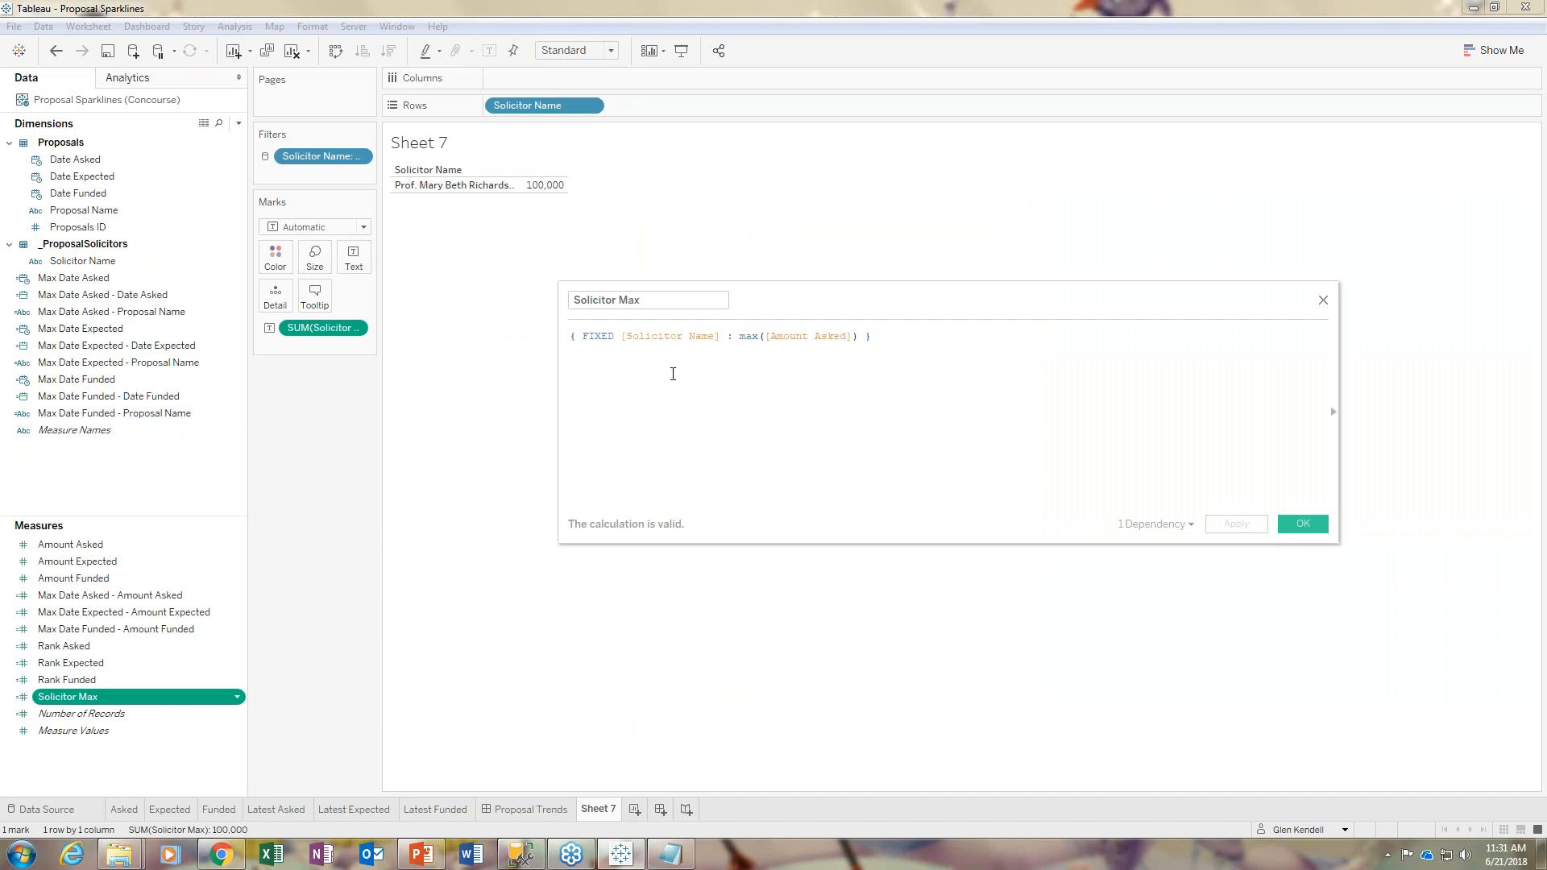
left_click_drag(804, 301, 684, 302)
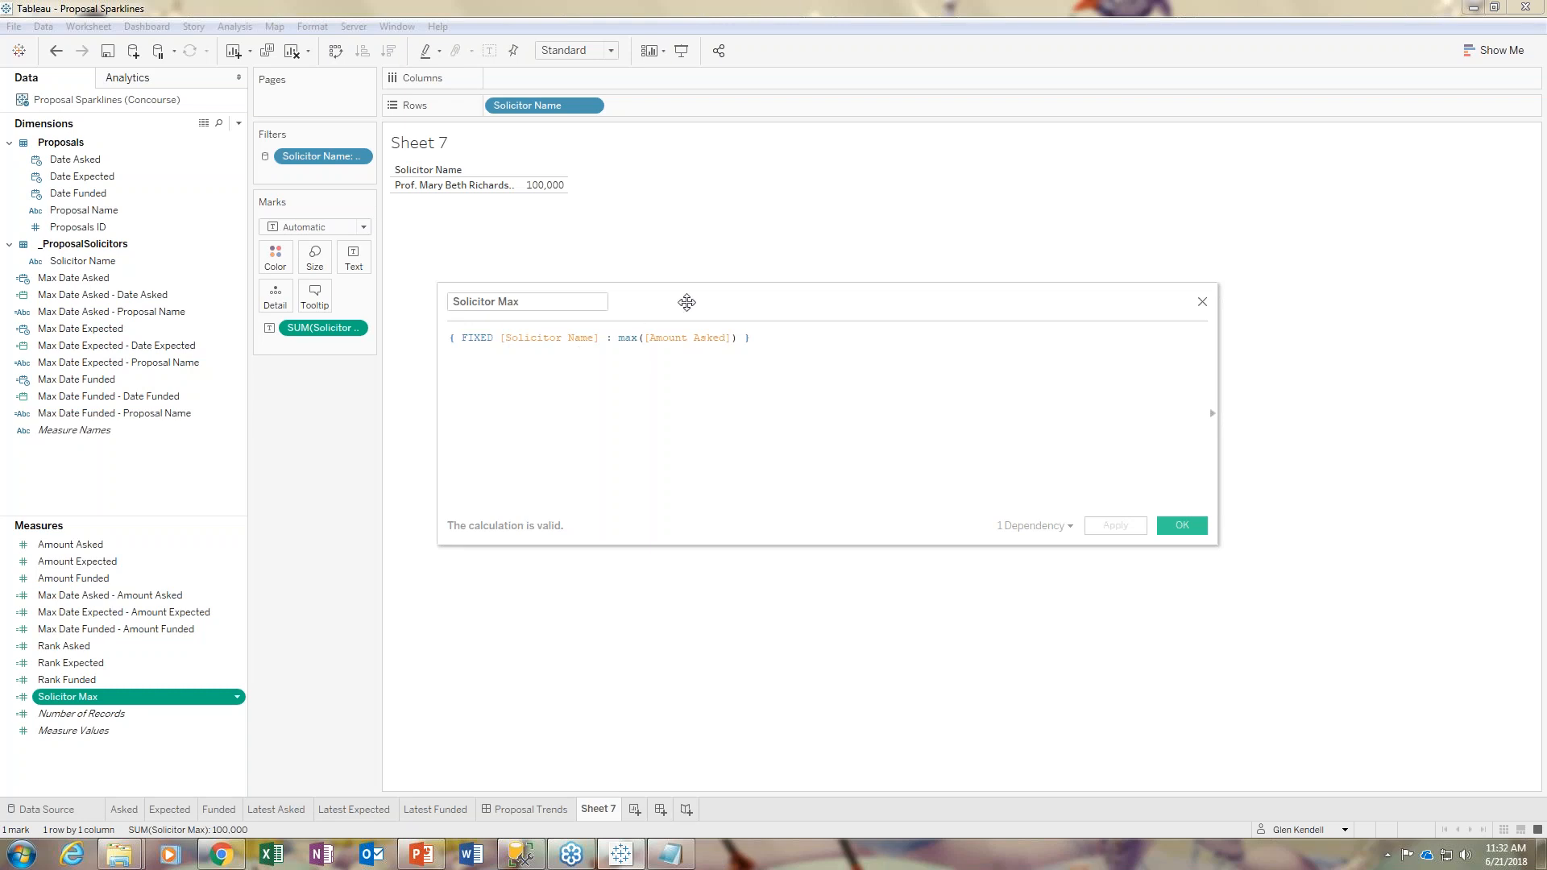
left_click_drag(687, 302, 679, 377)
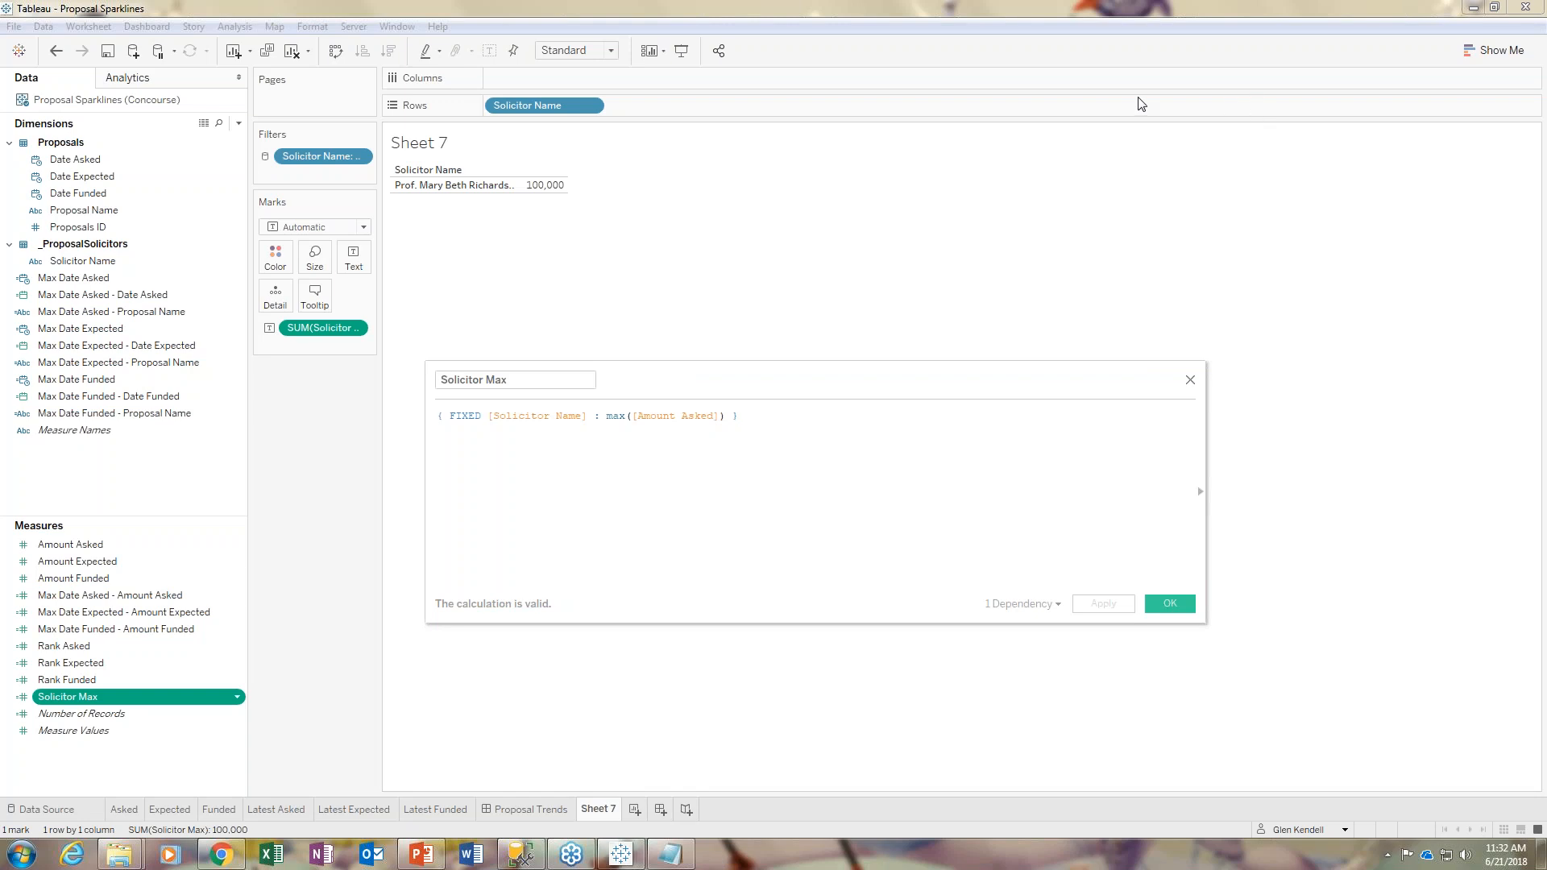
left_click(528, 809)
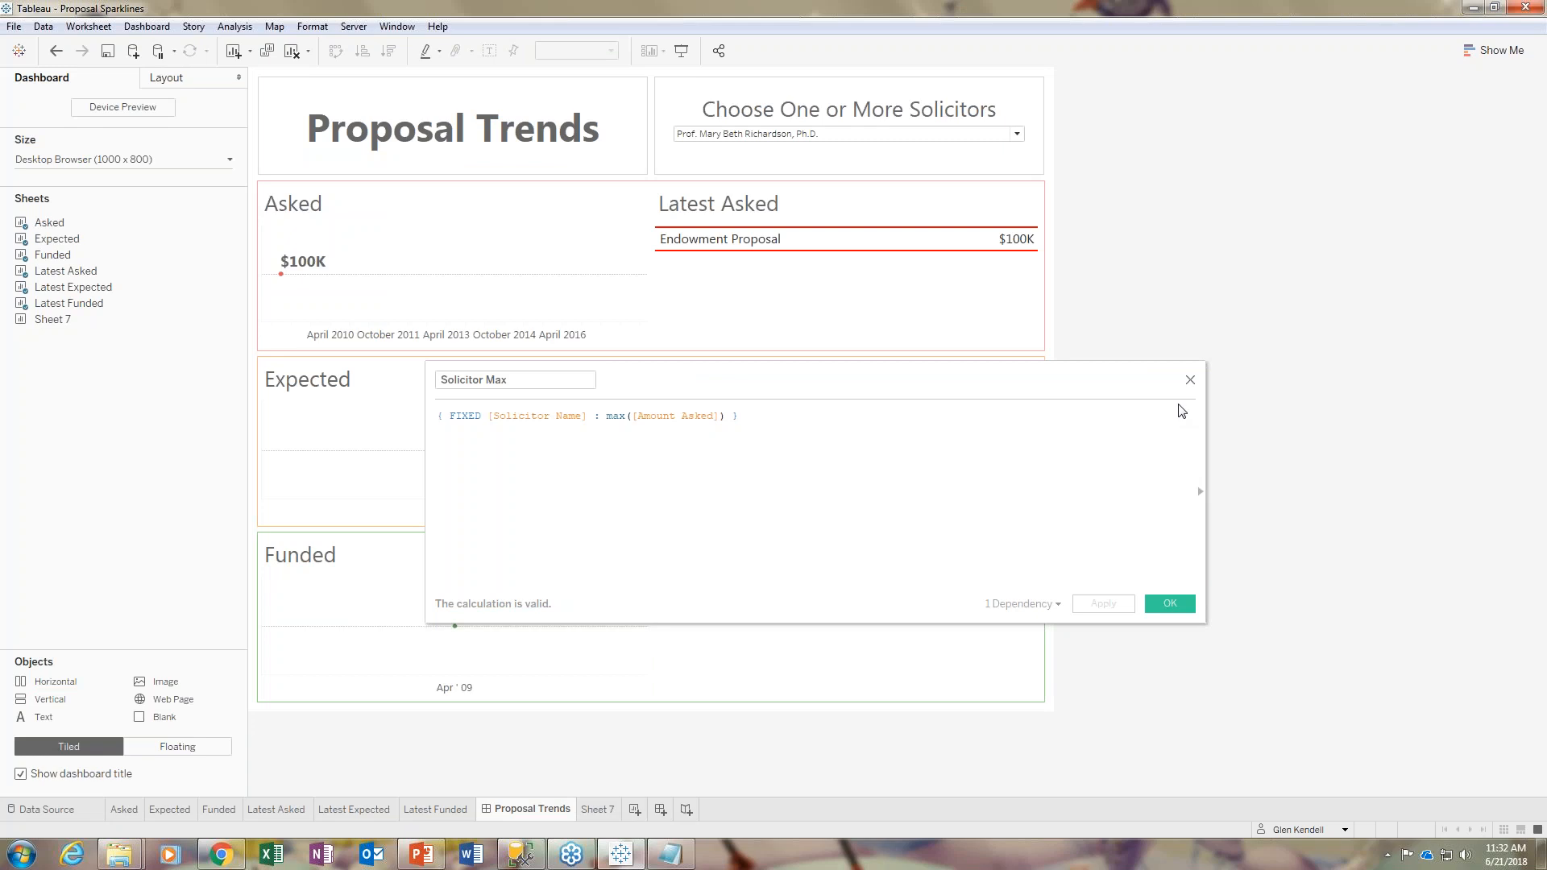
left_click(1190, 379)
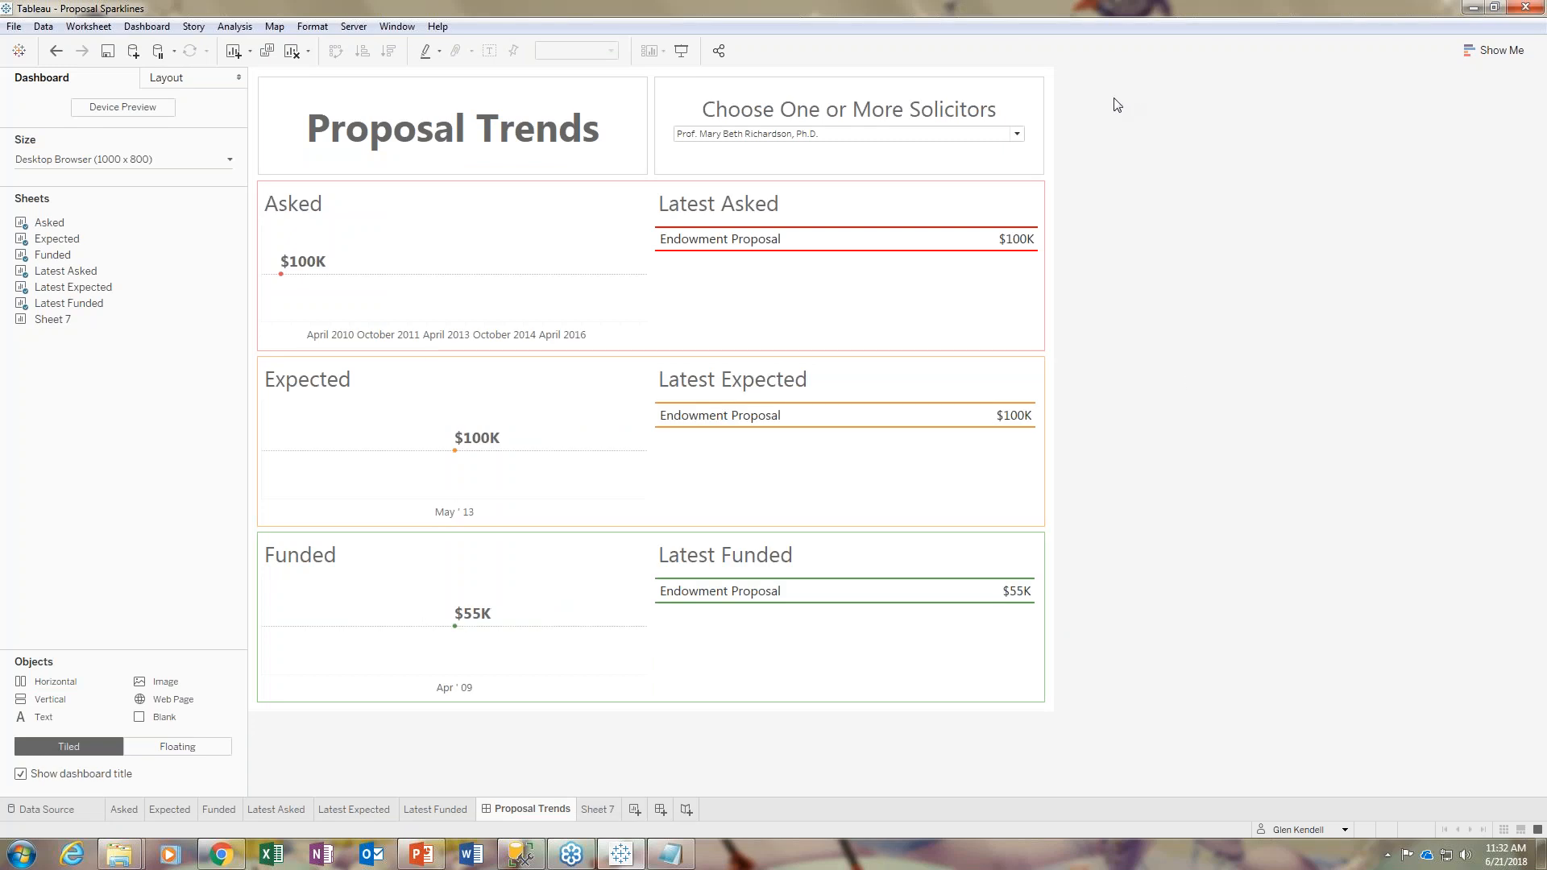
Step: Set the dashboard's solicitor filter to include all solicitors
left_click(1017, 134)
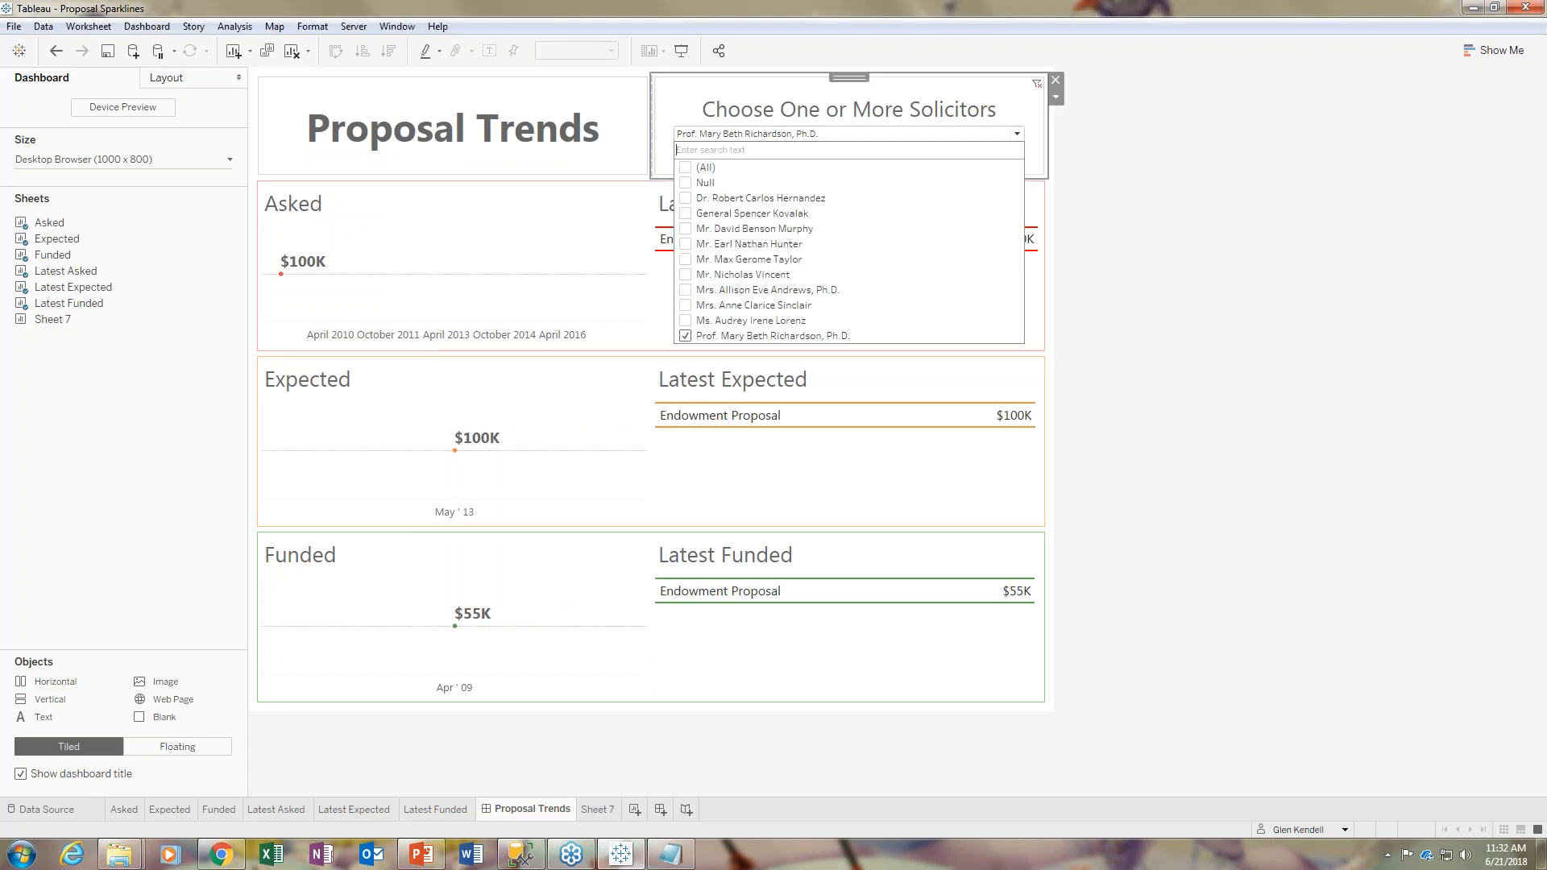
left_click(704, 169)
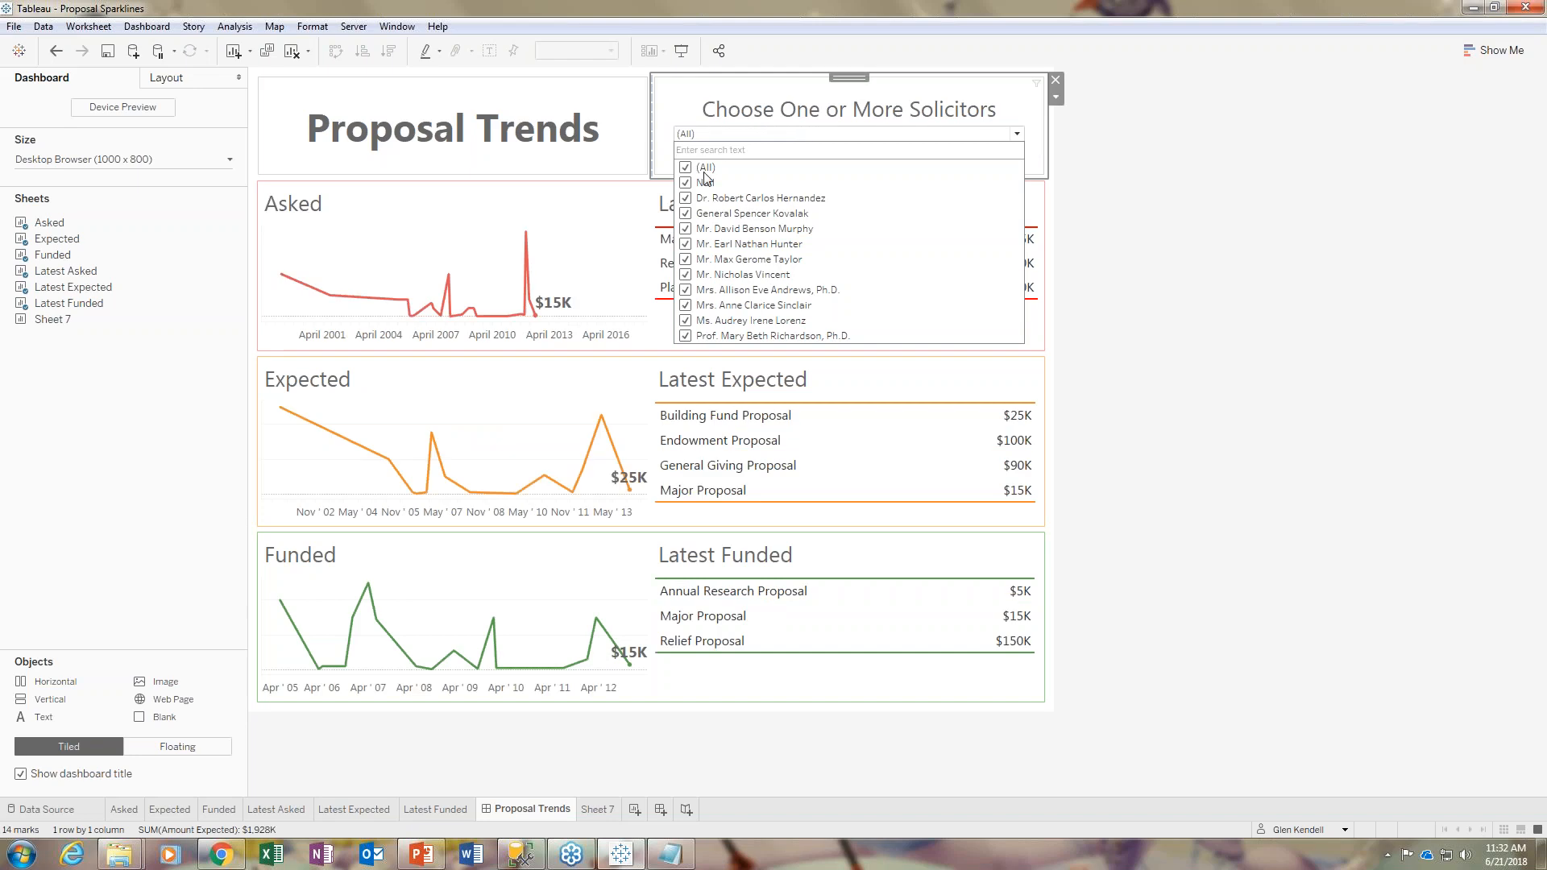
left_click(1143, 395)
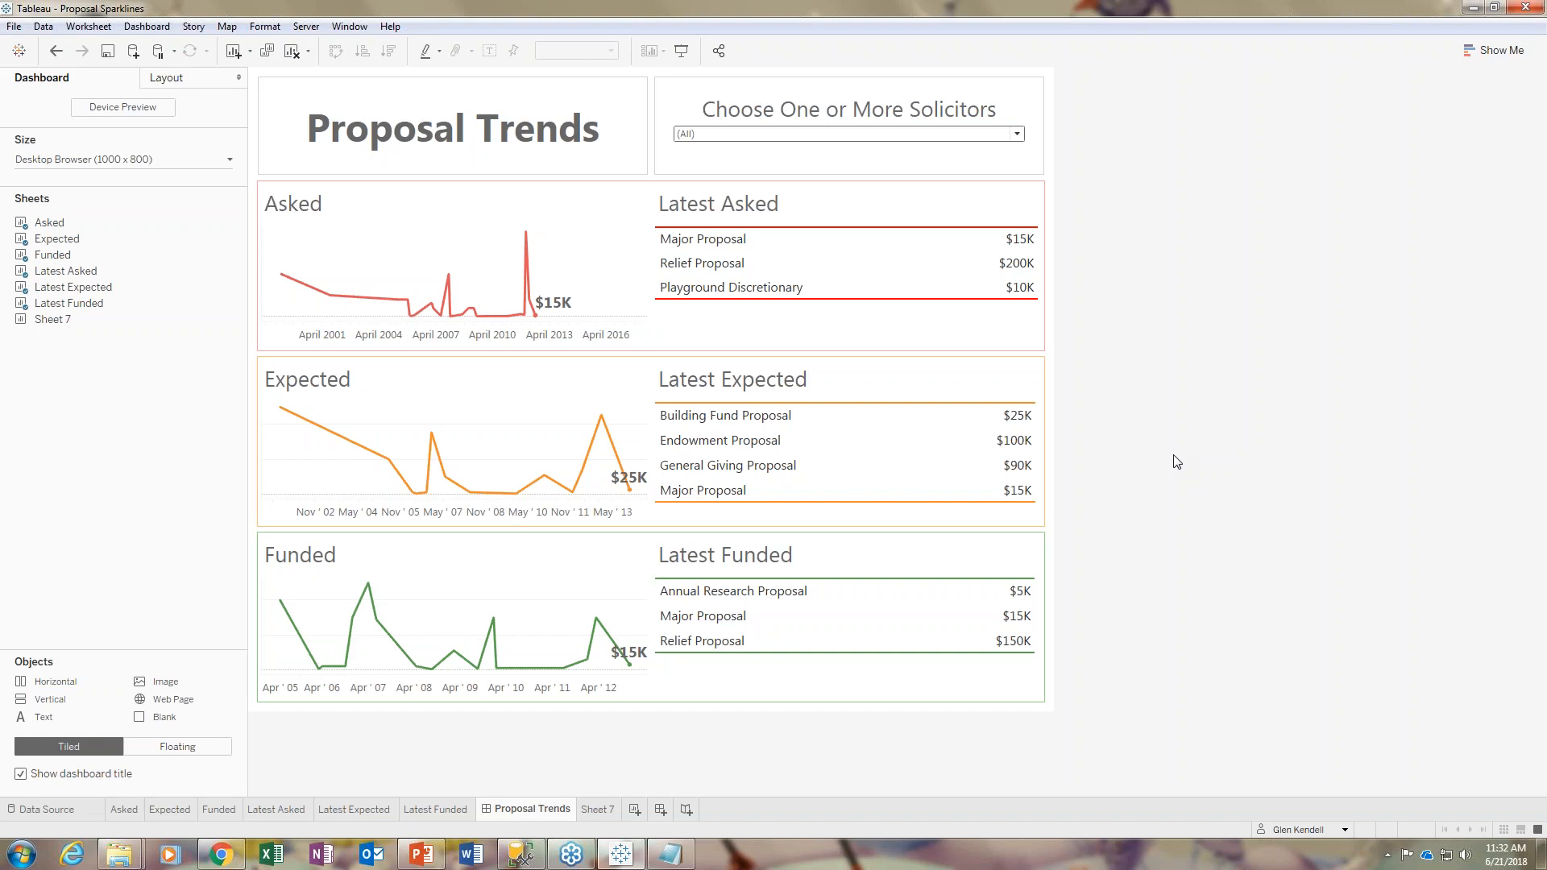
Step: Switch to SQL Server Management Studio to review the proposal query and its results, and return to the Tableau dashboard
left_click(516, 857)
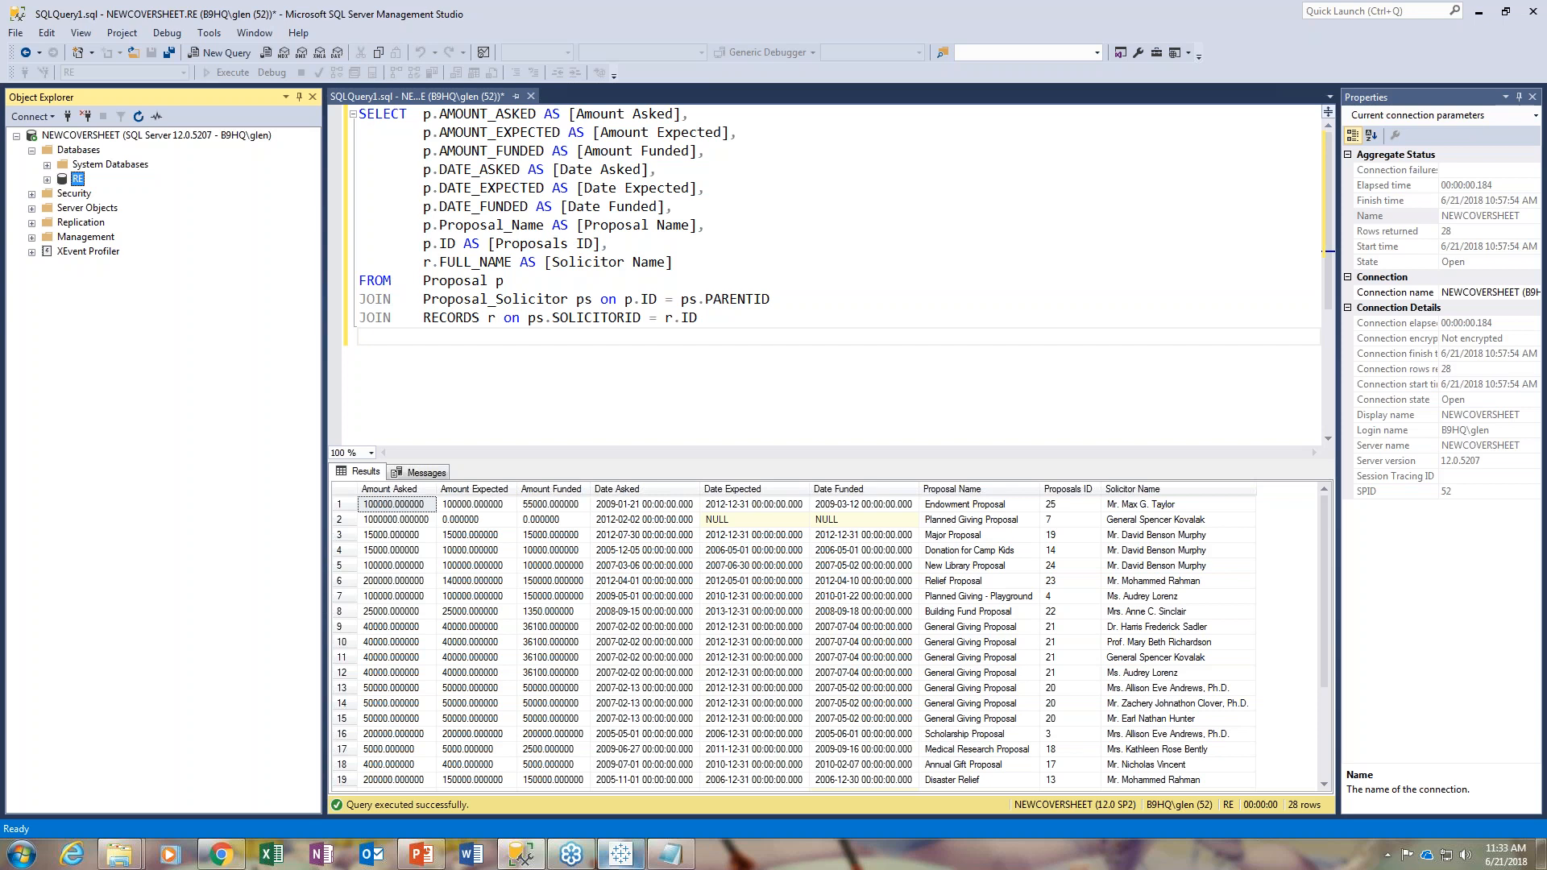
left_click(627, 861)
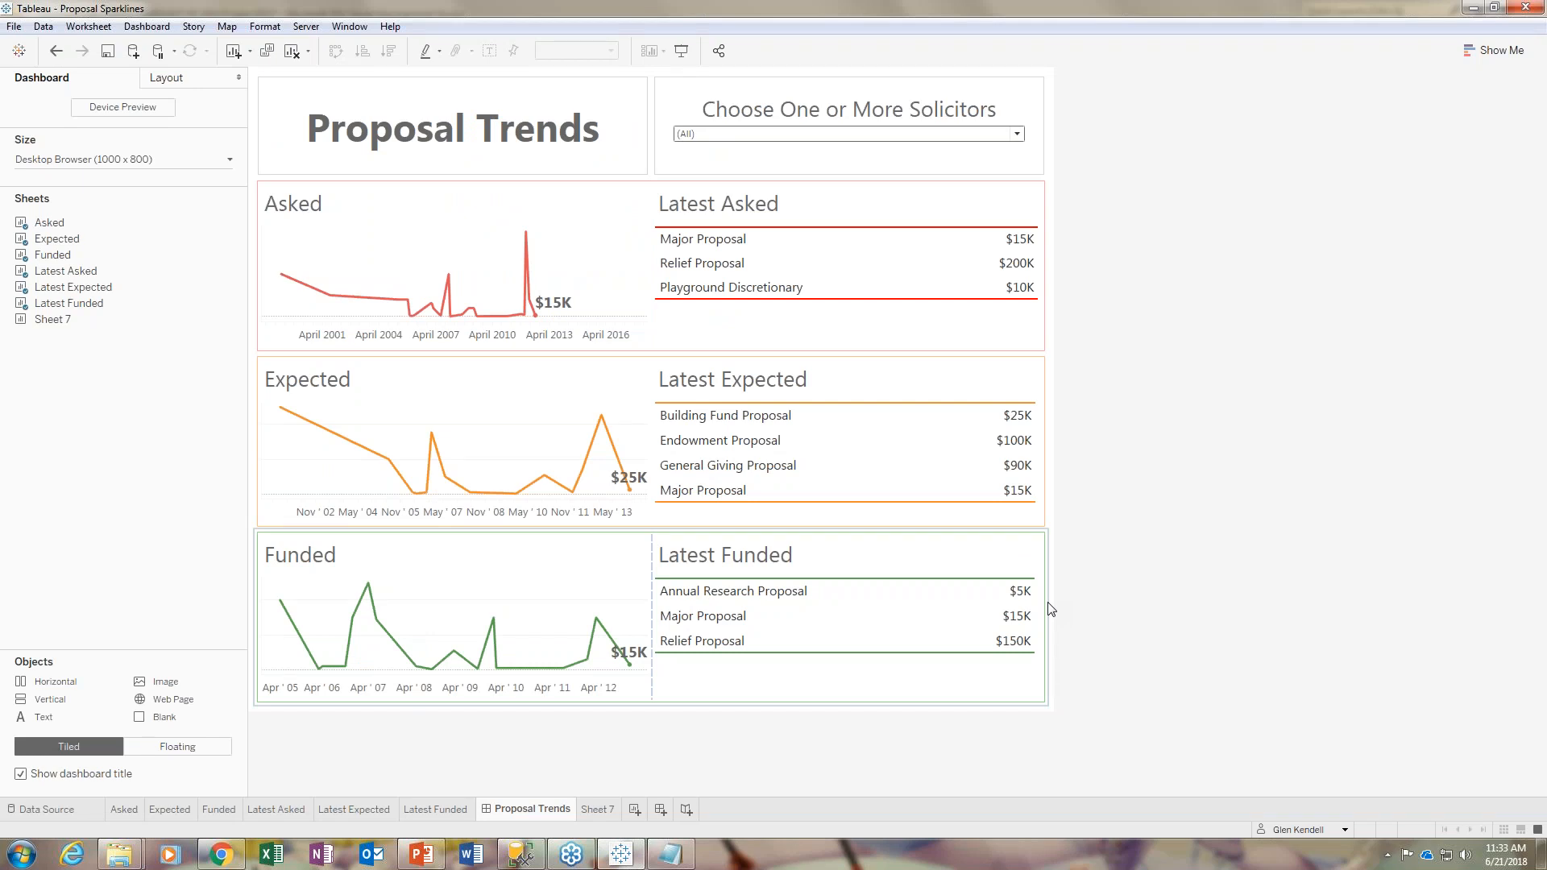
left_click(1535, 42)
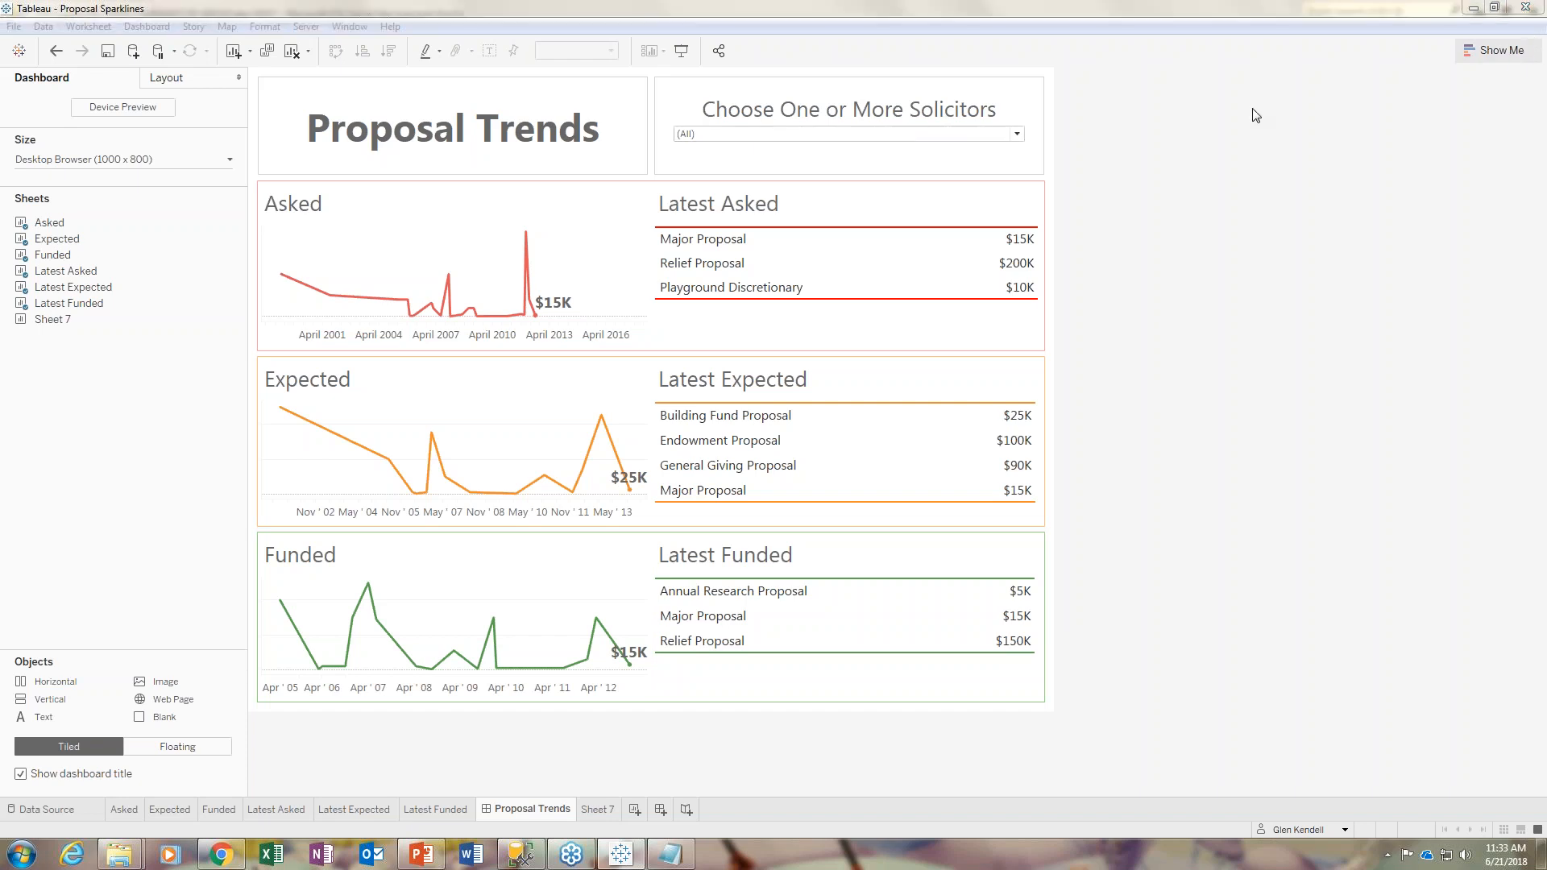